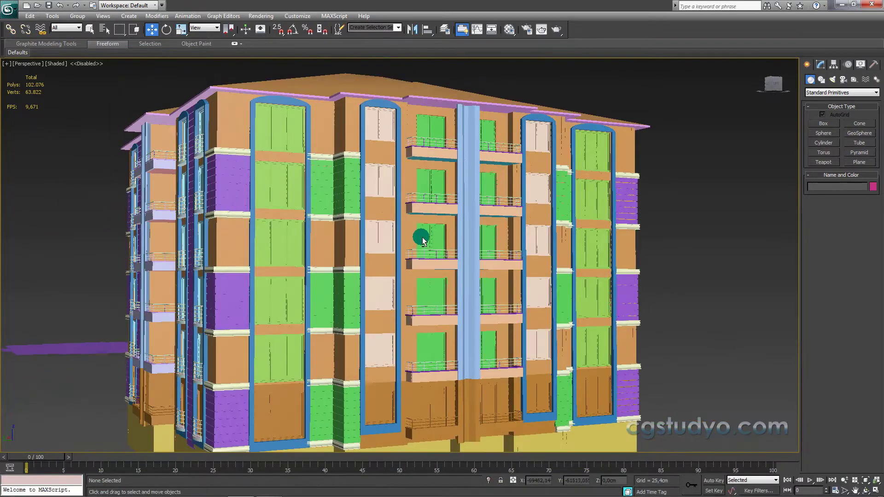
Step: Zoom in on the facade and select the curved balcony railing group
{"action": "middle_click_drag", "start_coordinate": [421, 233], "coordinate": [434, 250]}
{"action": "scroll", "coordinate": [434, 250], "scroll_direction": "up", "scroll_amount": 5}
{"action": "left_click", "coordinate": [427, 289]}
{"action": "scroll", "coordinate": [404, 325], "scroll_direction": "down", "scroll_amount": 4}
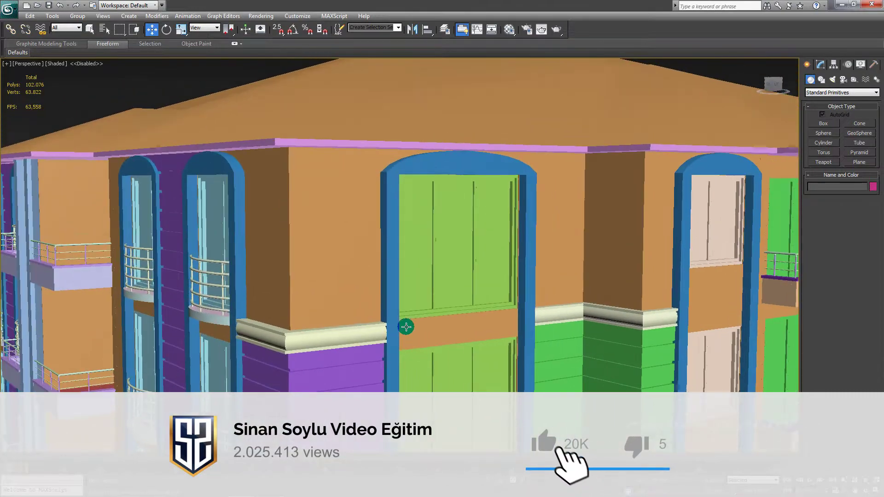
{"action": "scroll", "coordinate": [405, 325], "scroll_direction": "up", "scroll_amount": 6}
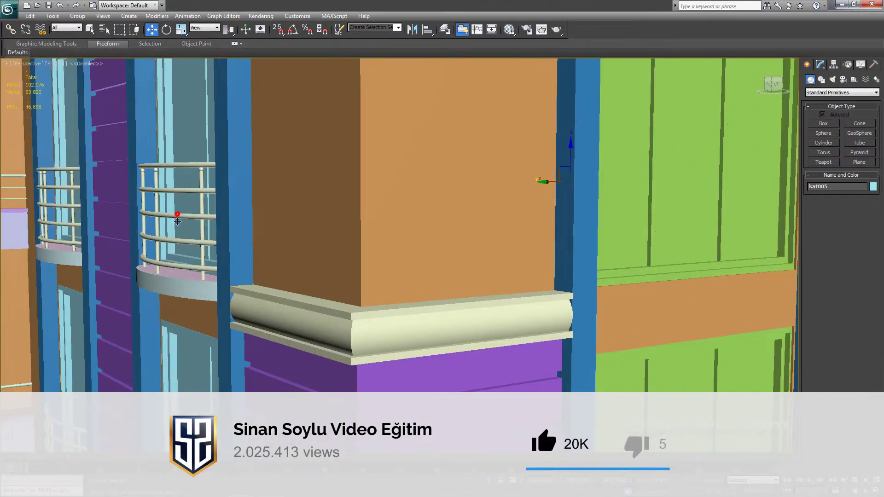
{"action": "left_click", "coordinate": [177, 217]}
{"action": "key", "text": "F3"}
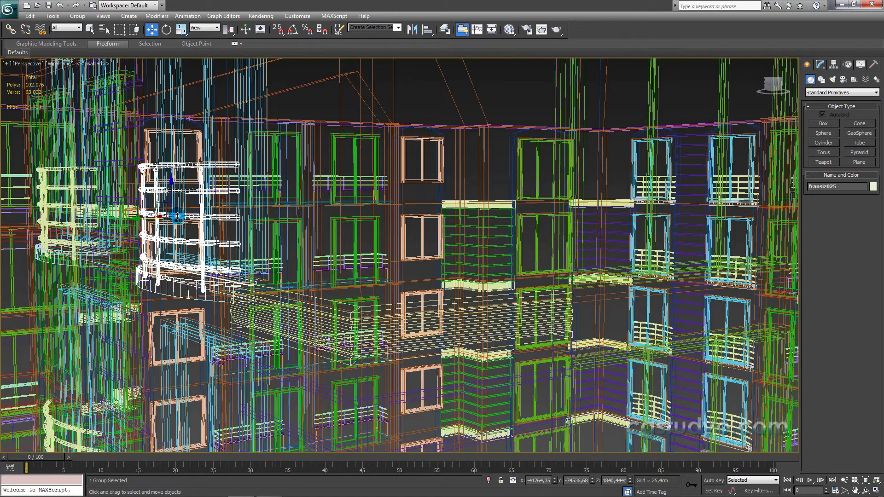
{"action": "key", "text": "F3"}
{"action": "scroll", "coordinate": [203, 262], "scroll_direction": "up", "scroll_amount": 2}
{"action": "scroll", "coordinate": [213, 278], "scroll_direction": "up", "scroll_amount": 2}
{"action": "scroll", "coordinate": [127, 214], "scroll_direction": "up", "scroll_amount": 2}
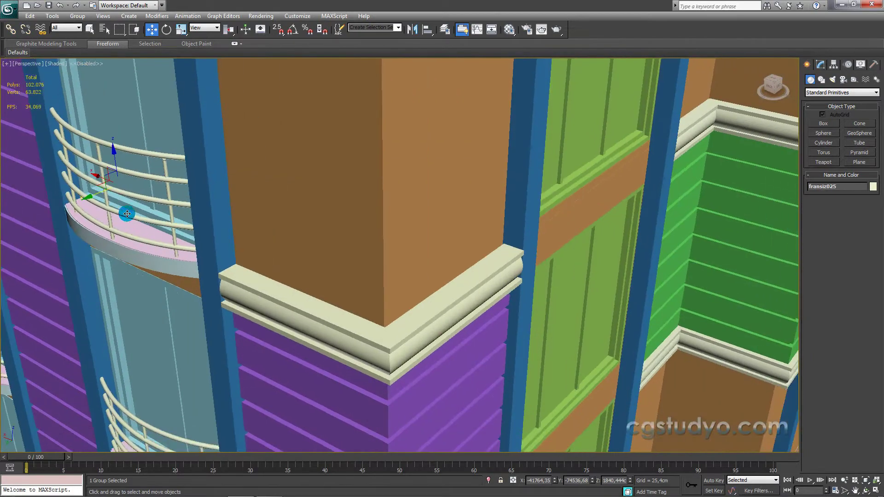
Step: Clone the balcony group as an Instance onto the wall corner
{"action": "left_click_drag", "start_coordinate": [110, 179], "coordinate": [444, 317], "text": "shift"}
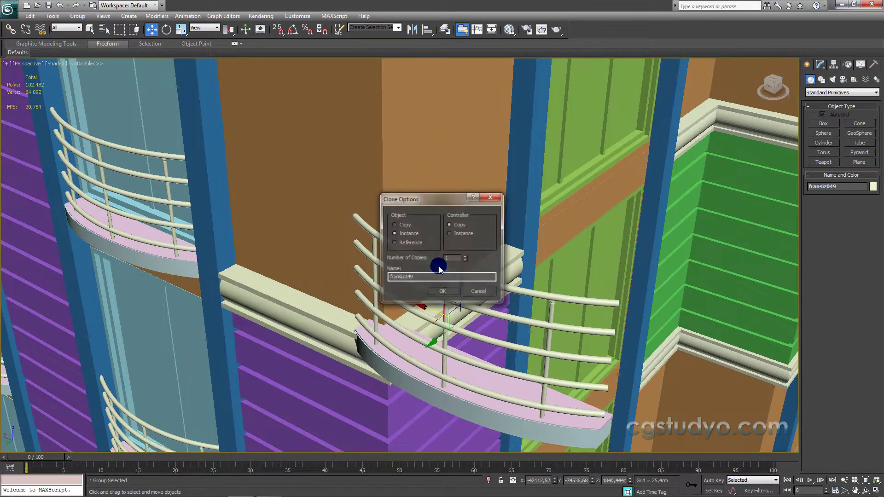
{"action": "left_click", "coordinate": [443, 292]}
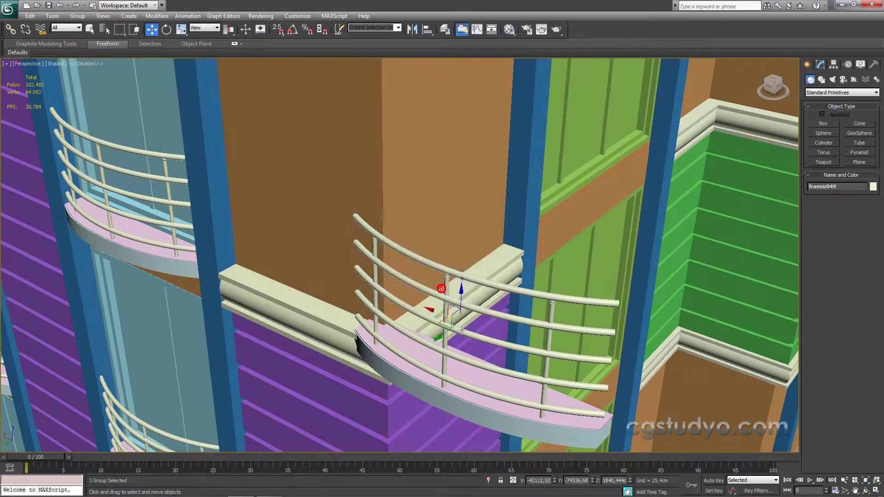
{"action": "middle_click_drag", "start_coordinate": [442, 292], "coordinate": [314, 322]}
Step: Rotate the balcony copy 105° about its vertical axis with Angle Snap on
{"action": "key", "text": "e"}
{"action": "left_click_drag", "start_coordinate": [106, 326], "coordinate": [176, 305]}
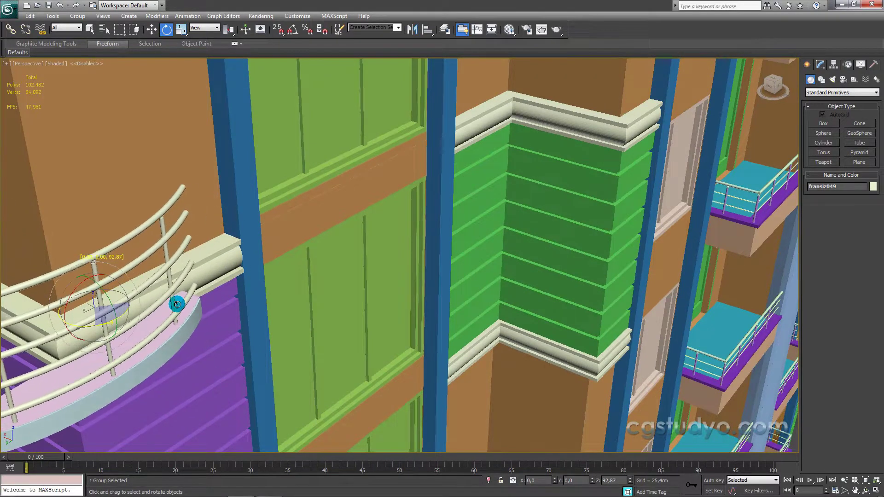
{"action": "left_click", "coordinate": [291, 31]}
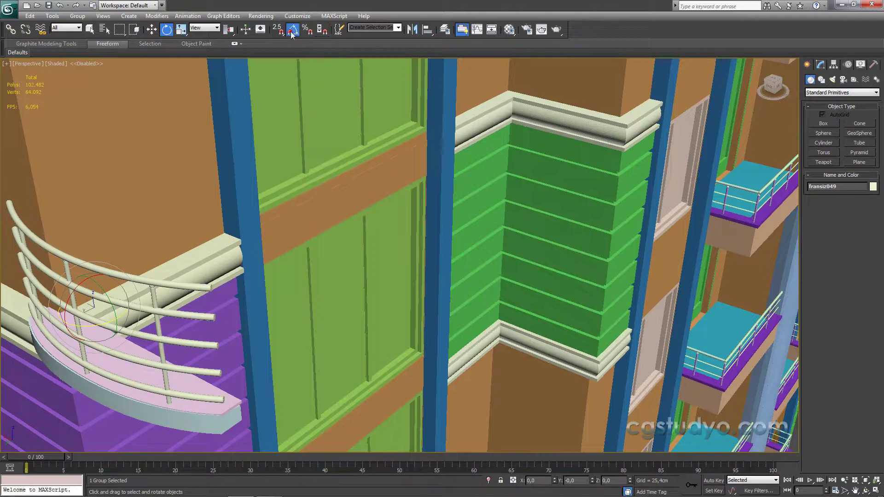
{"action": "mouse_move", "coordinate": [86, 327]}
{"action": "left_mouse_down"}
{"action": "mouse_move", "coordinate": [95, 316]}
{"action": "mouse_move", "coordinate": [132, 311]}
{"action": "mouse_move", "coordinate": [128, 318]}
{"action": "left_mouse_up"}
{"action": "scroll", "coordinate": [213, 329], "scroll_direction": "down", "scroll_amount": 2}
Step: Move the balcony copy along the facade to sit below the green window
{"action": "scroll", "coordinate": [219, 329], "scroll_direction": "down", "scroll_amount": 5}
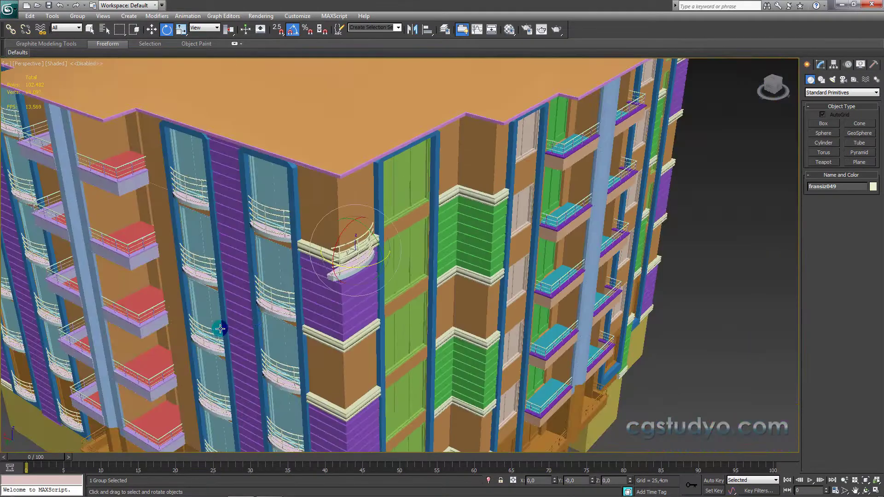
{"action": "scroll", "coordinate": [158, 349], "scroll_direction": "down", "scroll_amount": 1}
{"action": "key", "text": "w"}
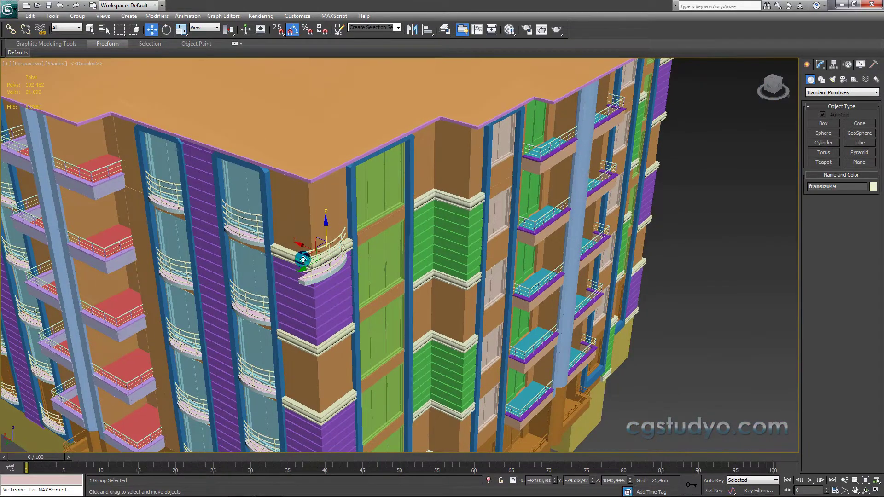
{"action": "left_click_drag", "start_coordinate": [317, 255], "coordinate": [355, 257]}
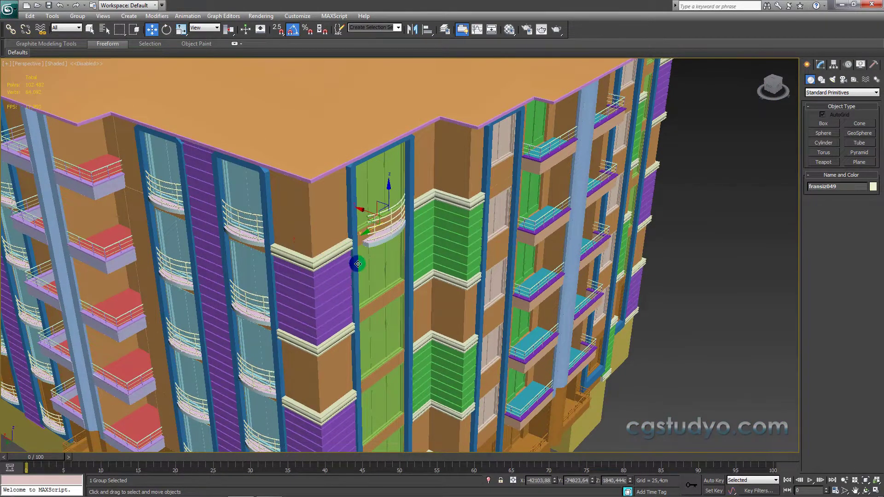
{"action": "mouse_move", "coordinate": [356, 257]}
{"action": "middle_mouse_down", "text": "alt"}
{"action": "mouse_move", "coordinate": [260, 243]}
{"action": "mouse_move", "coordinate": [389, 244]}
{"action": "mouse_move", "coordinate": [285, 302]}
{"action": "mouse_move", "coordinate": [584, 213]}
{"action": "mouse_move", "coordinate": [348, 301]}
{"action": "middle_mouse_up", "text": "alt"}
{"action": "scroll", "coordinate": [260, 242], "scroll_direction": "up", "scroll_amount": 2}
{"action": "scroll", "coordinate": [585, 213], "scroll_direction": "up", "scroll_amount": 2}
{"action": "scroll", "coordinate": [348, 302], "scroll_direction": "up", "scroll_amount": 3}
{"action": "scroll", "coordinate": [370, 312], "scroll_direction": "up", "scroll_amount": 1}
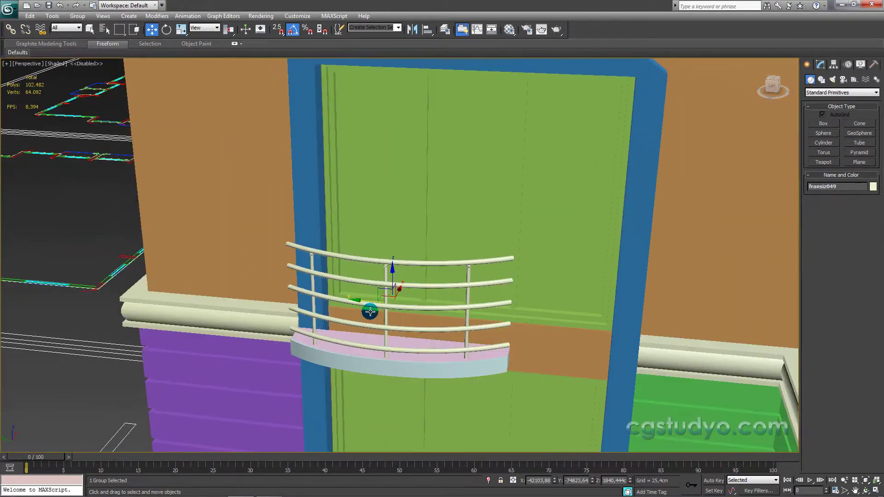
{"action": "scroll", "coordinate": [374, 301], "scroll_direction": "down", "scroll_amount": 5}
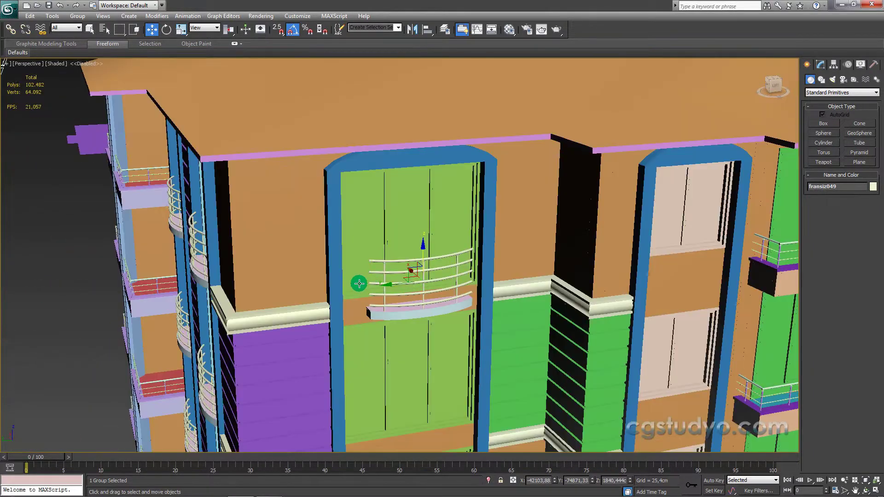
Step: Add the window frame and wall to the selection and isolate the three objects
{"action": "left_click", "coordinate": [335, 276], "text": "ctrl"}
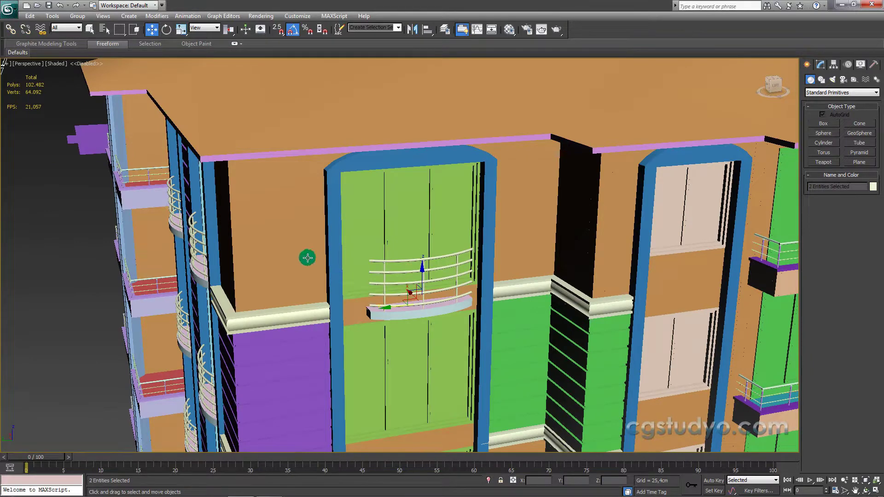
{"action": "middle_click_drag", "start_coordinate": [365, 284], "coordinate": [290, 215], "text": "alt"}
{"action": "left_click", "coordinate": [289, 215], "text": "ctrl"}
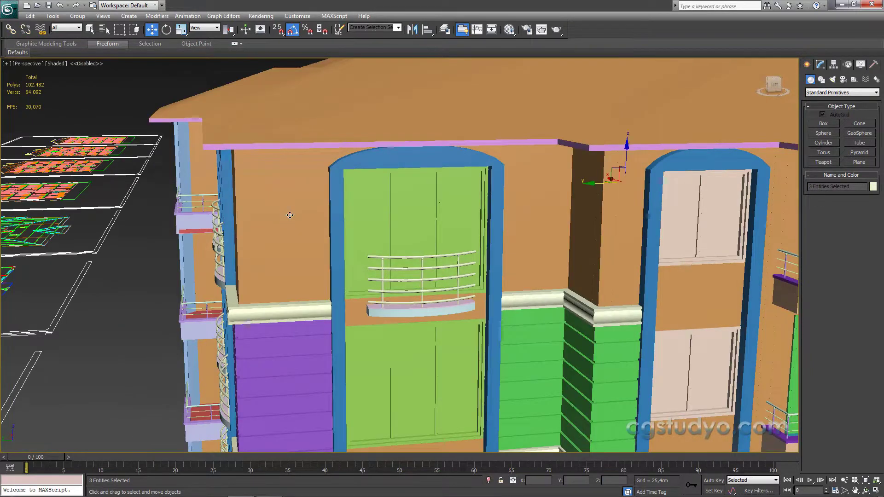
{"action": "key", "text": "alt+q"}
{"action": "middle_click_drag", "start_coordinate": [343, 247], "coordinate": [350, 291], "text": "alt"}
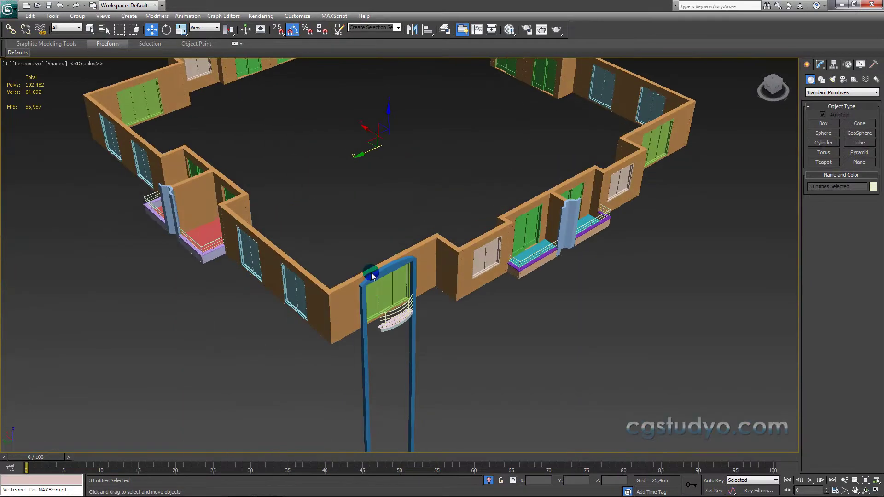
{"action": "scroll", "coordinate": [350, 291], "scroll_direction": "up", "scroll_amount": 3}
{"action": "scroll", "coordinate": [350, 291], "scroll_direction": "up", "scroll_amount": 4}
Step: Select the balcony group and view it from the Top
{"action": "left_click", "coordinate": [295, 226]}
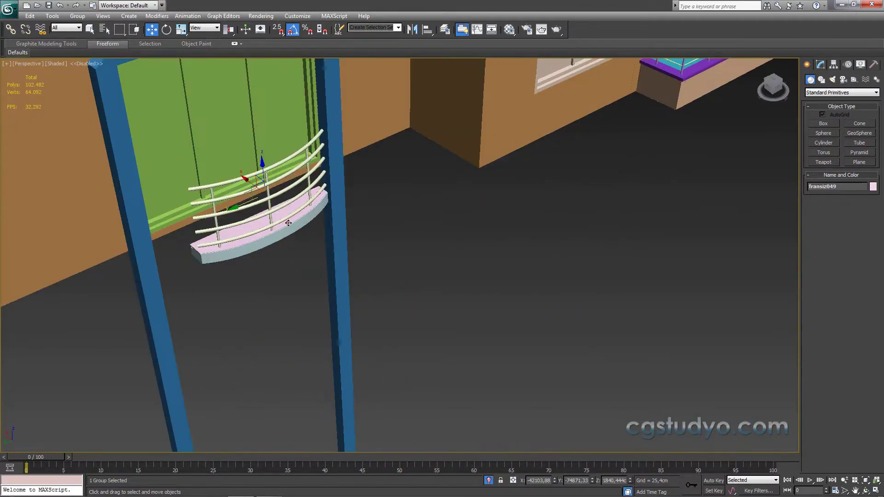
{"action": "key", "text": "t"}
{"action": "scroll", "coordinate": [300, 248], "scroll_direction": "down", "scroll_amount": 2}
{"action": "scroll", "coordinate": [287, 251], "scroll_direction": "down", "scroll_amount": 3}
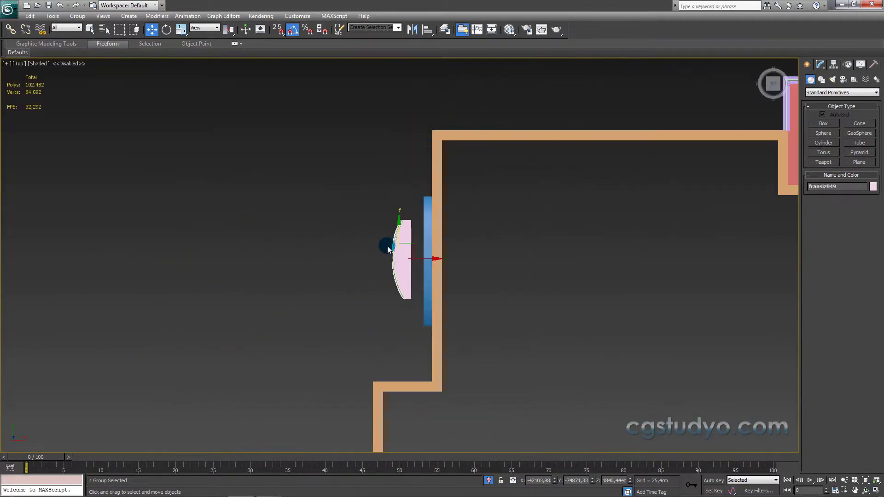
Step: In wireframe Top view, slide the balcony copy along X flush against the blue frame
{"action": "key", "text": "F3"}
{"action": "left_click_drag", "start_coordinate": [429, 263], "coordinate": [459, 265]}
{"action": "scroll", "coordinate": [459, 264], "scroll_direction": "down", "scroll_amount": 2}
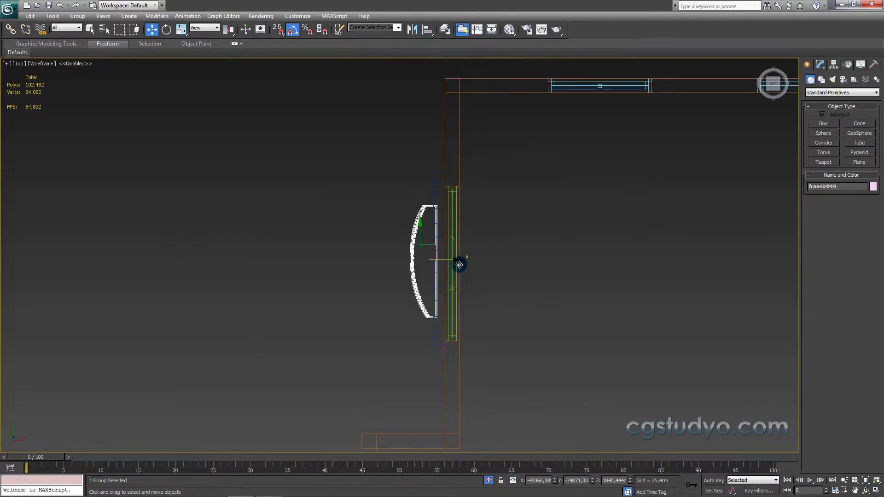
{"action": "mouse_move", "coordinate": [458, 263]}
{"action": "middle_mouse_down"}
{"action": "mouse_move", "coordinate": [434, 318]}
{"action": "mouse_move", "coordinate": [455, 240]}
{"action": "middle_mouse_up"}
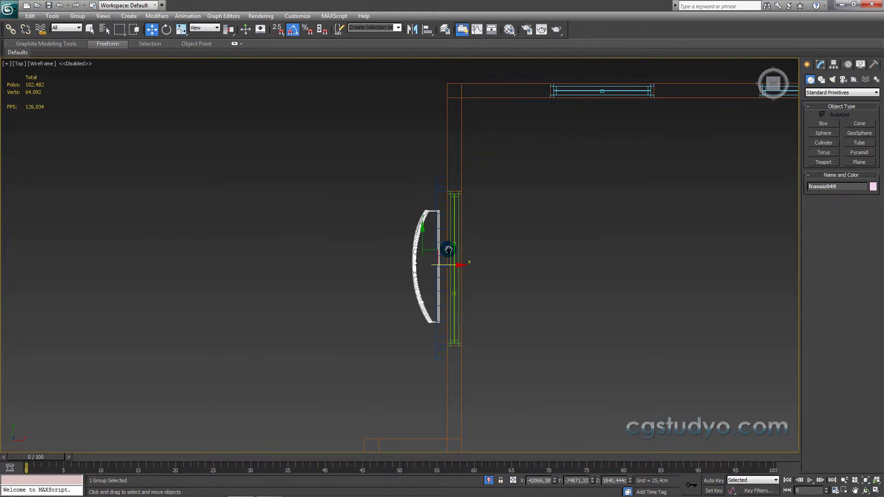
{"action": "middle_click_drag", "start_coordinate": [448, 250], "coordinate": [467, 271]}
{"action": "left_click_drag", "start_coordinate": [474, 288], "coordinate": [483, 289]}
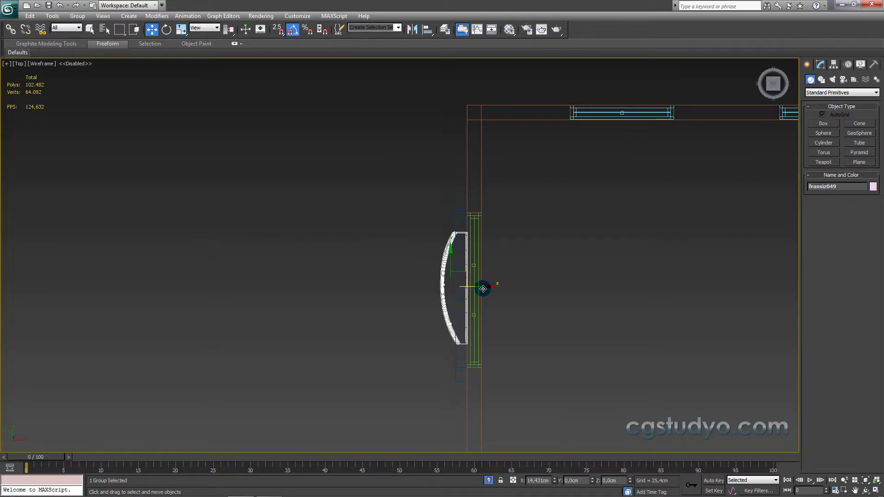
{"action": "scroll", "coordinate": [482, 288], "scroll_direction": "up", "scroll_amount": 1}
{"action": "scroll", "coordinate": [468, 209], "scroll_direction": "up", "scroll_amount": 1}
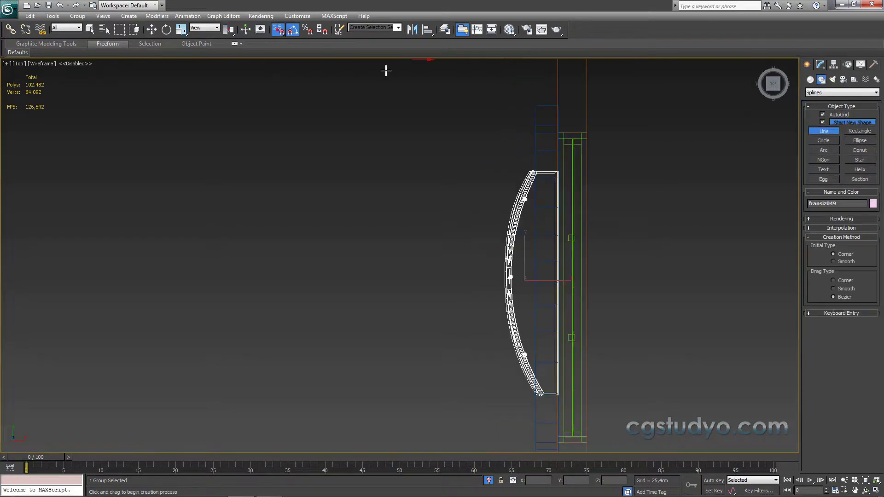
Step: Draw arc Arc246 snapped to the frame's ends, bulging around the balcony slab
{"action": "left_click", "coordinate": [822, 141]}
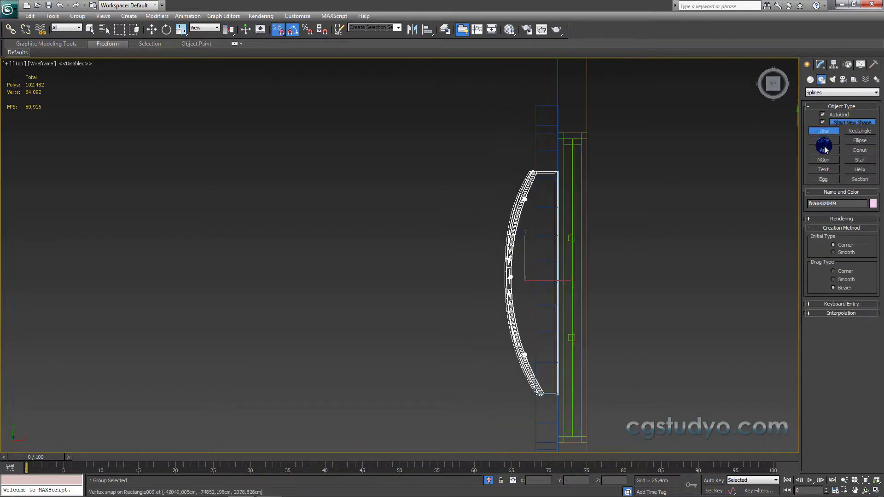
{"action": "left_click", "coordinate": [824, 149]}
{"action": "middle_click_drag", "start_coordinate": [663, 184], "coordinate": [676, 155]}
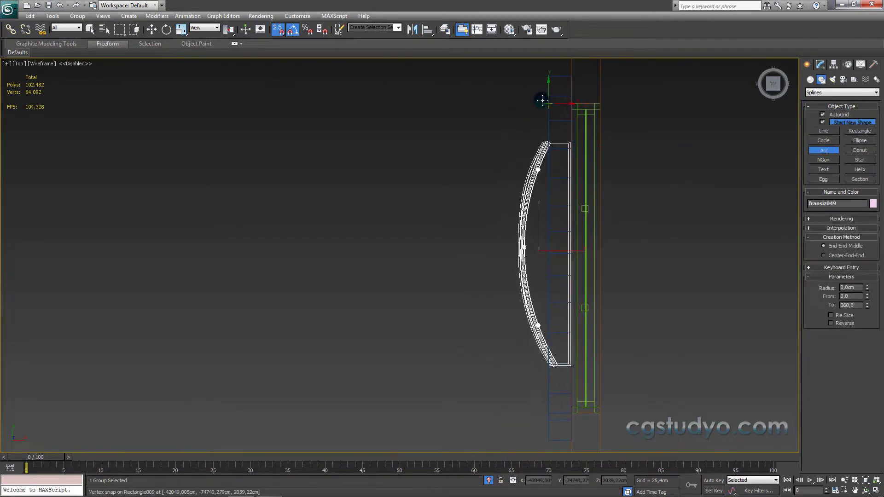
{"action": "mouse_move", "coordinate": [543, 101]}
{"action": "left_mouse_down"}
{"action": "mouse_move", "coordinate": [478, 347]}
{"action": "mouse_move", "coordinate": [547, 411]}
{"action": "left_mouse_up"}
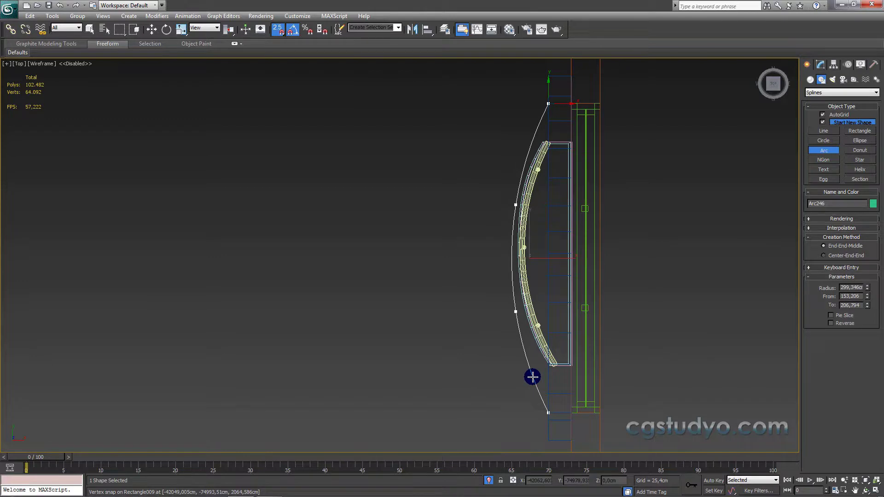
{"action": "left_click", "coordinate": [533, 377]}
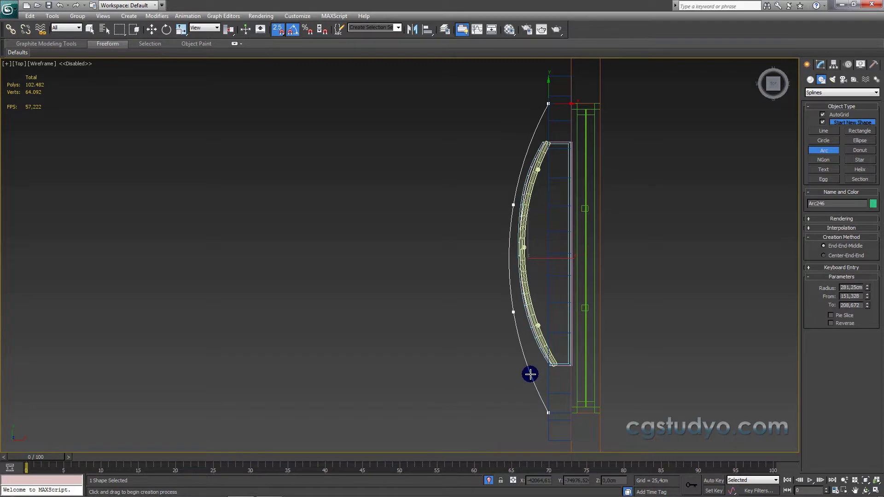
{"action": "left_click", "coordinate": [529, 373]}
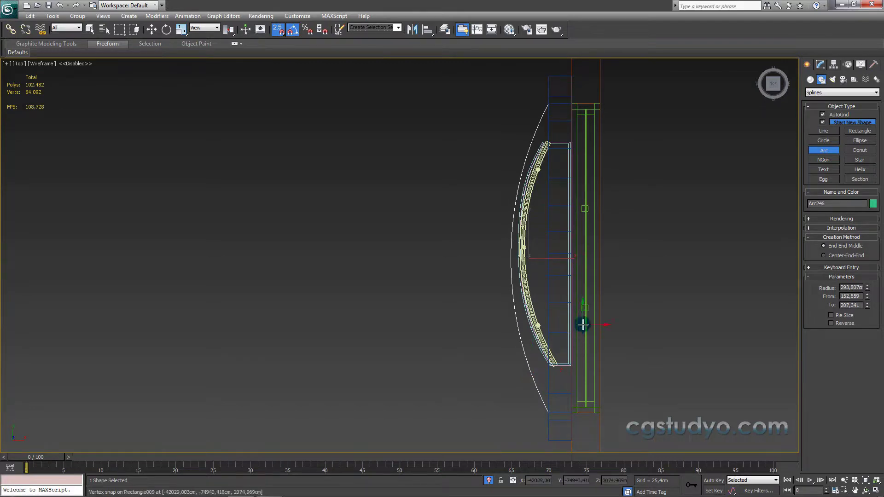
{"action": "middle_click_drag", "start_coordinate": [581, 322], "coordinate": [590, 309]}
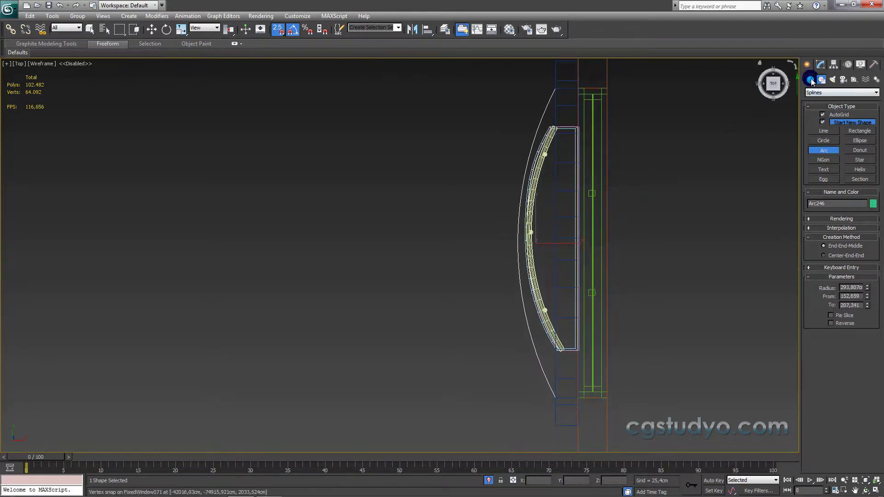
Step: Enable Arc246 rendering in both renderer and viewport
{"action": "right_click", "coordinate": [527, 185]}
{"action": "left_click", "coordinate": [821, 66]}
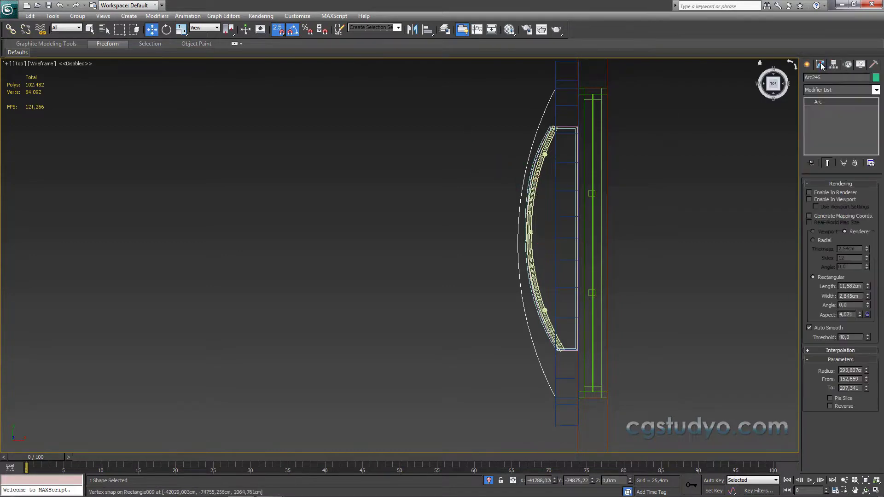
{"action": "left_click", "coordinate": [816, 193]}
{"action": "left_click", "coordinate": [812, 198]}
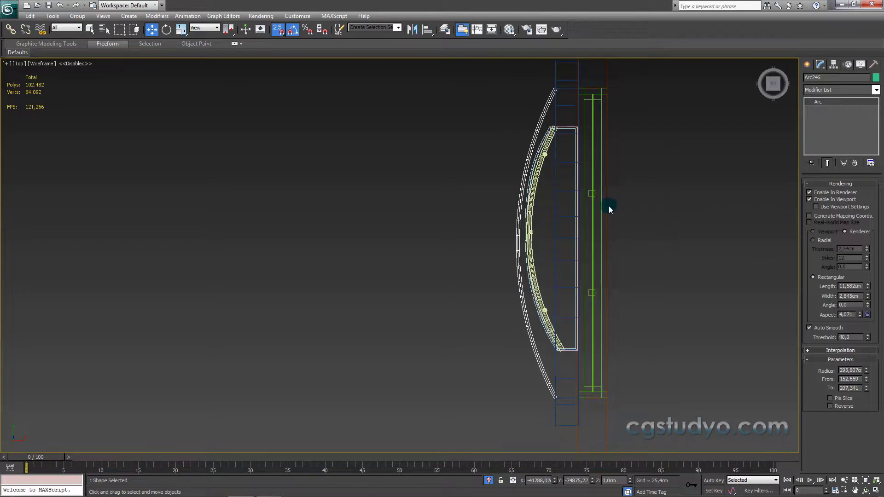
Step: Turn off 2.5D snap, move the outer arc out from the facade, and select the railing group
{"action": "left_click", "coordinate": [806, 64]}
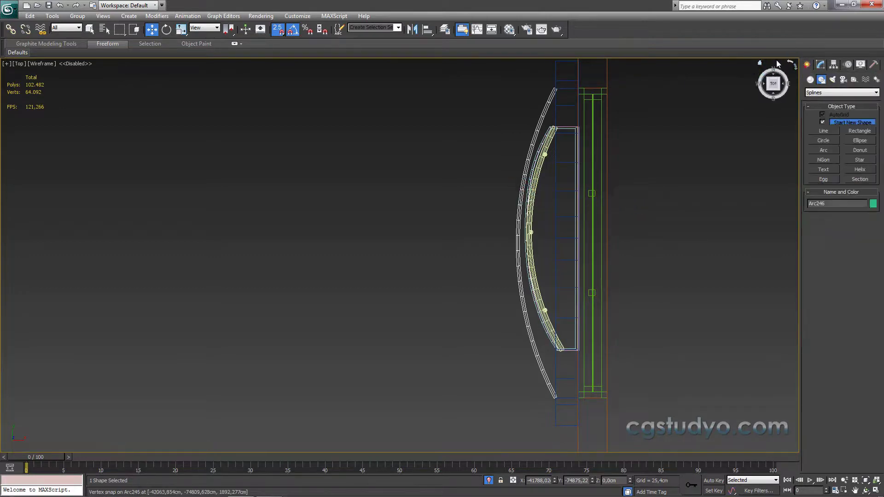
{"action": "left_click", "coordinate": [279, 31]}
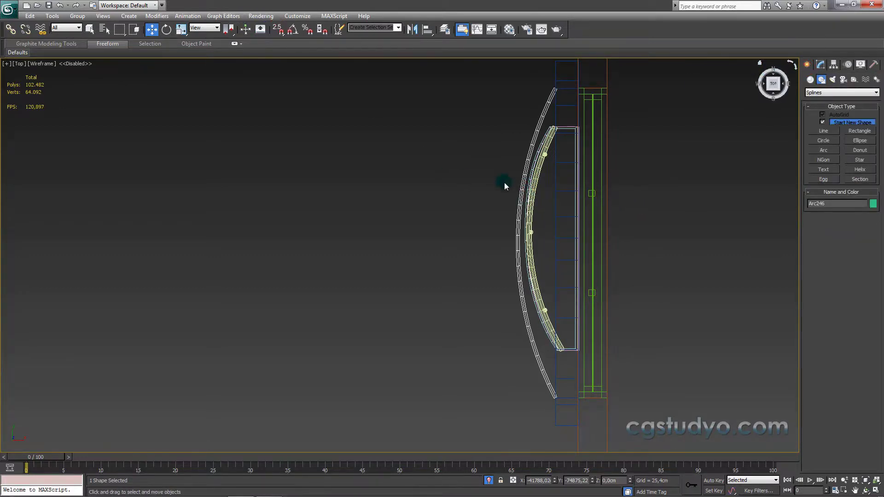
{"action": "scroll", "coordinate": [520, 282], "scroll_direction": "down", "scroll_amount": 3}
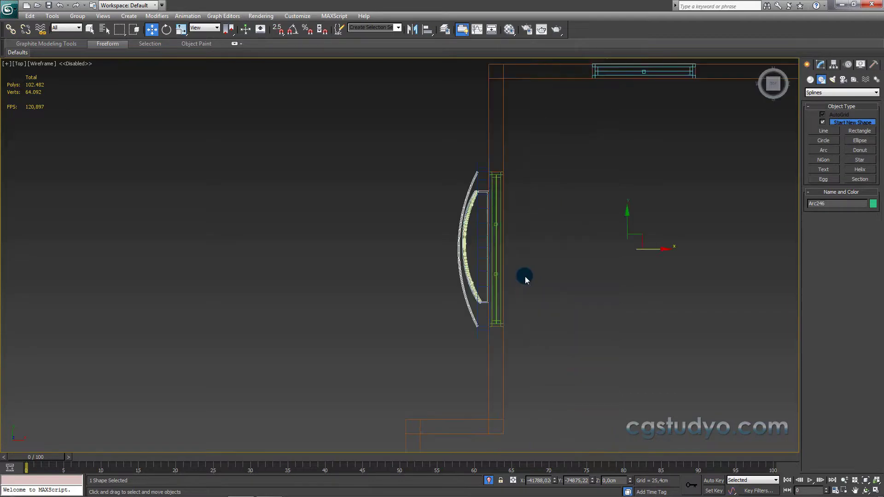
{"action": "left_click_drag", "start_coordinate": [651, 248], "coordinate": [583, 248]}
{"action": "scroll", "coordinate": [430, 232], "scroll_direction": "up", "scroll_amount": 3}
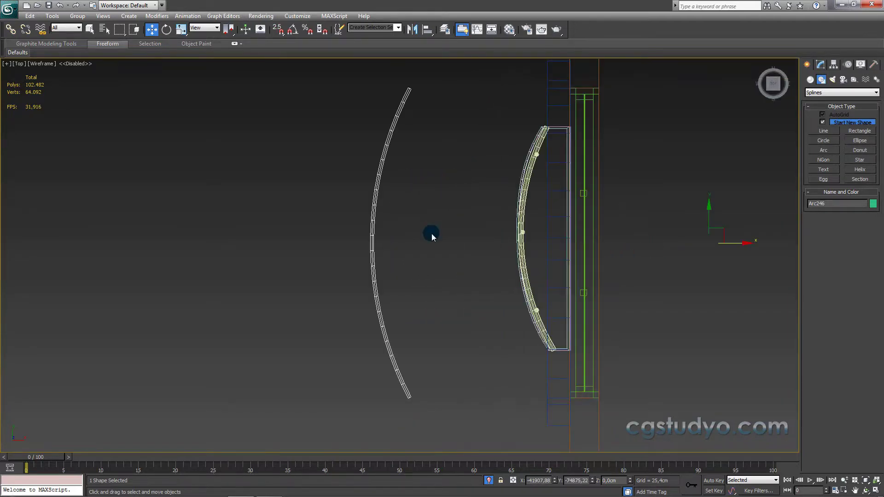
{"action": "left_click", "coordinate": [521, 247]}
Step: Ungroup the railing and inspect rail Arc245's 4.4 cm radial section in the Modify panel
{"action": "middle_click_drag", "start_coordinate": [520, 247], "coordinate": [450, 200], "text": "alt"}
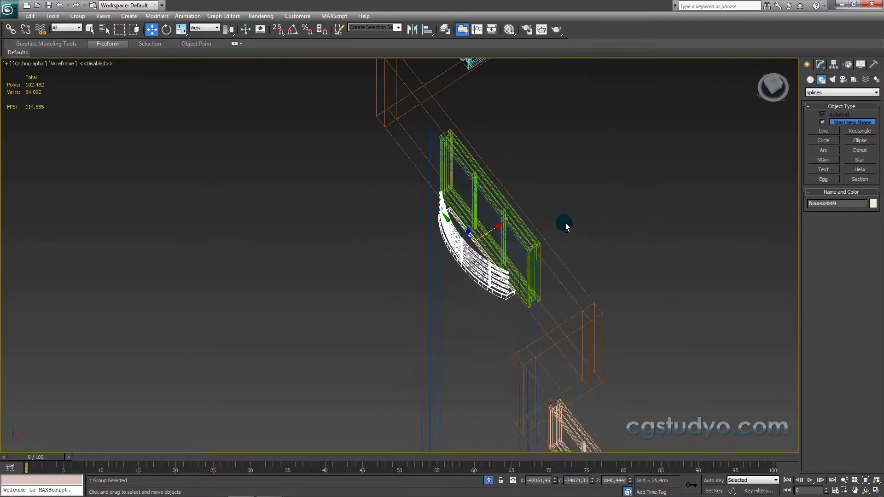
{"action": "left_click", "coordinate": [76, 16]}
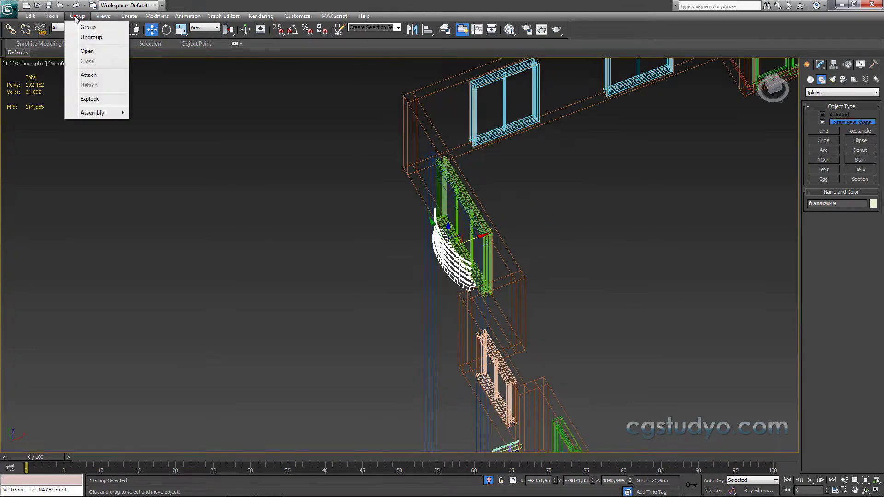
{"action": "left_click", "coordinate": [86, 40]}
{"action": "scroll", "coordinate": [268, 239], "scroll_direction": "up", "scroll_amount": 2}
{"action": "scroll", "coordinate": [405, 259], "scroll_direction": "up", "scroll_amount": 2}
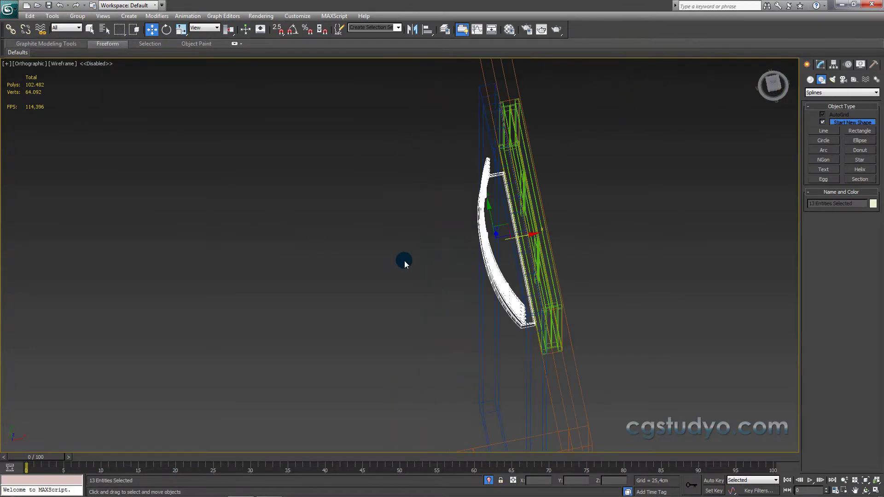
{"action": "scroll", "coordinate": [485, 260], "scroll_direction": "up", "scroll_amount": 2}
{"action": "middle_click_drag", "start_coordinate": [487, 261], "coordinate": [498, 244], "text": "alt"}
{"action": "left_click", "coordinate": [492, 249]}
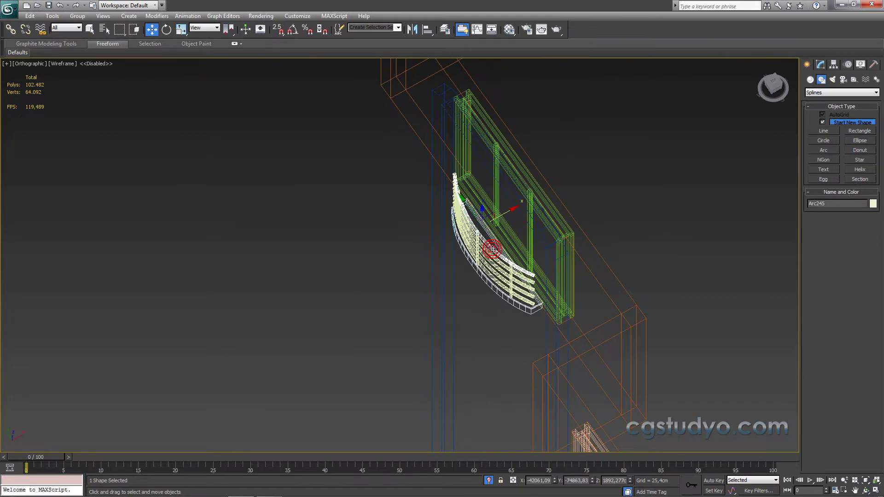
{"action": "left_click", "coordinate": [820, 63]}
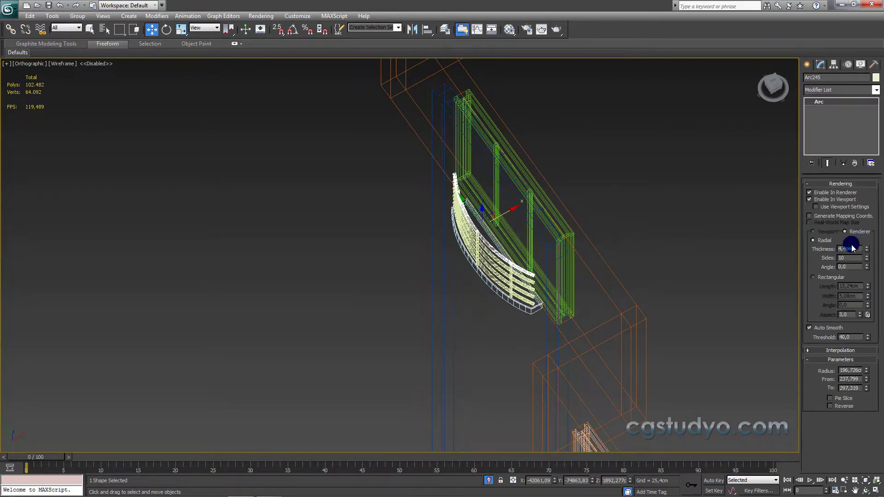
Step: Give Arc246 a Radial rendering section 4,4cm thick, matching the railing bars
{"action": "key", "text": "t"}
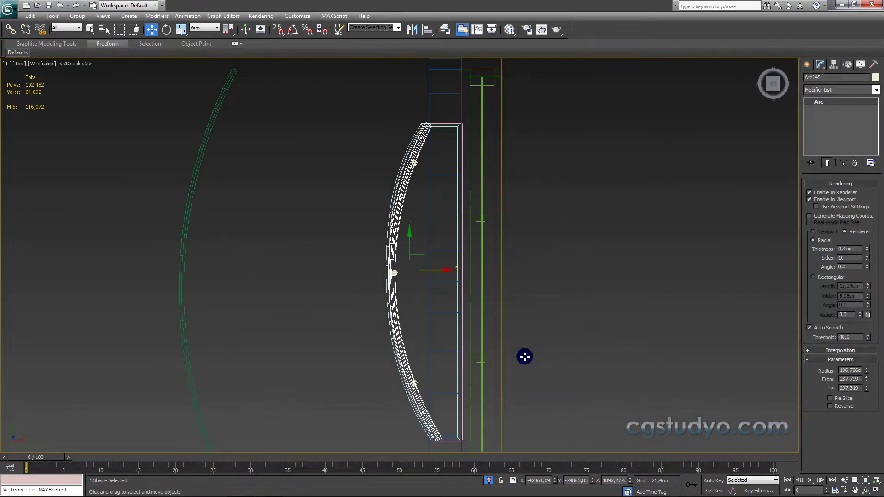
{"action": "scroll", "coordinate": [443, 228], "scroll_direction": "down", "scroll_amount": 3}
{"action": "left_click", "coordinate": [323, 246]}
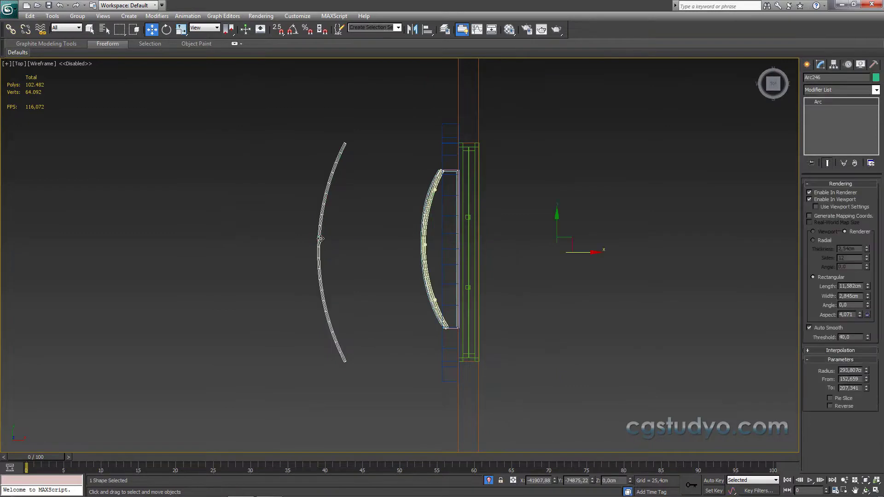
{"action": "left_click", "coordinate": [812, 240]}
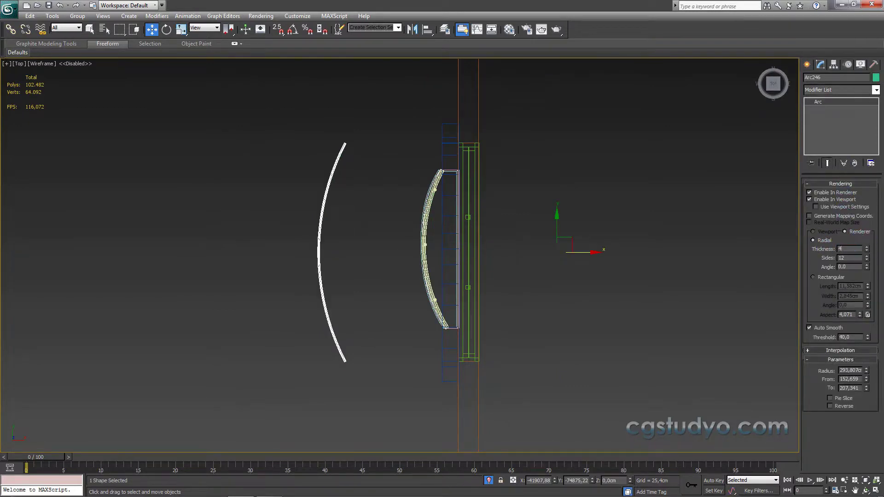
{"action": "left_click", "coordinate": [849, 248]}
{"action": "type", "text": "4"}
{"action": "left_click", "coordinate": [826, 250]}
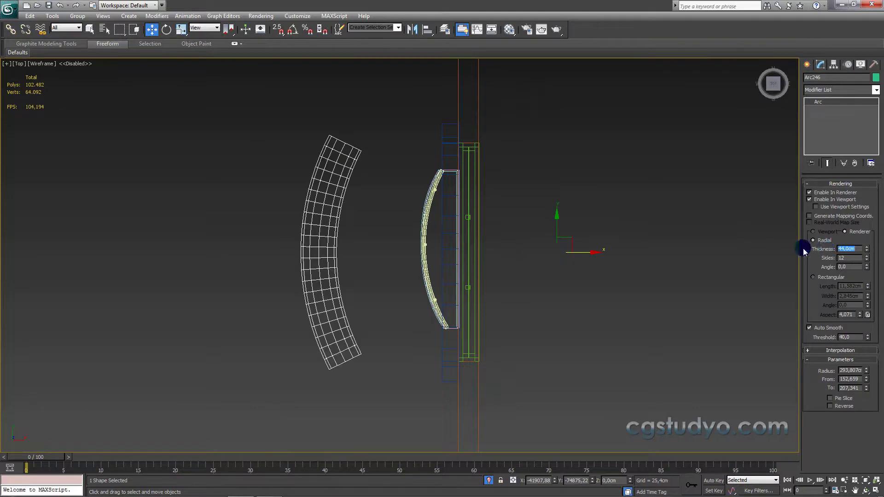
{"action": "left_click", "coordinate": [838, 244]}
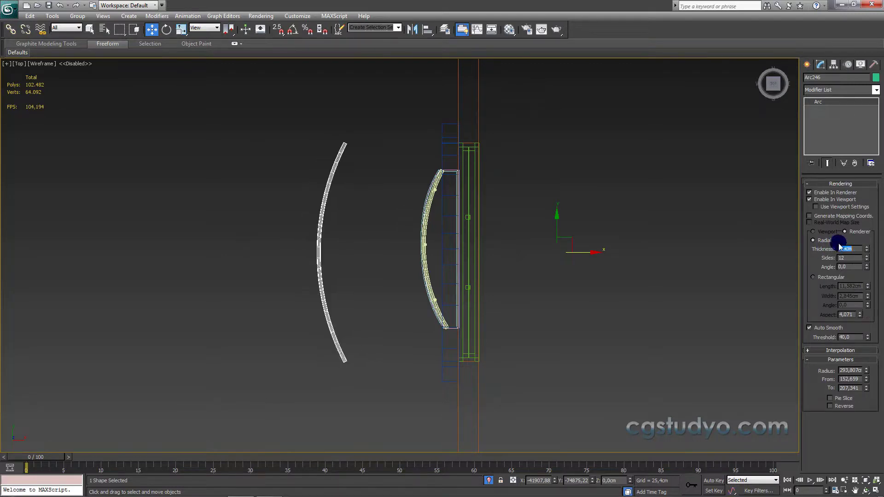
{"action": "left_click", "coordinate": [567, 186]}
Step: Reselect Arc246, frame it in the Front view, and navigate to an angled overview
{"action": "mouse_move", "coordinate": [567, 187]}
{"action": "middle_mouse_down", "text": "alt"}
{"action": "mouse_move", "coordinate": [609, 156]}
{"action": "mouse_move", "coordinate": [505, 297]}
{"action": "middle_mouse_up", "text": "alt"}
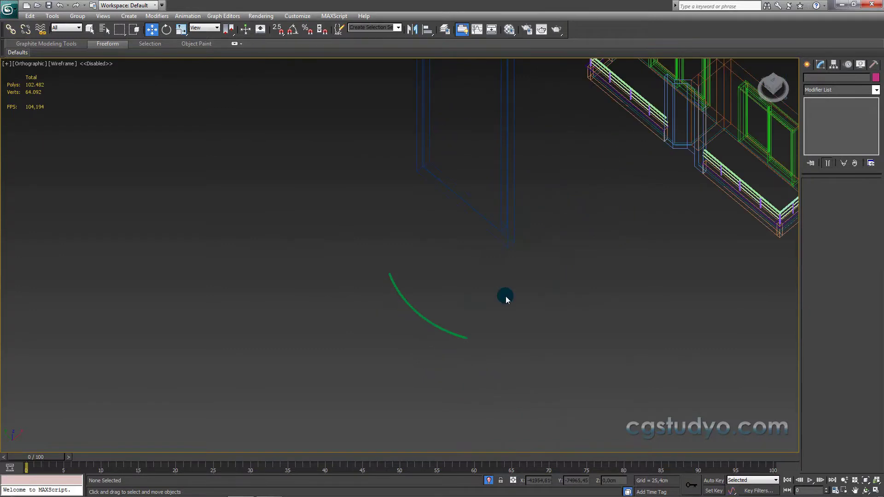
{"action": "left_click", "coordinate": [434, 325]}
{"action": "key", "text": "f"}
{"action": "key", "text": "z"}
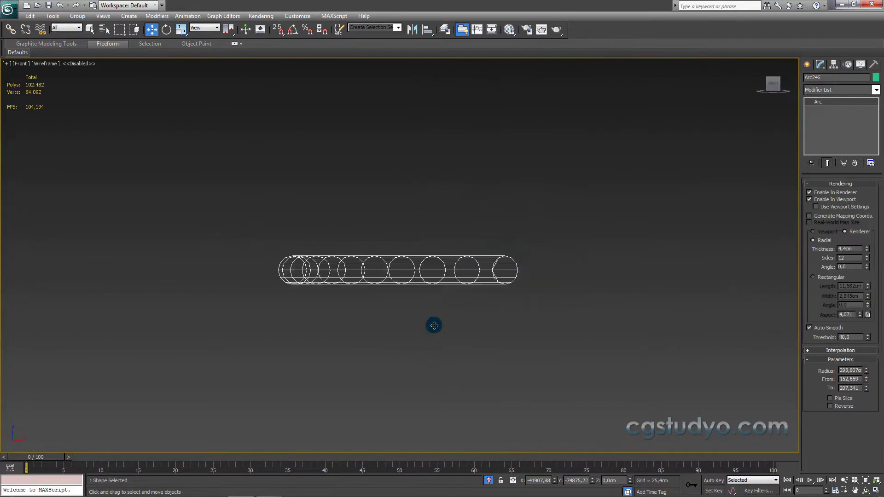
{"action": "scroll", "coordinate": [440, 313], "scroll_direction": "down", "scroll_amount": 5}
{"action": "scroll", "coordinate": [453, 274], "scroll_direction": "down", "scroll_amount": 3}
{"action": "scroll", "coordinate": [466, 263], "scroll_direction": "down", "scroll_amount": 2}
{"action": "middle_click_drag", "start_coordinate": [466, 262], "coordinate": [533, 306]}
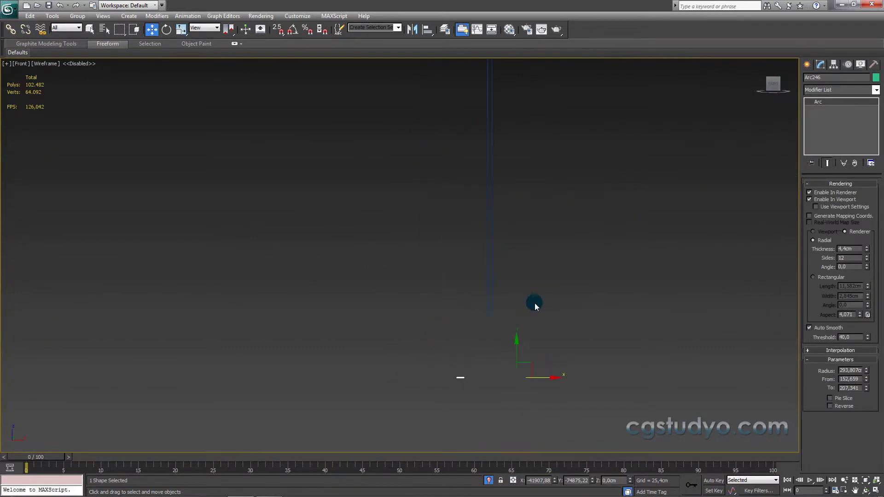
{"action": "scroll", "coordinate": [533, 306], "scroll_direction": "down", "scroll_amount": 3}
{"action": "left_click_drag", "start_coordinate": [768, 86], "coordinate": [760, 90]}
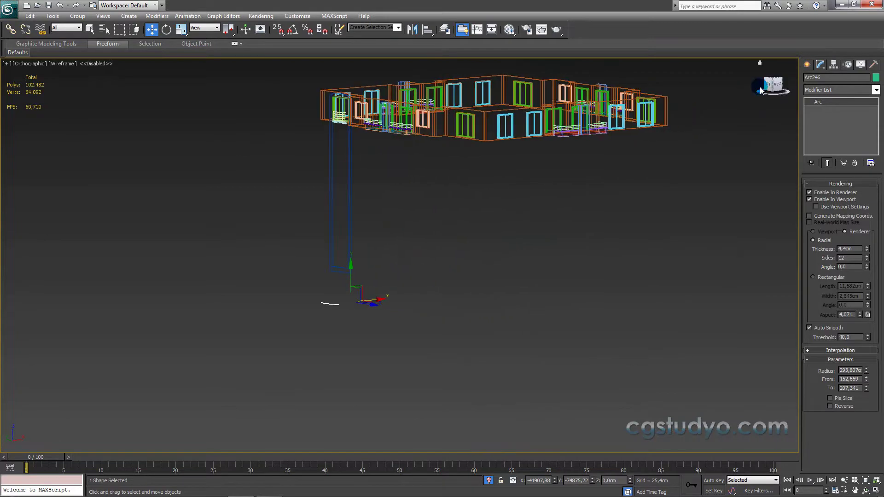
Step: In the Left view, lift Arc246 up and frame the door opening's railing
{"action": "left_click", "coordinate": [768, 86]}
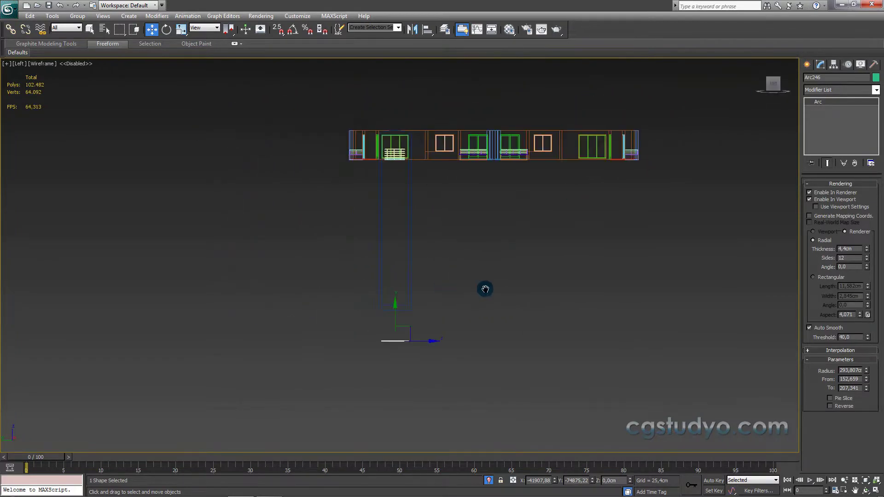
{"action": "left_click_drag", "start_coordinate": [400, 326], "coordinate": [400, 134]}
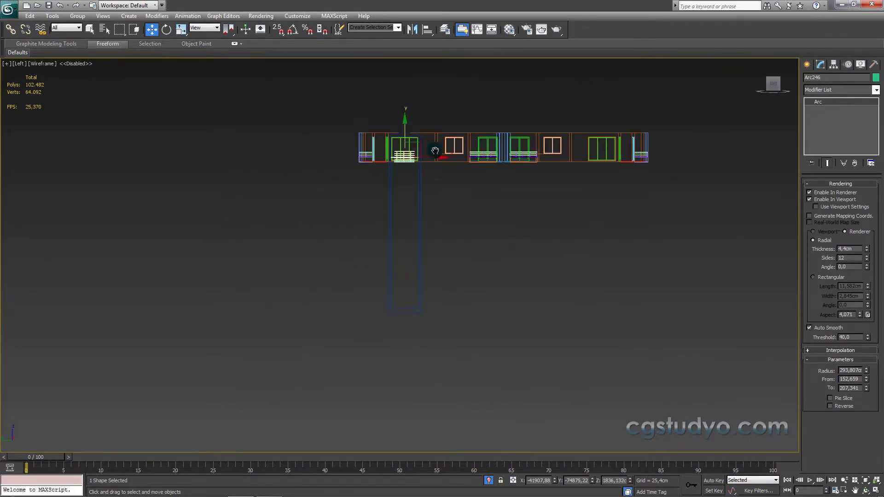
{"action": "scroll", "coordinate": [538, 246], "scroll_direction": "up", "scroll_amount": 3}
{"action": "middle_click_drag", "start_coordinate": [538, 246], "coordinate": [166, 264]}
{"action": "scroll", "coordinate": [184, 276], "scroll_direction": "up", "scroll_amount": 3}
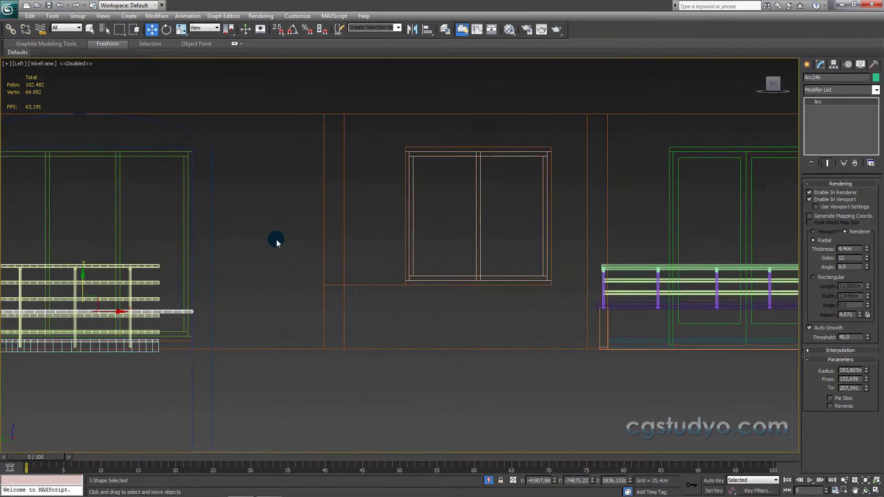
{"action": "middle_click_drag", "start_coordinate": [276, 241], "coordinate": [526, 232]}
{"action": "scroll", "coordinate": [414, 262], "scroll_direction": "up", "scroll_amount": 2}
{"action": "key", "text": "F3"}
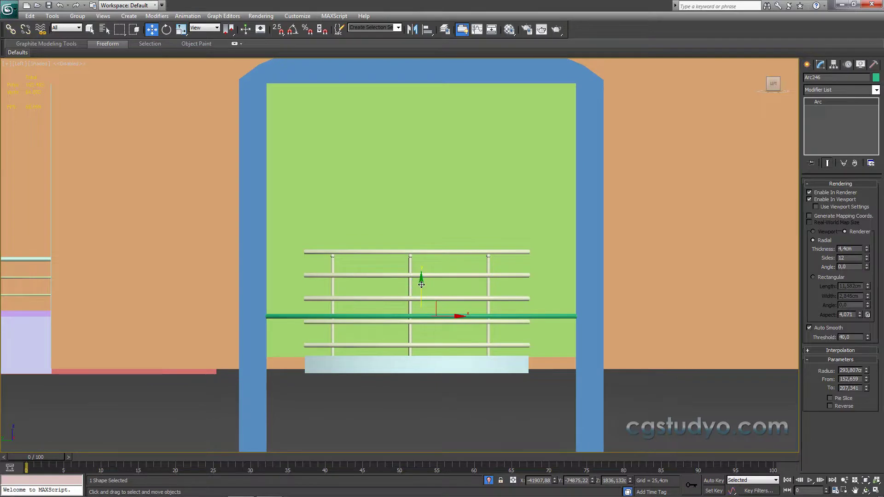
Step: Position Arc246 just above the railing's top bars, fine-tuning its height
{"action": "left_click_drag", "start_coordinate": [421, 284], "coordinate": [417, 219]}
{"action": "key", "text": "F3"}
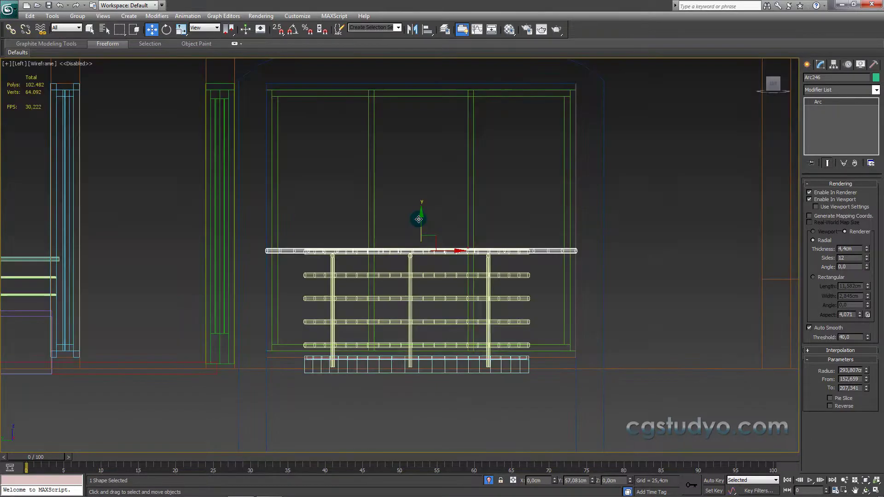
{"action": "left_click_drag", "start_coordinate": [425, 218], "coordinate": [424, 219]}
{"action": "middle_click_drag", "start_coordinate": [424, 219], "coordinate": [450, 197]}
{"action": "scroll", "coordinate": [538, 175], "scroll_direction": "up", "scroll_amount": 3}
{"action": "scroll", "coordinate": [377, 258], "scroll_direction": "down", "scroll_amount": 2}
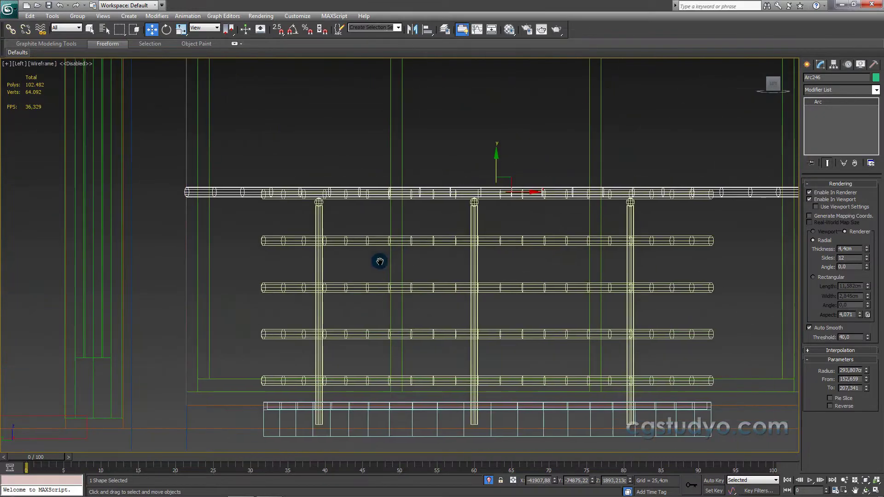
{"action": "scroll", "coordinate": [499, 199], "scroll_direction": "up", "scroll_amount": 2}
{"action": "left_click_drag", "start_coordinate": [541, 149], "coordinate": [539, 138]}
{"action": "scroll", "coordinate": [552, 147], "scroll_direction": "down", "scroll_amount": 3}
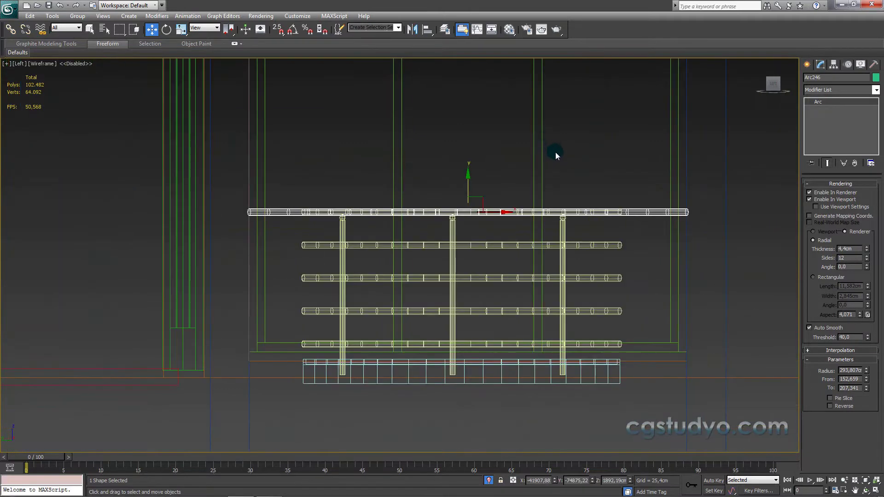
{"action": "key", "text": "F3"}
{"action": "key", "text": "F3"}
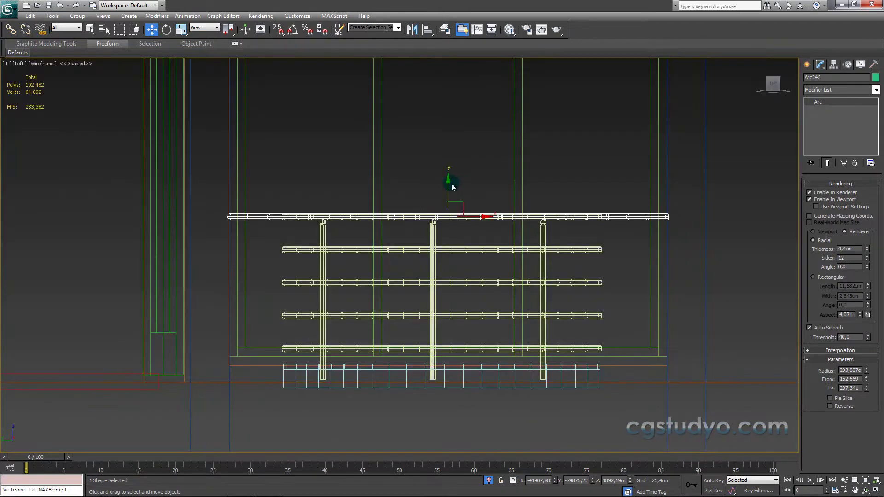
Step: Copy the top tube arc downward into multiple rails, up to Arc250
{"action": "left_click_drag", "start_coordinate": [448, 182], "coordinate": [449, 213], "text": "shift"}
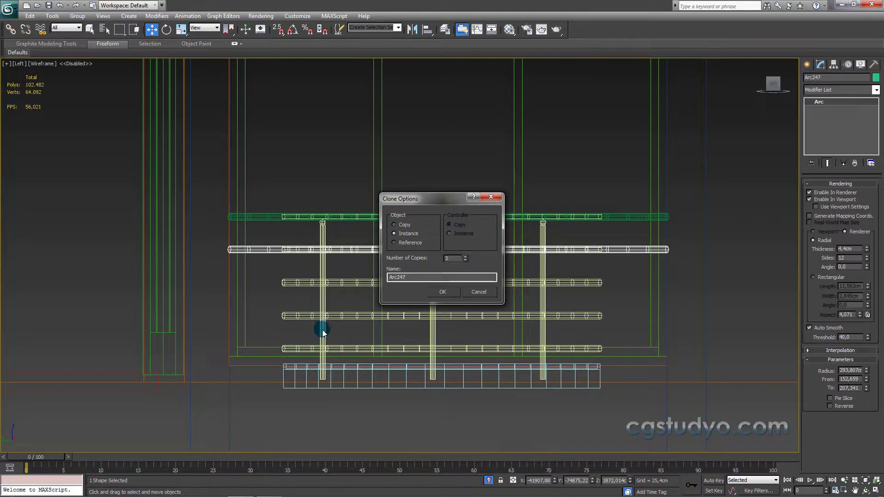
{"action": "left_click", "coordinate": [462, 261]}
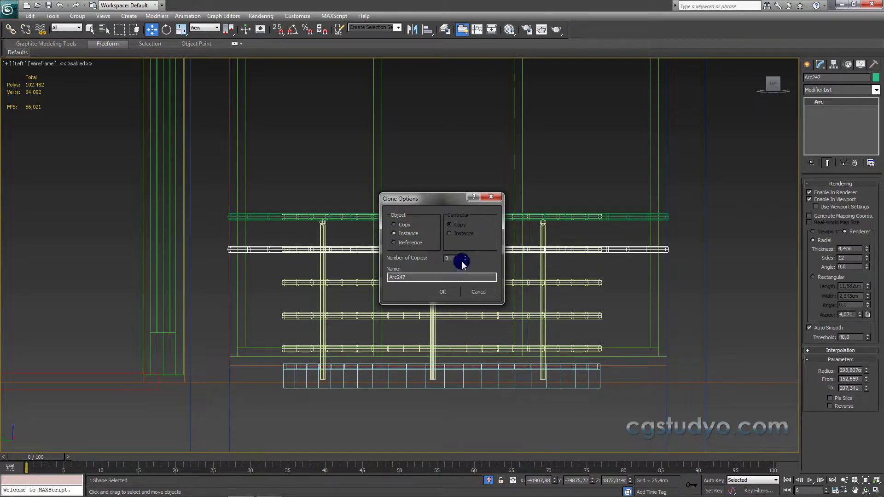
{"action": "left_click", "coordinate": [443, 291]}
Step: Select the middle arc rail and nudge it slightly down
{"action": "middle_click_drag", "start_coordinate": [442, 298], "coordinate": [560, 196]}
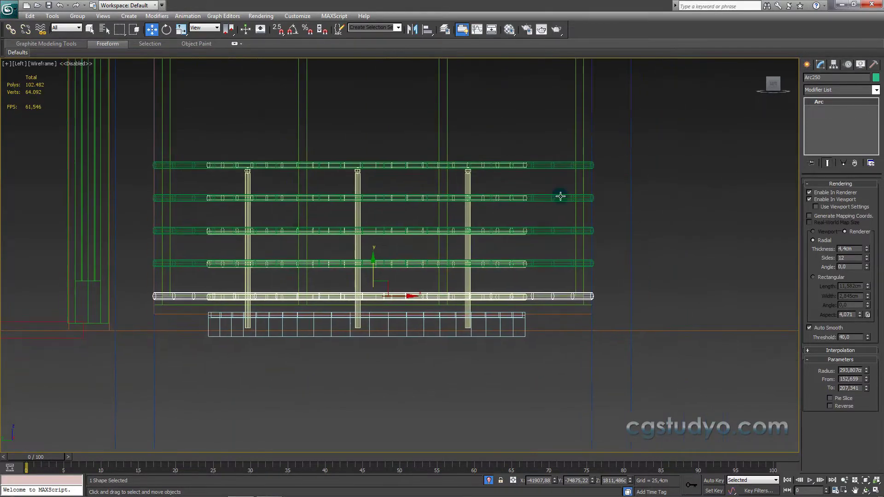
{"action": "scroll", "coordinate": [560, 196], "scroll_direction": "up", "scroll_amount": 3}
{"action": "middle_click_drag", "start_coordinate": [586, 164], "coordinate": [557, 205]}
{"action": "left_click", "coordinate": [543, 188]}
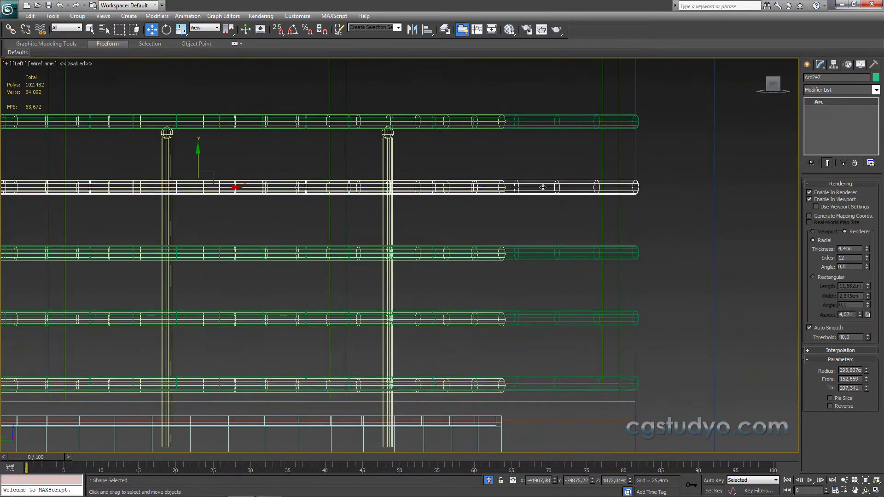
{"action": "left_click", "coordinate": [521, 249]}
{"action": "scroll", "coordinate": [528, 211], "scroll_direction": "down", "scroll_amount": 2}
{"action": "scroll", "coordinate": [530, 215], "scroll_direction": "down", "scroll_amount": 2}
{"action": "scroll", "coordinate": [545, 223], "scroll_direction": "down", "scroll_amount": 2}
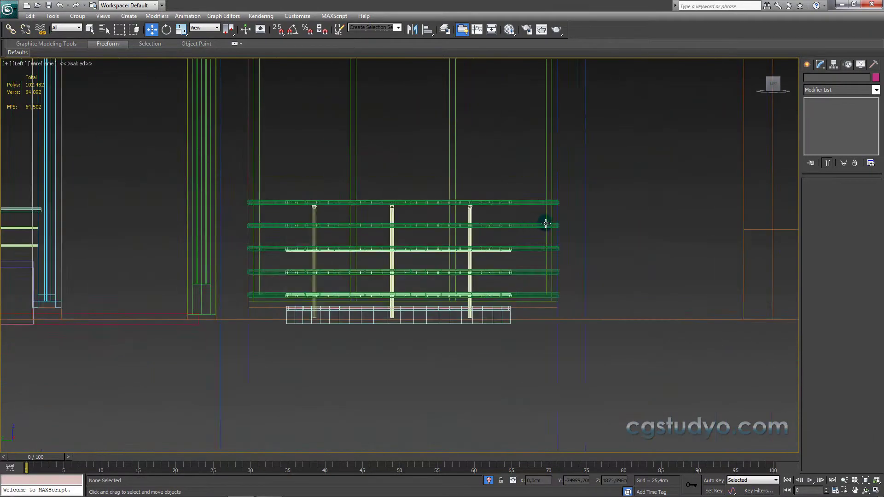
{"action": "scroll", "coordinate": [546, 223], "scroll_direction": "down", "scroll_amount": 3}
{"action": "scroll", "coordinate": [519, 239], "scroll_direction": "up", "scroll_amount": 2}
{"action": "scroll", "coordinate": [422, 251], "scroll_direction": "up", "scroll_amount": 3}
{"action": "left_click", "coordinate": [635, 243]}
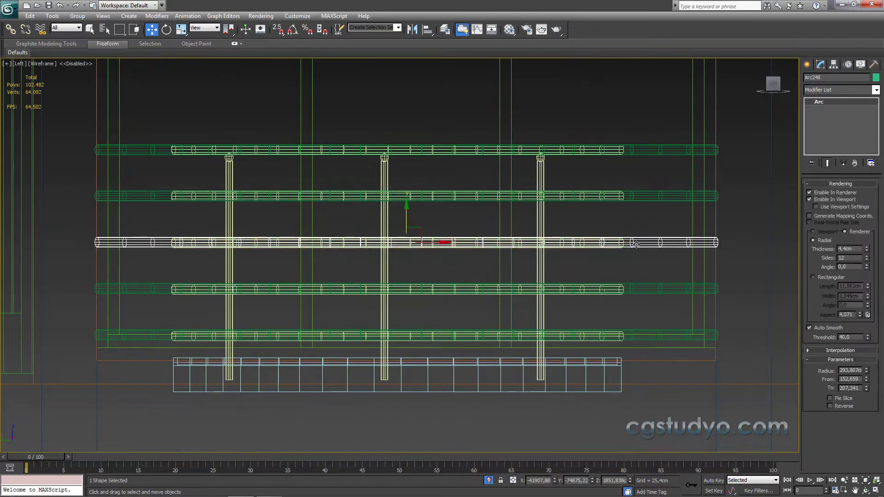
{"action": "scroll", "coordinate": [431, 210], "scroll_direction": "up", "scroll_amount": 3}
{"action": "middle_click_drag", "start_coordinate": [529, 223], "coordinate": [370, 216]}
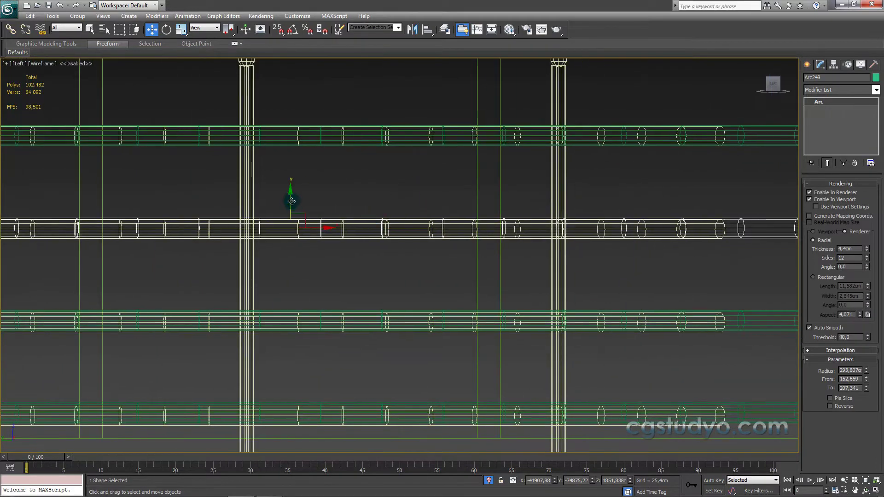
{"action": "left_click_drag", "start_coordinate": [291, 202], "coordinate": [287, 200]}
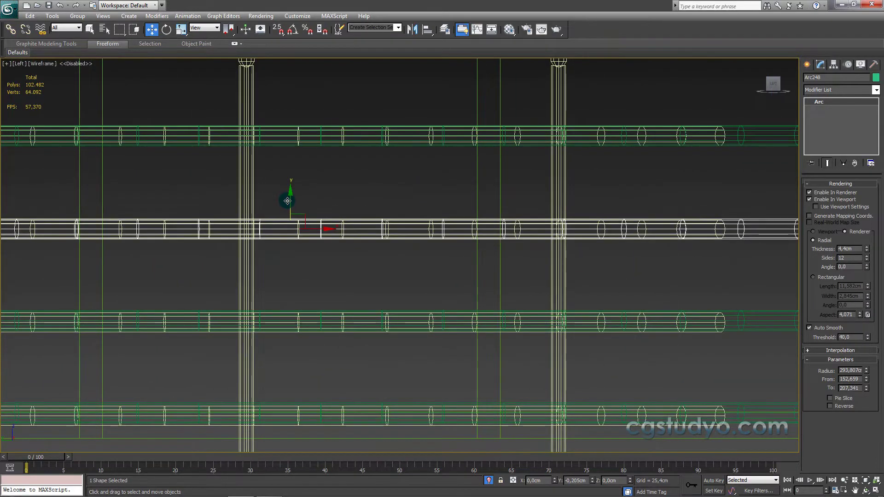
Step: Select the lowest arc rail and lower it by about 0.8 cm
{"action": "middle_click_drag", "start_coordinate": [502, 264], "coordinate": [386, 203]}
{"action": "scroll", "coordinate": [387, 203], "scroll_direction": "down", "scroll_amount": 2}
{"action": "left_click", "coordinate": [562, 256]}
{"action": "middle_click_drag", "start_coordinate": [485, 274], "coordinate": [583, 272]}
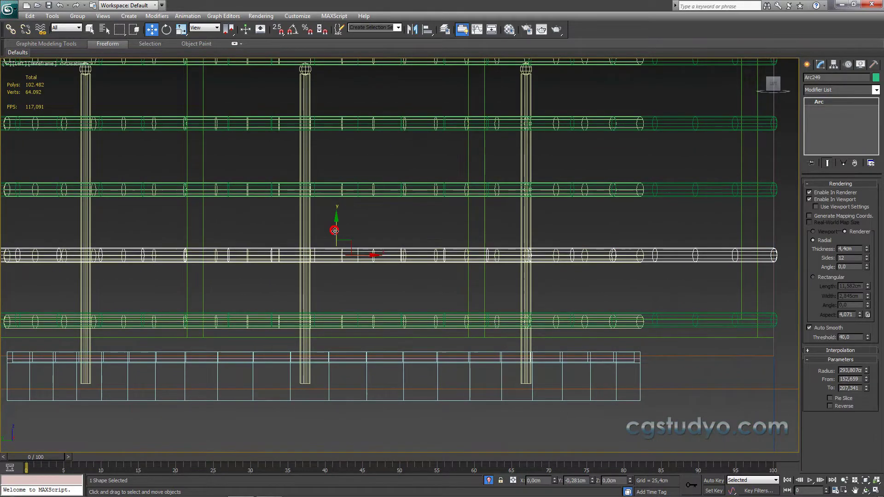
{"action": "left_click", "coordinate": [654, 320]}
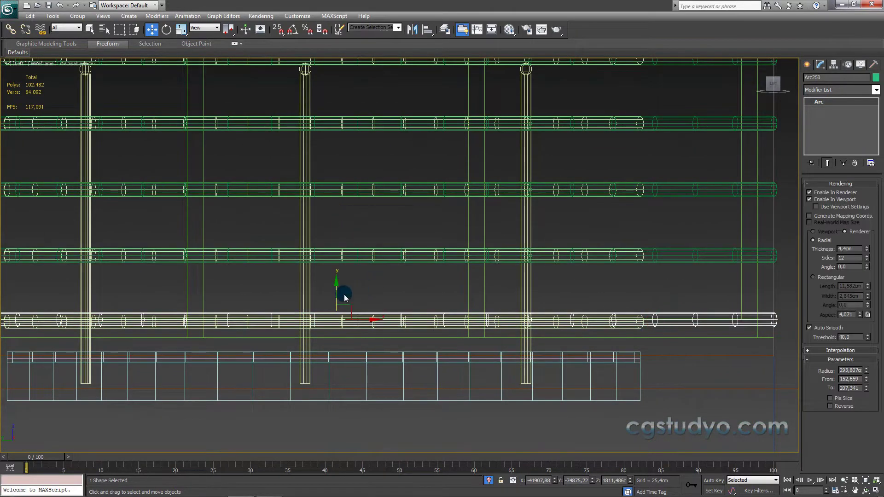
{"action": "left_click_drag", "start_coordinate": [338, 294], "coordinate": [344, 298]}
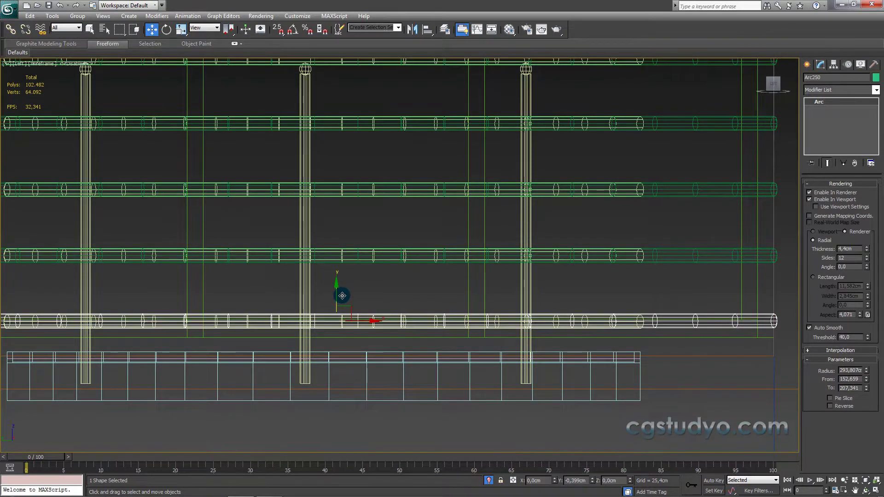
{"action": "scroll", "coordinate": [343, 296], "scroll_direction": "down", "scroll_amount": 8}
{"action": "mouse_move", "coordinate": [375, 276]}
{"action": "middle_mouse_down", "text": "alt"}
{"action": "mouse_move", "coordinate": [430, 290]}
{"action": "mouse_move", "coordinate": [410, 310]}
{"action": "mouse_move", "coordinate": [413, 323]}
{"action": "mouse_move", "coordinate": [440, 337]}
{"action": "mouse_move", "coordinate": [415, 272]}
{"action": "mouse_move", "coordinate": [385, 277]}
{"action": "mouse_move", "coordinate": [424, 227]}
{"action": "middle_mouse_up", "text": "alt"}
{"action": "scroll", "coordinate": [424, 226], "scroll_direction": "up", "scroll_amount": 4}
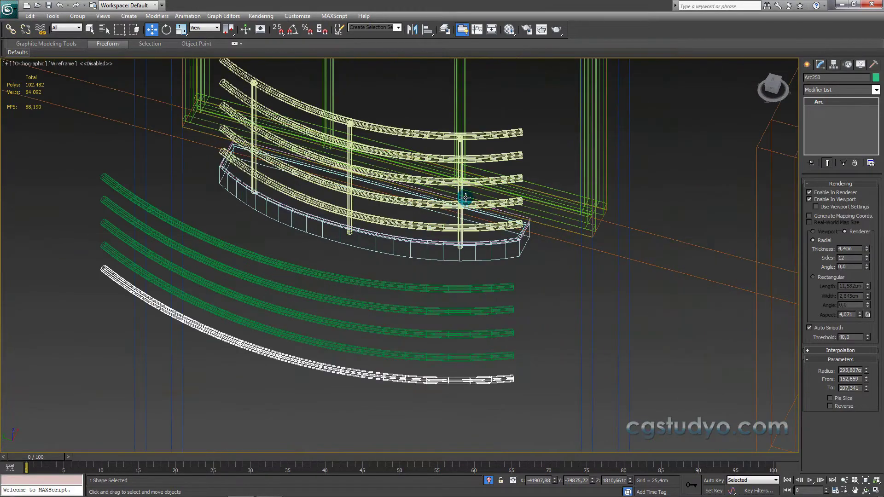
Step: Switch to the Top view and frame the plan on the balcony wall
{"action": "left_click", "coordinate": [462, 194]}
{"action": "scroll", "coordinate": [451, 193], "scroll_direction": "up", "scroll_amount": 3}
{"action": "scroll", "coordinate": [443, 243], "scroll_direction": "up", "scroll_amount": 5}
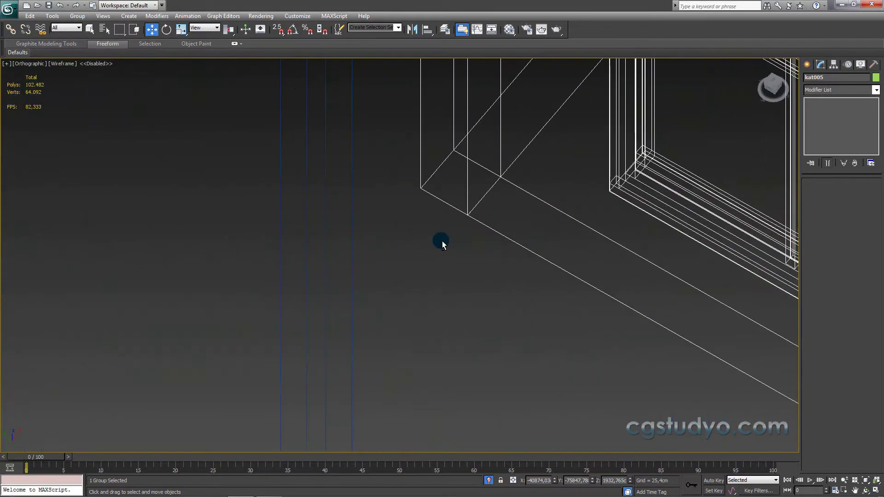
{"action": "key", "text": "t"}
{"action": "scroll", "coordinate": [428, 266], "scroll_direction": "down", "scroll_amount": 3}
{"action": "scroll", "coordinate": [499, 213], "scroll_direction": "up", "scroll_amount": 4}
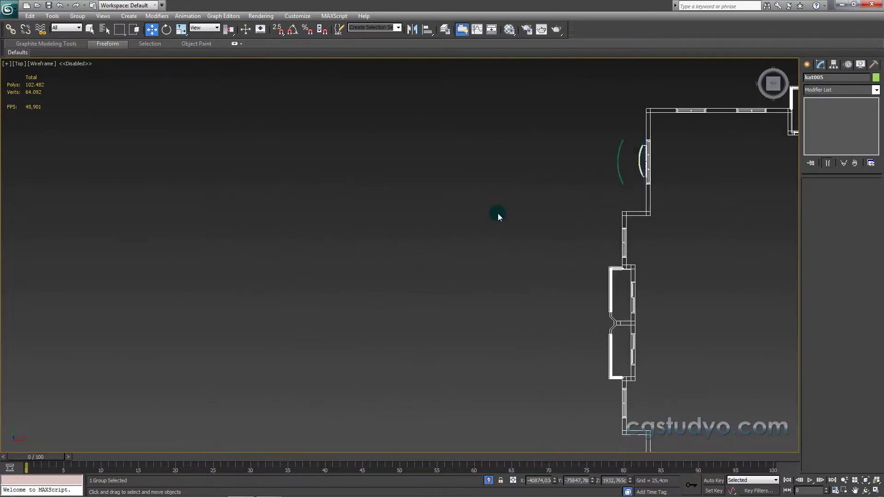
{"action": "middle_click_drag", "start_coordinate": [499, 213], "coordinate": [385, 268]}
{"action": "scroll", "coordinate": [392, 262], "scroll_direction": "up", "scroll_amount": 4}
{"action": "scroll", "coordinate": [426, 256], "scroll_direction": "up", "scroll_amount": 2}
{"action": "scroll", "coordinate": [380, 294], "scroll_direction": "up", "scroll_amount": 3}
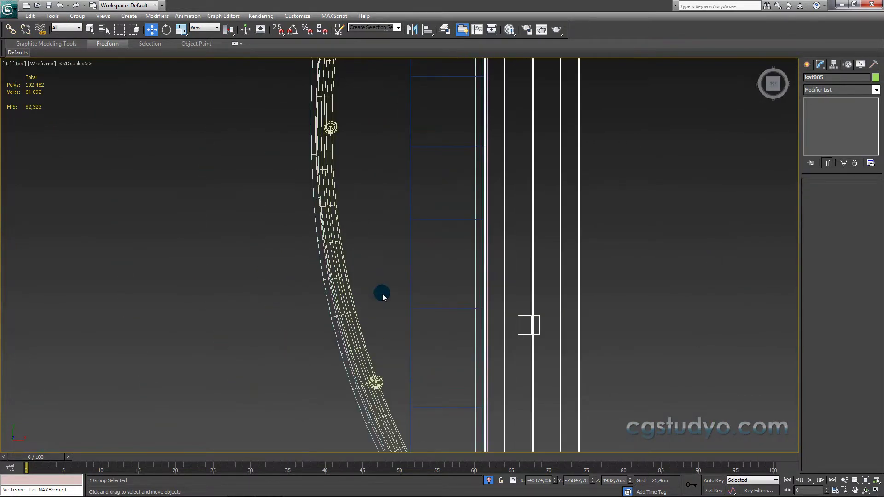
{"action": "scroll", "coordinate": [410, 337], "scroll_direction": "up", "scroll_amount": 2}
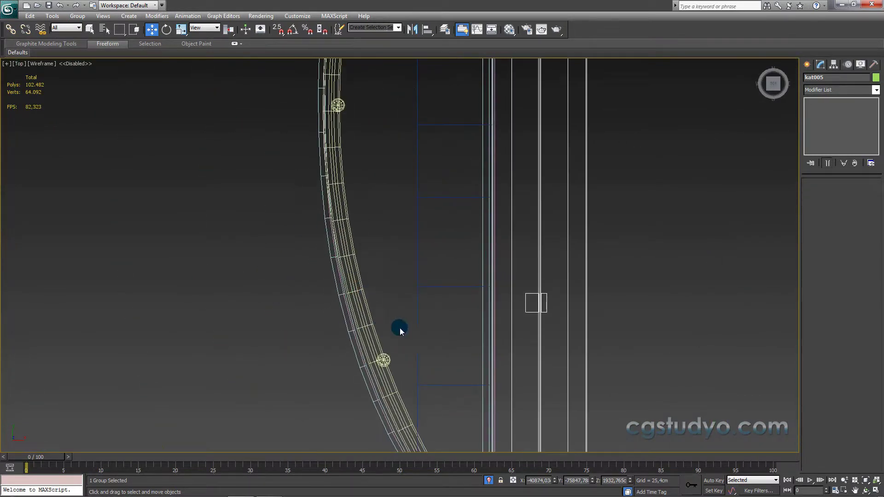
Step: Window-select the railing post and Shift-drag a copy onto the outer green arc
{"action": "left_click_drag", "start_coordinate": [407, 338], "coordinate": [377, 370]}
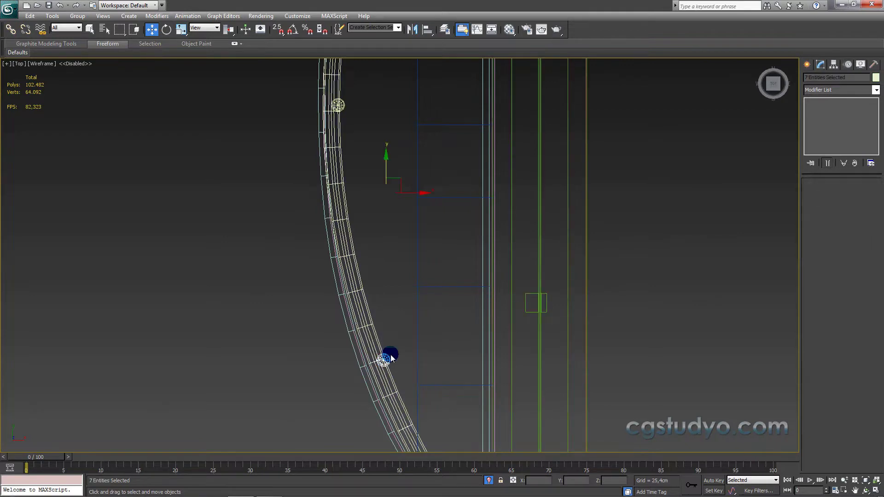
{"action": "scroll", "coordinate": [385, 361], "scroll_direction": "down", "scroll_amount": 2}
{"action": "left_click", "coordinate": [134, 30]}
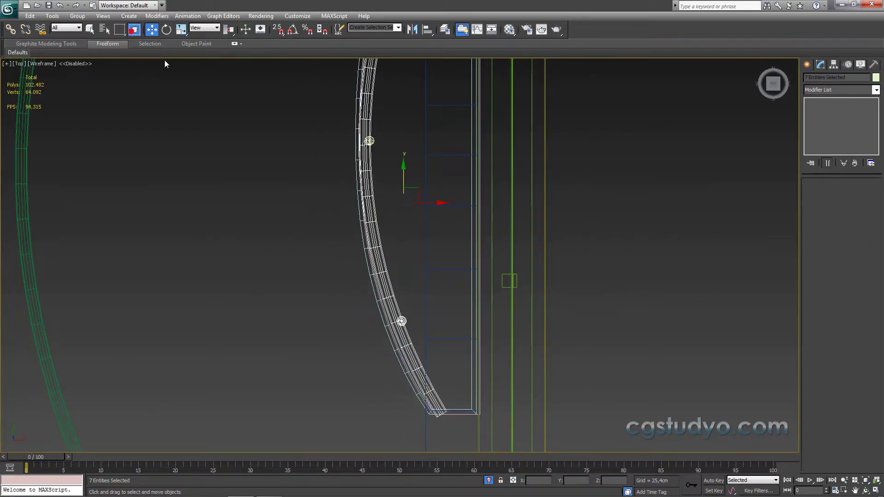
{"action": "scroll", "coordinate": [410, 295], "scroll_direction": "up", "scroll_amount": 3}
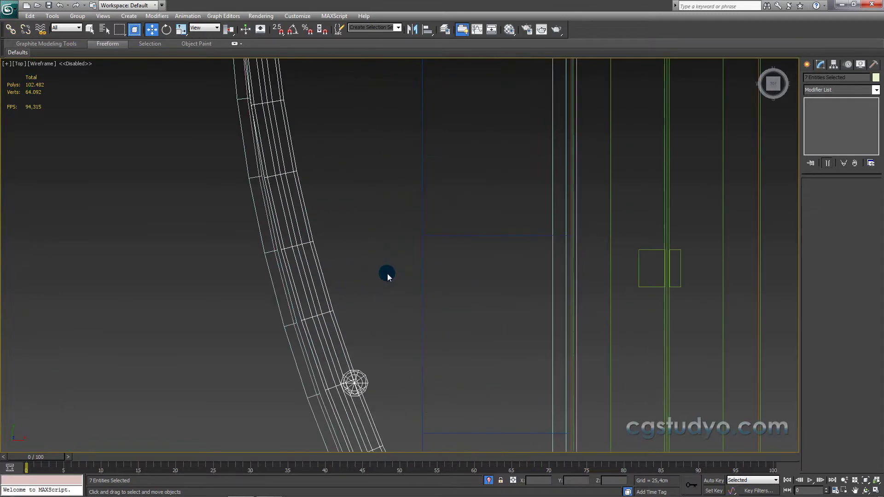
{"action": "scroll", "coordinate": [456, 310], "scroll_direction": "down", "scroll_amount": 3}
{"action": "mouse_move", "coordinate": [345, 393]}
{"action": "left_mouse_down"}
{"action": "mouse_move", "coordinate": [456, 310]}
{"action": "mouse_move", "coordinate": [508, 286]}
{"action": "mouse_move", "coordinate": [613, 280]}
{"action": "mouse_move", "coordinate": [325, 284]}
{"action": "left_mouse_up"}
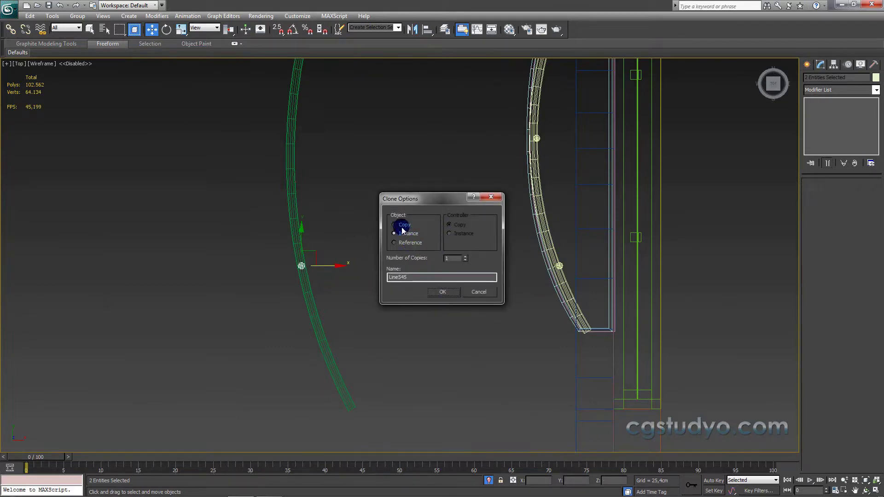
Step: Confirm the Line545 post copy and inspect the railing in shaded 3D view
{"action": "left_click", "coordinate": [442, 291]}
{"action": "middle_click_drag", "start_coordinate": [403, 341], "coordinate": [466, 275], "text": "alt"}
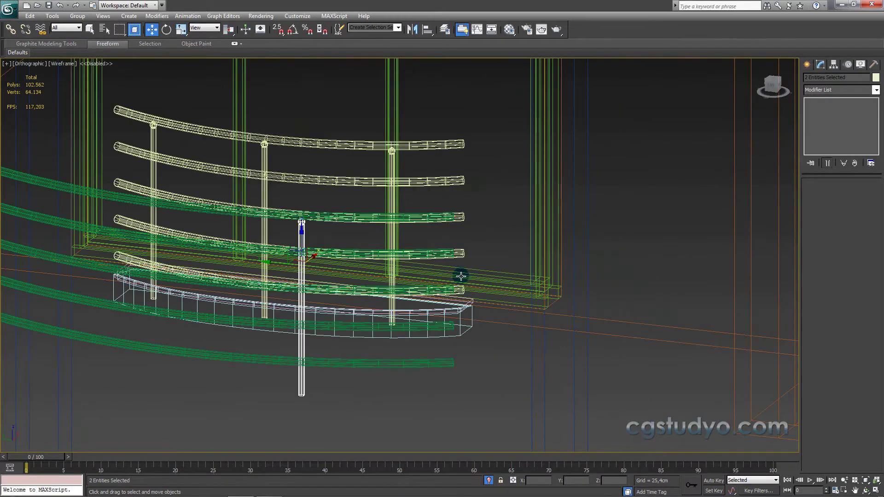
{"action": "key", "text": "F3"}
{"action": "mouse_move", "coordinate": [416, 313]}
{"action": "middle_mouse_down", "text": "alt"}
{"action": "mouse_move", "coordinate": [388, 322]}
{"action": "mouse_move", "coordinate": [351, 271]}
{"action": "mouse_move", "coordinate": [385, 217]}
{"action": "mouse_move", "coordinate": [422, 215]}
{"action": "mouse_move", "coordinate": [424, 203]}
{"action": "mouse_move", "coordinate": [401, 217]}
{"action": "middle_mouse_up", "text": "alt"}
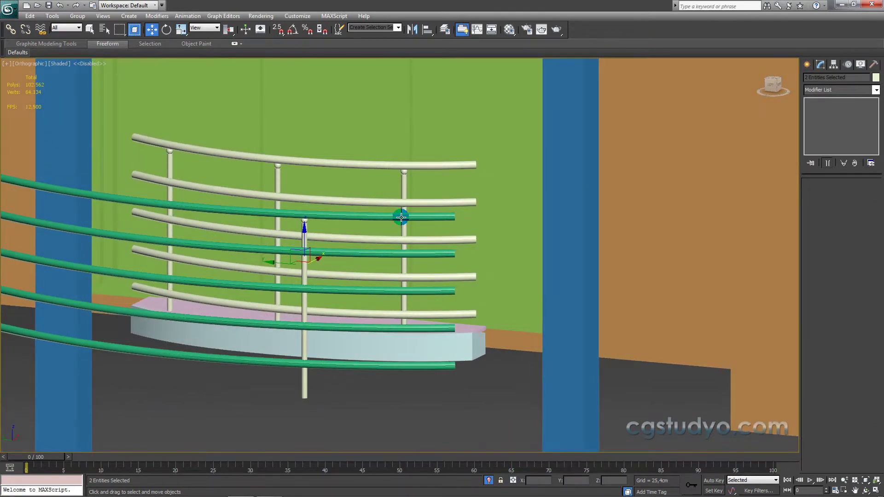
{"action": "middle_click_drag", "start_coordinate": [400, 217], "coordinate": [292, 257], "text": "alt"}
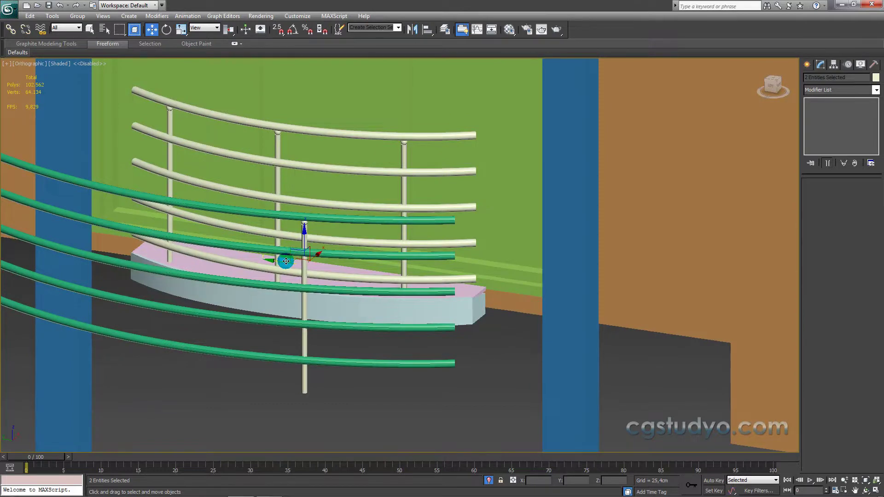
Step: Return to a wireframe Top view framed on the outer green arc rail
{"action": "key", "text": "t"}
{"action": "scroll", "coordinate": [282, 251], "scroll_direction": "down", "scroll_amount": 2}
{"action": "scroll", "coordinate": [283, 251], "scroll_direction": "down", "scroll_amount": 1}
{"action": "key", "text": "r"}
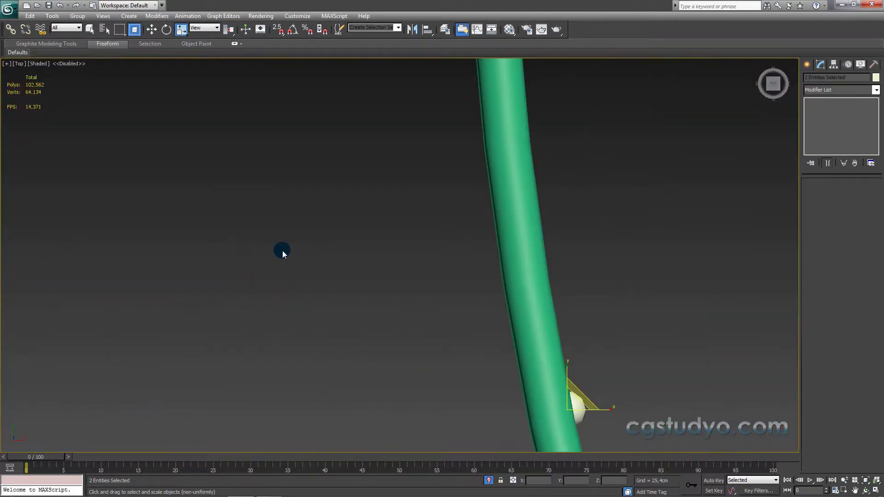
{"action": "scroll", "coordinate": [290, 251], "scroll_direction": "down", "scroll_amount": 2}
{"action": "scroll", "coordinate": [332, 263], "scroll_direction": "down", "scroll_amount": 2}
{"action": "scroll", "coordinate": [388, 269], "scroll_direction": "up", "scroll_amount": 3}
{"action": "scroll", "coordinate": [414, 262], "scroll_direction": "up", "scroll_amount": 1}
{"action": "key", "text": "w"}
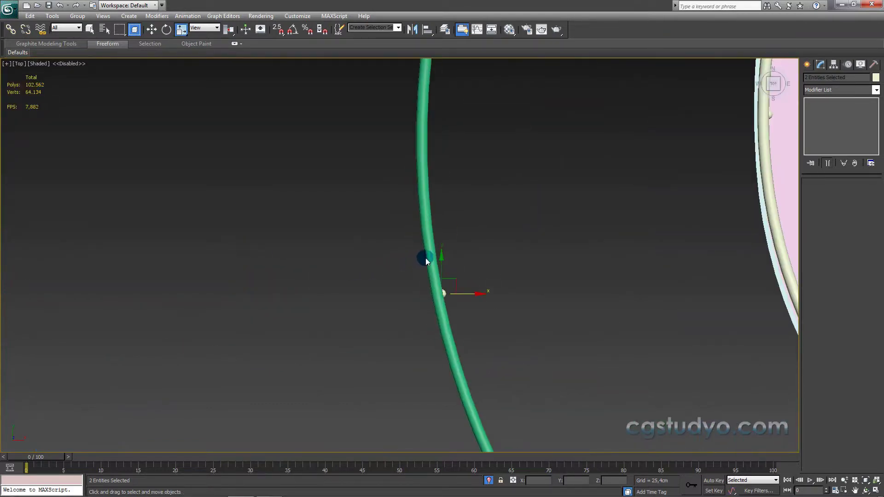
{"action": "middle_click_drag", "start_coordinate": [483, 270], "coordinate": [451, 300]}
{"action": "key", "text": "F3"}
{"action": "scroll", "coordinate": [441, 292], "scroll_direction": "down", "scroll_amount": 2}
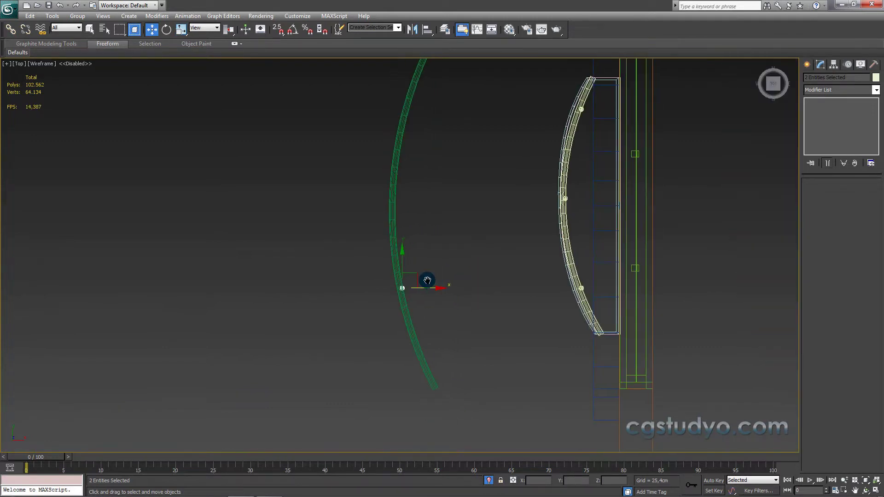
Step: Move the post copy onto the outer arc and Shift-drag another copy down along it
{"action": "left_click_drag", "start_coordinate": [397, 289], "coordinate": [403, 312]}
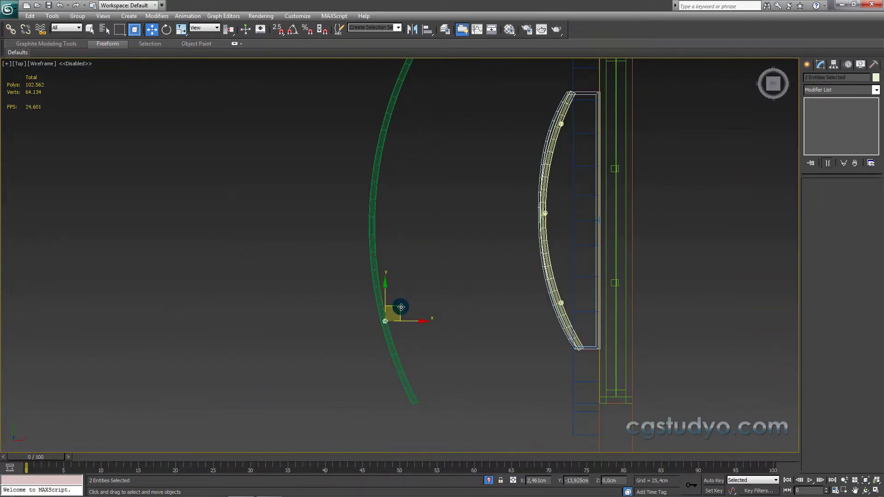
{"action": "middle_click_drag", "start_coordinate": [404, 312], "coordinate": [411, 329]}
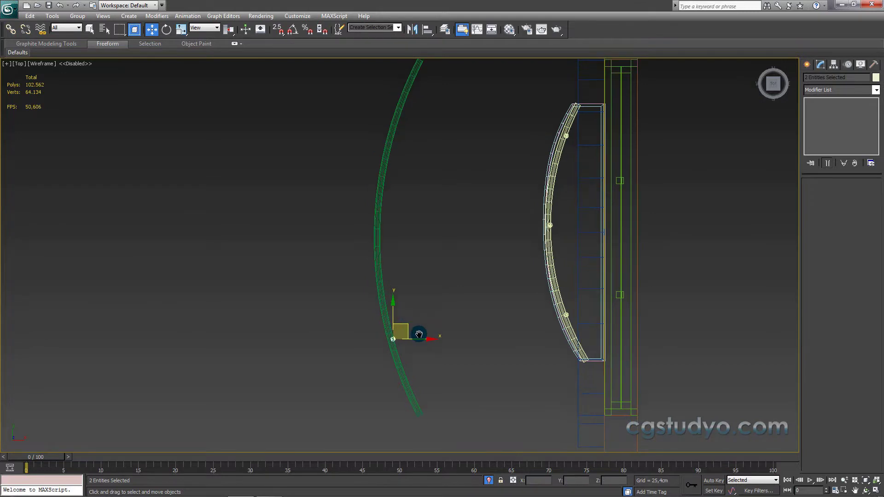
{"action": "mouse_move", "coordinate": [403, 331]}
{"action": "left_mouse_down"}
{"action": "mouse_move", "coordinate": [402, 213]}
{"action": "mouse_move", "coordinate": [393, 226]}
{"action": "left_mouse_up"}
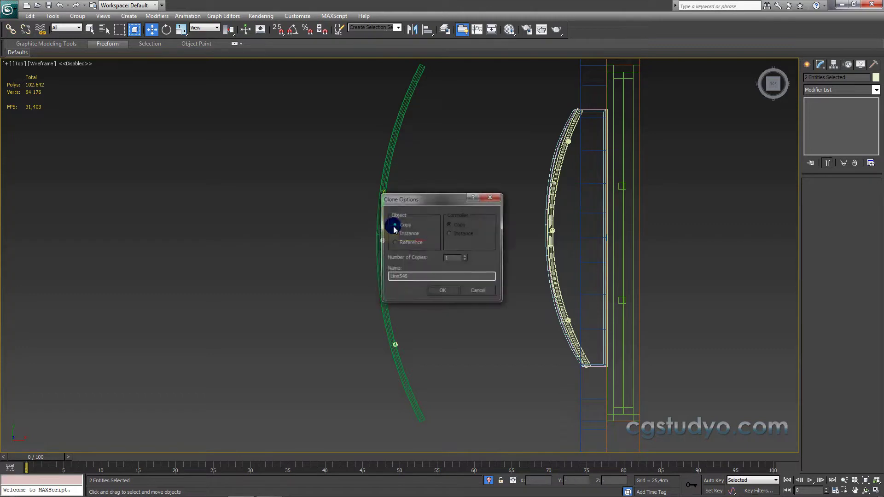
Step: Create the new post copy as an Instance
{"action": "left_click", "coordinate": [402, 234]}
{"action": "left_click", "coordinate": [427, 290]}
{"action": "middle_click_drag", "start_coordinate": [404, 253], "coordinate": [419, 283]}
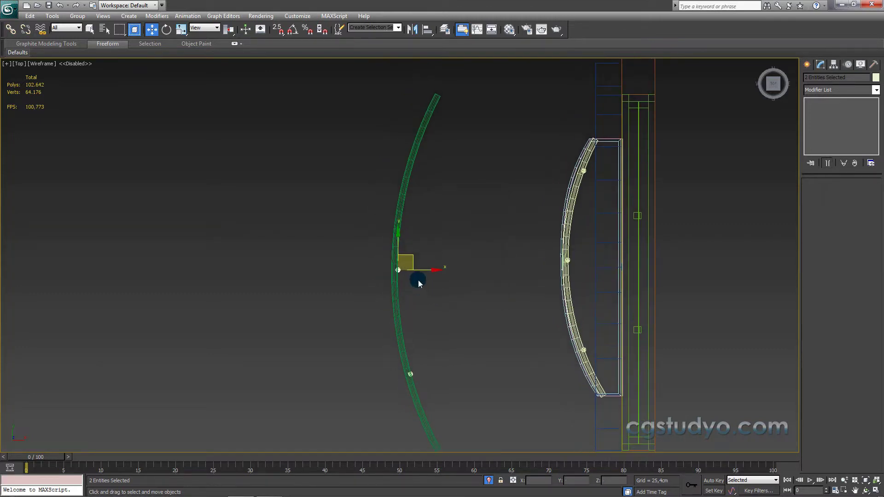
Step: Move the lower post along Y to the top end of the green arc, then Shift-drag the spheres upward
{"action": "mouse_move", "coordinate": [430, 354]}
{"action": "left_mouse_down"}
{"action": "mouse_move", "coordinate": [404, 378]}
{"action": "mouse_move", "coordinate": [430, 393]}
{"action": "left_mouse_up"}
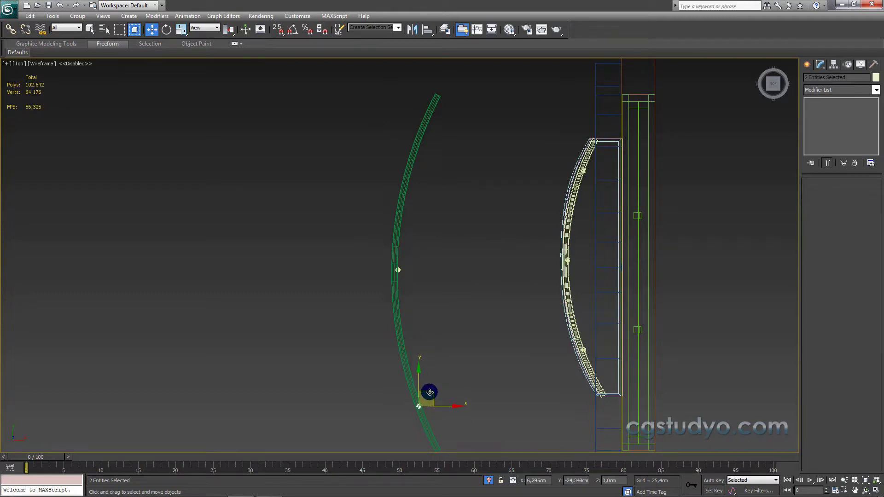
{"action": "middle_click_drag", "start_coordinate": [430, 390], "coordinate": [427, 288]}
{"action": "scroll", "coordinate": [428, 295], "scroll_direction": "up", "scroll_amount": 2}
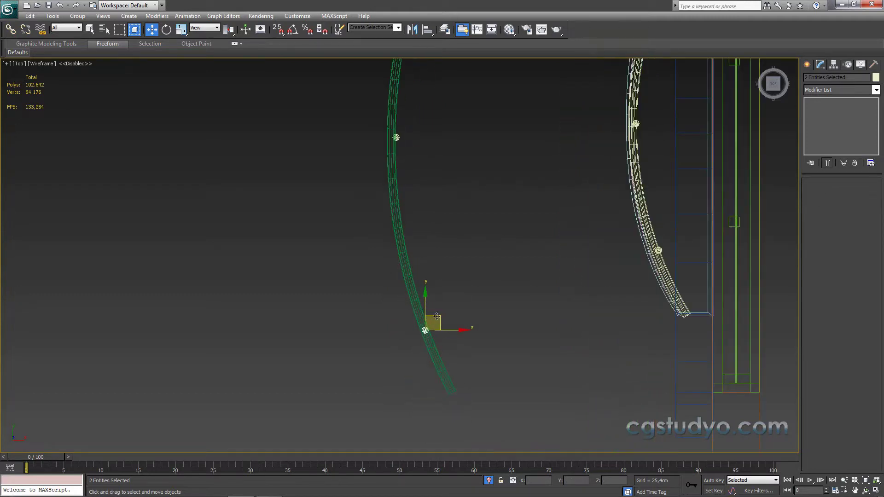
{"action": "left_click_drag", "start_coordinate": [437, 317], "coordinate": [439, 316]}
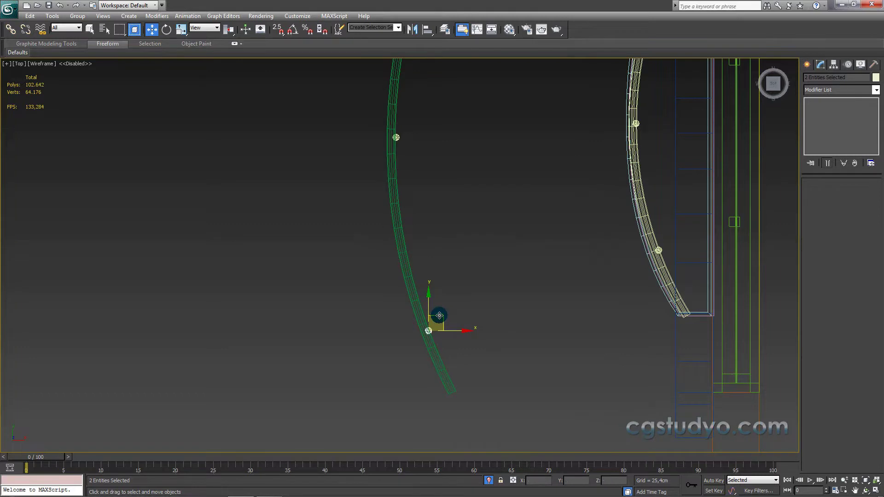
{"action": "scroll", "coordinate": [443, 309], "scroll_direction": "down", "scroll_amount": 1}
{"action": "scroll", "coordinate": [446, 302], "scroll_direction": "down", "scroll_amount": 3}
{"action": "left_click_drag", "start_coordinate": [412, 276], "coordinate": [413, 259]}
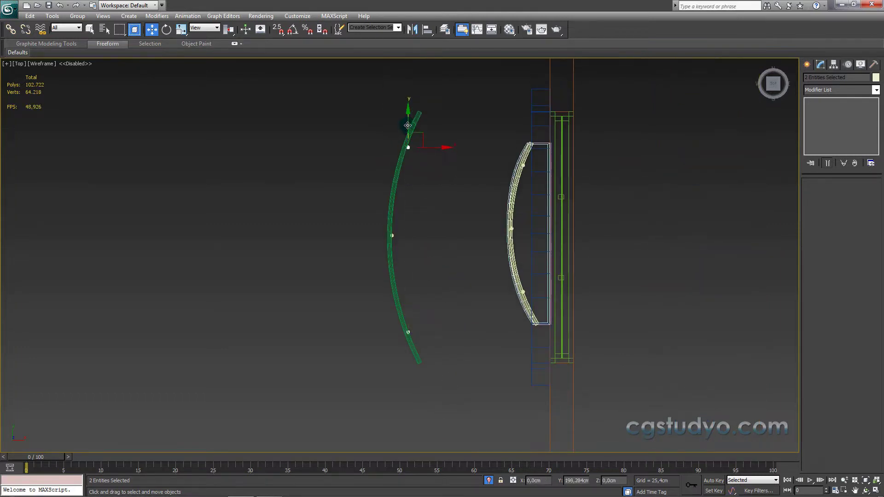
{"action": "left_click_drag", "start_coordinate": [407, 127], "coordinate": [406, 123]}
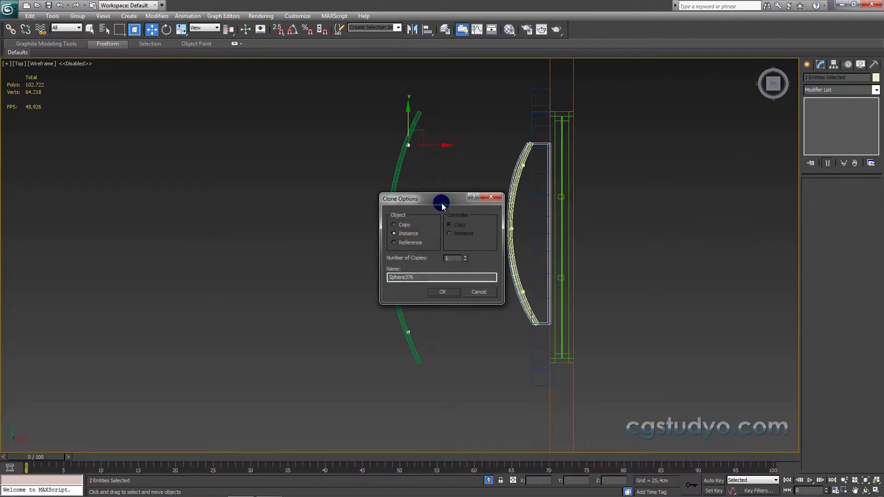
Step: Confirm the sphere clones as instances
{"action": "left_click", "coordinate": [444, 291]}
{"action": "middle_click_drag", "start_coordinate": [457, 262], "coordinate": [438, 255]}
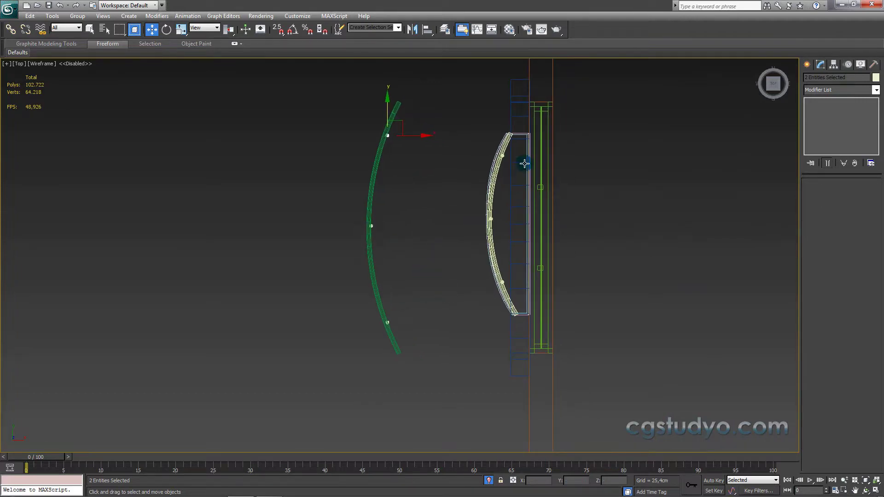
{"action": "left_click", "coordinate": [376, 173]}
{"action": "left_click", "coordinate": [376, 170], "text": "alt"}
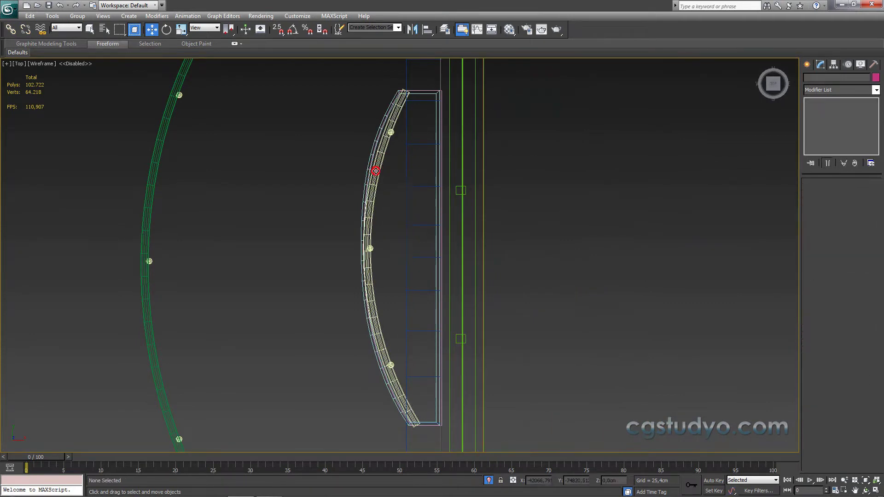
Step: Delete four small spheres along the inner curved railing
{"action": "left_click", "coordinate": [370, 249]}
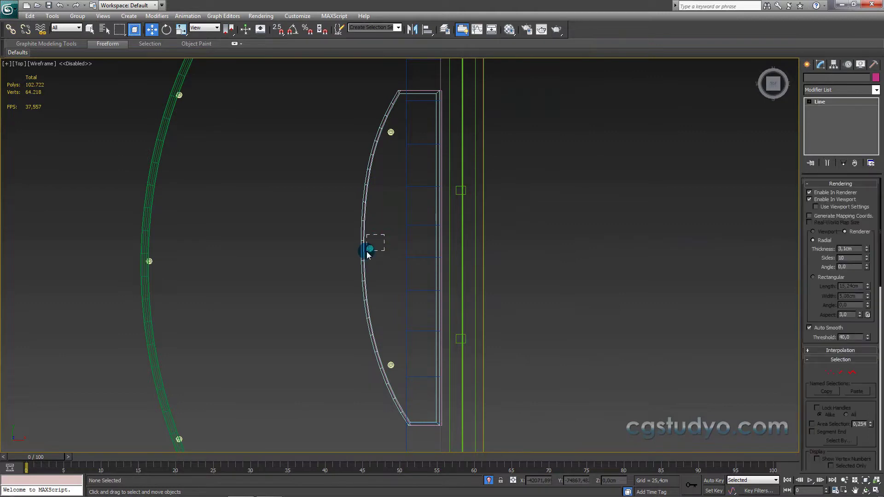
{"action": "key", "text": "Delete"}
{"action": "left_click", "coordinate": [390, 133]}
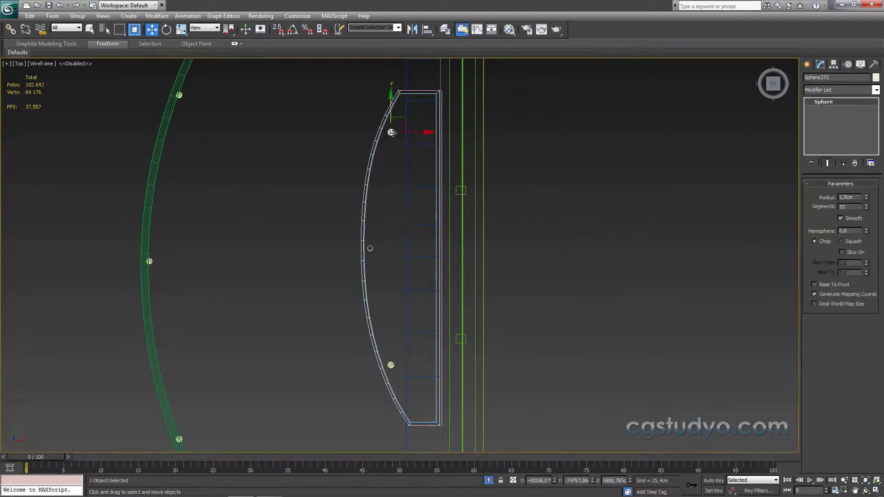
{"action": "key", "text": "Delete"}
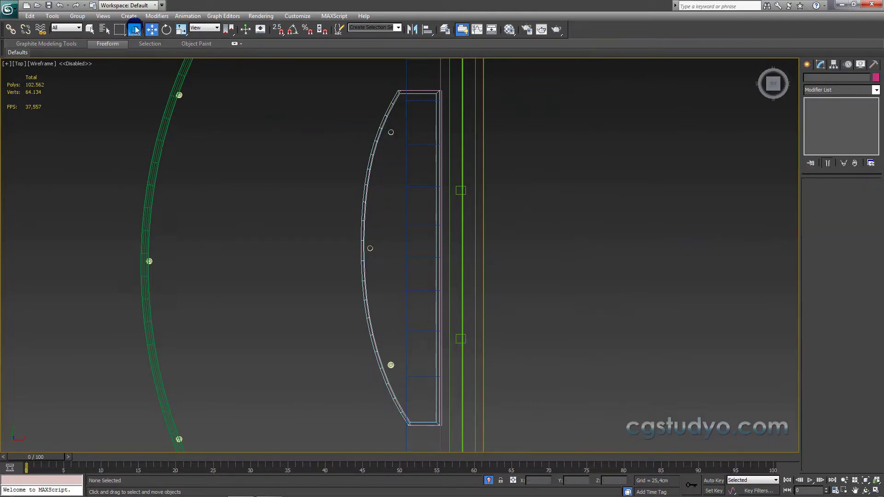
{"action": "left_click", "coordinate": [391, 133]}
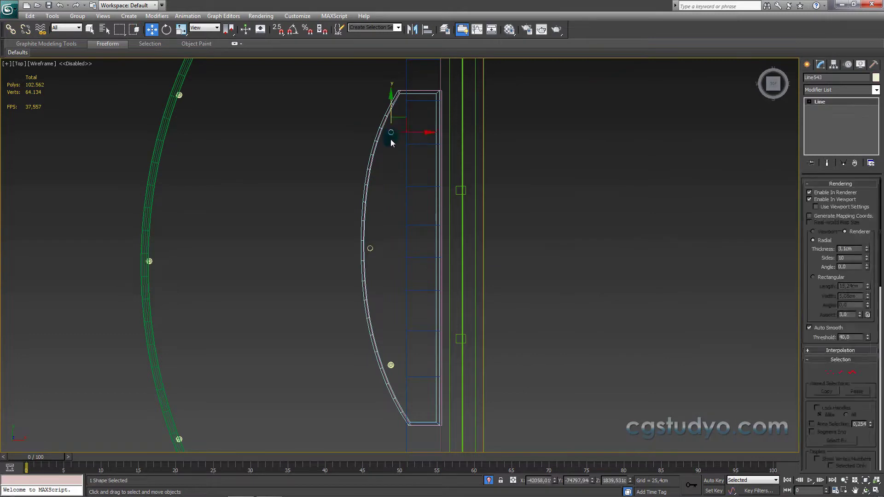
{"action": "key", "text": "Delete"}
{"action": "left_click", "coordinate": [370, 248]}
{"action": "key", "text": "Delete"}
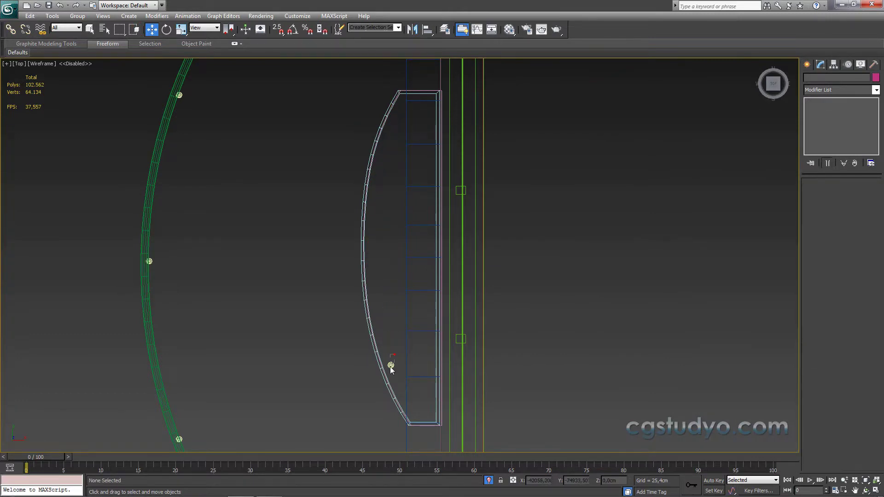
Step: Delete the last sphere remaining on the inner arc
{"action": "left_click", "coordinate": [391, 366]}
{"action": "key", "text": "Delete"}
{"action": "middle_click_drag", "start_coordinate": [377, 253], "coordinate": [389, 234]}
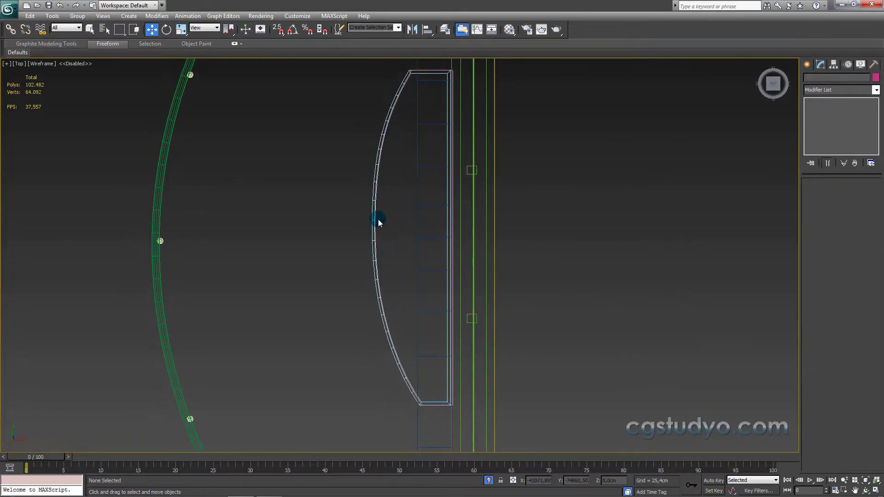
{"action": "scroll", "coordinate": [376, 219], "scroll_direction": "down", "scroll_amount": 2}
{"action": "scroll", "coordinate": [377, 219], "scroll_direction": "up", "scroll_amount": 2}
{"action": "scroll", "coordinate": [376, 219], "scroll_direction": "down", "scroll_amount": 3}
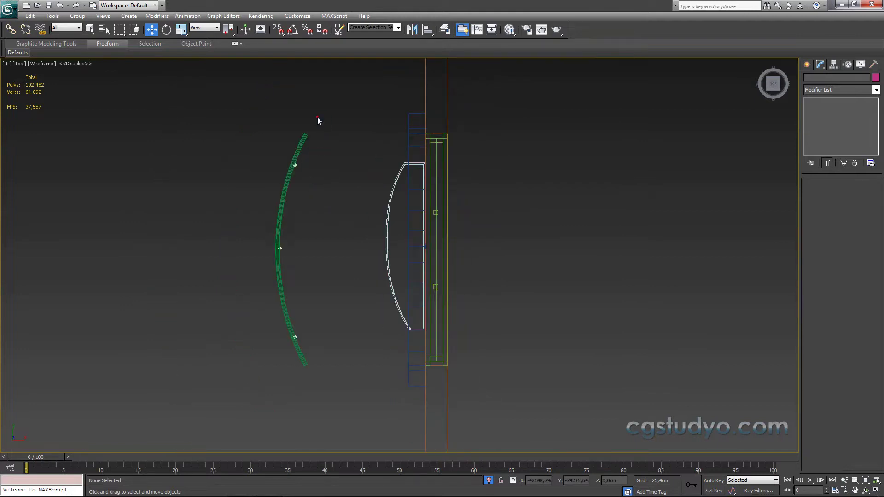
Step: Move the whole green railing set onto the pink-topped slab, checking it in shaded view
{"action": "left_click_drag", "start_coordinate": [321, 113], "coordinate": [244, 400]}
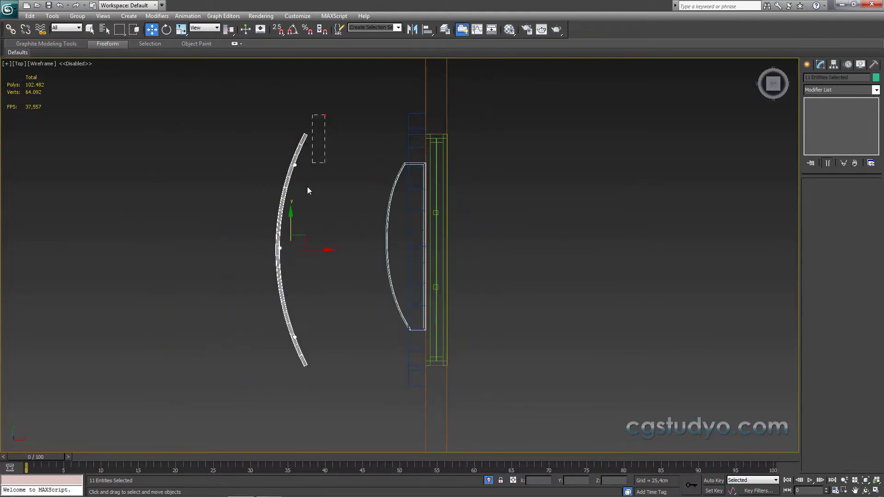
{"action": "left_click_drag", "start_coordinate": [328, 251], "coordinate": [427, 256]}
{"action": "mouse_move", "coordinate": [428, 256]}
{"action": "middle_mouse_down", "text": "alt"}
{"action": "mouse_move", "coordinate": [500, 234]}
{"action": "mouse_move", "coordinate": [488, 245]}
{"action": "middle_mouse_up", "text": "alt"}
{"action": "key", "text": "F3"}
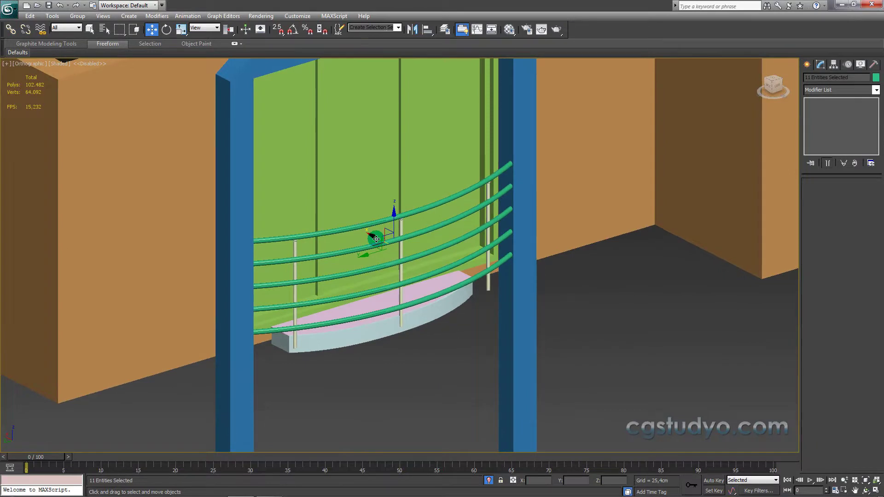
{"action": "left_click_drag", "start_coordinate": [376, 239], "coordinate": [374, 239]}
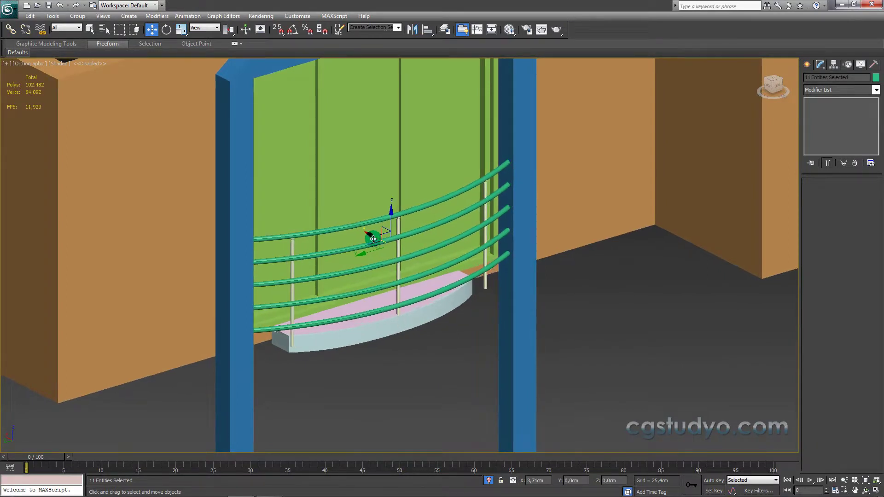
{"action": "scroll", "coordinate": [386, 239], "scroll_direction": "down", "scroll_amount": 3}
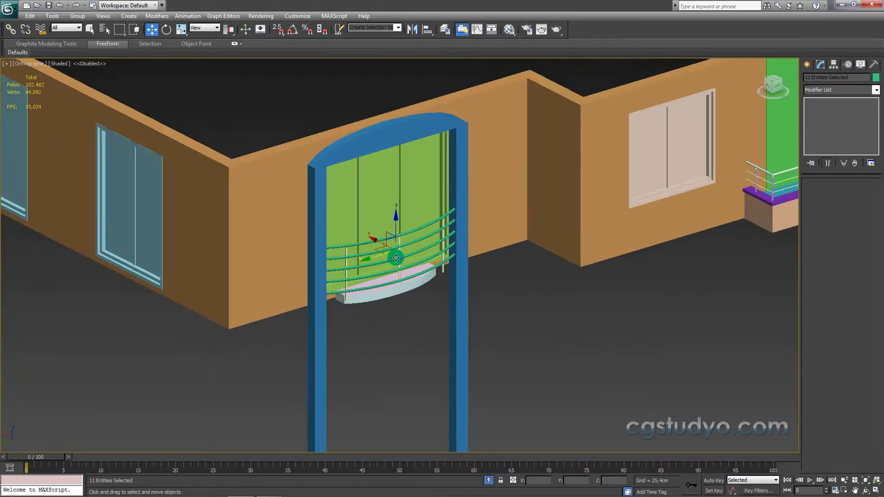
{"action": "scroll", "coordinate": [460, 313], "scroll_direction": "down", "scroll_amount": 2}
Step: Select the 15 new balcony parts, end Isolate Selection, and frame the green-railed balcony
{"action": "left_click", "coordinate": [205, 96]}
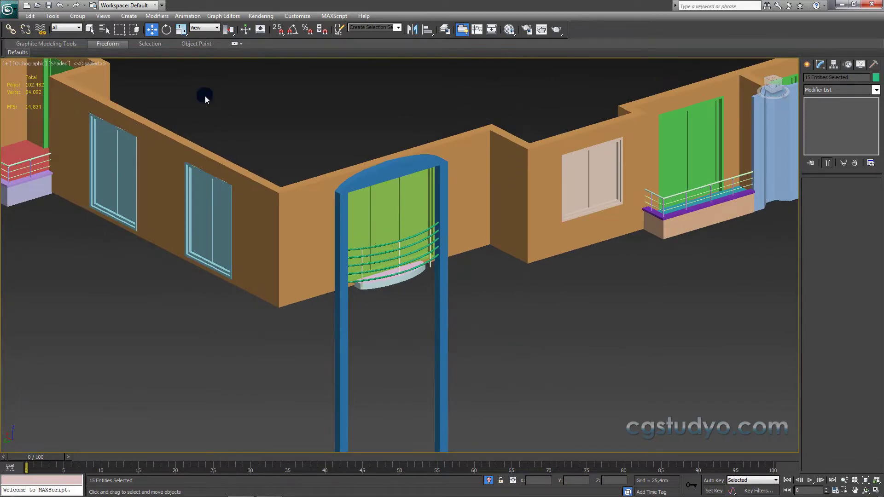
{"action": "left_click_drag", "start_coordinate": [515, 317], "coordinate": [263, 173]}
{"action": "left_click", "coordinate": [486, 480]}
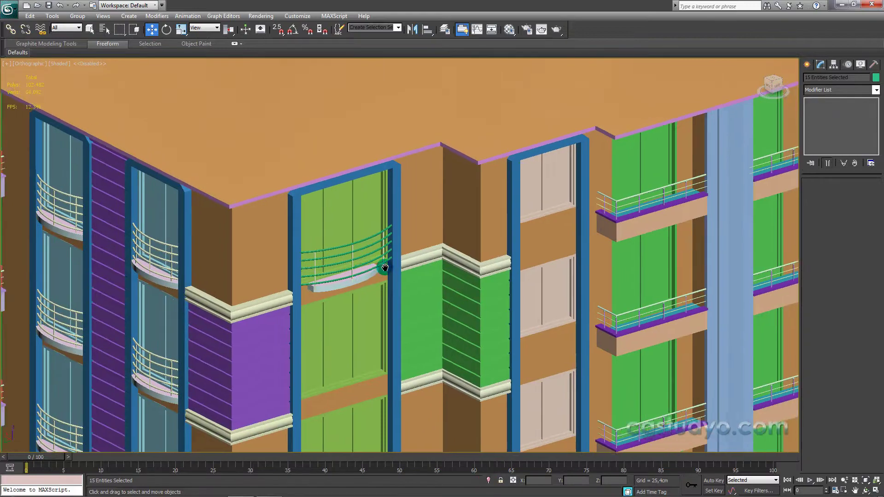
{"action": "middle_click_drag", "start_coordinate": [451, 265], "coordinate": [335, 241]}
{"action": "scroll", "coordinate": [341, 235], "scroll_direction": "up", "scroll_amount": 5}
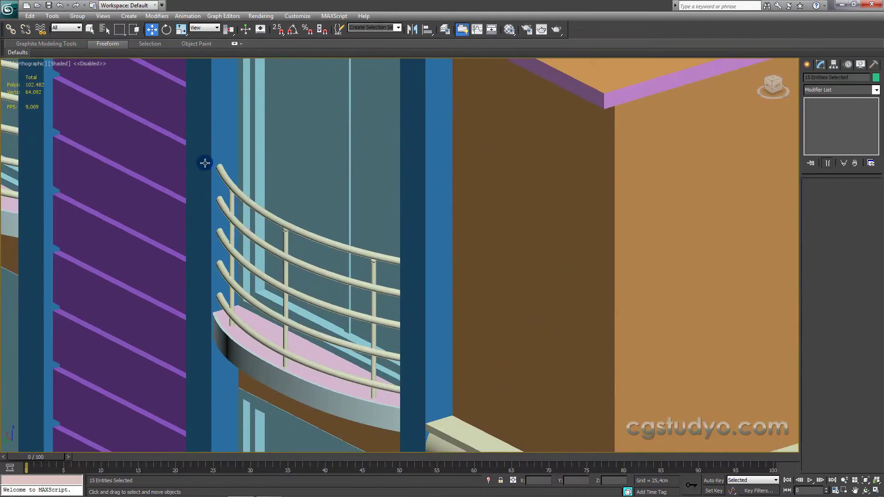
{"action": "scroll", "coordinate": [205, 163], "scroll_direction": "up", "scroll_amount": 3}
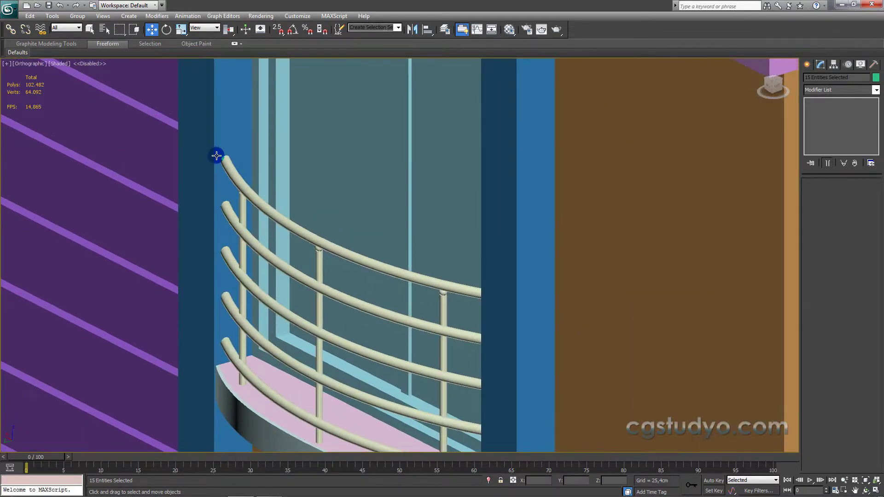
{"action": "scroll", "coordinate": [219, 160], "scroll_direction": "down", "scroll_amount": 5}
{"action": "middle_click_drag", "start_coordinate": [539, 191], "coordinate": [401, 215]}
{"action": "scroll", "coordinate": [400, 214], "scroll_direction": "up", "scroll_amount": 5}
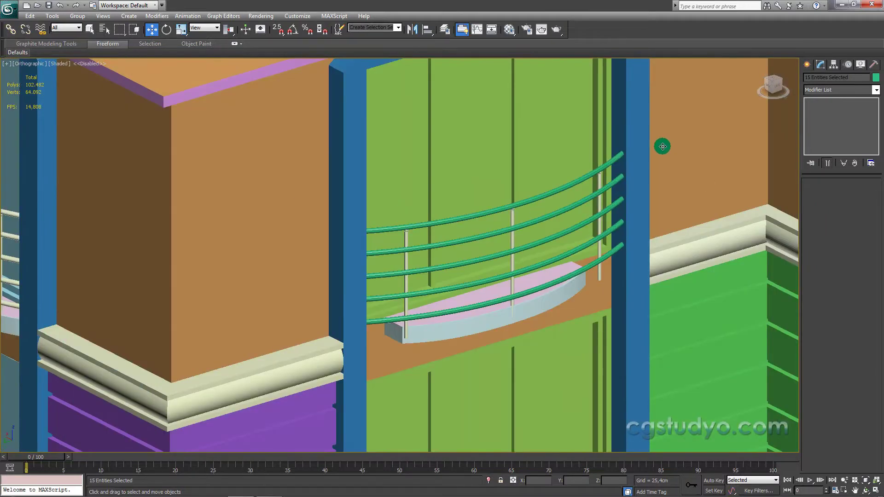
{"action": "scroll", "coordinate": [662, 146], "scroll_direction": "up", "scroll_amount": 3}
{"action": "middle_click_drag", "start_coordinate": [662, 147], "coordinate": [493, 197]}
{"action": "scroll", "coordinate": [604, 146], "scroll_direction": "down", "scroll_amount": 3}
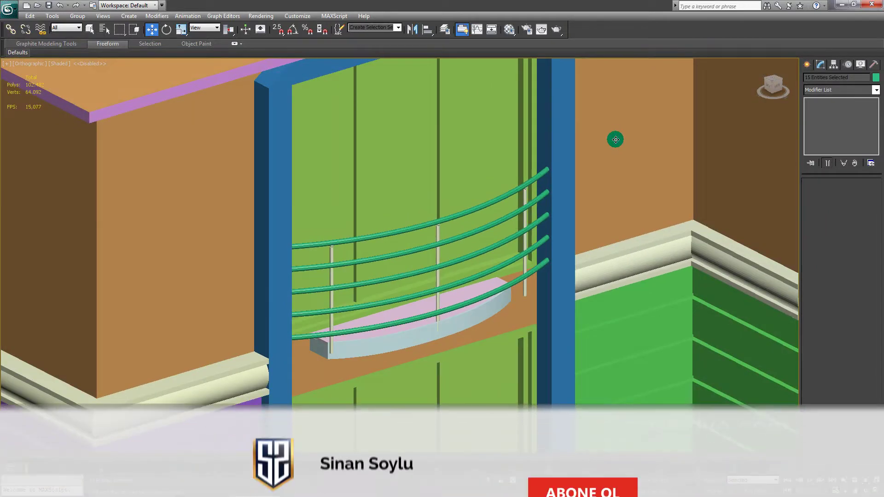
{"action": "scroll", "coordinate": [615, 139], "scroll_direction": "down", "scroll_amount": 3}
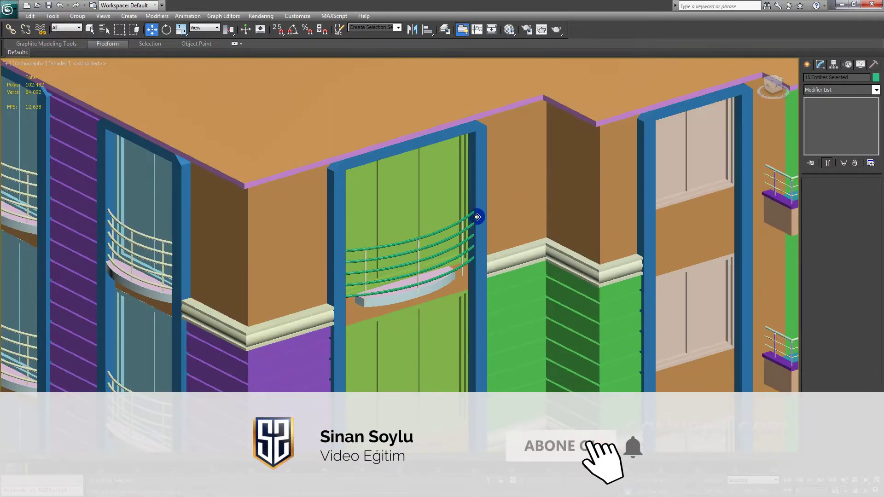
{"action": "scroll", "coordinate": [476, 217], "scroll_direction": "down", "scroll_amount": 10}
{"action": "scroll", "coordinate": [396, 221], "scroll_direction": "up", "scroll_amount": 2}
{"action": "scroll", "coordinate": [396, 221], "scroll_direction": "up", "scroll_amount": 6}
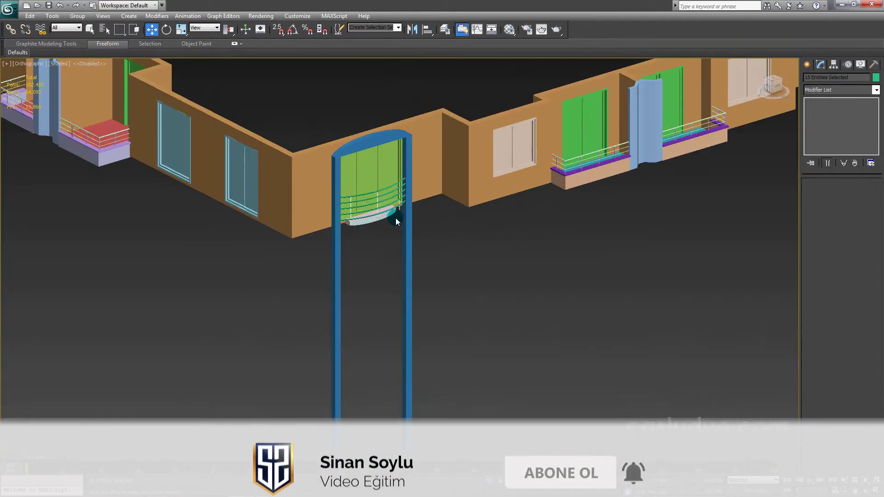
{"action": "scroll", "coordinate": [396, 222], "scroll_direction": "up", "scroll_amount": 4}
{"action": "scroll", "coordinate": [401, 323], "scroll_direction": "up", "scroll_amount": 2}
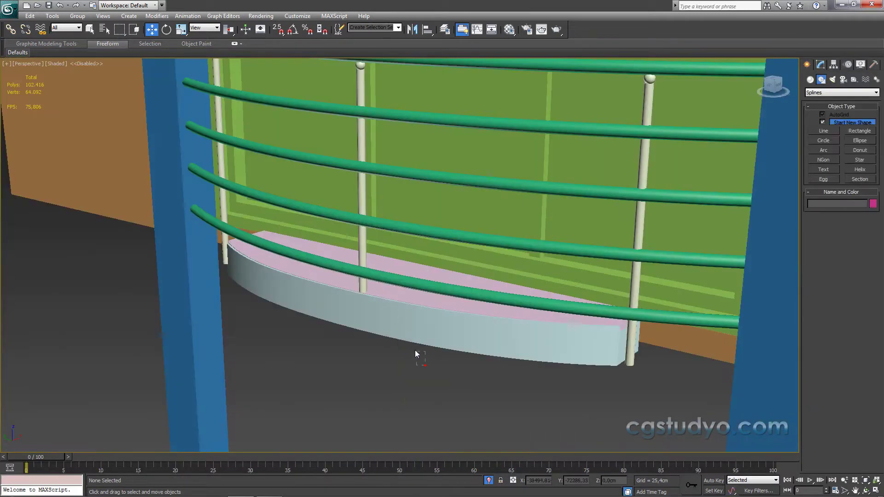
Step: Delete the stray ledge outline under the new slab in wireframe
{"action": "left_click_drag", "start_coordinate": [393, 299], "coordinate": [397, 316]}
{"action": "key", "text": "F3"}
{"action": "left_click", "coordinate": [397, 316]}
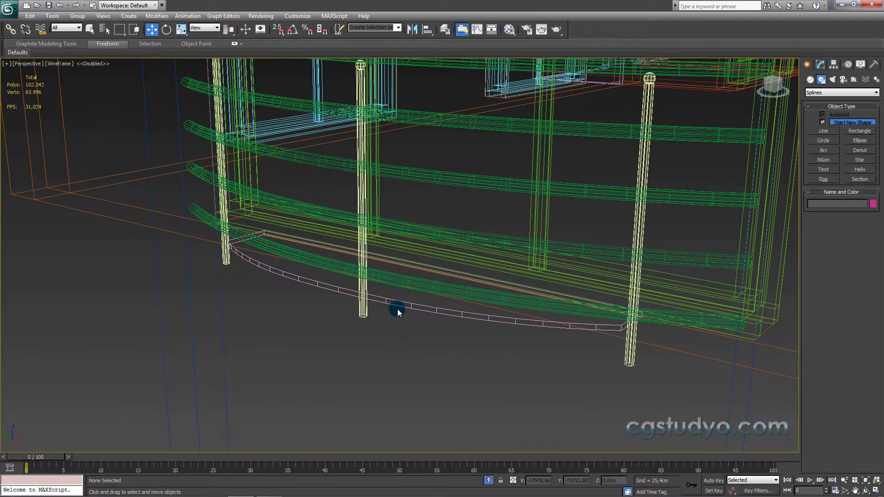
{"action": "left_click", "coordinate": [398, 300]}
{"action": "key", "text": "Delete"}
{"action": "scroll", "coordinate": [397, 301], "scroll_direction": "down", "scroll_amount": 4}
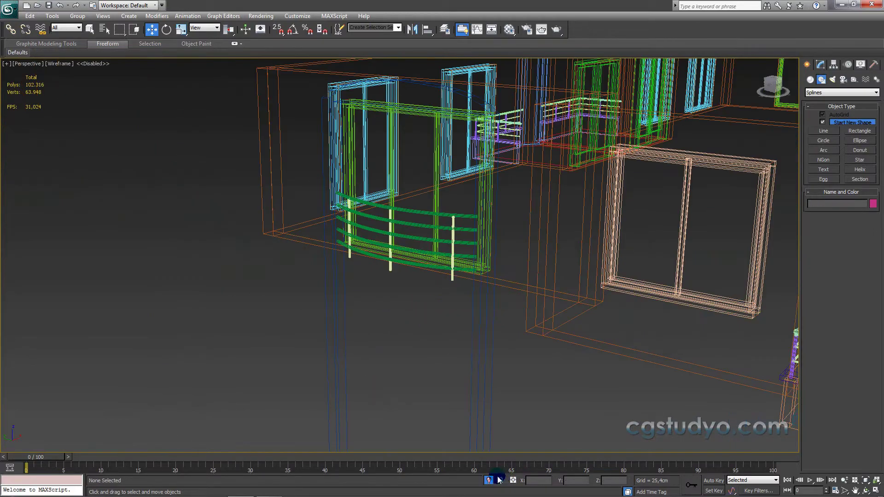
Step: Restore the full building in shaded view and orbit to check the roof corner
{"action": "left_click", "coordinate": [488, 481]}
{"action": "middle_click_drag", "start_coordinate": [507, 322], "coordinate": [458, 348], "text": "alt"}
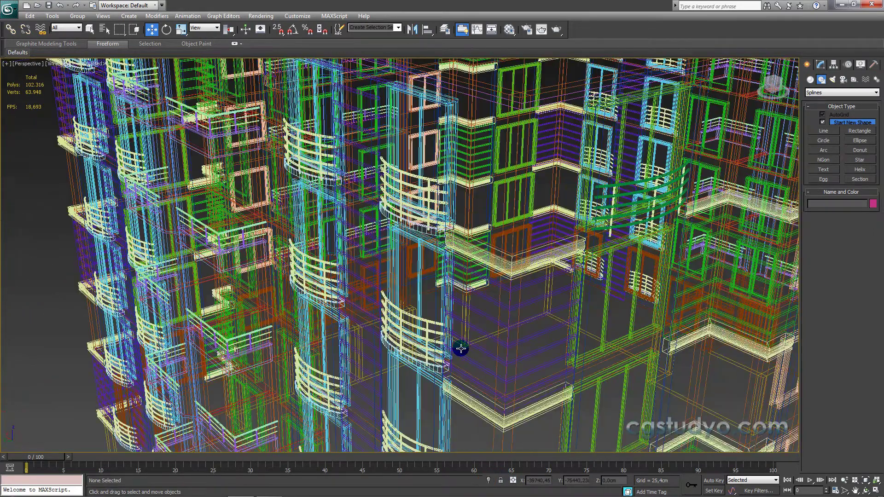
{"action": "key", "text": "F3"}
{"action": "scroll", "coordinate": [437, 309], "scroll_direction": "up", "scroll_amount": 3}
{"action": "middle_click_drag", "start_coordinate": [424, 287], "coordinate": [405, 320], "text": "alt"}
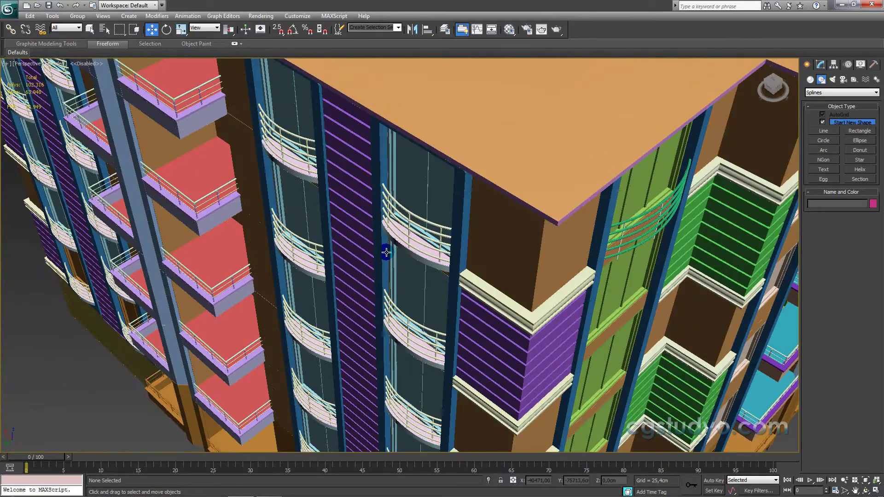
{"action": "scroll", "coordinate": [390, 290], "scroll_direction": "up", "scroll_amount": 2}
{"action": "middle_click_drag", "start_coordinate": [390, 290], "coordinate": [380, 319], "text": "alt"}
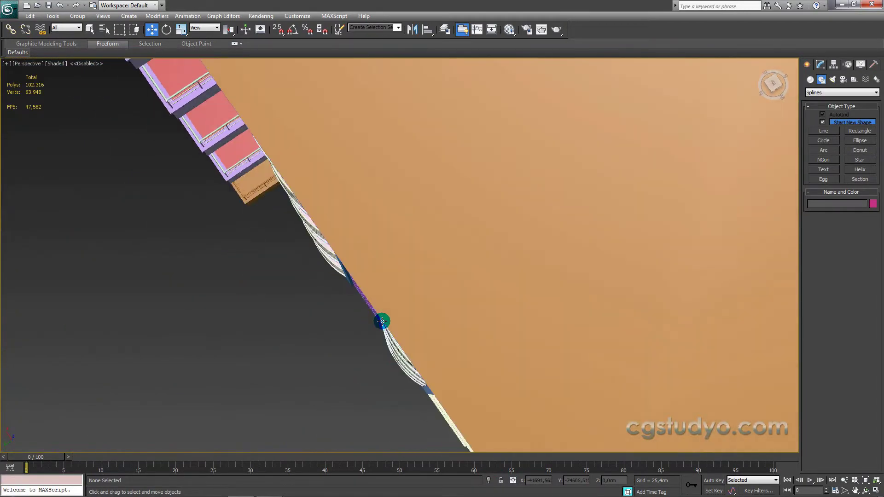
Step: Hide the orange and pink slab shapes to reveal the floor-plan walls
{"action": "left_click", "coordinate": [411, 278]}
{"action": "key", "text": "t"}
{"action": "key", "text": "z"}
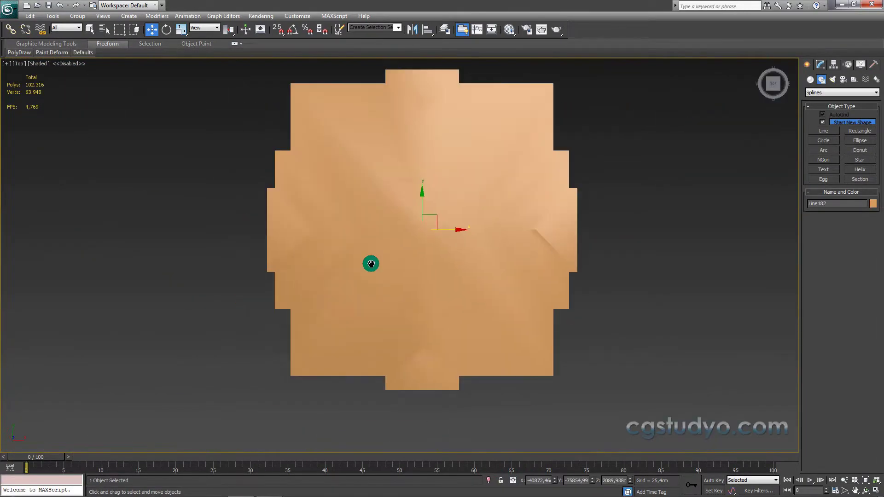
{"action": "left_click", "coordinate": [497, 390]}
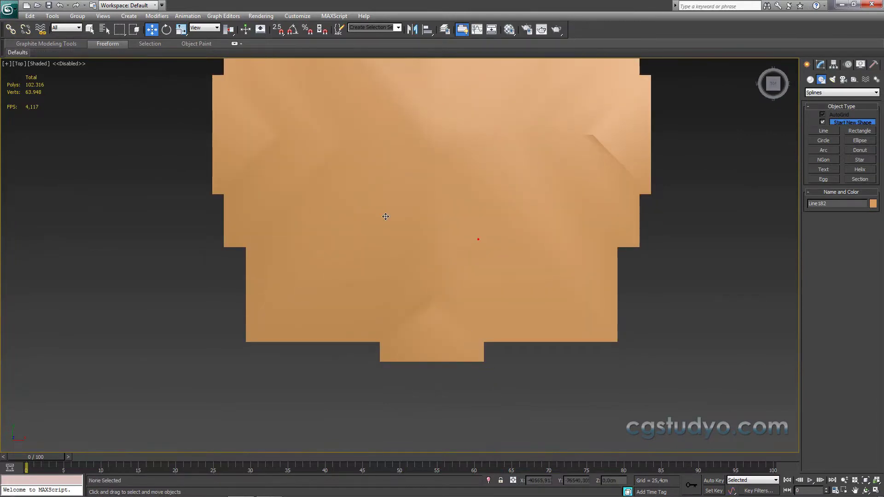
{"action": "right_click", "coordinate": [310, 197]}
{"action": "left_click", "coordinate": [436, 130]}
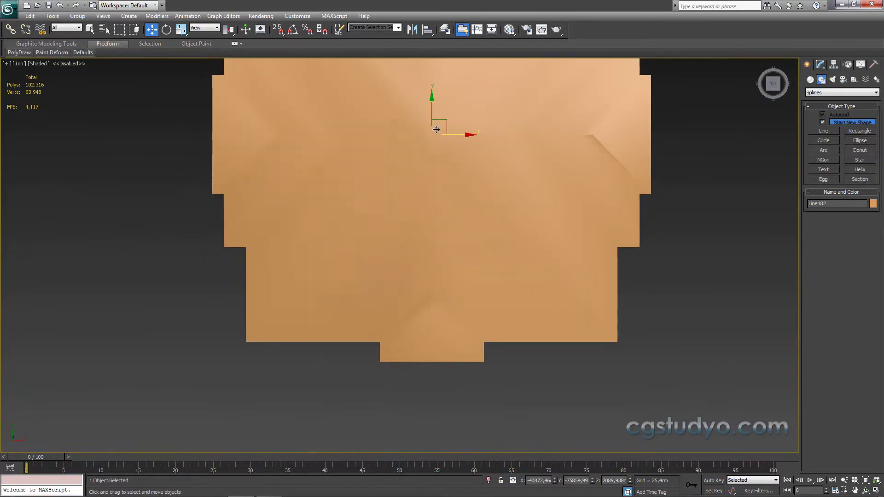
{"action": "right_click", "coordinate": [436, 133]}
{"action": "left_click", "coordinate": [461, 99]}
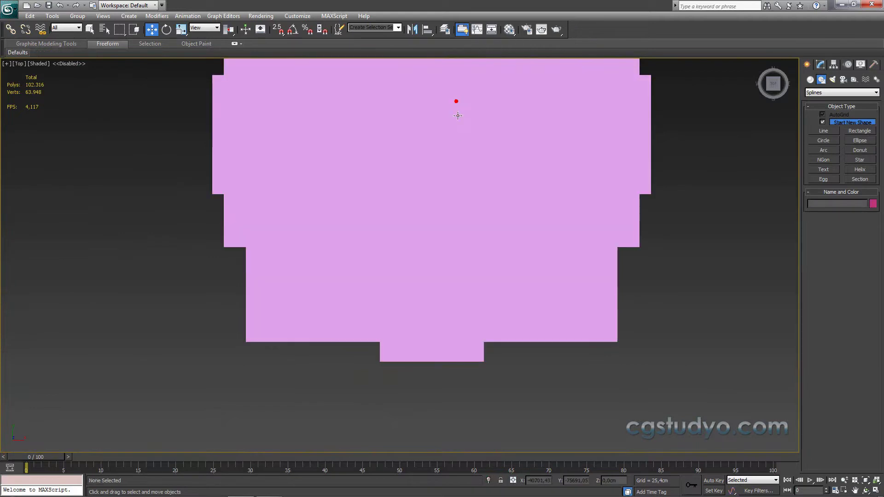
{"action": "right_click", "coordinate": [459, 144]}
{"action": "left_click", "coordinate": [460, 116]}
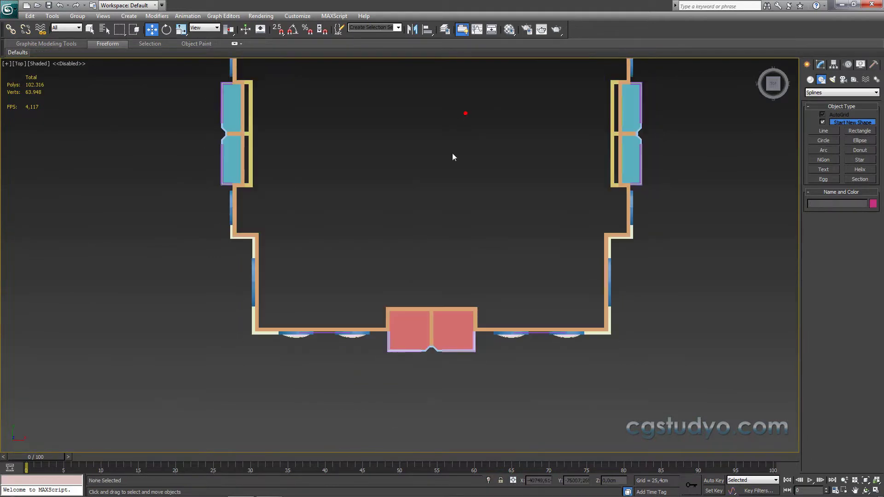
Step: Zoom in on the left-wall window arc and select it
{"action": "middle_click_drag", "start_coordinate": [527, 324], "coordinate": [413, 191]}
{"action": "scroll", "coordinate": [413, 190], "scroll_direction": "up", "scroll_amount": 3}
{"action": "scroll", "coordinate": [481, 236], "scroll_direction": "up", "scroll_amount": 2}
{"action": "scroll", "coordinate": [481, 235], "scroll_direction": "up", "scroll_amount": 2}
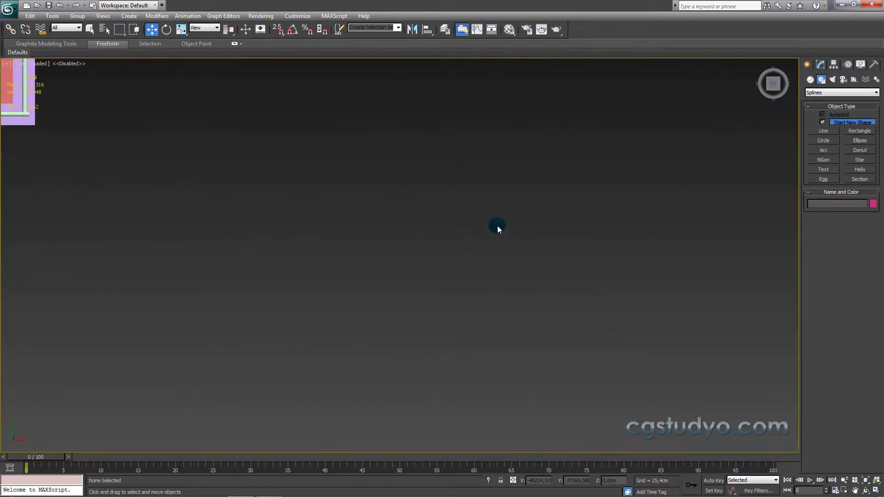
{"action": "scroll", "coordinate": [400, 256], "scroll_direction": "up", "scroll_amount": 2}
{"action": "middle_click_drag", "start_coordinate": [400, 256], "coordinate": [528, 286]}
{"action": "scroll", "coordinate": [357, 211], "scroll_direction": "up", "scroll_amount": 2}
{"action": "scroll", "coordinate": [402, 244], "scroll_direction": "up", "scroll_amount": 2}
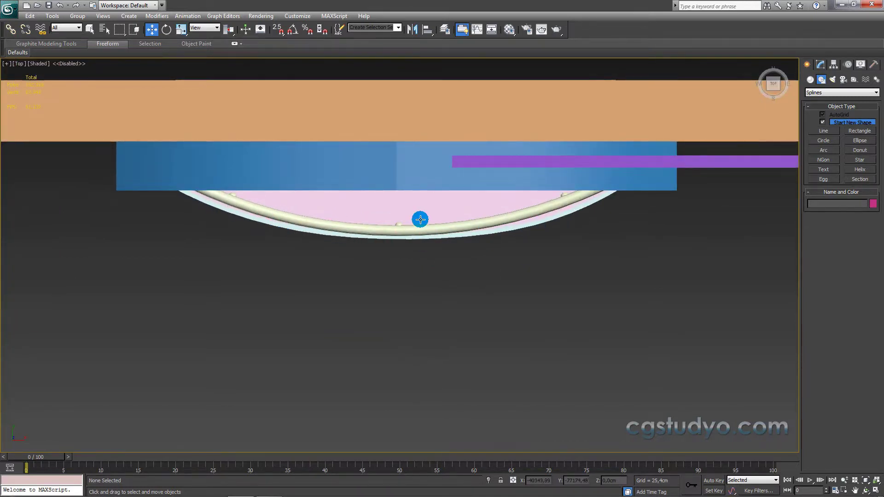
{"action": "middle_click_drag", "start_coordinate": [513, 233], "coordinate": [325, 244]}
{"action": "scroll", "coordinate": [326, 244], "scroll_direction": "down", "scroll_amount": 5}
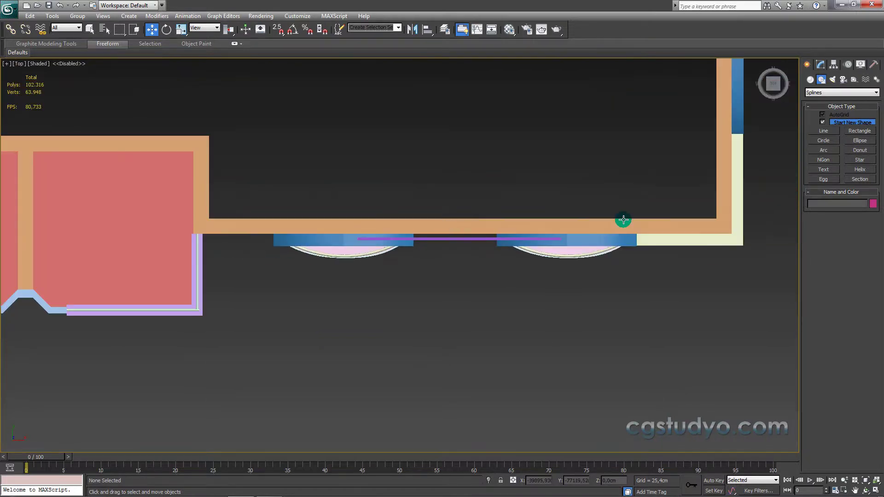
{"action": "mouse_move", "coordinate": [623, 219]}
{"action": "middle_mouse_down"}
{"action": "mouse_move", "coordinate": [456, 160]}
{"action": "mouse_move", "coordinate": [433, 219]}
{"action": "mouse_move", "coordinate": [420, 350]}
{"action": "middle_mouse_up"}
{"action": "scroll", "coordinate": [432, 221], "scroll_direction": "down", "scroll_amount": 3}
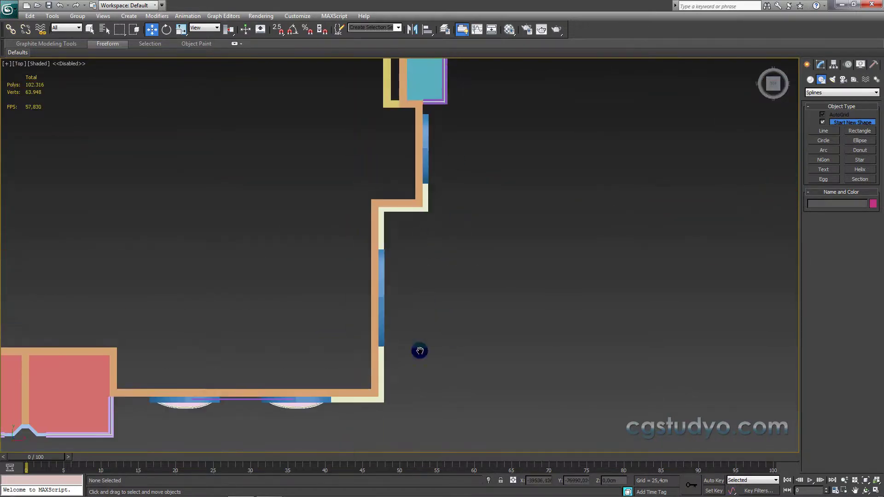
{"action": "scroll", "coordinate": [430, 330], "scroll_direction": "down", "scroll_amount": 3}
{"action": "scroll", "coordinate": [430, 330], "scroll_direction": "down", "scroll_amount": 3}
{"action": "scroll", "coordinate": [417, 307], "scroll_direction": "up", "scroll_amount": 2}
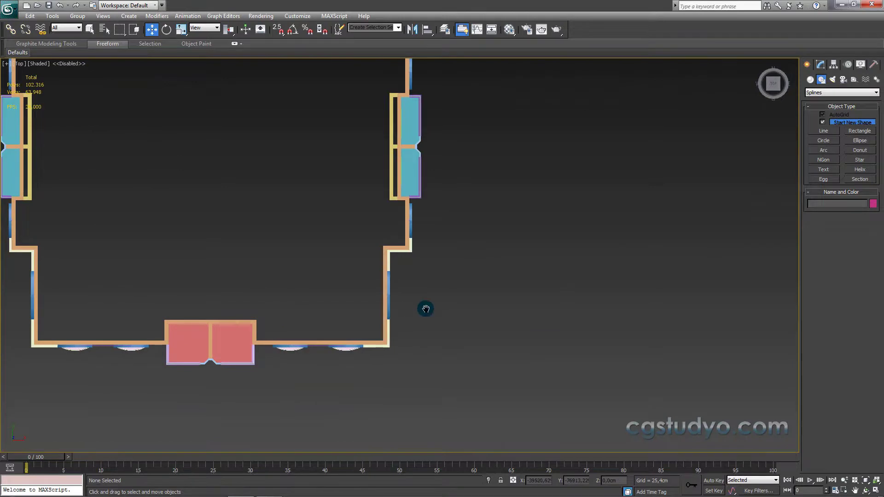
{"action": "mouse_move", "coordinate": [424, 306]}
{"action": "middle_mouse_down"}
{"action": "mouse_move", "coordinate": [595, 388]}
{"action": "mouse_move", "coordinate": [588, 420]}
{"action": "middle_mouse_up"}
{"action": "scroll", "coordinate": [489, 415], "scroll_direction": "down", "scroll_amount": 1}
{"action": "scroll", "coordinate": [394, 282], "scroll_direction": "up", "scroll_amount": 1}
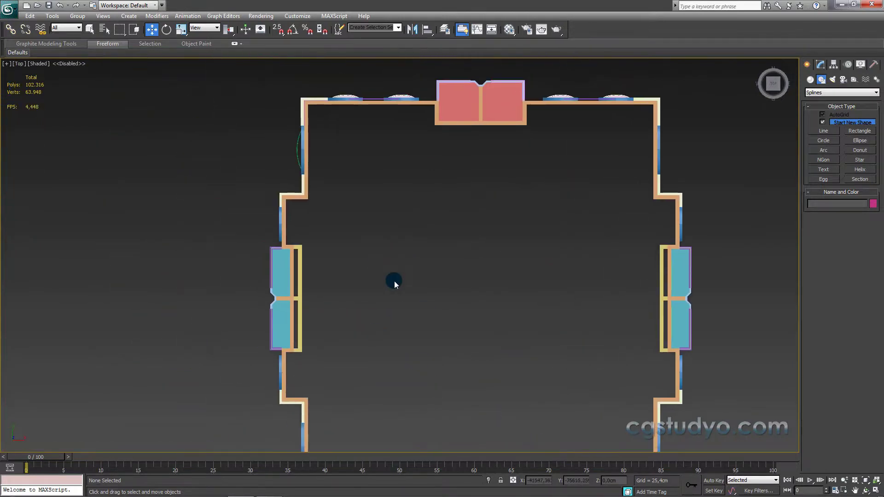
{"action": "middle_click_drag", "start_coordinate": [395, 282], "coordinate": [440, 303]}
{"action": "scroll", "coordinate": [439, 302], "scroll_direction": "down", "scroll_amount": 2}
{"action": "middle_click_drag", "start_coordinate": [497, 252], "coordinate": [451, 262]}
{"action": "scroll", "coordinate": [451, 262], "scroll_direction": "up", "scroll_amount": 4}
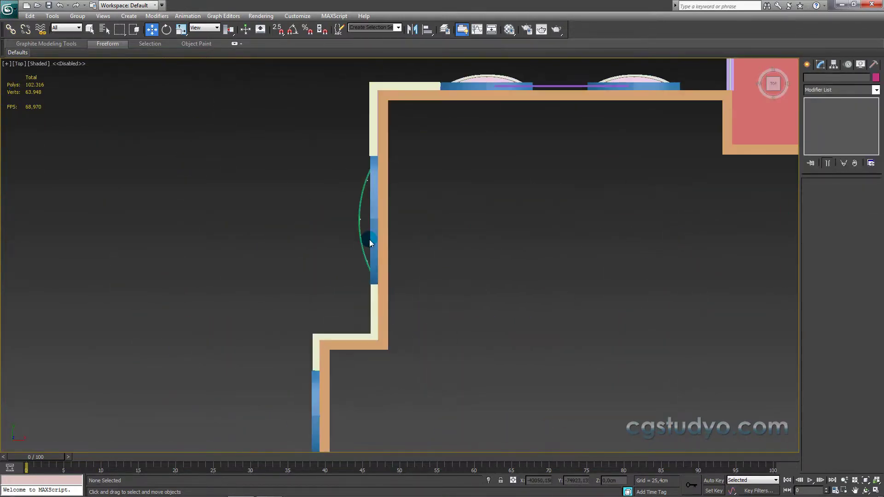
{"action": "scroll", "coordinate": [367, 238], "scroll_direction": "up", "scroll_amount": 3}
{"action": "scroll", "coordinate": [355, 208], "scroll_direction": "down", "scroll_amount": 1}
{"action": "scroll", "coordinate": [358, 260], "scroll_direction": "up", "scroll_amount": 3}
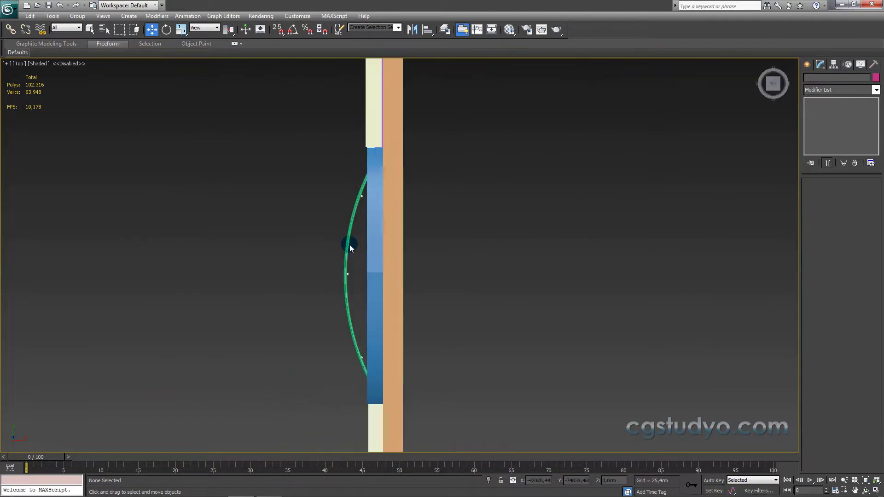
{"action": "left_click", "coordinate": [350, 248]}
Step: Open the Shapes category of the Create panel
{"action": "scroll", "coordinate": [454, 164], "scroll_direction": "down", "scroll_amount": 1}
{"action": "middle_click_drag", "start_coordinate": [421, 276], "coordinate": [512, 114]}
{"action": "left_click", "coordinate": [806, 64]}
{"action": "left_click", "coordinate": [821, 80]}
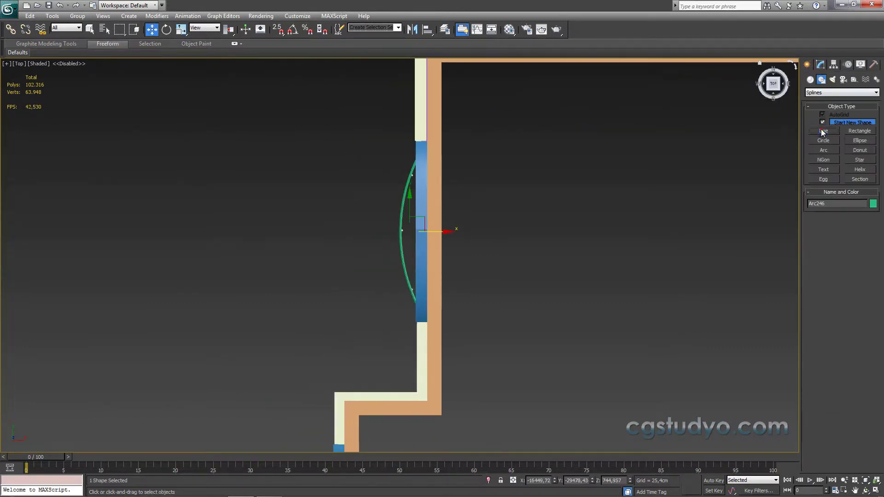
Step: In wireframe, start a Line at the arc's top endpoint and place vertices down the arc
{"action": "left_click", "coordinate": [823, 131]}
{"action": "scroll", "coordinate": [422, 175], "scroll_direction": "up", "scroll_amount": 2}
{"action": "scroll", "coordinate": [357, 246], "scroll_direction": "up", "scroll_amount": 2}
{"action": "key", "text": "F3"}
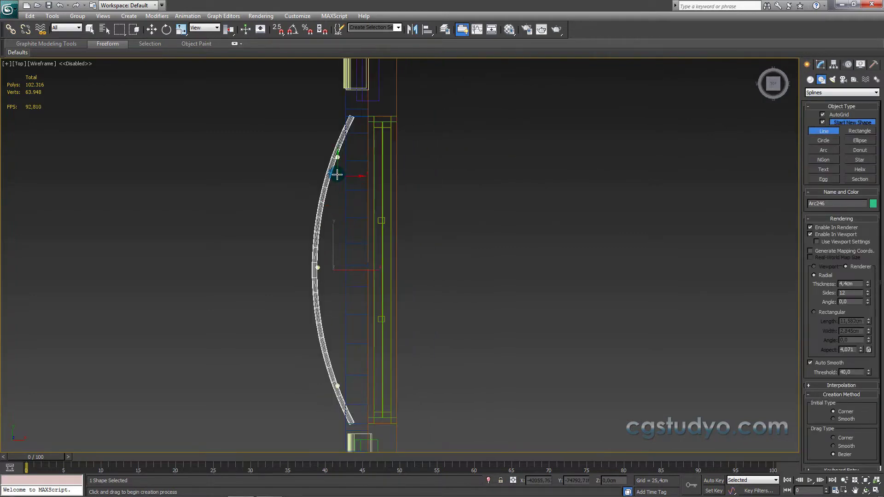
{"action": "scroll", "coordinate": [345, 115], "scroll_direction": "up", "scroll_amount": 1}
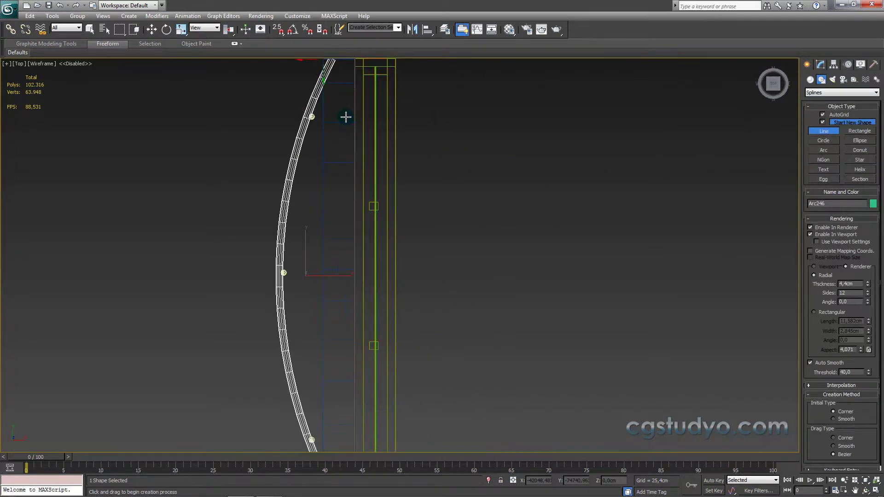
{"action": "scroll", "coordinate": [361, 167], "scroll_direction": "up", "scroll_amount": 1}
{"action": "scroll", "coordinate": [351, 158], "scroll_direction": "up", "scroll_amount": 2}
{"action": "middle_click_drag", "start_coordinate": [304, 85], "coordinate": [318, 126]}
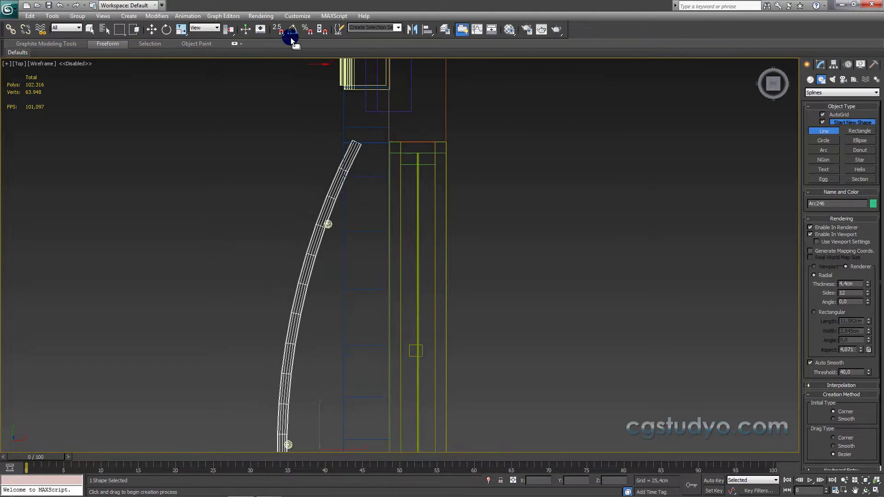
{"action": "left_click", "coordinate": [355, 142]}
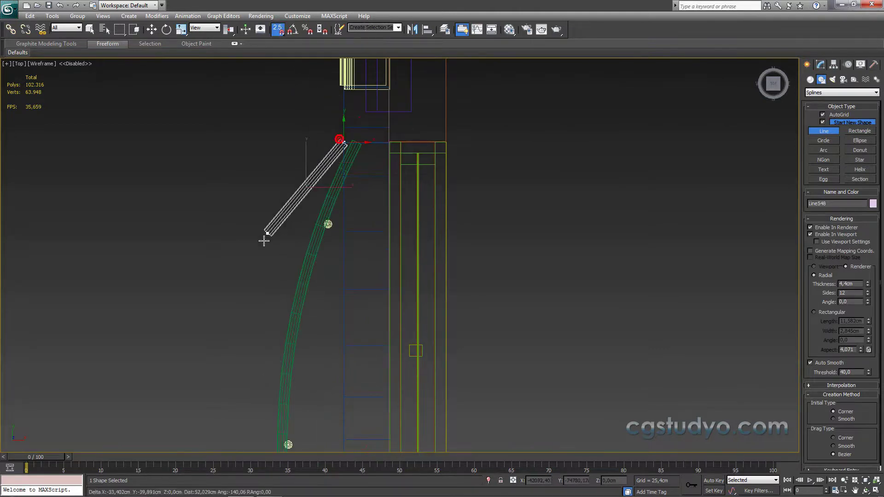
{"action": "scroll", "coordinate": [264, 239], "scroll_direction": "down", "scroll_amount": 2}
{"action": "middle_click_drag", "start_coordinate": [299, 310], "coordinate": [399, 253]}
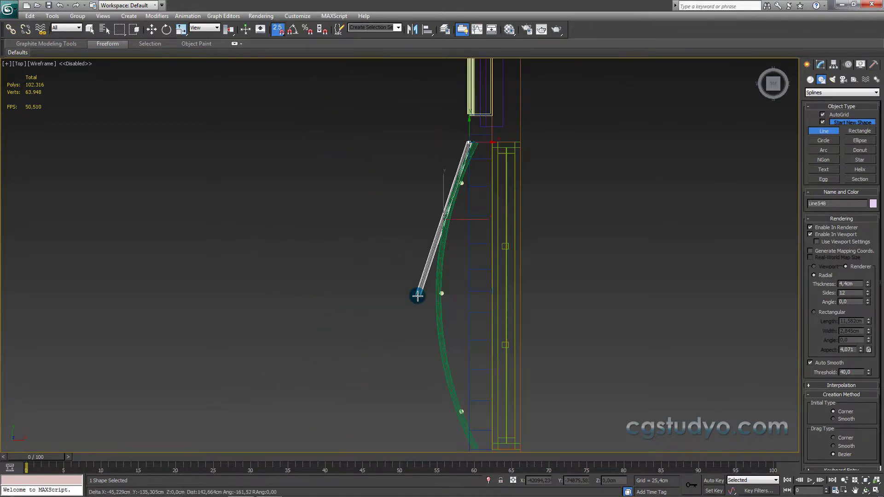
{"action": "left_click", "coordinate": [436, 244]}
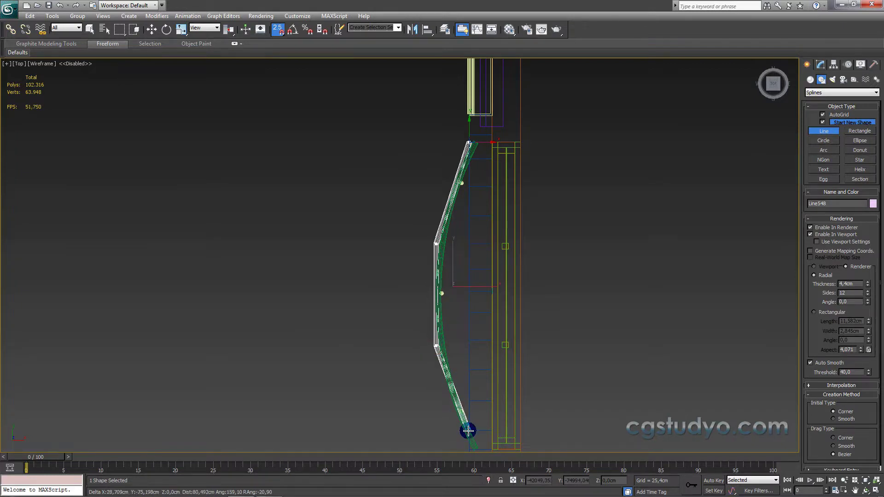
{"action": "key", "text": "i"}
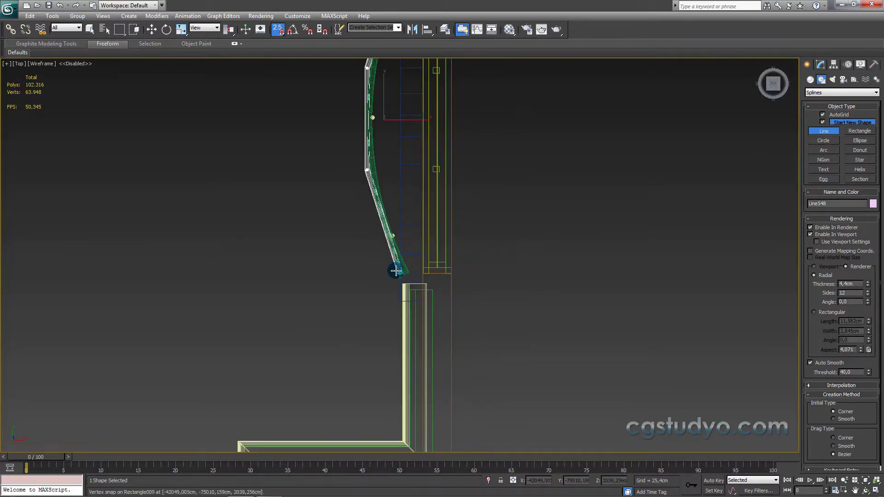
{"action": "left_click", "coordinate": [397, 272]}
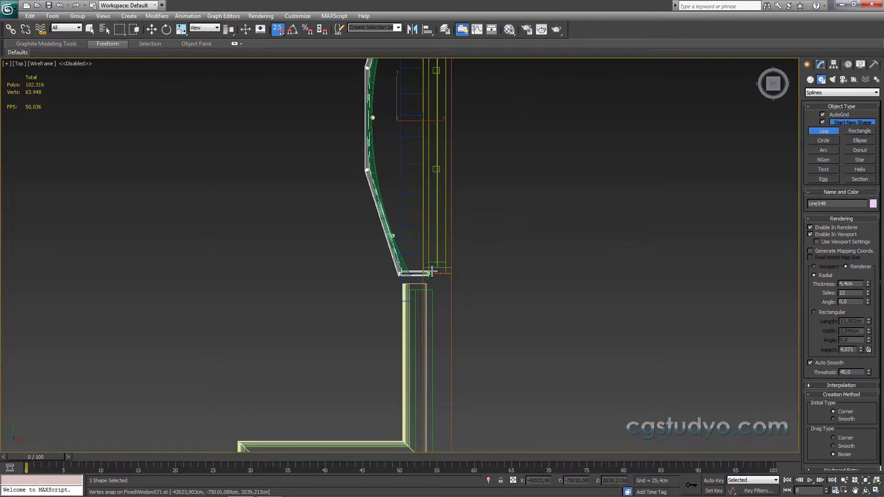
Step: Continue the line to the window corner and wall corner, then close the spline
{"action": "left_click", "coordinate": [432, 271]}
{"action": "key", "text": "i"}
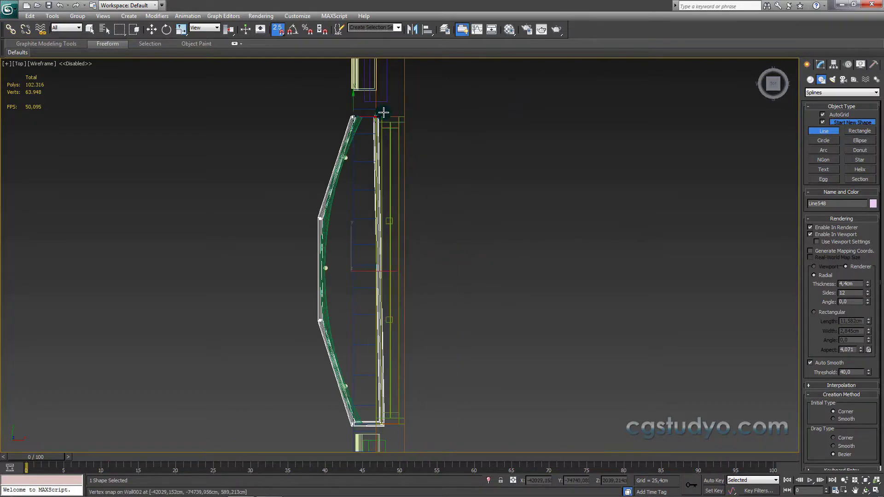
{"action": "scroll", "coordinate": [381, 116], "scroll_direction": "up", "scroll_amount": 2}
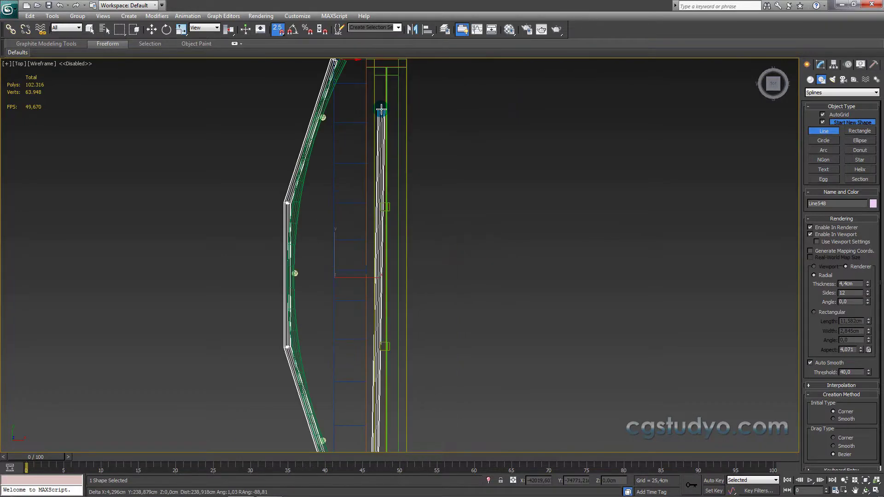
{"action": "key", "text": "i"}
{"action": "left_click", "coordinate": [394, 229]}
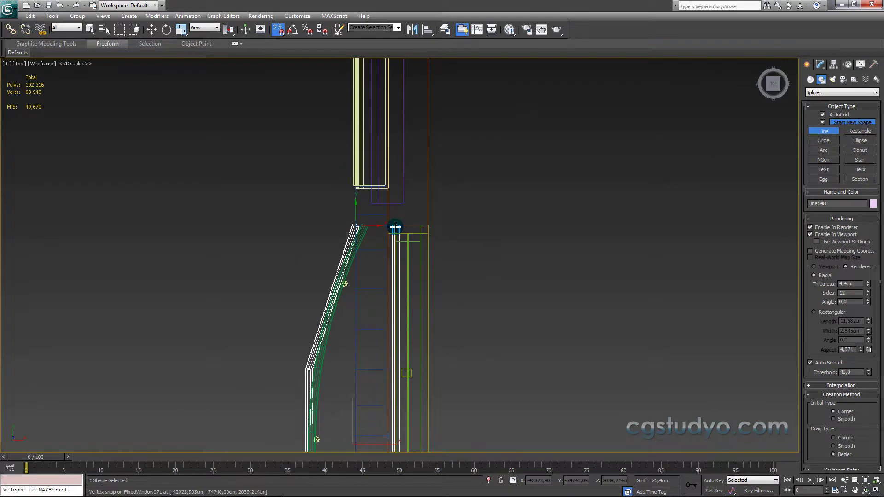
{"action": "left_click", "coordinate": [357, 225]}
{"action": "left_click", "coordinate": [416, 283]}
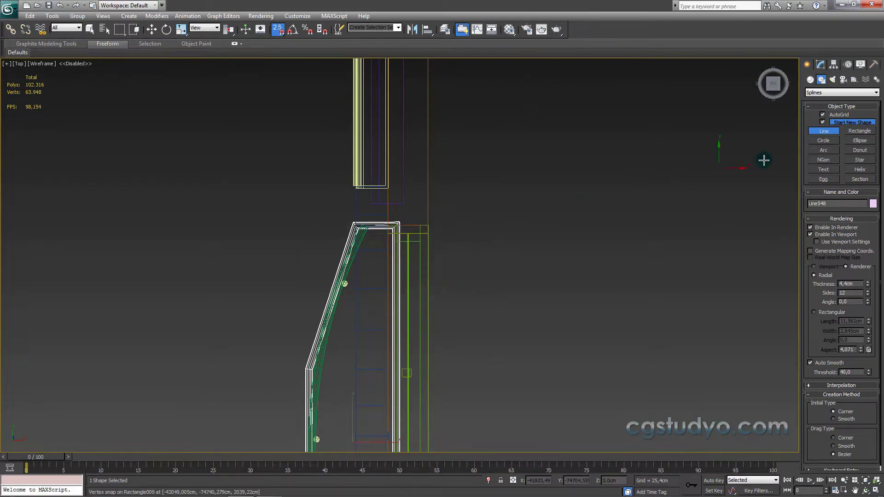
Step: Turn off Enable In Renderer and Enable In Viewport for the new line
{"action": "left_click", "coordinate": [810, 235]}
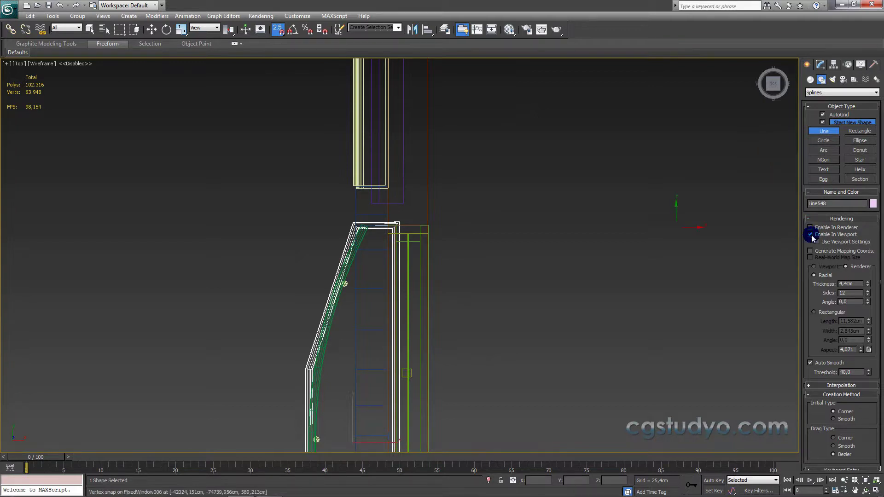
{"action": "left_click", "coordinate": [811, 235]}
{"action": "middle_click_drag", "start_coordinate": [760, 237], "coordinate": [489, 130]}
{"action": "scroll", "coordinate": [432, 233], "scroll_direction": "down", "scroll_amount": 3}
Step: Turn on angle snap and set the curve's selected vertices to Smooth
{"action": "scroll", "coordinate": [415, 192], "scroll_direction": "up", "scroll_amount": 1}
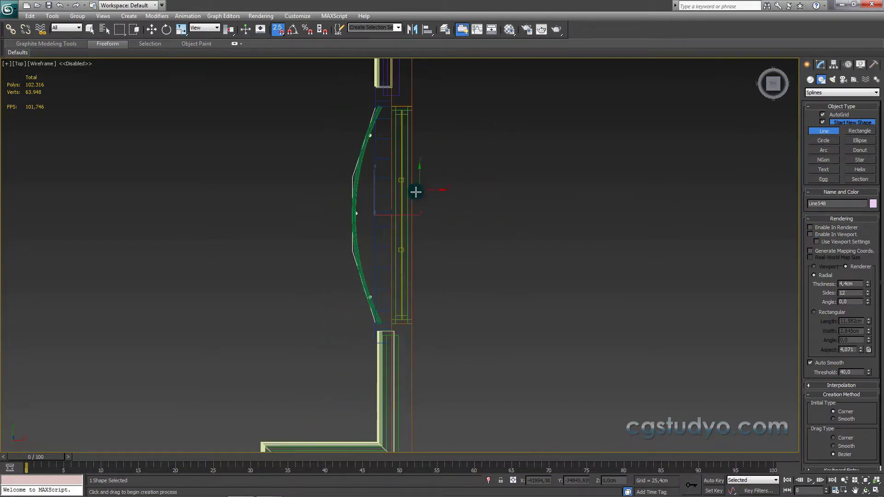
{"action": "right_click", "coordinate": [415, 192]}
{"action": "middle_click_drag", "start_coordinate": [370, 216], "coordinate": [416, 266]}
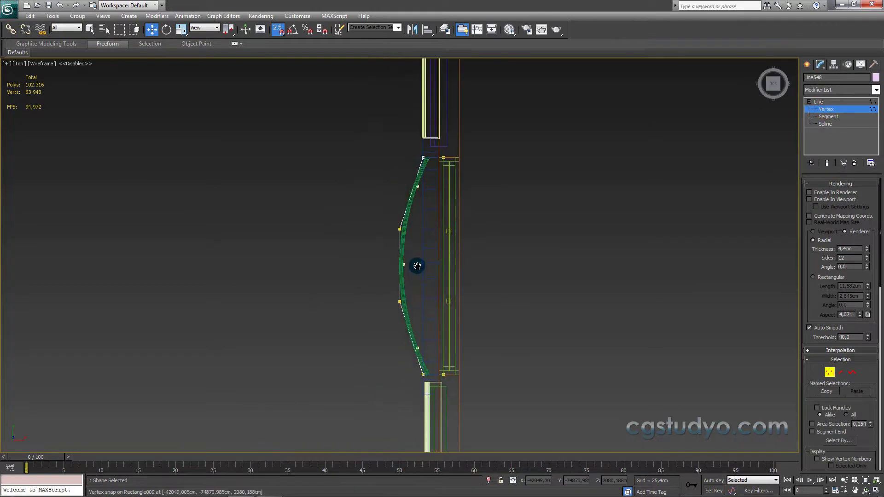
{"action": "scroll", "coordinate": [416, 266], "scroll_direction": "up", "scroll_amount": 2}
{"action": "left_click", "coordinate": [292, 29]}
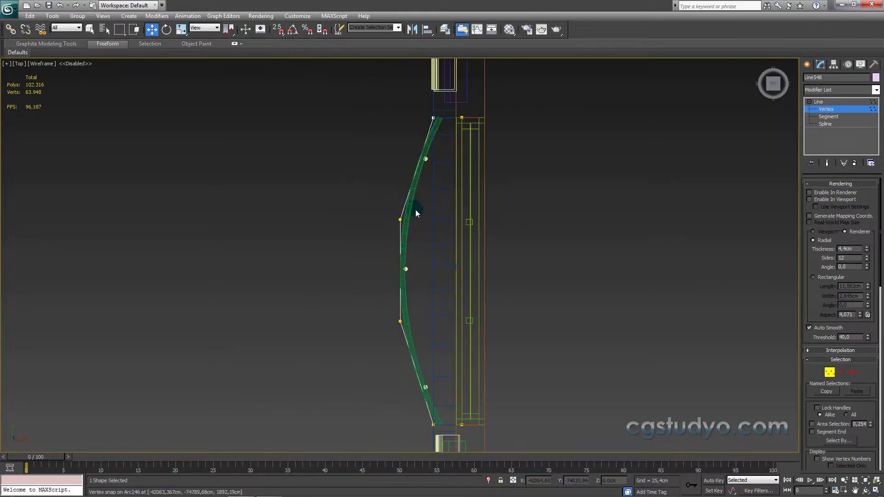
{"action": "left_click_drag", "start_coordinate": [415, 210], "coordinate": [372, 334]}
{"action": "scroll", "coordinate": [395, 322], "scroll_direction": "up", "scroll_amount": 1}
{"action": "scroll", "coordinate": [391, 226], "scroll_direction": "up", "scroll_amount": 1}
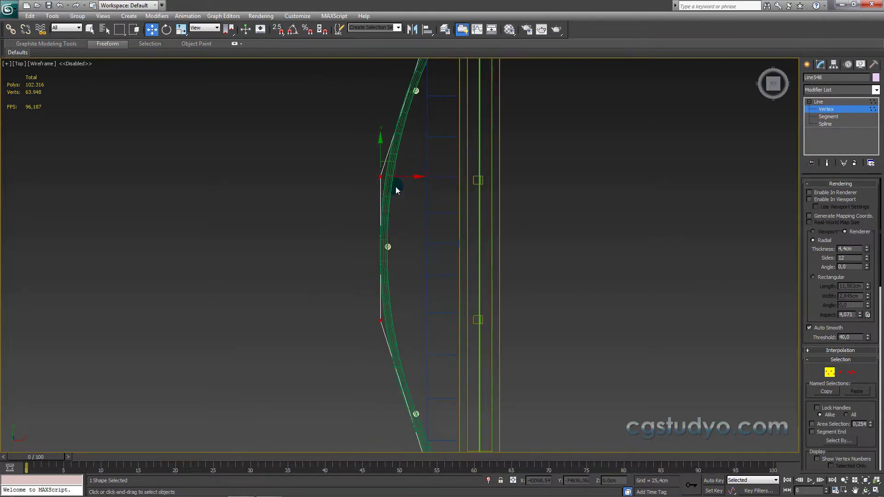
{"action": "right_click", "coordinate": [395, 184]}
{"action": "left_click", "coordinate": [378, 133]}
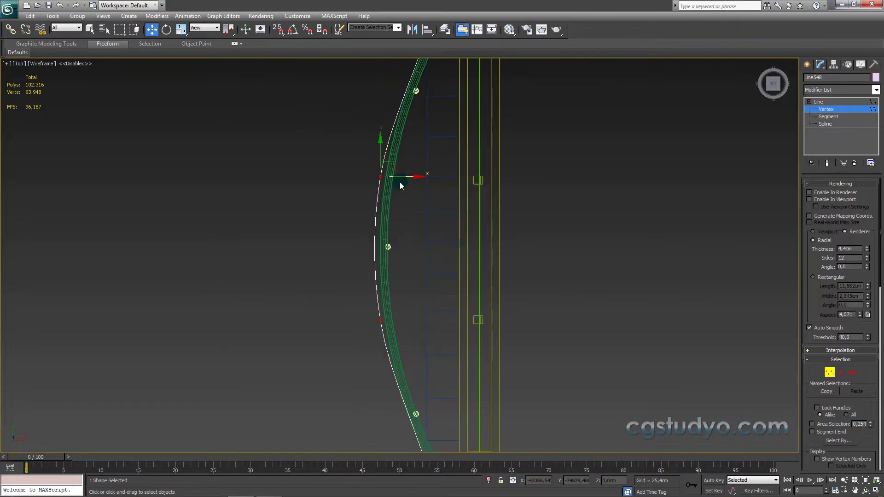
Step: Nudge the selected vertices slightly to the right along the curve
{"action": "mouse_move", "coordinate": [405, 205]}
{"action": "middle_mouse_down"}
{"action": "mouse_move", "coordinate": [423, 225]}
{"action": "mouse_move", "coordinate": [443, 214]}
{"action": "middle_mouse_up"}
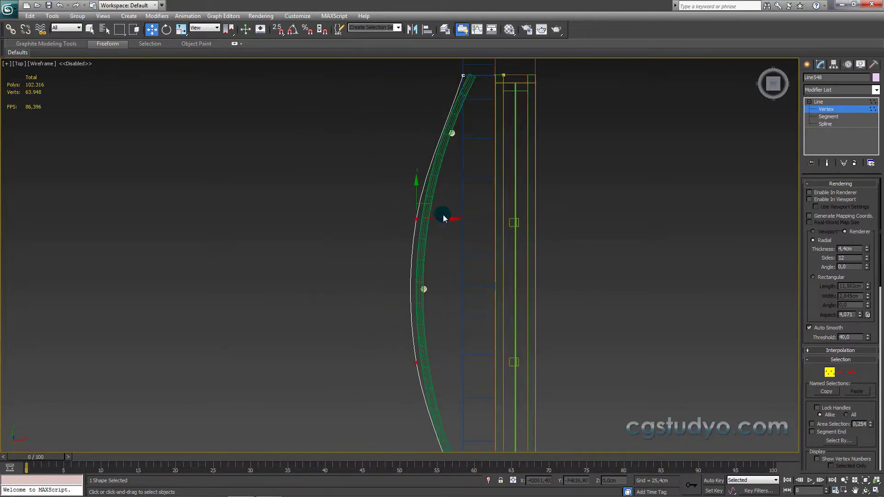
{"action": "left_click_drag", "start_coordinate": [447, 219], "coordinate": [448, 217]}
{"action": "middle_click_drag", "start_coordinate": [448, 217], "coordinate": [436, 213]}
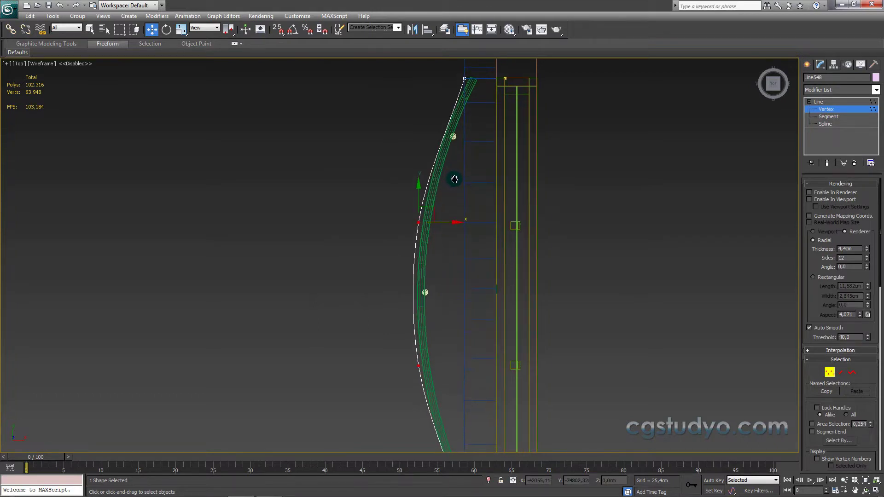
{"action": "left_click_drag", "start_coordinate": [437, 234], "coordinate": [437, 234]}
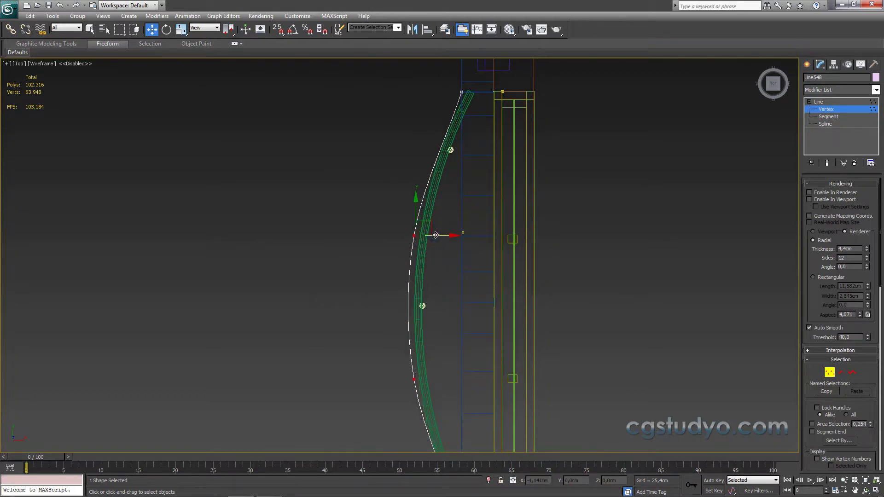
{"action": "middle_click_drag", "start_coordinate": [438, 235], "coordinate": [434, 279]}
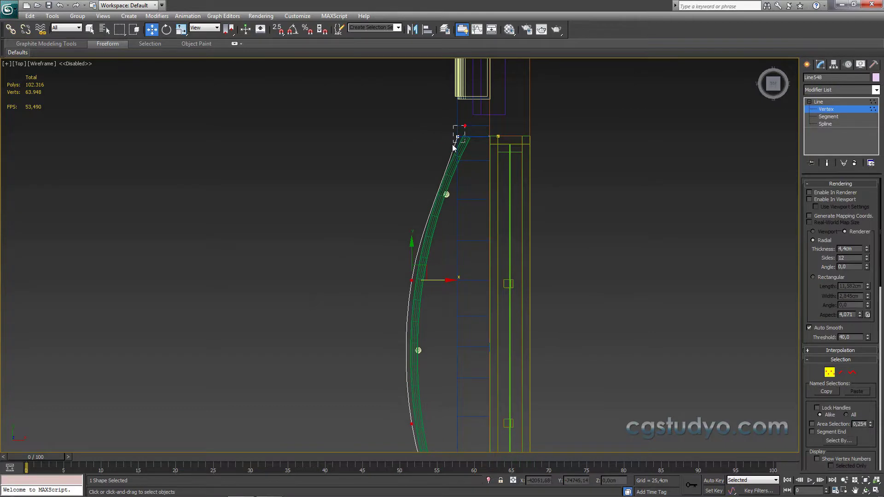
{"action": "scroll", "coordinate": [453, 147], "scroll_direction": "down", "scroll_amount": 3}
{"action": "scroll", "coordinate": [434, 151], "scroll_direction": "up", "scroll_amount": 3}
{"action": "scroll", "coordinate": [497, 95], "scroll_direction": "up", "scroll_amount": 2}
Step: Make the top and lower end vertices Bezier Corner and bend the lower-end tangent
{"action": "right_click", "coordinate": [486, 115]}
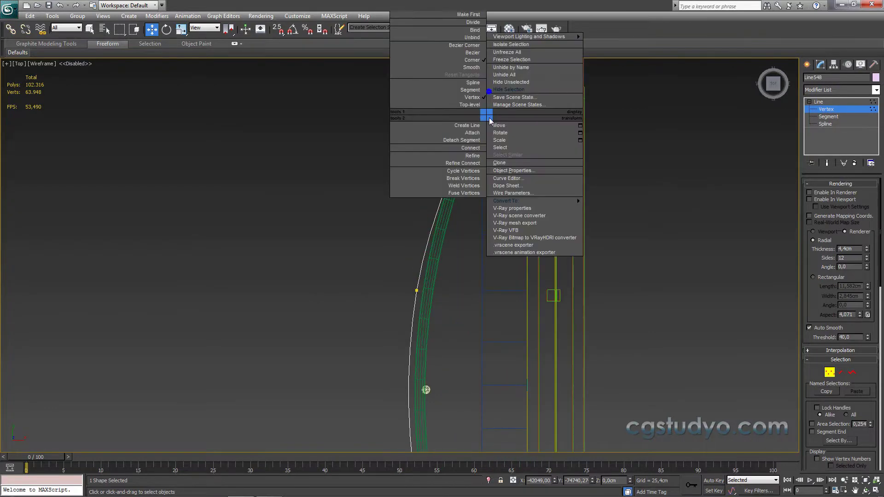
{"action": "left_click", "coordinate": [471, 45]}
{"action": "middle_click_drag", "start_coordinate": [492, 151], "coordinate": [470, 206]}
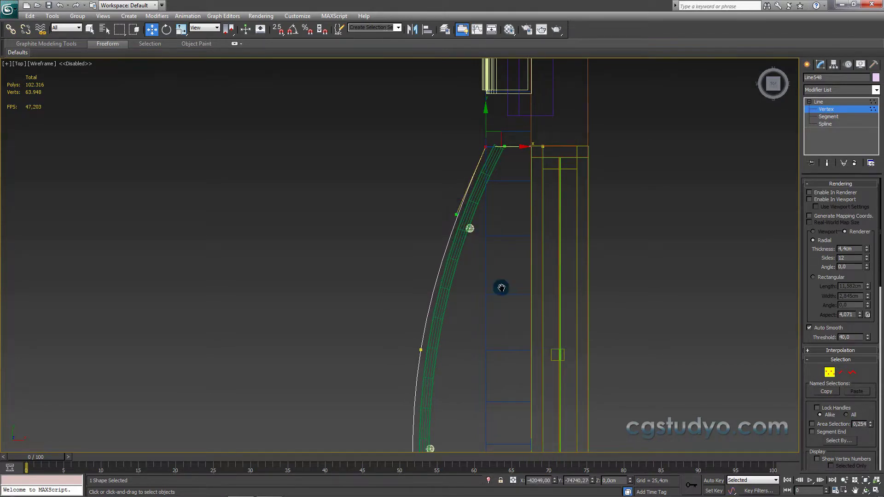
{"action": "scroll", "coordinate": [501, 288], "scroll_direction": "down", "scroll_amount": 2}
{"action": "middle_click_drag", "start_coordinate": [473, 209], "coordinate": [432, 203]}
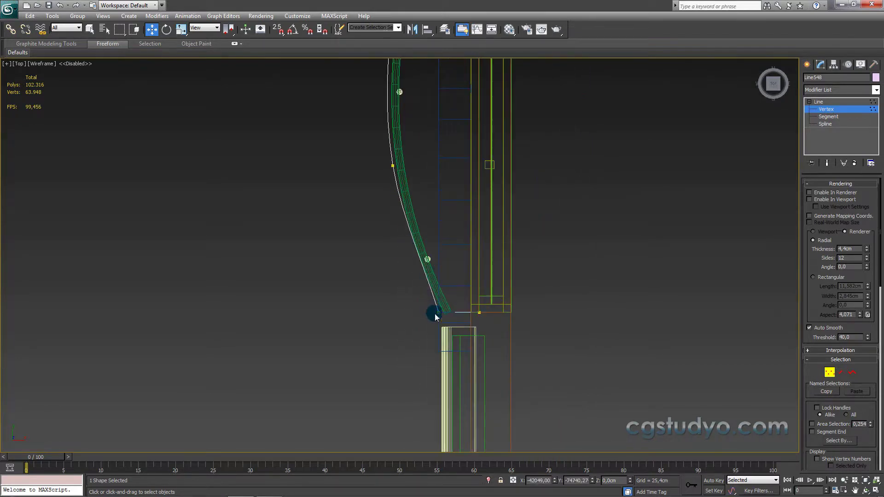
{"action": "right_click", "coordinate": [438, 314]}
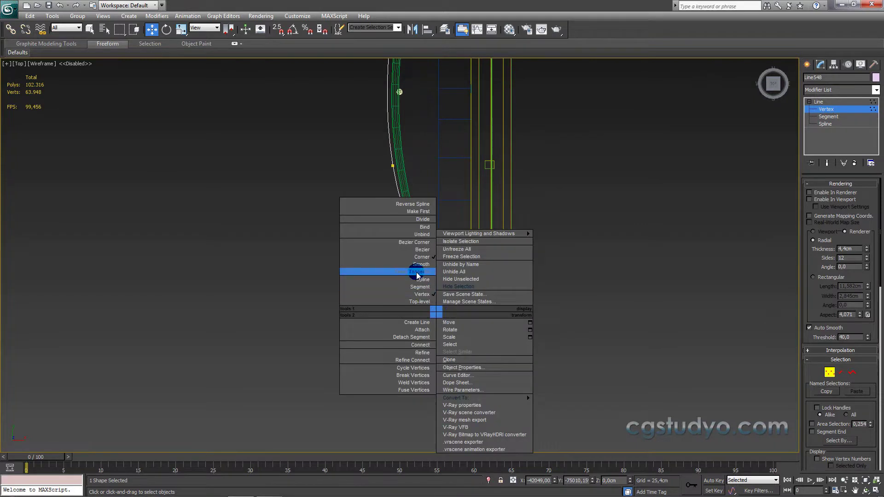
{"action": "left_click", "coordinate": [420, 242]}
{"action": "mouse_move", "coordinate": [419, 252]}
{"action": "left_mouse_down"}
{"action": "mouse_move", "coordinate": [426, 280]}
{"action": "mouse_move", "coordinate": [416, 267]}
{"action": "left_mouse_up"}
{"action": "scroll", "coordinate": [416, 266], "scroll_direction": "down", "scroll_amount": 2}
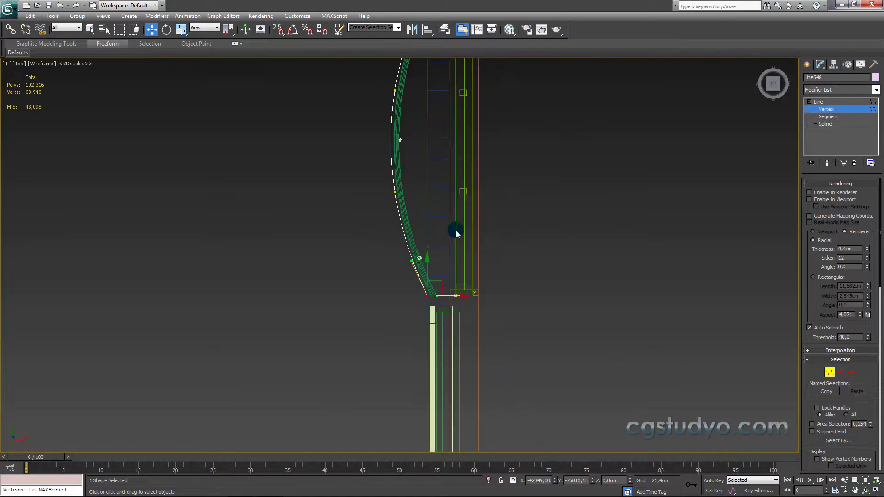
{"action": "scroll", "coordinate": [479, 249], "scroll_direction": "down", "scroll_amount": 3}
Step: Add an Extrude modifier to the Line548 balcony outline
{"action": "left_click", "coordinate": [806, 64]}
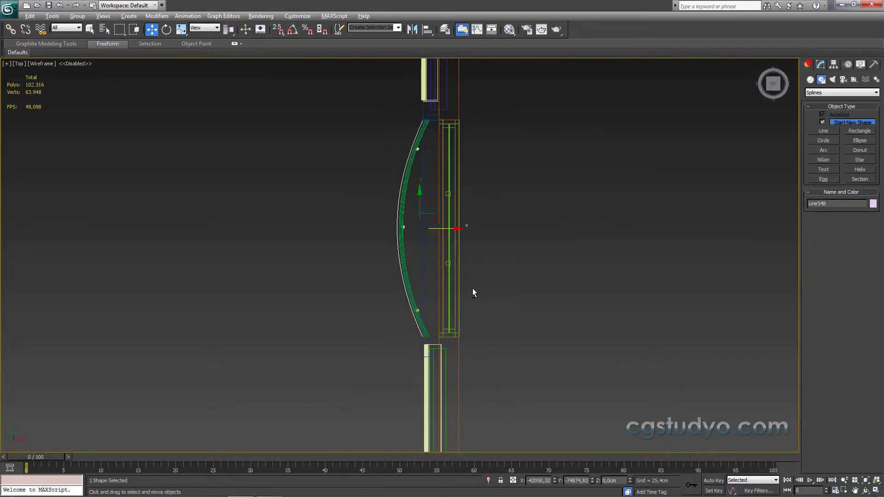
{"action": "middle_click_drag", "start_coordinate": [472, 288], "coordinate": [525, 230], "text": "alt"}
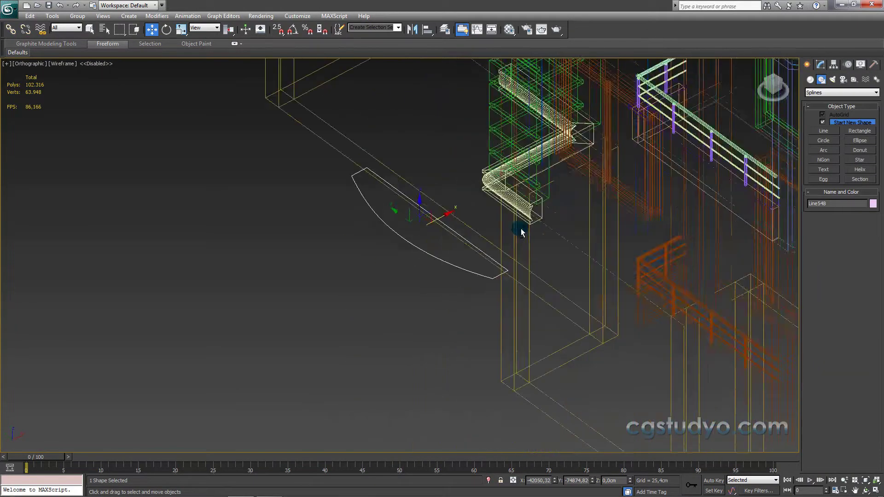
{"action": "left_click", "coordinate": [820, 64]}
{"action": "left_click", "coordinate": [875, 89]}
{"action": "scroll", "coordinate": [859, 101], "scroll_direction": "down", "scroll_amount": 4}
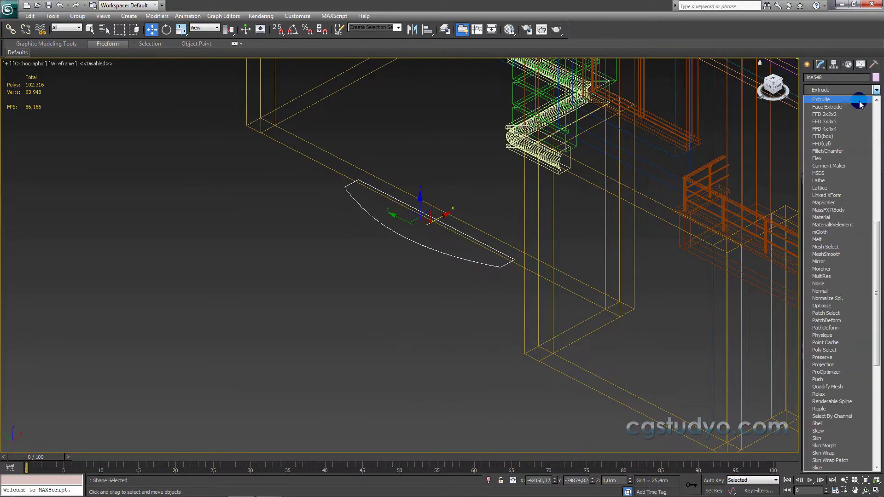
{"action": "left_click", "coordinate": [859, 103]}
Step: Set the Extrude Amount to 15 cm and view the slab shaded
{"action": "double_click", "coordinate": [855, 196]}
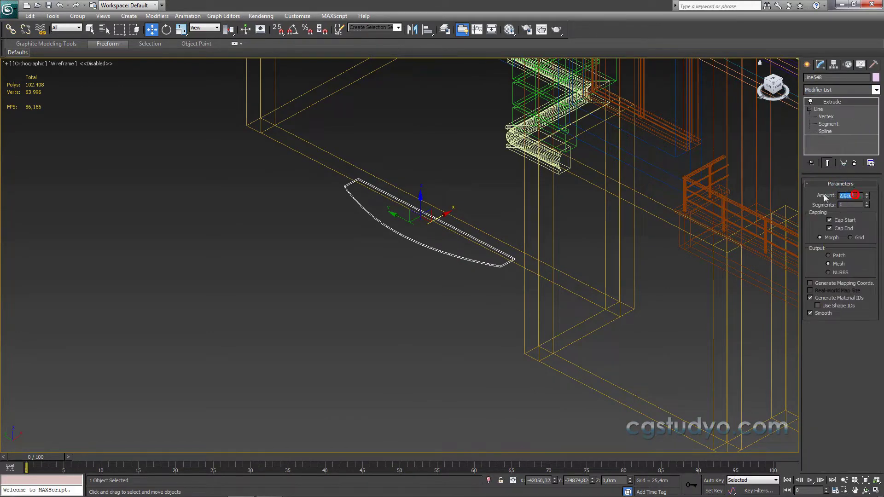
{"action": "type", "text": "5"}
{"action": "key", "text": "Return"}
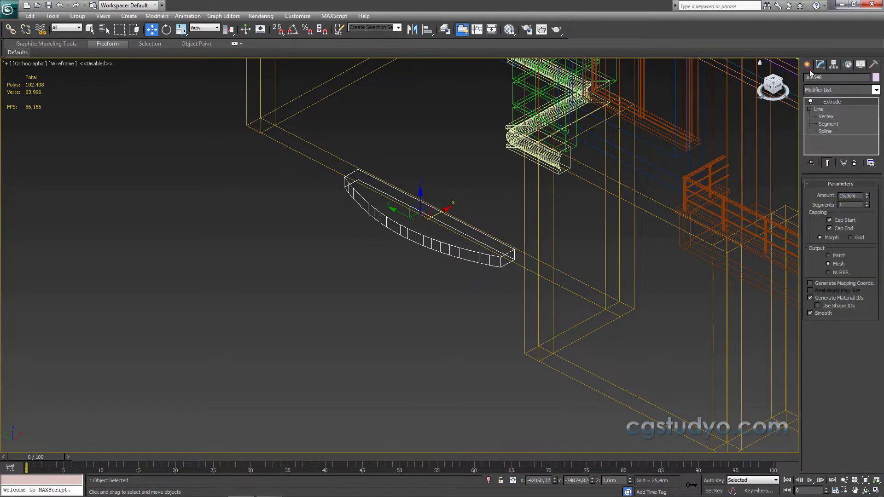
{"action": "left_click", "coordinate": [807, 65]}
{"action": "scroll", "coordinate": [360, 290], "scroll_direction": "down", "scroll_amount": 3}
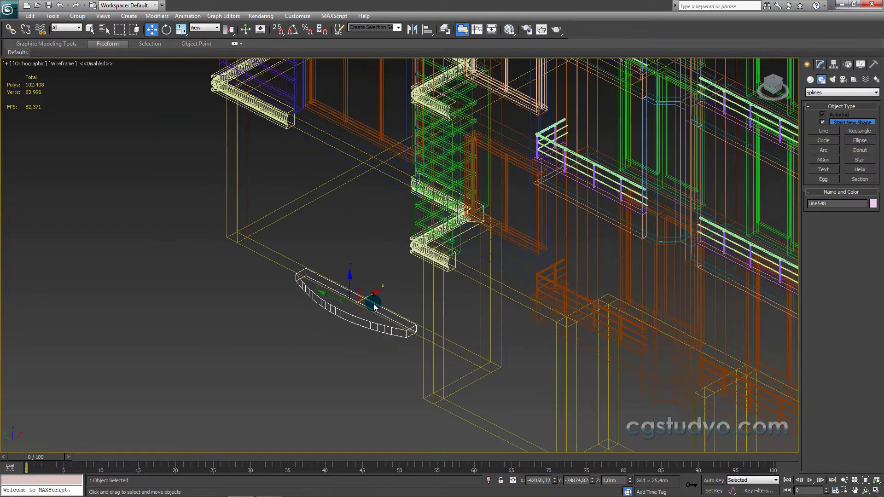
{"action": "middle_click_drag", "start_coordinate": [360, 290], "coordinate": [364, 328]}
{"action": "key", "text": "F3"}
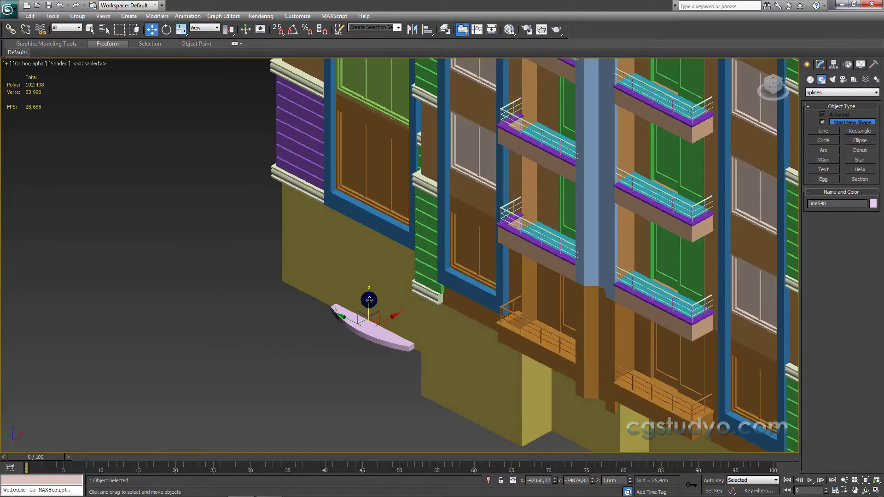
{"action": "scroll", "coordinate": [369, 300], "scroll_direction": "down", "scroll_amount": 2}
Step: In the Left view, raise the pink slab up the facade to the window railing
{"action": "key", "text": "f"}
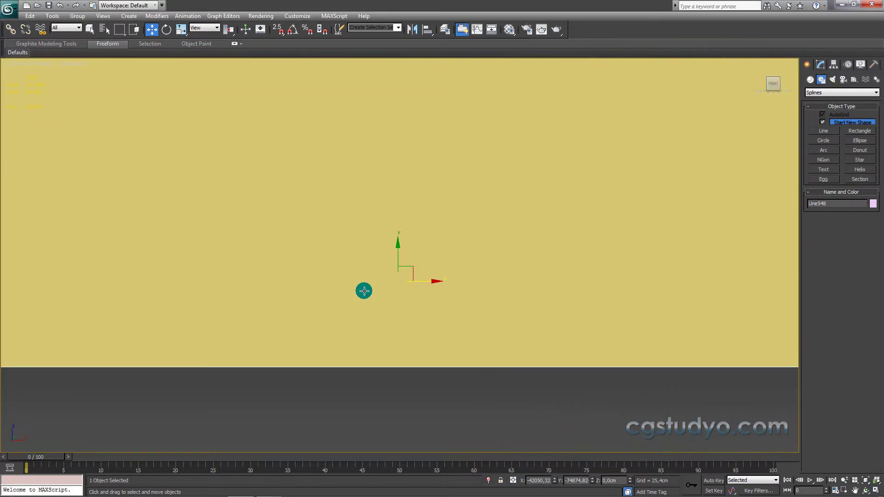
{"action": "scroll", "coordinate": [367, 286], "scroll_direction": "down", "scroll_amount": 2}
{"action": "middle_click_drag", "start_coordinate": [367, 285], "coordinate": [761, 197], "text": "alt"}
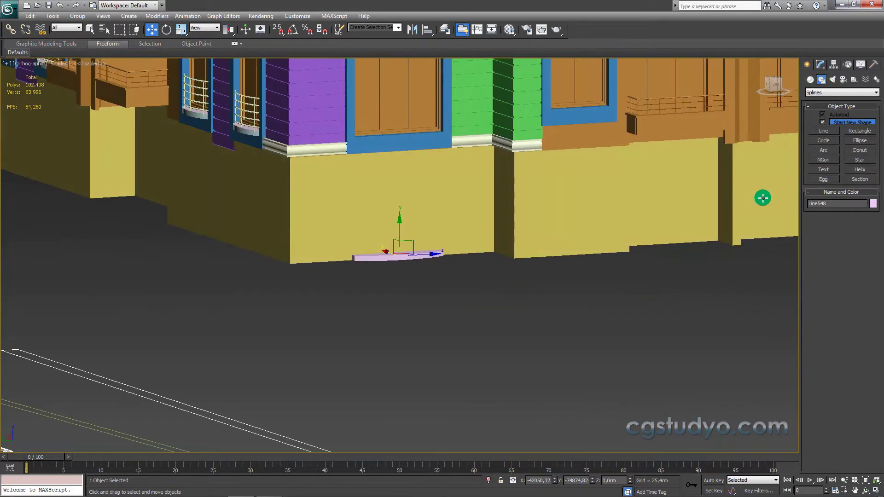
{"action": "middle_click_drag", "start_coordinate": [386, 251], "coordinate": [418, 258], "text": "alt"}
{"action": "key", "text": "l"}
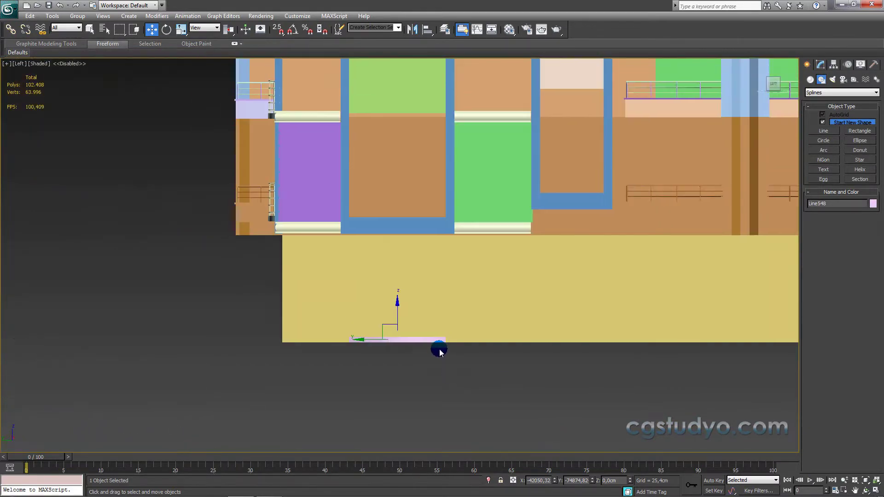
{"action": "scroll", "coordinate": [438, 351], "scroll_direction": "down", "scroll_amount": 3}
{"action": "left_click_drag", "start_coordinate": [402, 265], "coordinate": [410, 74]}
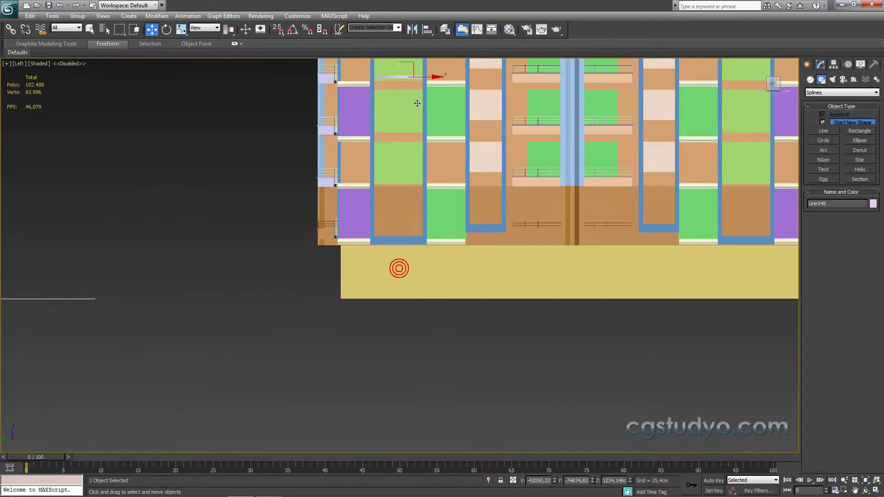
{"action": "middle_click_drag", "start_coordinate": [410, 75], "coordinate": [444, 215]}
{"action": "left_click_drag", "start_coordinate": [431, 187], "coordinate": [431, 92]}
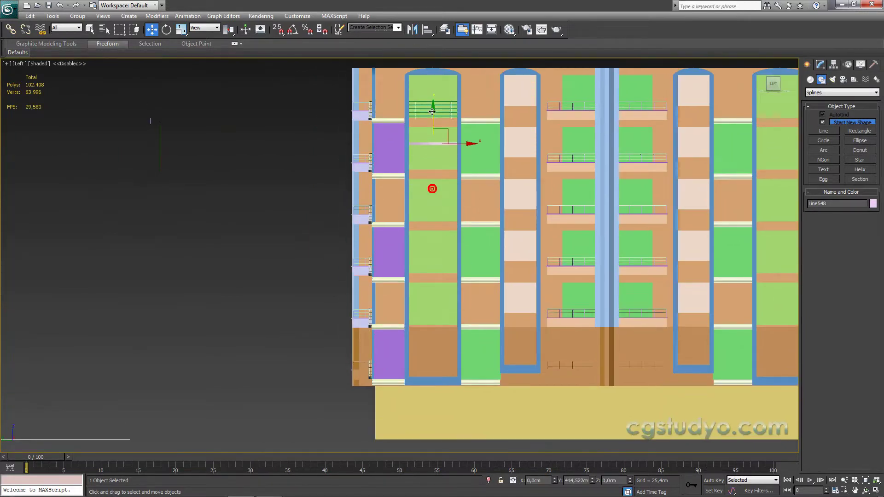
{"action": "scroll", "coordinate": [434, 180], "scroll_direction": "up", "scroll_amount": 3}
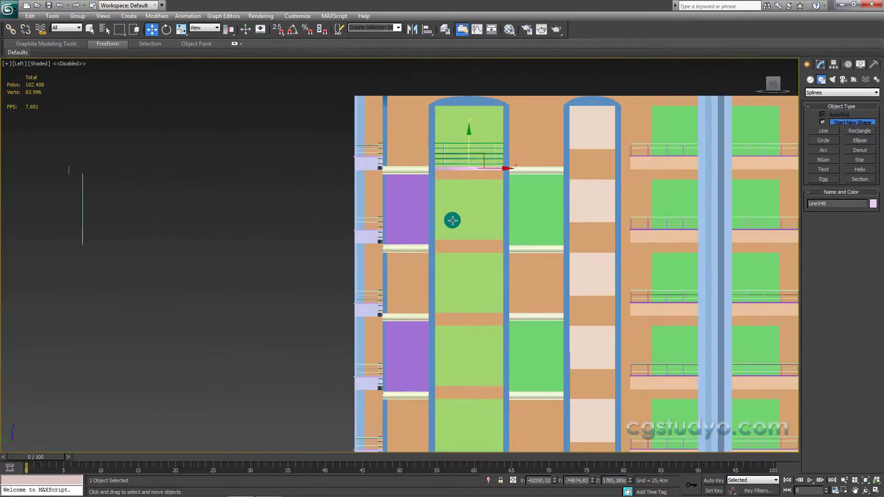
{"action": "scroll", "coordinate": [454, 219], "scroll_direction": "up", "scroll_amount": 5}
{"action": "scroll", "coordinate": [459, 225], "scroll_direction": "up", "scroll_amount": 2}
Step: Lower the slab slightly so it sits just beneath the railing posts
{"action": "middle_click_drag", "start_coordinate": [468, 229], "coordinate": [428, 290]}
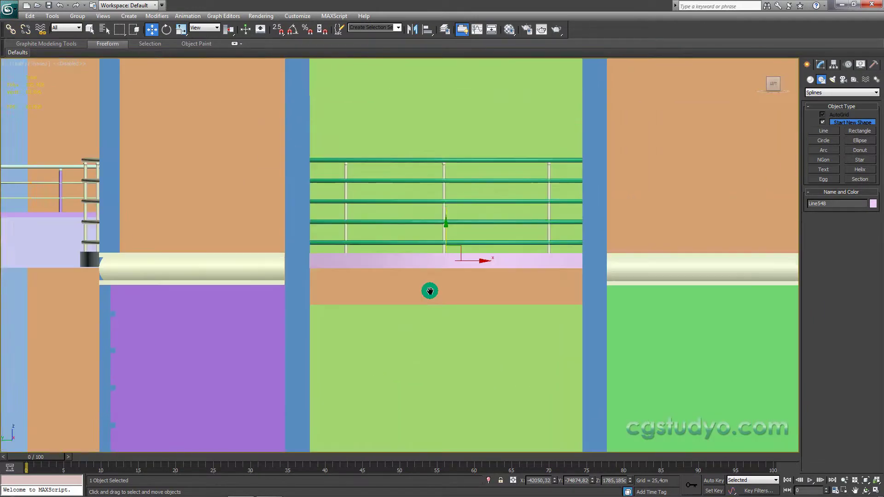
{"action": "scroll", "coordinate": [443, 249], "scroll_direction": "up", "scroll_amount": 4}
{"action": "key", "text": "F3"}
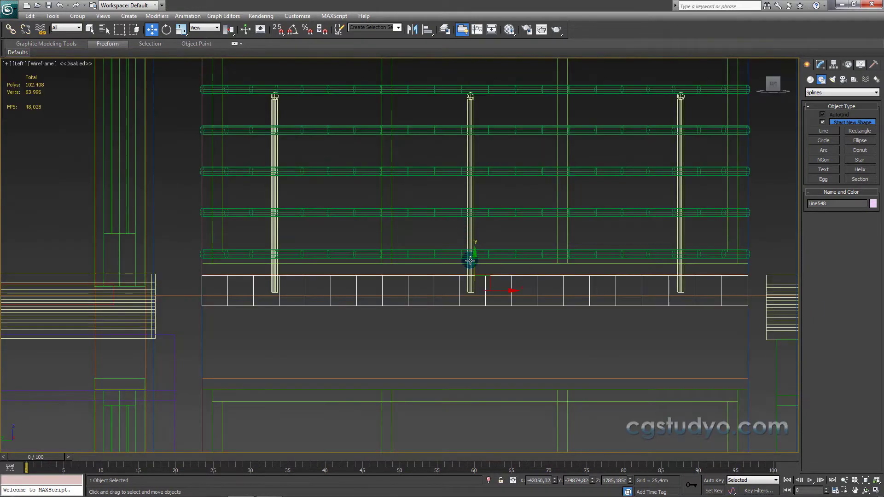
{"action": "mouse_move", "coordinate": [472, 267]}
{"action": "left_mouse_down"}
{"action": "mouse_move", "coordinate": [476, 275]}
{"action": "mouse_move", "coordinate": [468, 262]}
{"action": "left_mouse_up"}
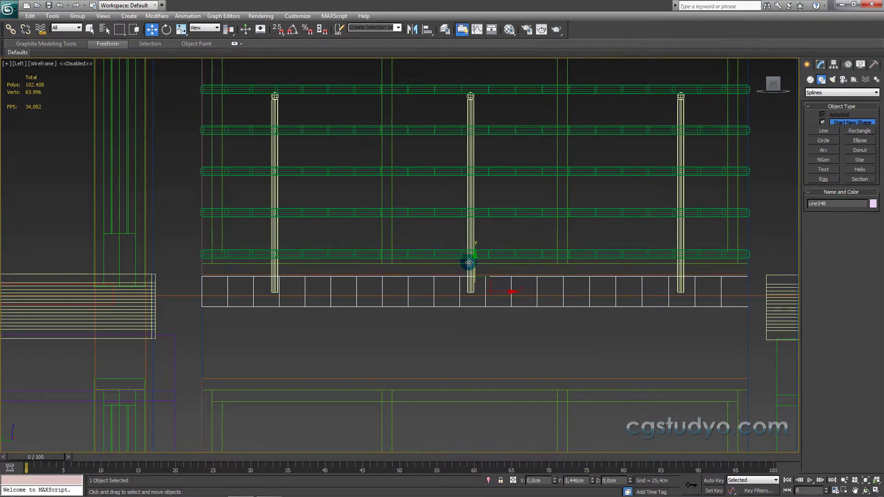
{"action": "key", "text": "F3"}
{"action": "scroll", "coordinate": [467, 262], "scroll_direction": "down", "scroll_amount": 2}
Step: Shift-drag a copy of the slab upward along Z, bringing up Clone Options
{"action": "mouse_move", "coordinate": [468, 276]}
{"action": "middle_mouse_down", "text": "alt"}
{"action": "mouse_move", "coordinate": [479, 296]}
{"action": "mouse_move", "coordinate": [503, 298]}
{"action": "mouse_move", "coordinate": [493, 288]}
{"action": "mouse_move", "coordinate": [430, 298]}
{"action": "mouse_move", "coordinate": [507, 297]}
{"action": "mouse_move", "coordinate": [469, 308]}
{"action": "middle_mouse_up", "text": "alt"}
{"action": "scroll", "coordinate": [504, 299], "scroll_direction": "down", "scroll_amount": 3}
{"action": "scroll", "coordinate": [466, 310], "scroll_direction": "up", "scroll_amount": 4}
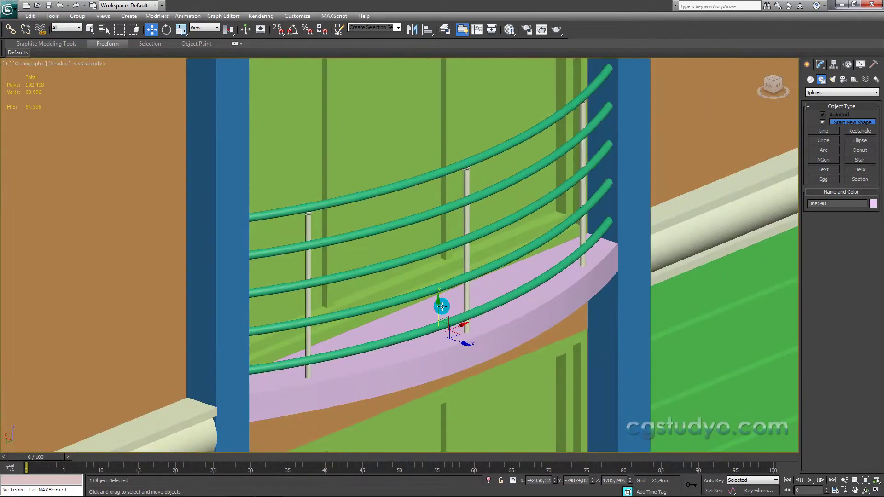
{"action": "scroll", "coordinate": [437, 306], "scroll_direction": "up", "scroll_amount": 1}
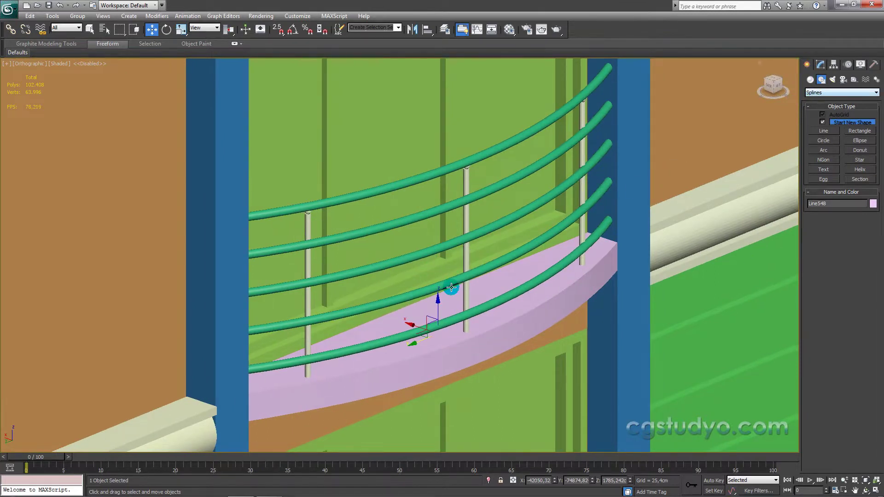
{"action": "left_click_drag", "start_coordinate": [439, 306], "coordinate": [432, 225], "text": "shift"}
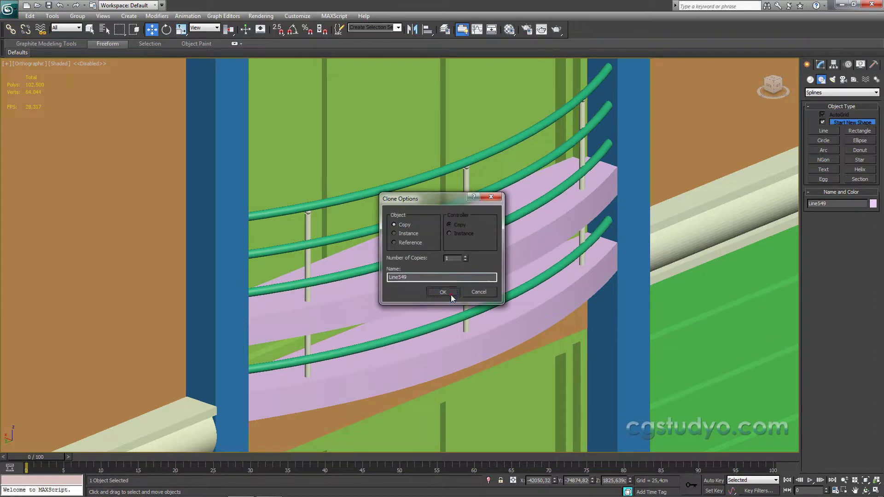
Step: Confirm the slab copy, then select the original lower slab and inspect its Extrude modifier stack
{"action": "left_click", "coordinate": [443, 292]}
{"action": "left_click", "coordinate": [451, 310]}
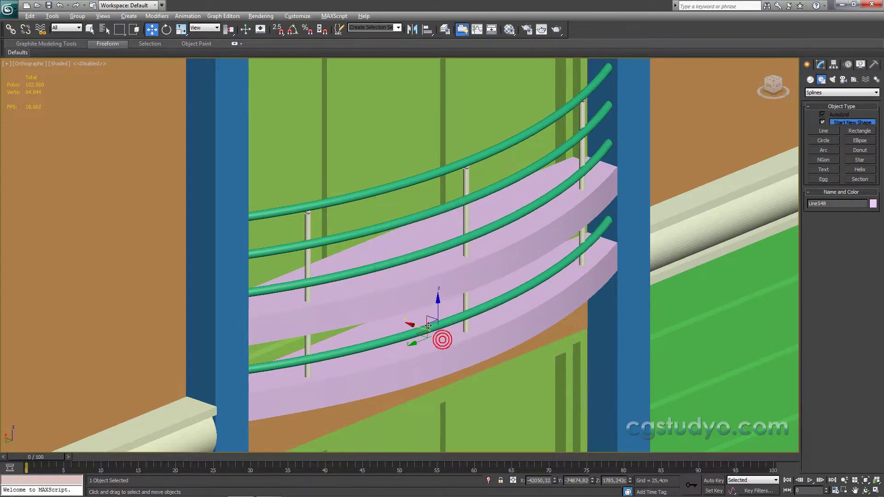
{"action": "middle_click_drag", "start_coordinate": [428, 325], "coordinate": [446, 313], "text": "alt"}
{"action": "left_click", "coordinate": [819, 65]}
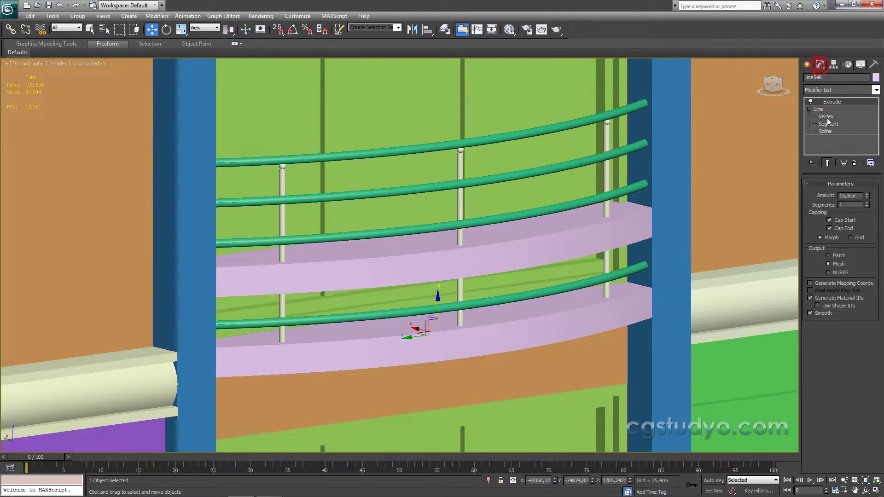
{"action": "right_click", "coordinate": [837, 101]}
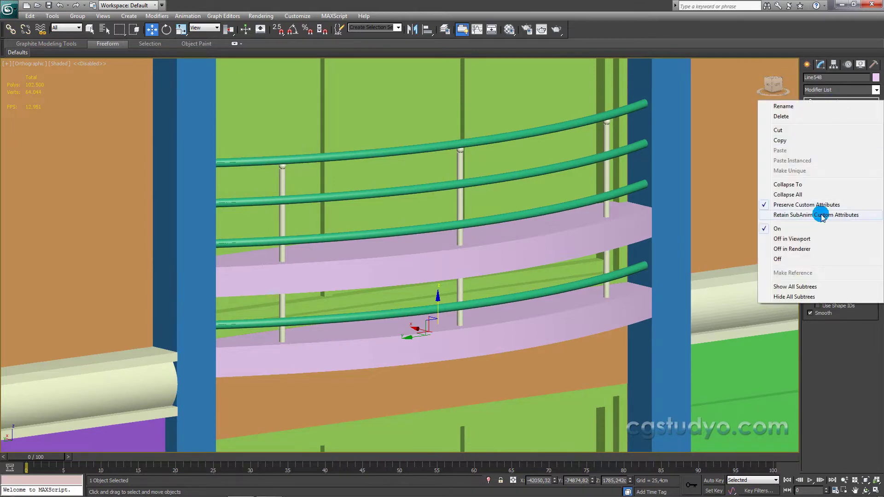
{"action": "left_click", "coordinate": [564, 324]}
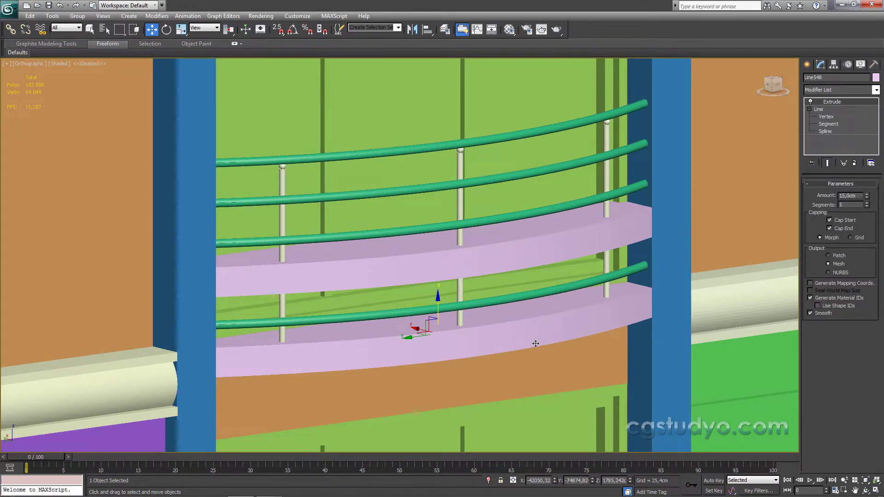
Step: Reselect the lower curved slab Line548 and bring up its right-click quad menu
{"action": "right_click", "coordinate": [535, 343]}
{"action": "left_click", "coordinate": [396, 369]}
{"action": "scroll", "coordinate": [465, 325], "scroll_direction": "down", "scroll_amount": 4}
{"action": "middle_click_drag", "start_coordinate": [466, 325], "coordinate": [337, 341]}
{"action": "scroll", "coordinate": [338, 341], "scroll_direction": "up", "scroll_amount": 5}
{"action": "left_click", "coordinate": [476, 348]}
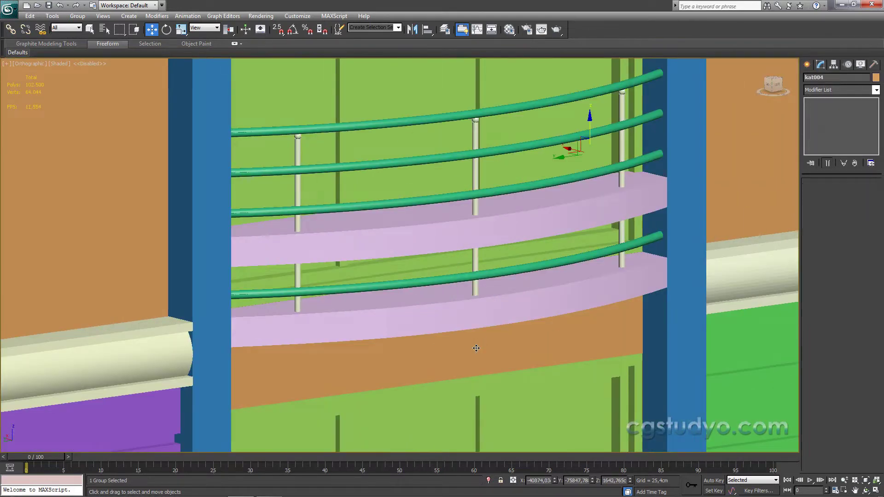
{"action": "left_click", "coordinate": [472, 309]}
{"action": "right_click", "coordinate": [470, 308]}
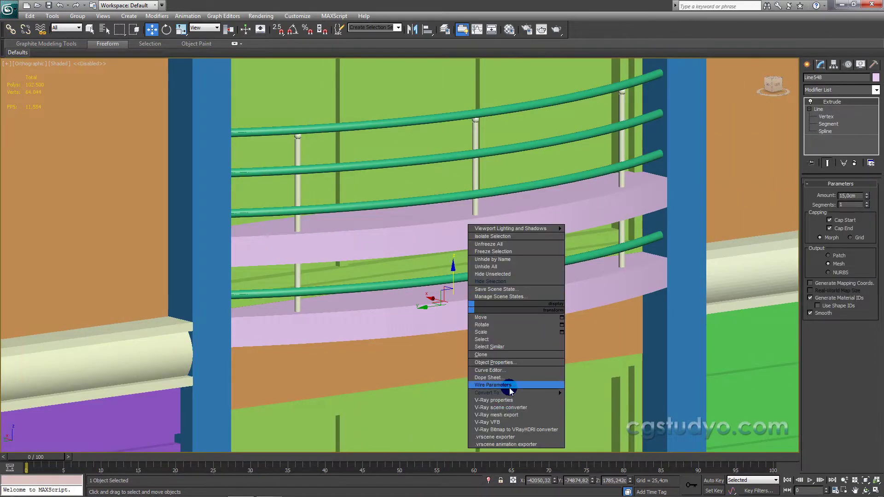
Step: Convert the lower slab to Editable Poly and select its top face in Polygon mode
{"action": "mouse_move", "coordinate": [514, 392]}
{"action": "left_click", "coordinate": [577, 398]}
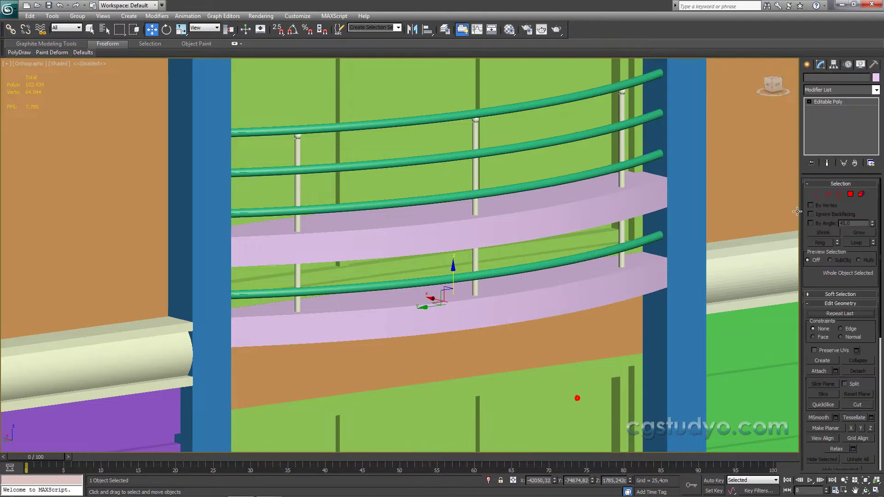
{"action": "left_click", "coordinate": [850, 194]}
{"action": "left_click", "coordinate": [573, 272]}
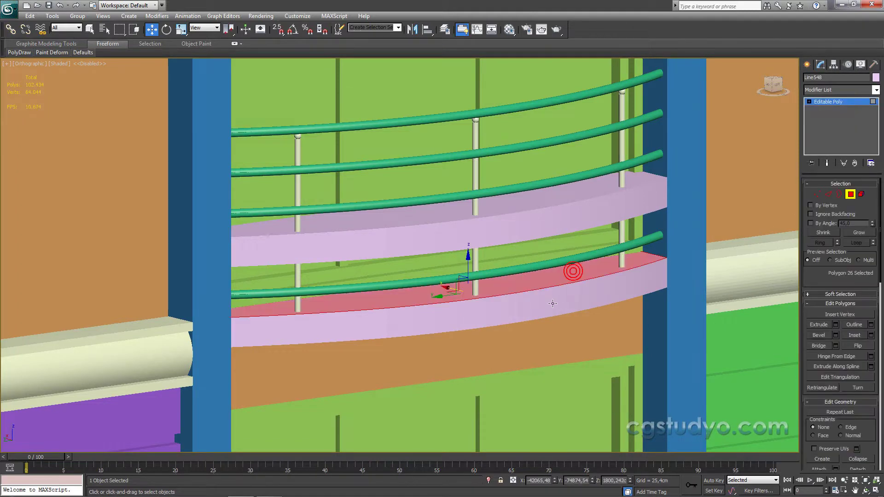
{"action": "scroll", "coordinate": [543, 315], "scroll_direction": "up", "scroll_amount": 2}
{"action": "scroll", "coordinate": [548, 316], "scroll_direction": "up", "scroll_amount": 2}
{"action": "scroll", "coordinate": [700, 312], "scroll_direction": "up", "scroll_amount": 1}
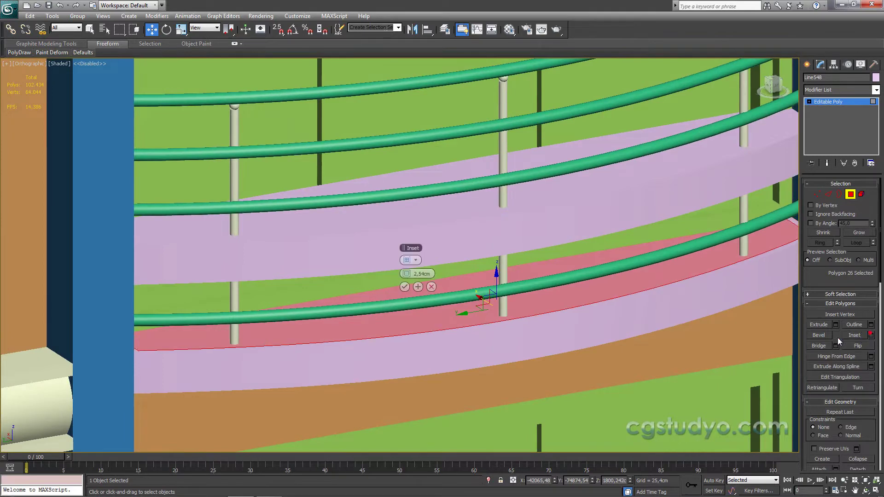
{"action": "key", "text": "F4"}
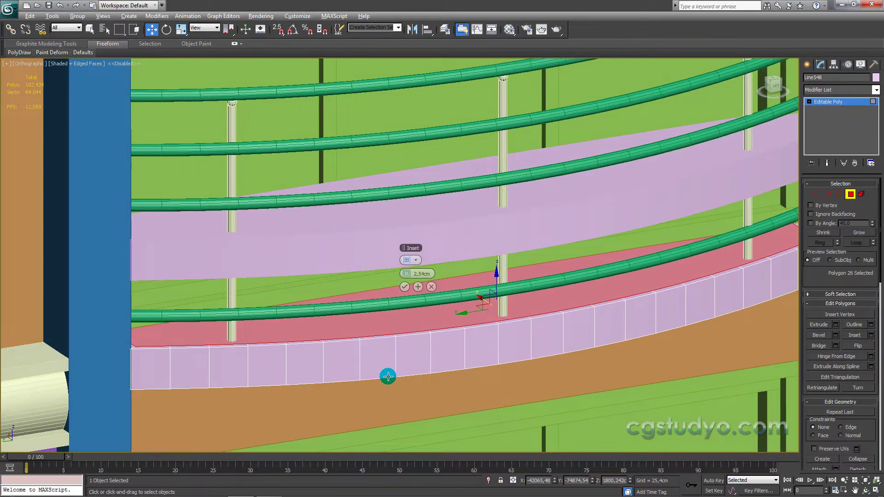
{"action": "middle_click_drag", "start_coordinate": [388, 377], "coordinate": [357, 381], "text": "alt"}
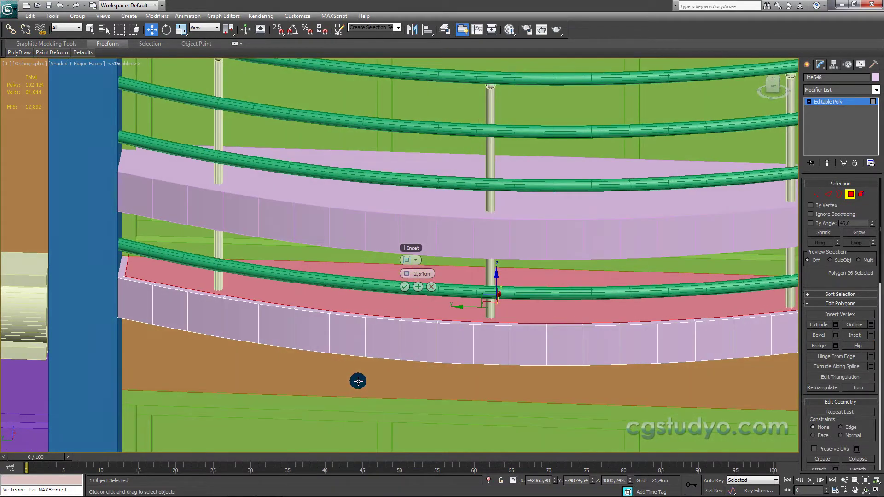
Step: Inset the top face 2.54cm, then extrude it -2.29cm to recess it
{"action": "left_click", "coordinate": [404, 287]}
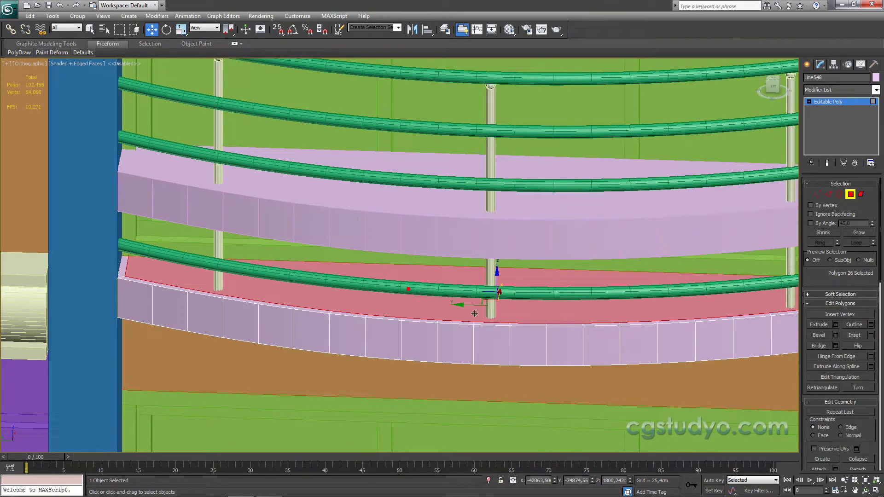
{"action": "left_click", "coordinate": [835, 324]}
{"action": "mouse_move", "coordinate": [419, 273]}
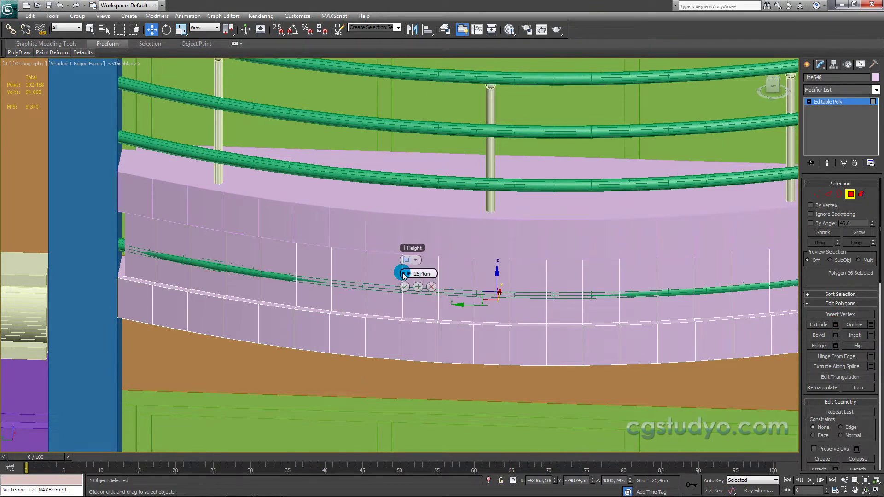
{"action": "left_click_drag", "start_coordinate": [403, 275], "coordinate": [321, 312]}
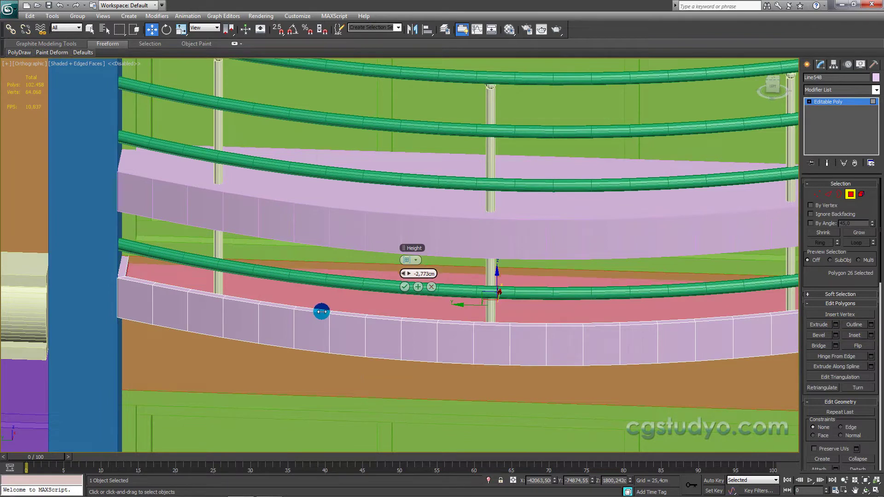
{"action": "middle_click_drag", "start_coordinate": [339, 329], "coordinate": [302, 331], "text": "alt"}
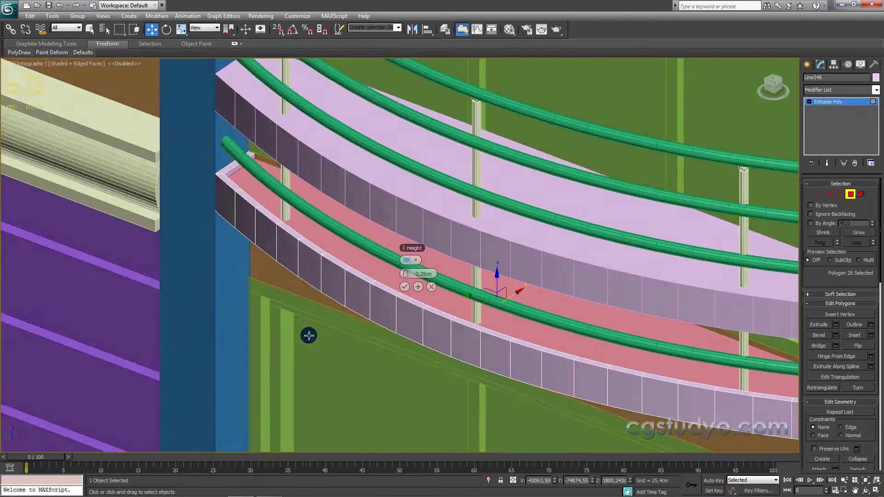
Step: Commit the -2.29cm extrusion and return to object level
{"action": "left_click", "coordinate": [404, 286]}
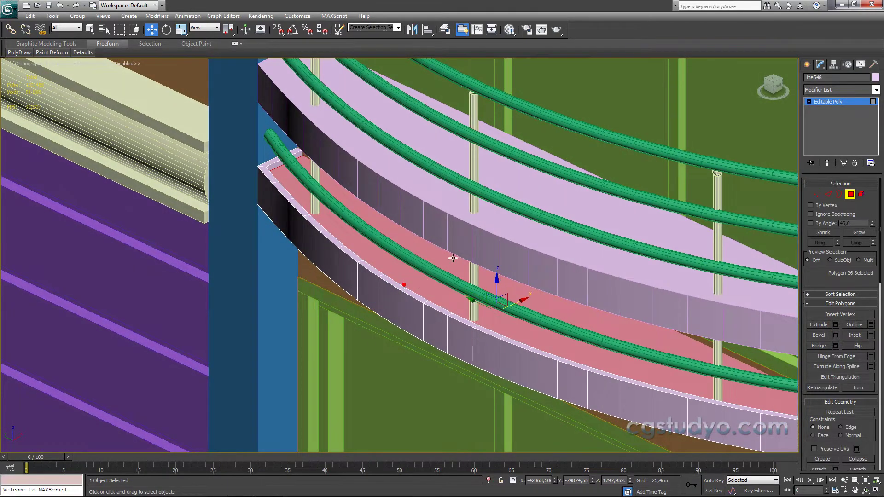
{"action": "left_click", "coordinate": [807, 65]}
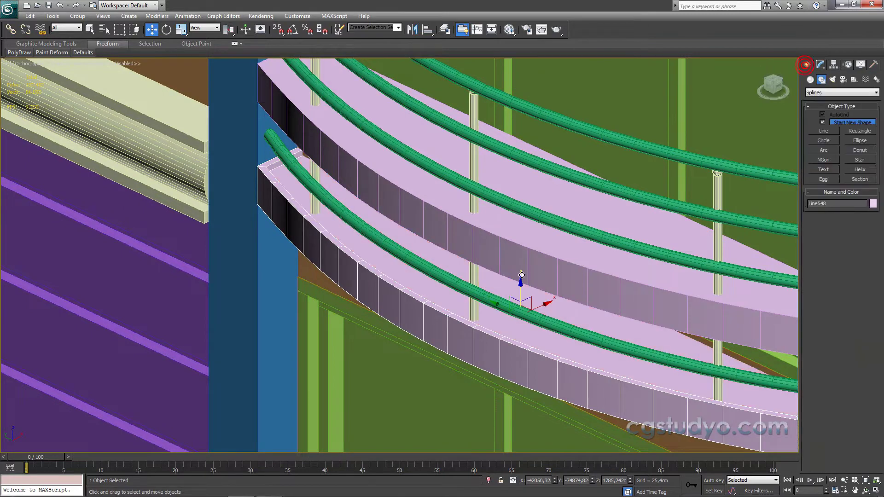
{"action": "middle_click_drag", "start_coordinate": [532, 263], "coordinate": [548, 213], "text": "alt"}
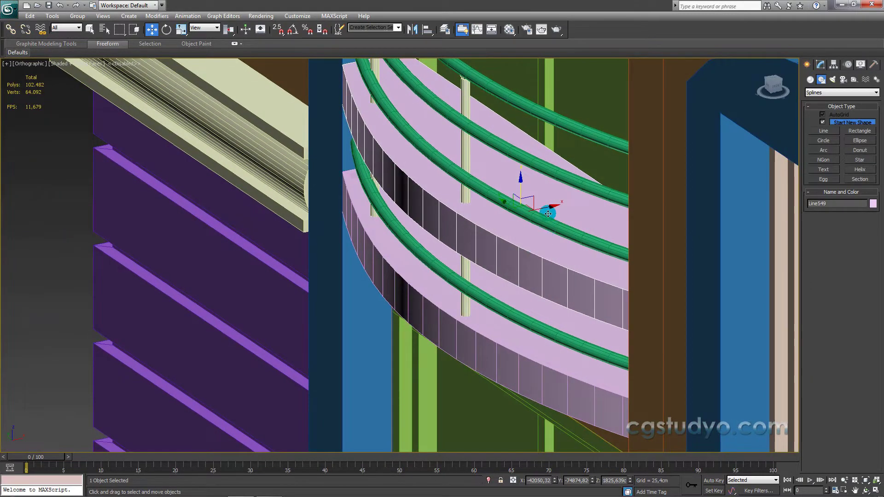
Step: Colour the upper slab copy light salmon pink and lower it into the recess
{"action": "left_click", "coordinate": [872, 203]}
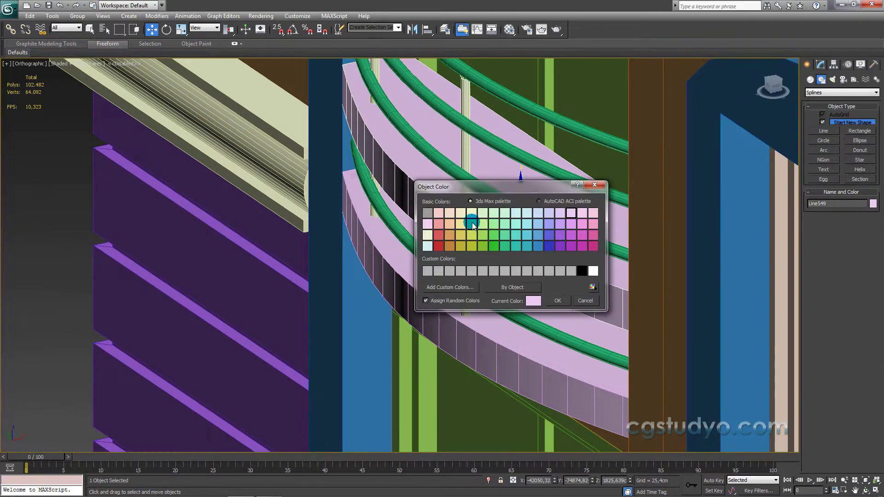
{"action": "left_click", "coordinate": [554, 305]}
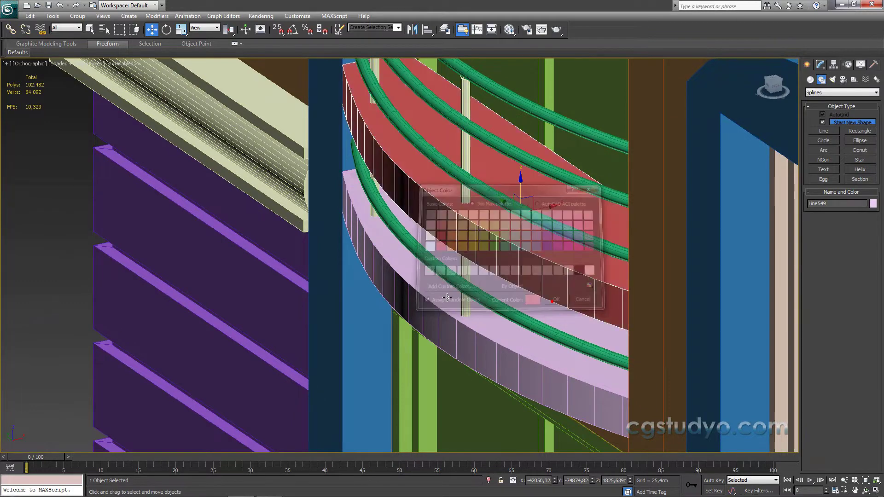
{"action": "left_click", "coordinate": [873, 203]}
{"action": "left_click", "coordinate": [446, 227]}
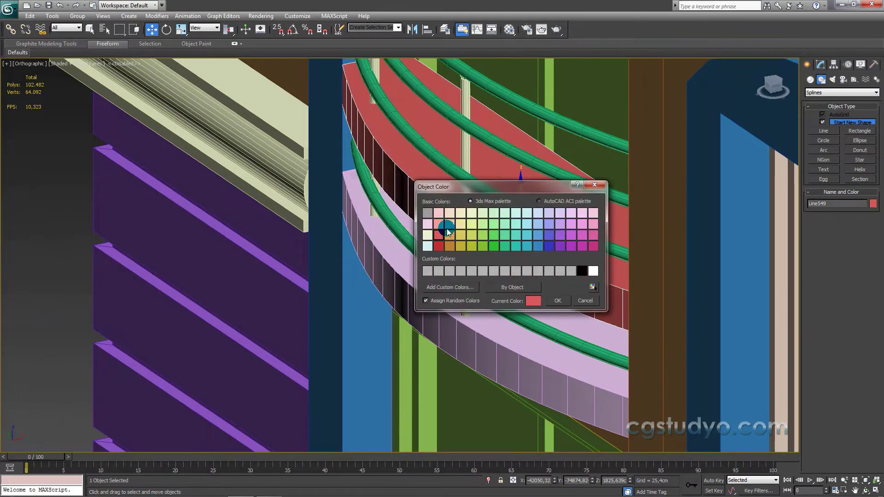
{"action": "left_click", "coordinate": [558, 300]}
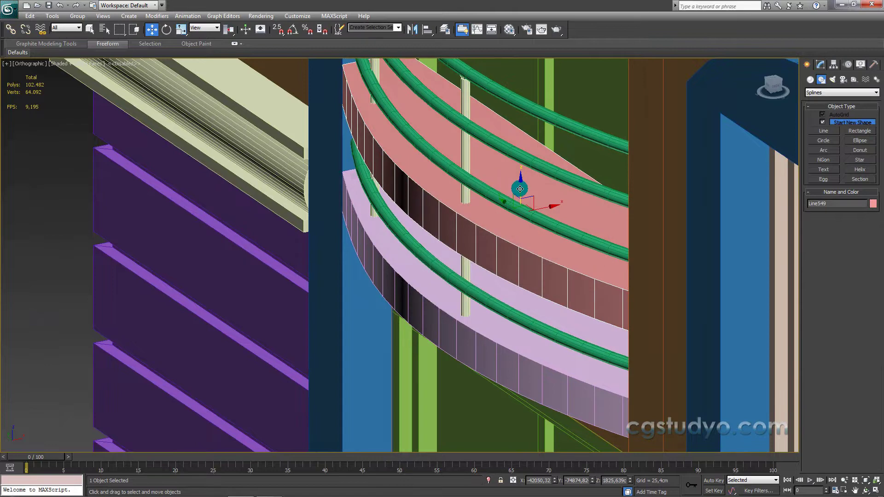
{"action": "mouse_move", "coordinate": [520, 189]}
{"action": "left_mouse_down"}
{"action": "mouse_move", "coordinate": [544, 276]}
{"action": "mouse_move", "coordinate": [526, 280]}
{"action": "mouse_move", "coordinate": [529, 288]}
{"action": "left_mouse_up"}
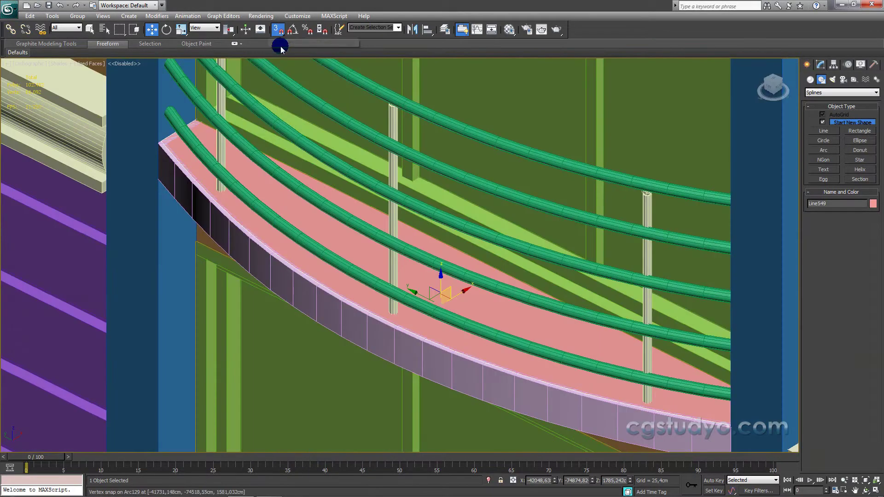
{"action": "left_click_drag", "start_coordinate": [440, 283], "coordinate": [434, 276]}
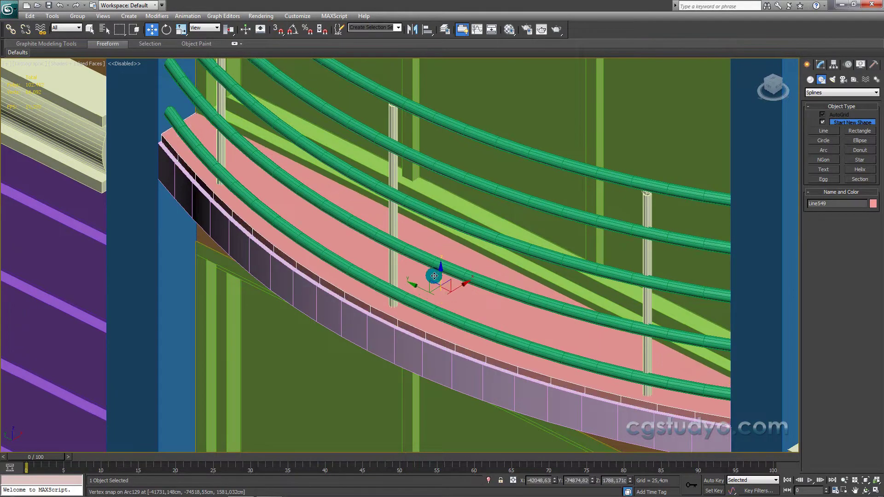
Step: Isolate the pink slab and lower ledge, then frame the pink slab in front wireframe view
{"action": "left_click", "coordinate": [332, 319], "text": "ctrl"}
{"action": "key", "text": "alt+q"}
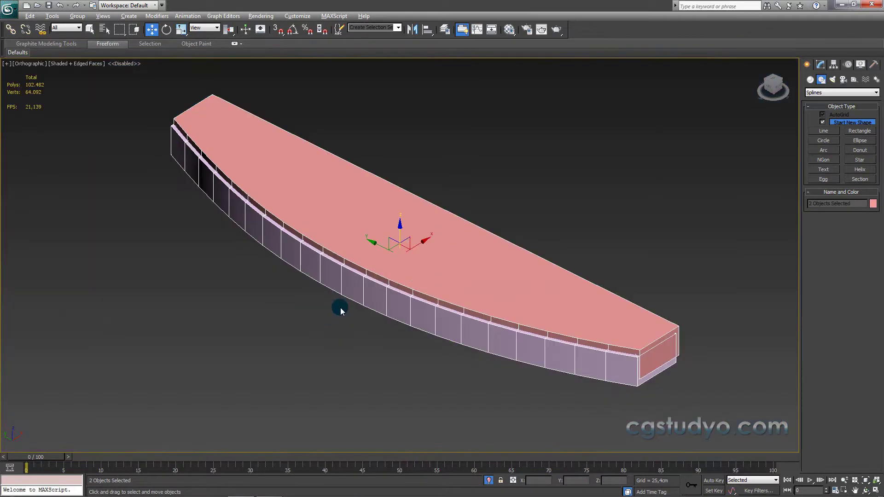
{"action": "key", "text": "t"}
{"action": "left_click", "coordinate": [378, 302]}
{"action": "mouse_move", "coordinate": [446, 162]}
{"action": "middle_mouse_down", "text": "alt"}
{"action": "mouse_move", "coordinate": [505, 182]}
{"action": "mouse_move", "coordinate": [362, 352]}
{"action": "mouse_move", "coordinate": [366, 218]}
{"action": "middle_mouse_up", "text": "alt"}
{"action": "left_click", "coordinate": [504, 182]}
{"action": "left_click", "coordinate": [359, 350]}
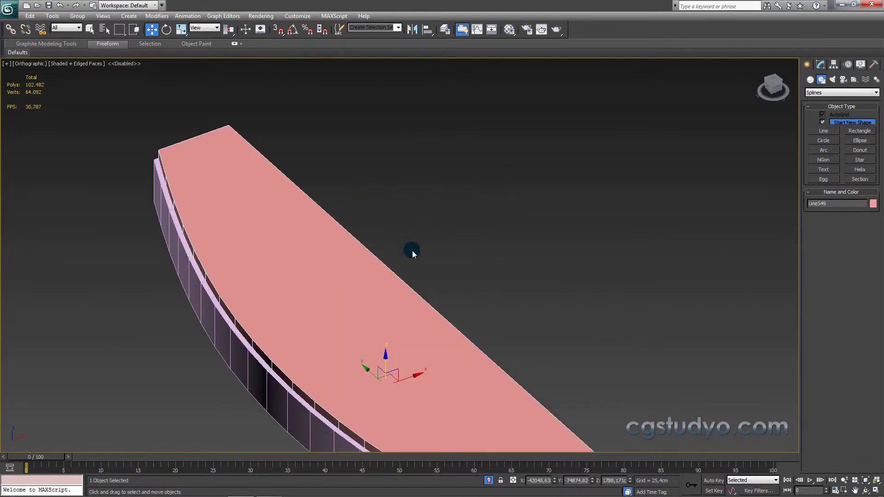
{"action": "key", "text": "f"}
{"action": "key", "text": "z"}
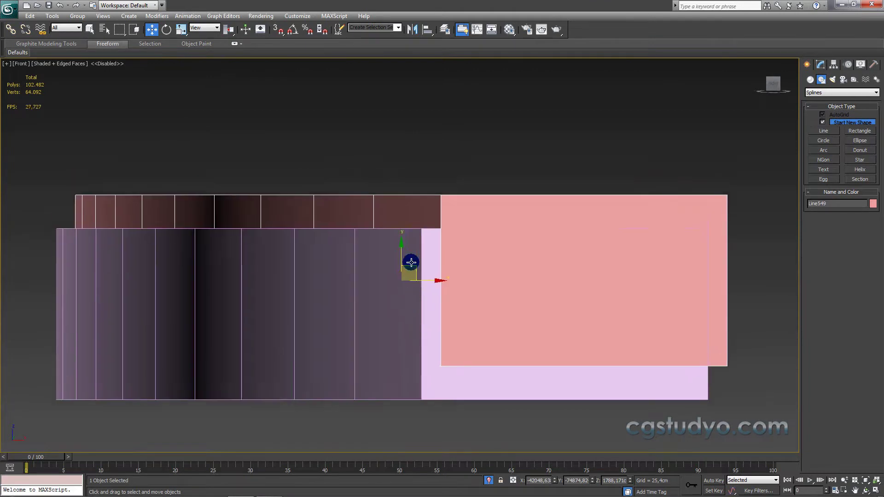
{"action": "key", "text": "F3"}
Step: Move the pink slab down along Z onto the lower ledge
{"action": "left_click_drag", "start_coordinate": [401, 258], "coordinate": [400, 305]}
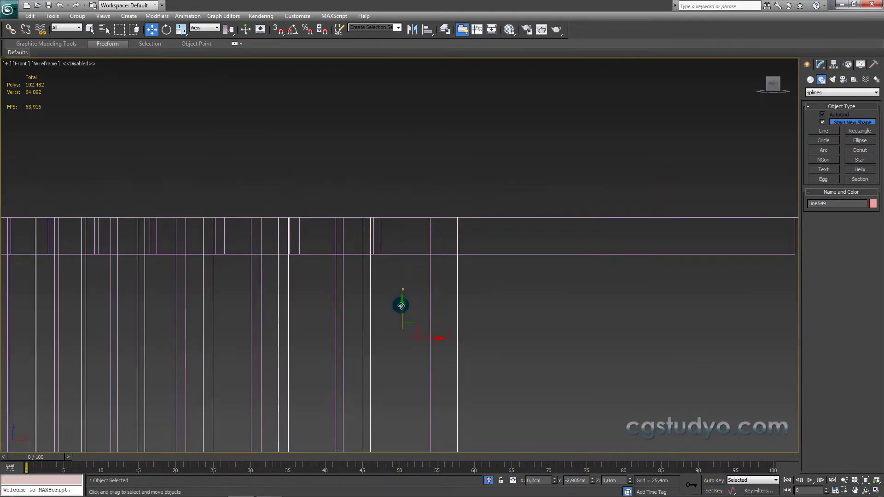
{"action": "scroll", "coordinate": [401, 306], "scroll_direction": "down", "scroll_amount": 4}
{"action": "middle_click_drag", "start_coordinate": [398, 306], "coordinate": [382, 339], "text": "alt"}
{"action": "key", "text": "F3"}
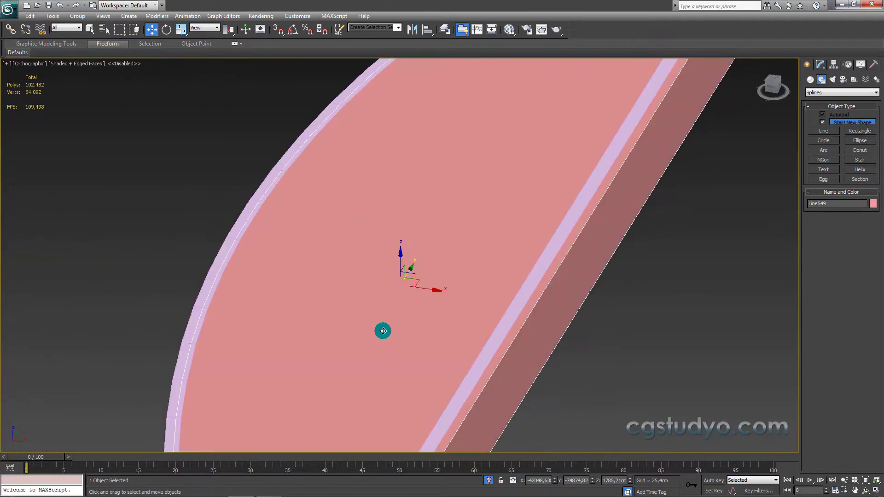
{"action": "scroll", "coordinate": [427, 304], "scroll_direction": "down", "scroll_amount": 3}
{"action": "mouse_move", "coordinate": [427, 303]}
{"action": "middle_mouse_down", "text": "alt"}
{"action": "mouse_move", "coordinate": [463, 306]}
{"action": "mouse_move", "coordinate": [457, 309]}
{"action": "mouse_move", "coordinate": [473, 272]}
{"action": "mouse_move", "coordinate": [451, 228]}
{"action": "mouse_move", "coordinate": [436, 254]}
{"action": "middle_mouse_up", "text": "alt"}
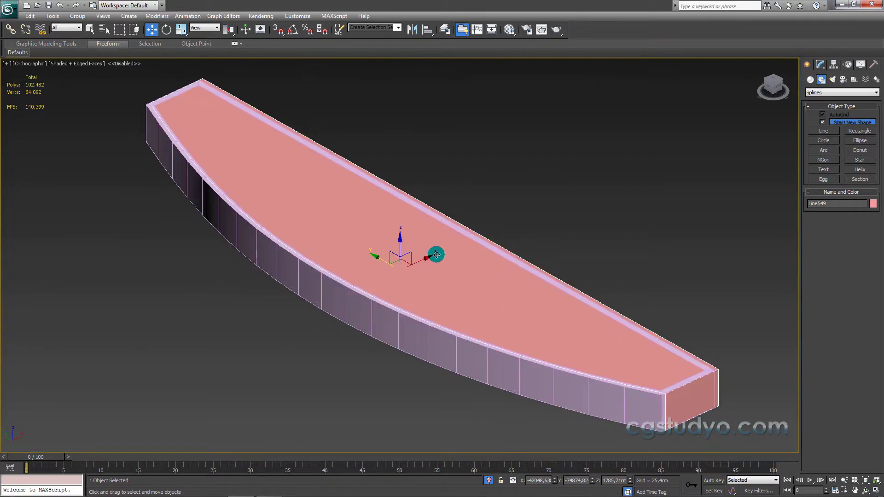
Step: Select three wall-side edges of the lower ledge in Edge mode and lower them
{"action": "left_click", "coordinate": [443, 220]}
{"action": "left_click", "coordinate": [820, 64]}
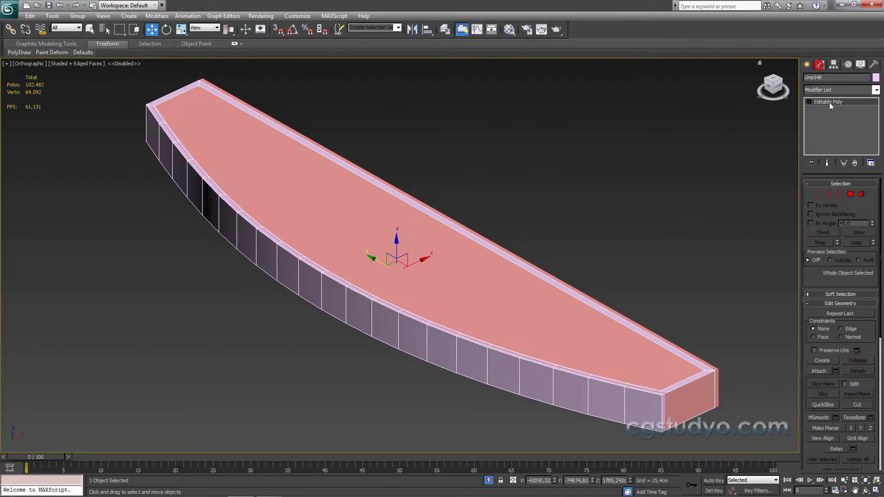
{"action": "left_click", "coordinate": [828, 194]}
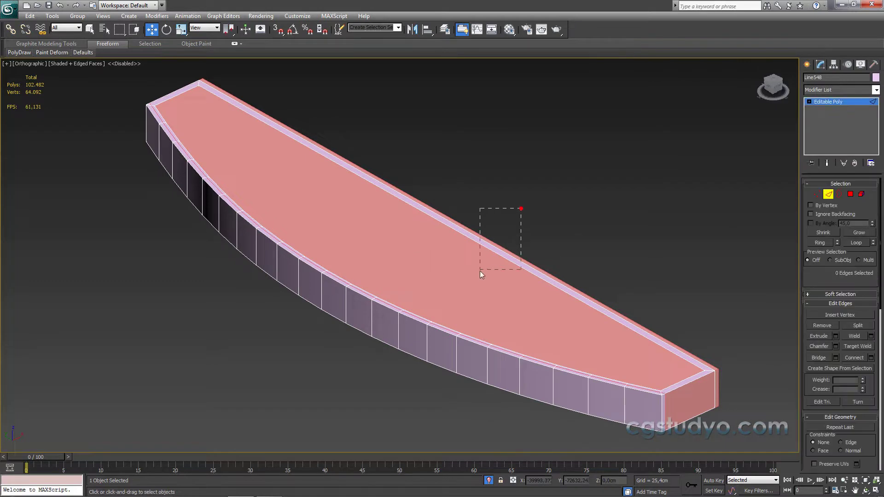
{"action": "left_click_drag", "start_coordinate": [520, 209], "coordinate": [480, 271]}
{"action": "key", "text": "F4"}
{"action": "key", "text": "F3"}
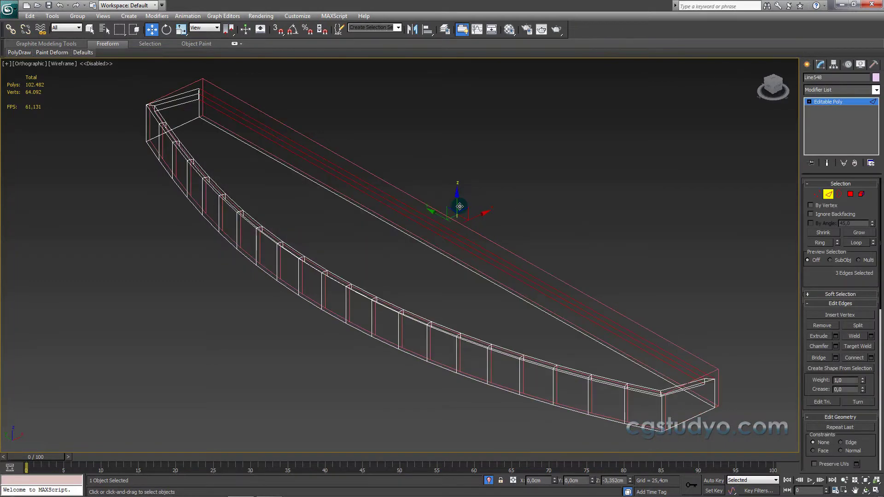
{"action": "key", "text": "F3"}
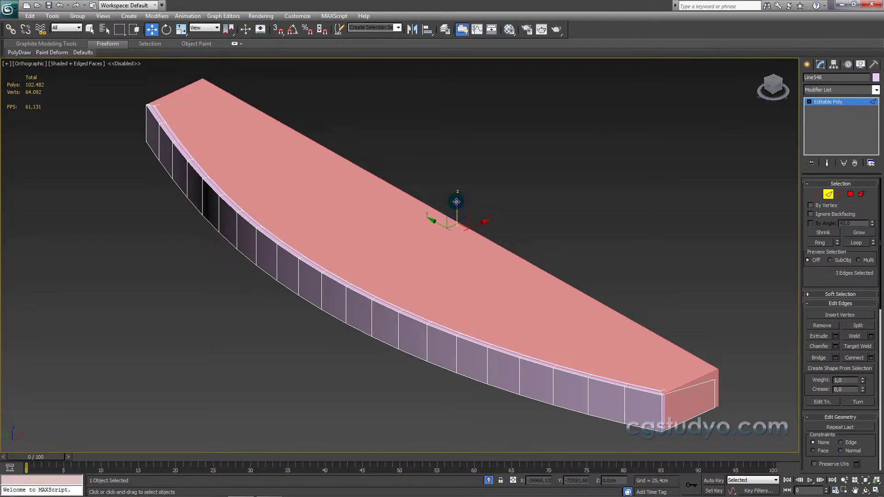
{"action": "left_click_drag", "start_coordinate": [456, 201], "coordinate": [460, 206]}
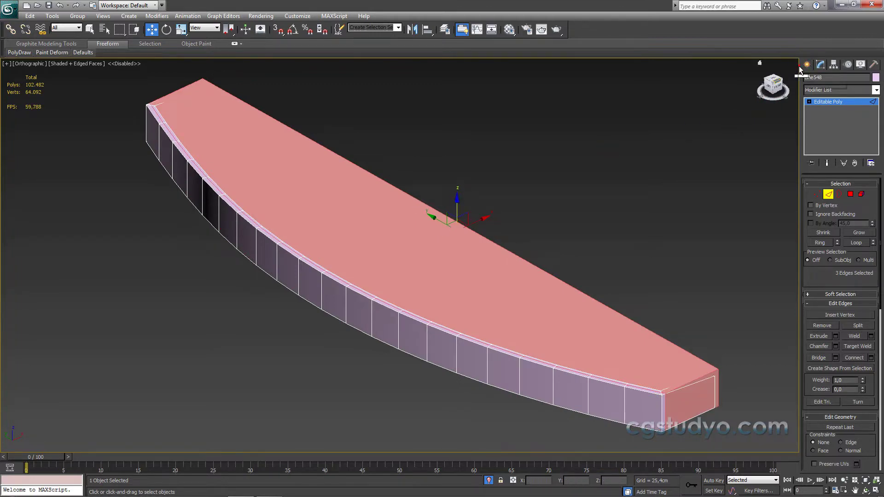
{"action": "left_click", "coordinate": [806, 65]}
{"action": "scroll", "coordinate": [261, 336], "scroll_direction": "down", "scroll_amount": 5}
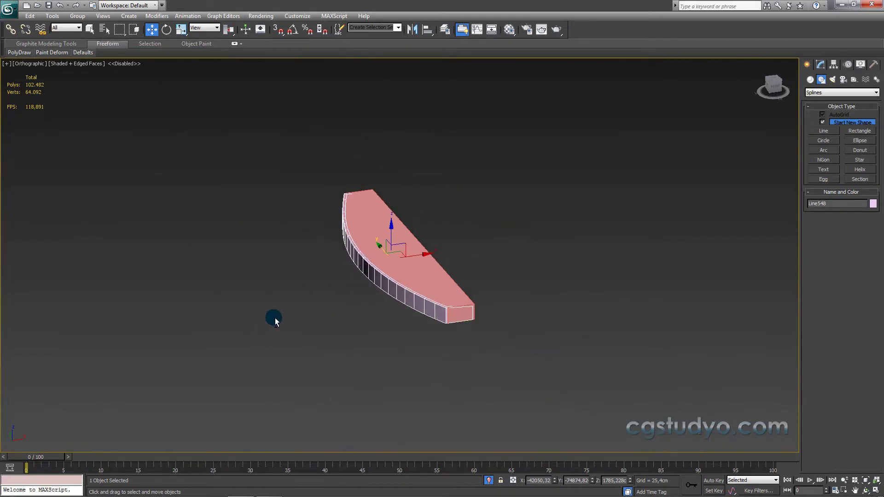
{"action": "middle_click_drag", "start_coordinate": [275, 317], "coordinate": [339, 266], "text": "alt"}
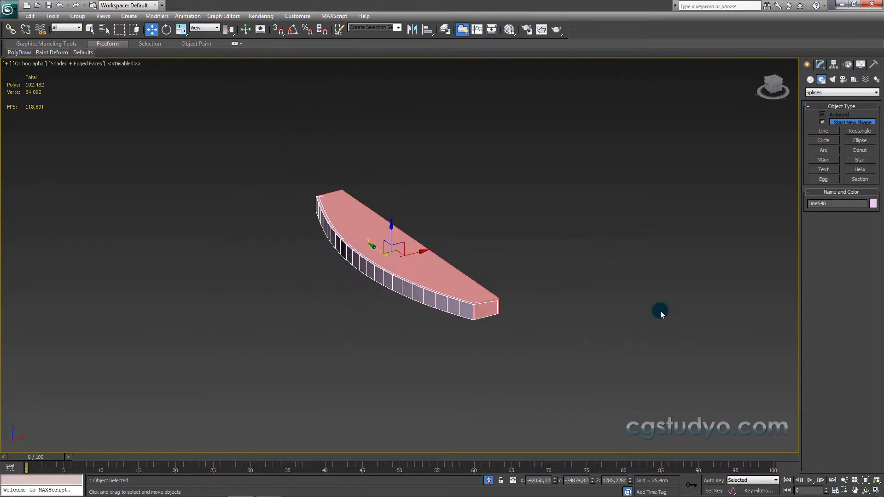
Step: End isolation to show the full scene and frame the railing from the front
{"action": "left_click", "coordinate": [489, 481]}
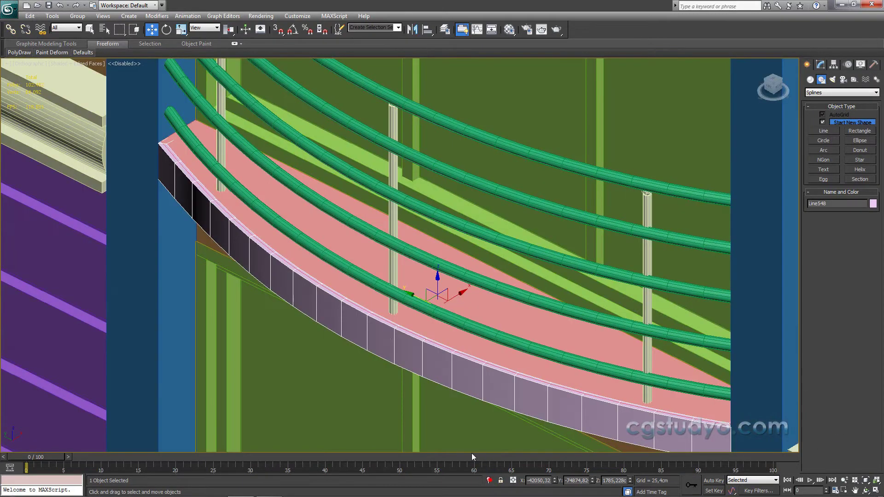
{"action": "scroll", "coordinate": [343, 330], "scroll_direction": "down", "scroll_amount": 1}
{"action": "scroll", "coordinate": [330, 297], "scroll_direction": "down", "scroll_amount": 3}
{"action": "scroll", "coordinate": [322, 283], "scroll_direction": "down", "scroll_amount": 2}
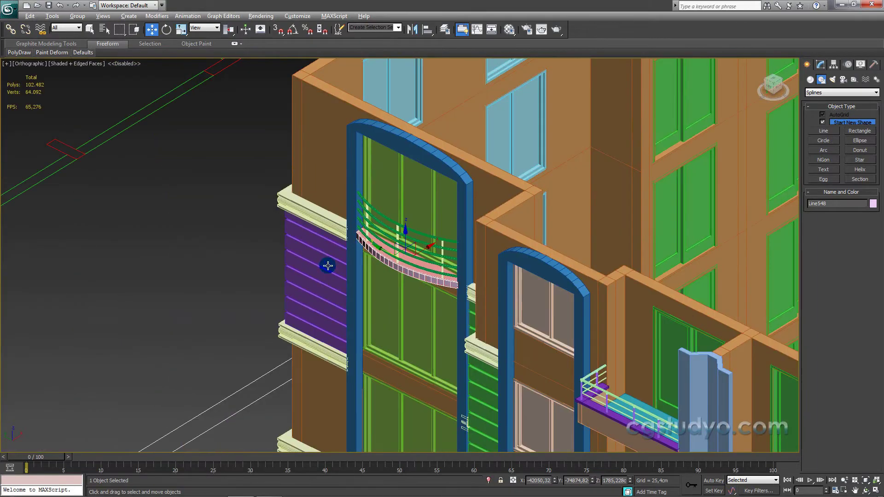
{"action": "scroll", "coordinate": [426, 263], "scroll_direction": "down", "scroll_amount": 2}
{"action": "key", "text": "z"}
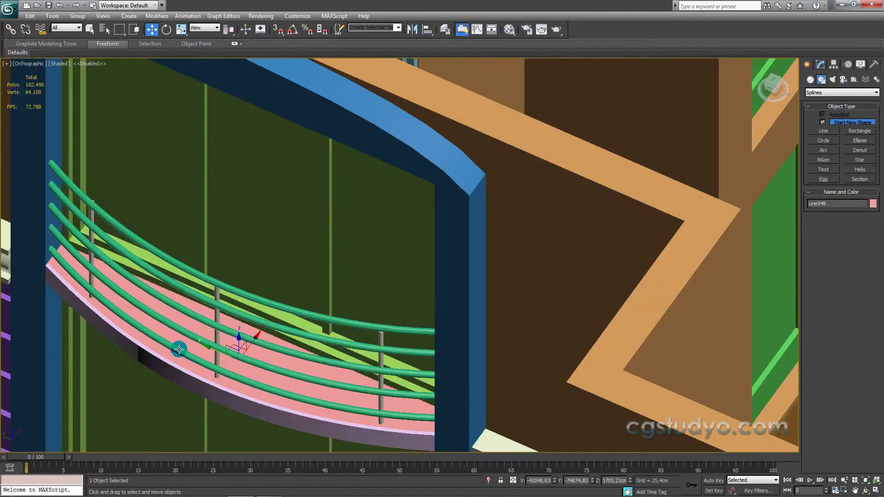
{"action": "key", "text": "F4"}
{"action": "mouse_move", "coordinate": [188, 251]}
{"action": "middle_mouse_down", "text": "alt"}
{"action": "mouse_move", "coordinate": [184, 231]}
{"action": "mouse_move", "coordinate": [232, 241]}
{"action": "mouse_move", "coordinate": [207, 227]}
{"action": "mouse_move", "coordinate": [189, 231]}
{"action": "mouse_move", "coordinate": [197, 212]}
{"action": "mouse_move", "coordinate": [208, 213]}
{"action": "middle_mouse_up", "text": "alt"}
{"action": "key", "text": "F3"}
{"action": "key", "text": "F3"}
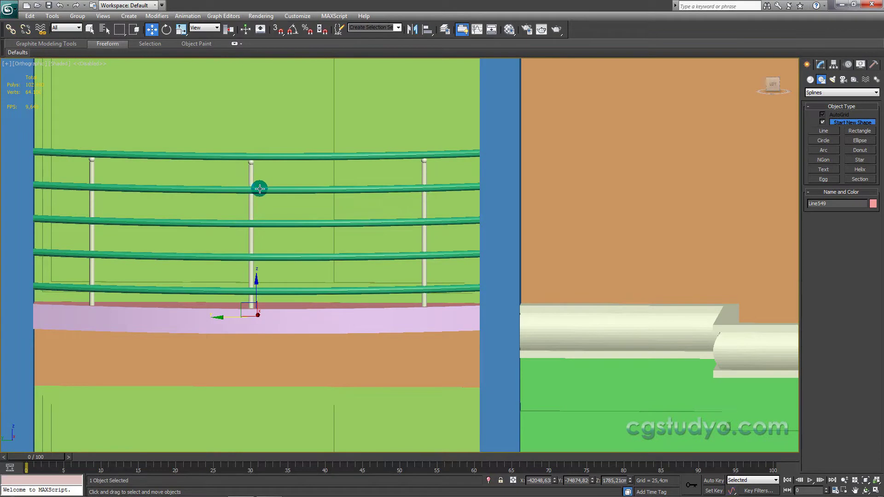
{"action": "key", "text": "F3"}
Step: Select all five curved rail arcs of the balcony railing
{"action": "left_click", "coordinate": [259, 188]}
{"action": "scroll", "coordinate": [258, 189], "scroll_direction": "up", "scroll_amount": 3}
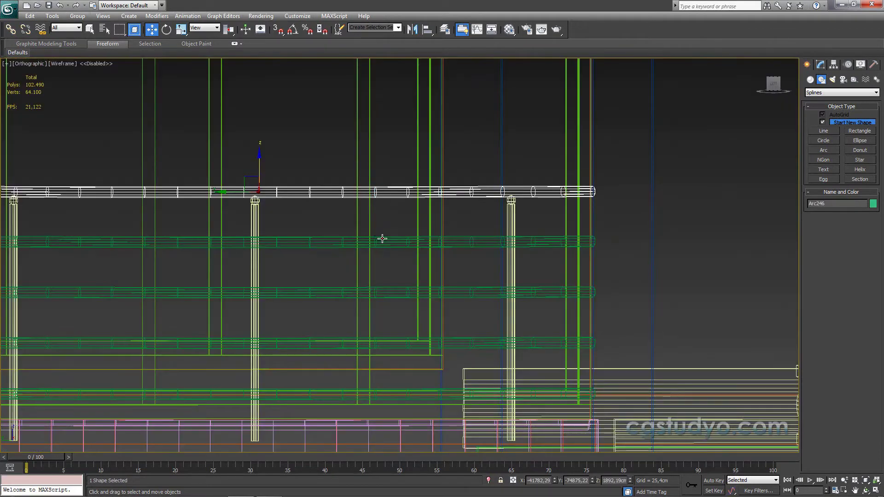
{"action": "left_click", "coordinate": [401, 212]}
{"action": "left_click", "coordinate": [391, 192]}
{"action": "middle_click_drag", "start_coordinate": [391, 239], "coordinate": [396, 227]}
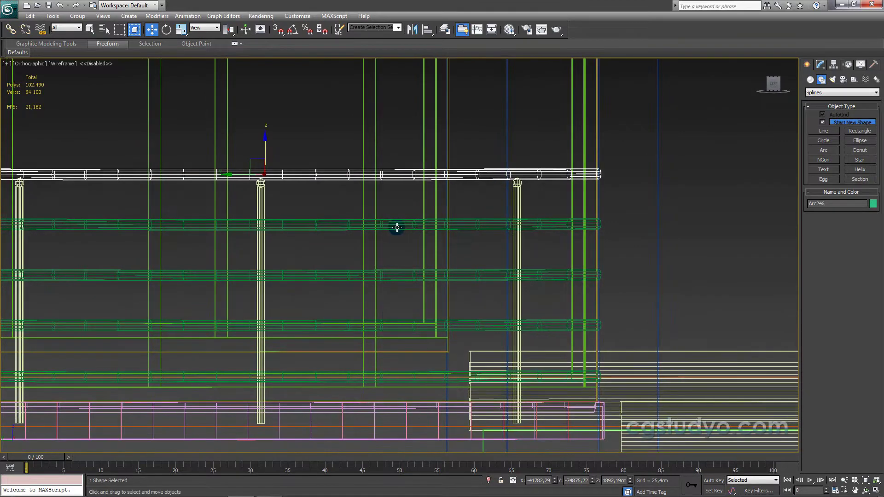
{"action": "left_click", "coordinate": [397, 225]}
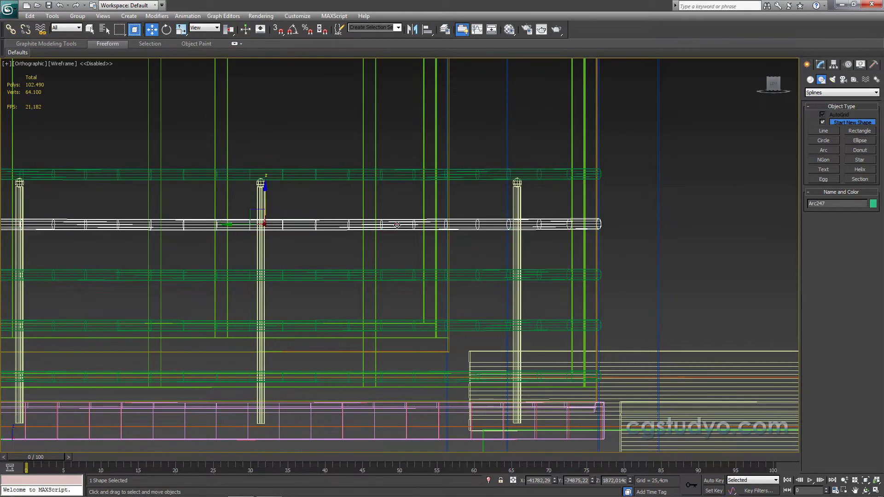
{"action": "left_click", "coordinate": [403, 275], "text": "ctrl"}
{"action": "left_click", "coordinate": [390, 174], "text": "ctrl"}
{"action": "left_click", "coordinate": [398, 327], "text": "ctrl"}
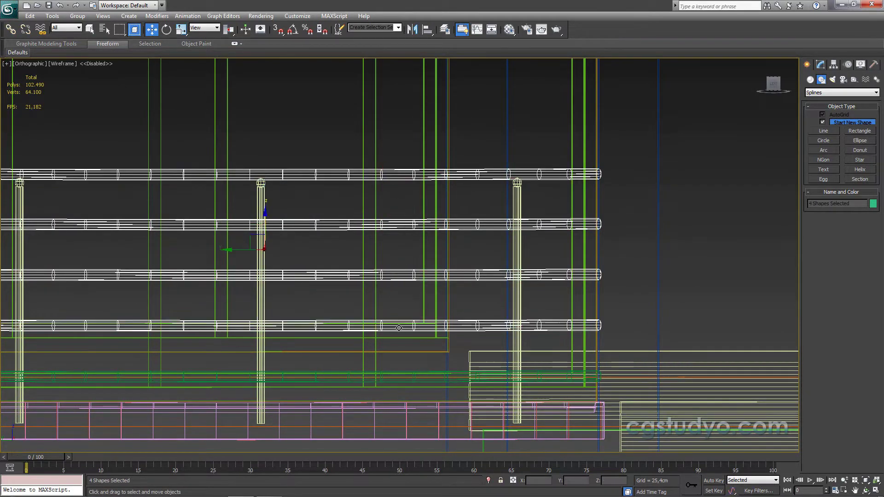
{"action": "left_click", "coordinate": [406, 378], "text": "ctrl"}
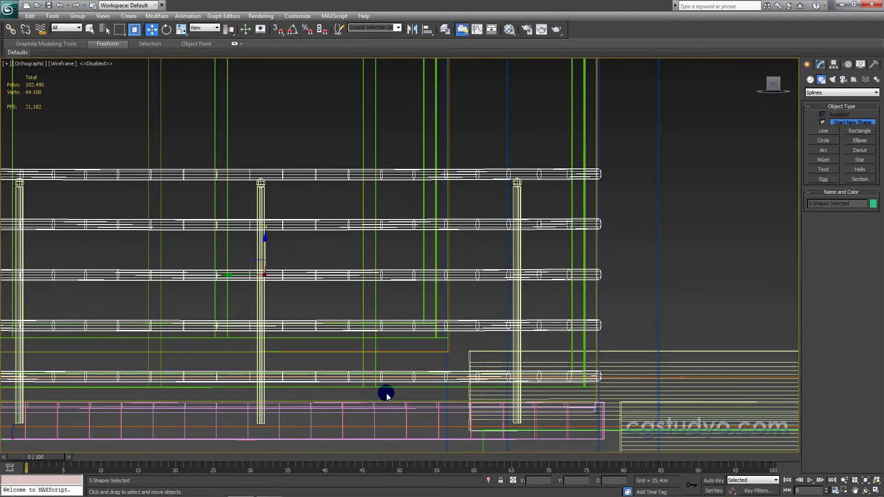
{"action": "mouse_move", "coordinate": [385, 392]}
{"action": "middle_mouse_down", "text": "alt"}
{"action": "mouse_move", "coordinate": [365, 405]}
{"action": "mouse_move", "coordinate": [392, 414]}
{"action": "middle_mouse_up", "text": "alt"}
{"action": "key", "text": "F3"}
{"action": "key", "text": "F3"}
{"action": "key", "text": "F3"}
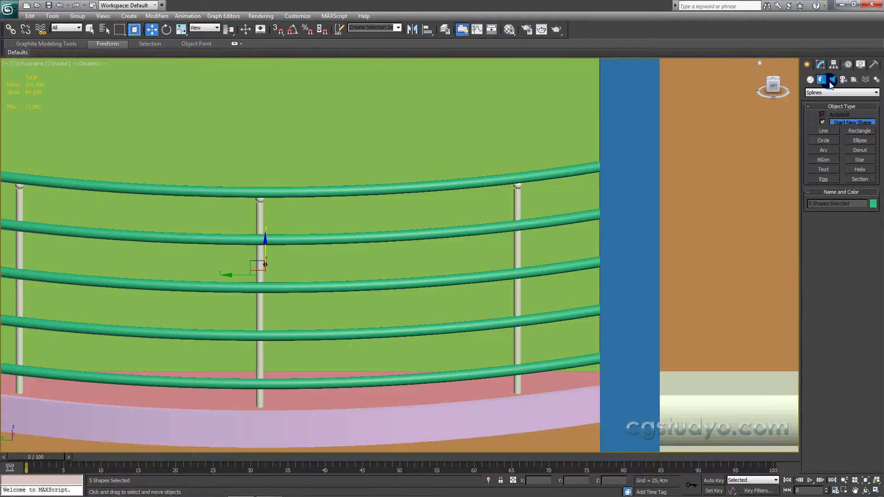
Step: Set the five rails' object colour to cream
{"action": "left_click", "coordinate": [873, 204]}
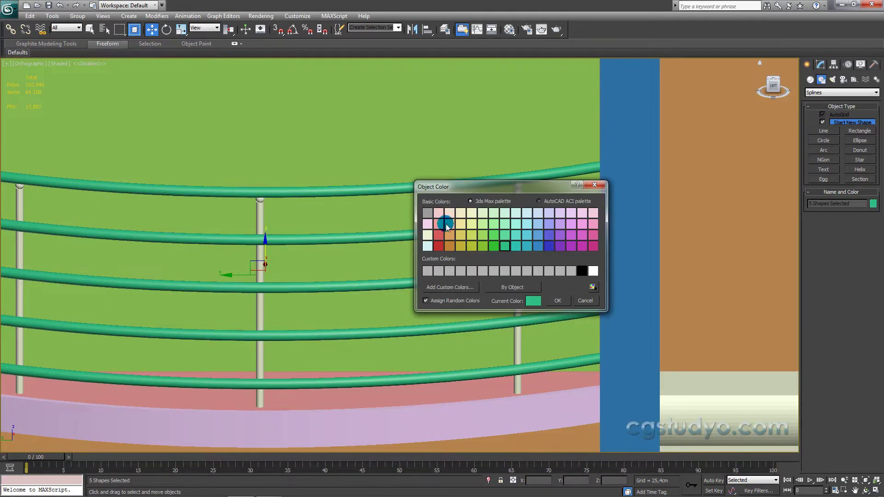
{"action": "left_click", "coordinate": [557, 302]}
{"action": "middle_click_drag", "start_coordinate": [555, 301], "coordinate": [407, 241], "text": "alt"}
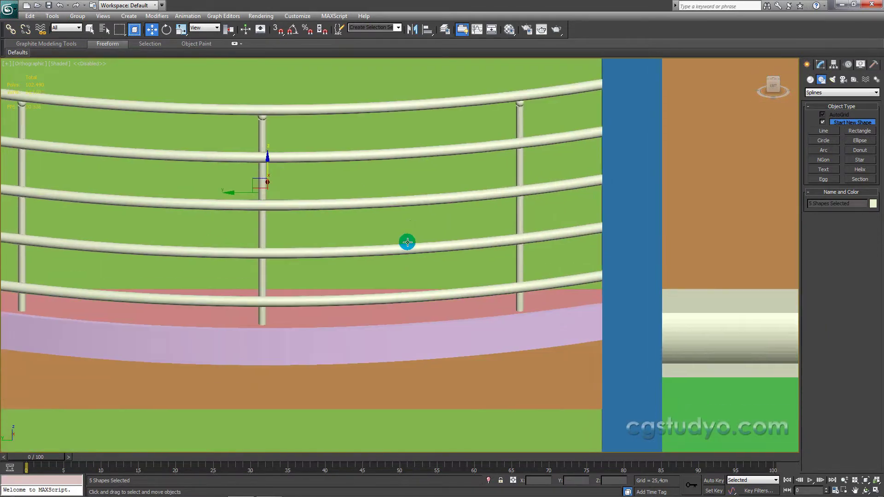
{"action": "scroll", "coordinate": [394, 259], "scroll_direction": "down", "scroll_amount": 2}
{"action": "scroll", "coordinate": [391, 265], "scroll_direction": "up", "scroll_amount": 3}
{"action": "scroll", "coordinate": [391, 264], "scroll_direction": "down", "scroll_amount": 1}
{"action": "scroll", "coordinate": [387, 264], "scroll_direction": "down", "scroll_amount": 3}
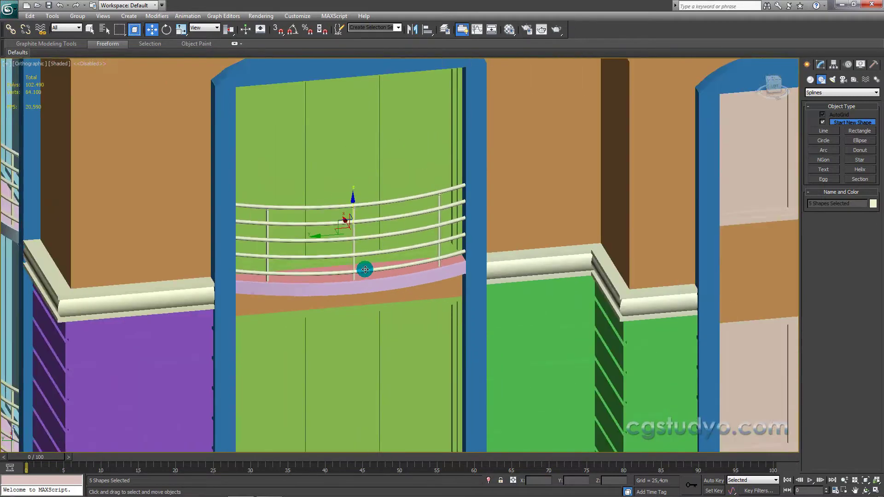
{"action": "scroll", "coordinate": [380, 263], "scroll_direction": "down", "scroll_amount": 2}
{"action": "scroll", "coordinate": [376, 261], "scroll_direction": "down", "scroll_amount": 1}
{"action": "scroll", "coordinate": [376, 261], "scroll_direction": "down", "scroll_amount": 1}
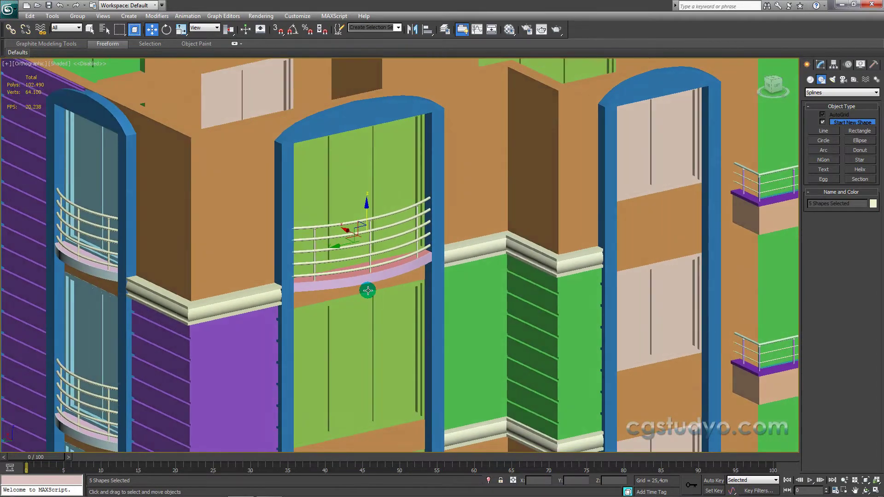
{"action": "scroll", "coordinate": [366, 294], "scroll_direction": "up", "scroll_amount": 4}
Step: Set the slab Line548's object colour to light blue
{"action": "left_click", "coordinate": [366, 295]}
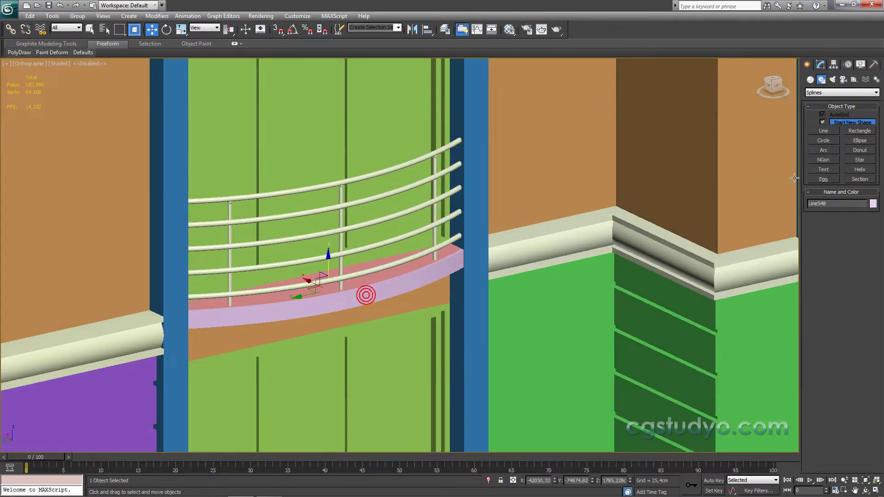
{"action": "left_click", "coordinate": [872, 205]}
{"action": "middle_click_drag", "start_coordinate": [397, 189], "coordinate": [544, 200]}
{"action": "left_click", "coordinate": [536, 213]}
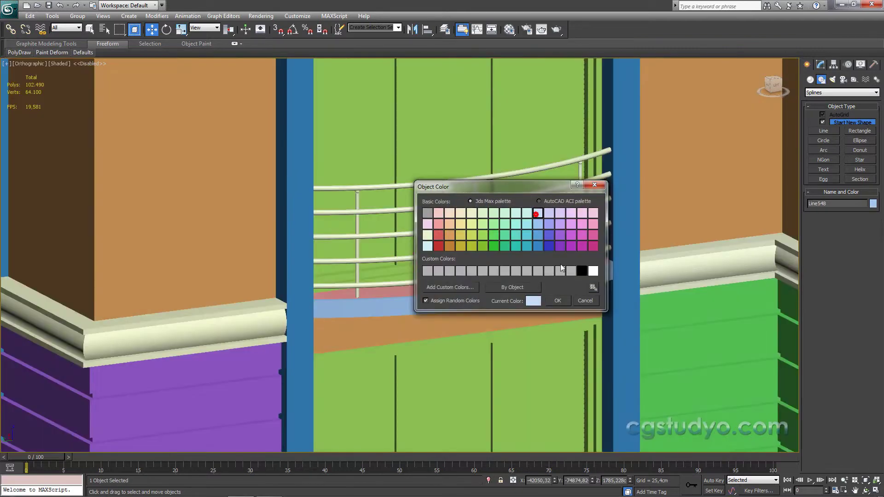
{"action": "left_click", "coordinate": [557, 301]}
{"action": "scroll", "coordinate": [454, 220], "scroll_direction": "up", "scroll_amount": 2}
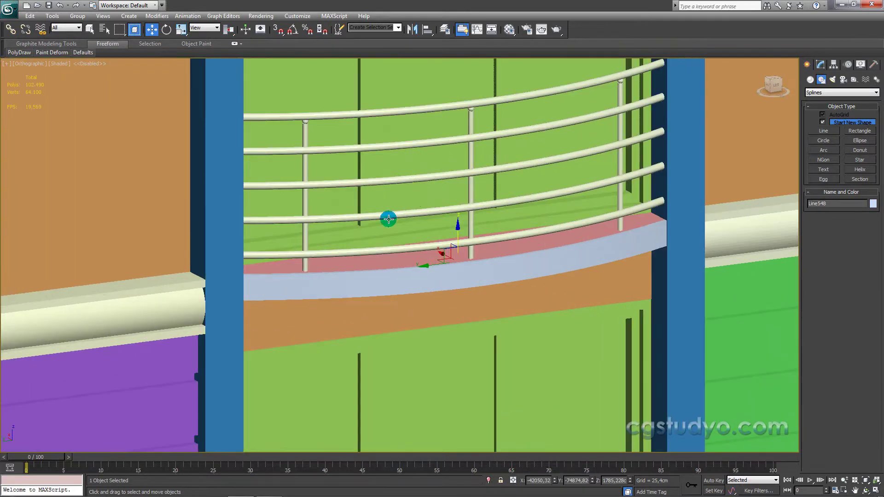
{"action": "key", "text": "F3"}
Step: In the Top view, box-select all 13 balcony parts
{"action": "key", "text": "t"}
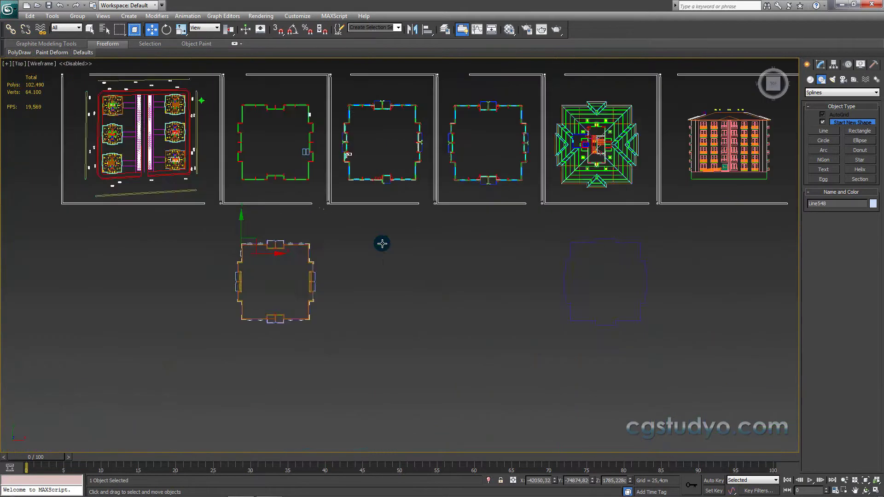
{"action": "key", "text": "z"}
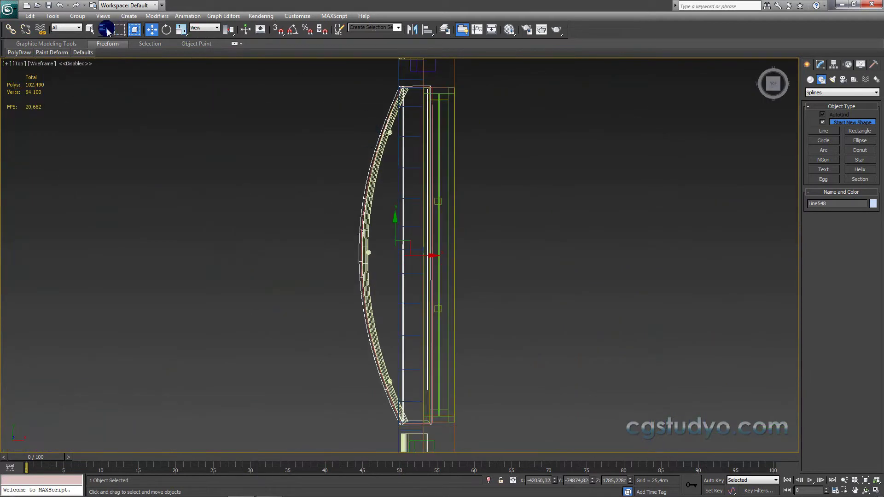
{"action": "left_click", "coordinate": [90, 29]}
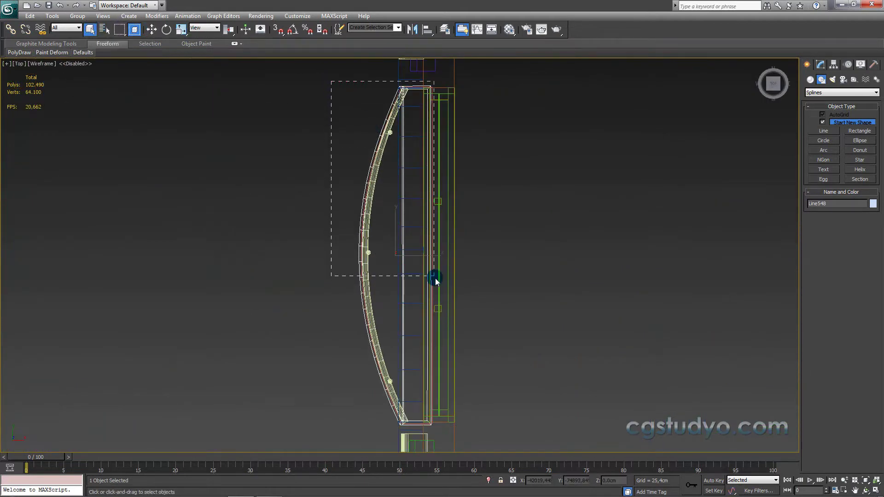
{"action": "left_click_drag", "start_coordinate": [435, 278], "coordinate": [435, 417]}
{"action": "left_click_drag", "start_coordinate": [440, 430], "coordinate": [441, 429]}
{"action": "mouse_move", "coordinate": [175, 97]}
{"action": "middle_mouse_down", "text": "alt"}
{"action": "mouse_move", "coordinate": [234, 172]}
{"action": "mouse_move", "coordinate": [267, 137]}
{"action": "middle_mouse_up", "text": "alt"}
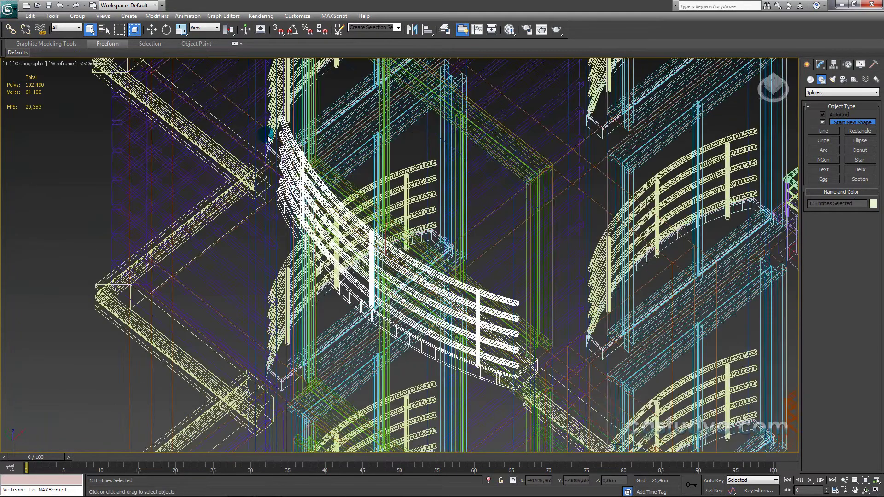
{"action": "key", "text": "F3"}
Step: Nudge the selected balcony slightly down-left, then start grouping its parts
{"action": "key", "text": "w"}
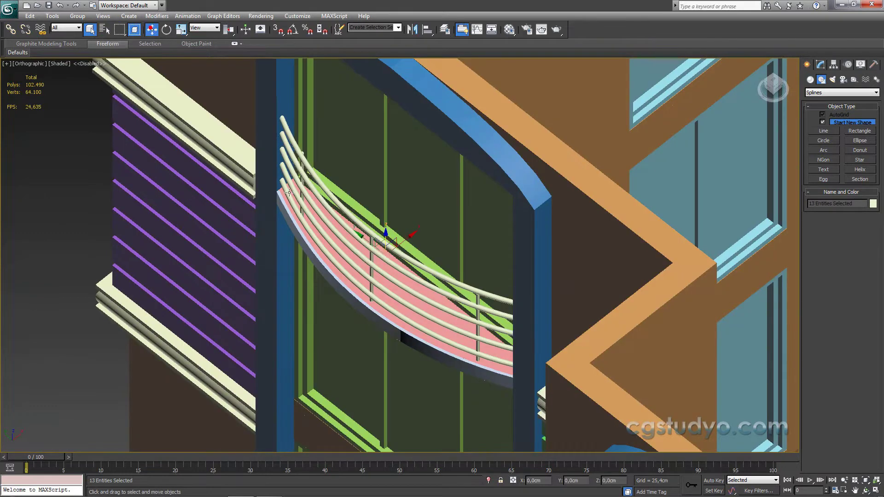
{"action": "scroll", "coordinate": [435, 138], "scroll_direction": "up", "scroll_amount": 2}
{"action": "mouse_move", "coordinate": [396, 156]}
{"action": "left_mouse_down"}
{"action": "mouse_move", "coordinate": [350, 170]}
{"action": "mouse_move", "coordinate": [319, 200]}
{"action": "left_mouse_up"}
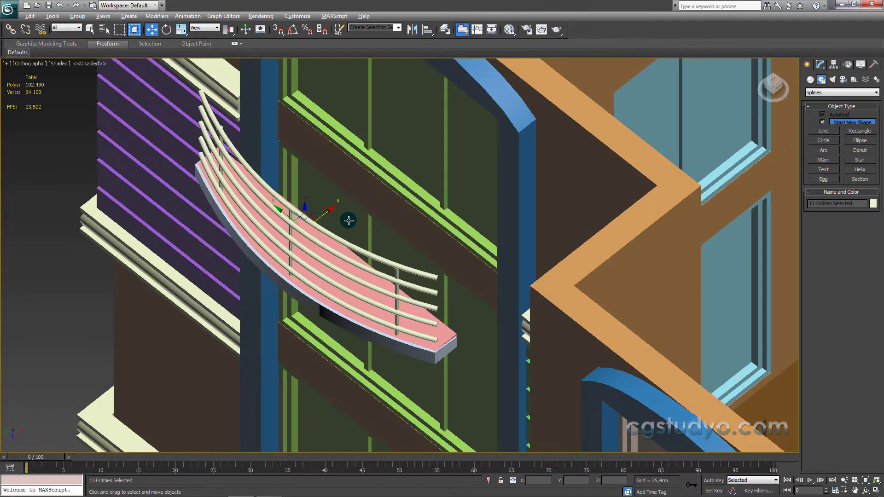
{"action": "mouse_move", "coordinate": [348, 219]}
{"action": "middle_mouse_down", "text": "alt"}
{"action": "mouse_move", "coordinate": [249, 126]}
{"action": "mouse_move", "coordinate": [290, 95]}
{"action": "mouse_move", "coordinate": [311, 91]}
{"action": "mouse_move", "coordinate": [338, 110]}
{"action": "mouse_move", "coordinate": [336, 128]}
{"action": "middle_mouse_up", "text": "alt"}
{"action": "scroll", "coordinate": [294, 206], "scroll_direction": "up", "scroll_amount": 3}
{"action": "scroll", "coordinate": [297, 208], "scroll_direction": "down", "scroll_amount": 3}
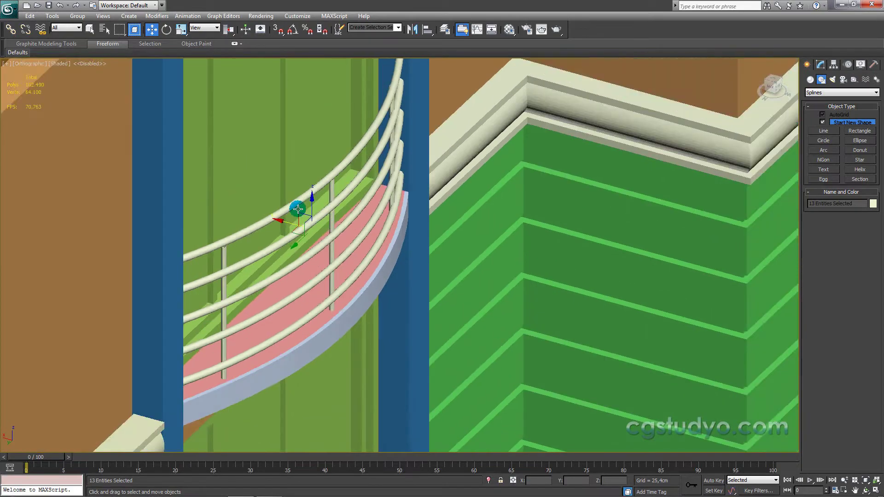
{"action": "mouse_move", "coordinate": [296, 207]}
{"action": "middle_mouse_down", "text": "alt"}
{"action": "mouse_move", "coordinate": [251, 188]}
{"action": "mouse_move", "coordinate": [173, 194]}
{"action": "mouse_move", "coordinate": [233, 183]}
{"action": "mouse_move", "coordinate": [238, 170]}
{"action": "middle_mouse_up", "text": "alt"}
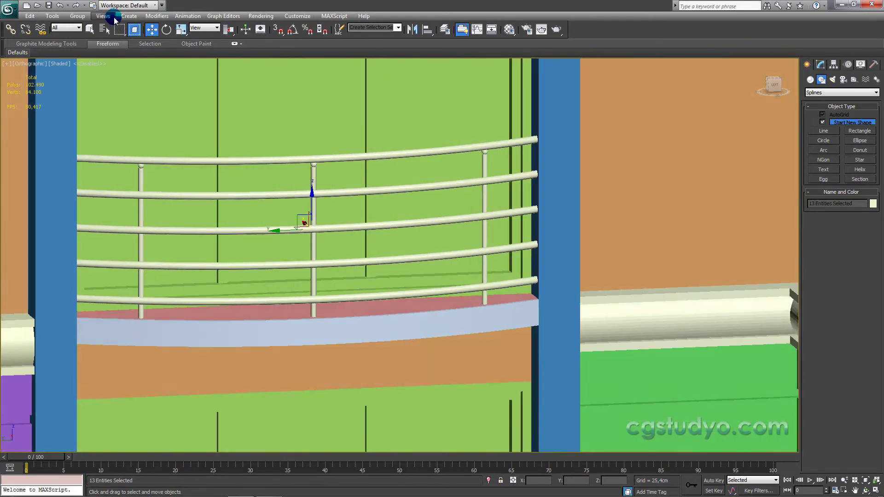
{"action": "left_click", "coordinate": [77, 16]}
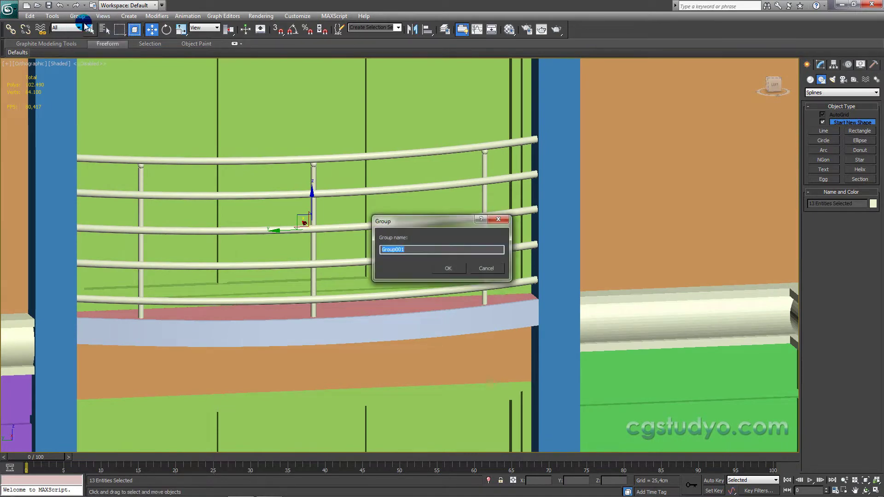
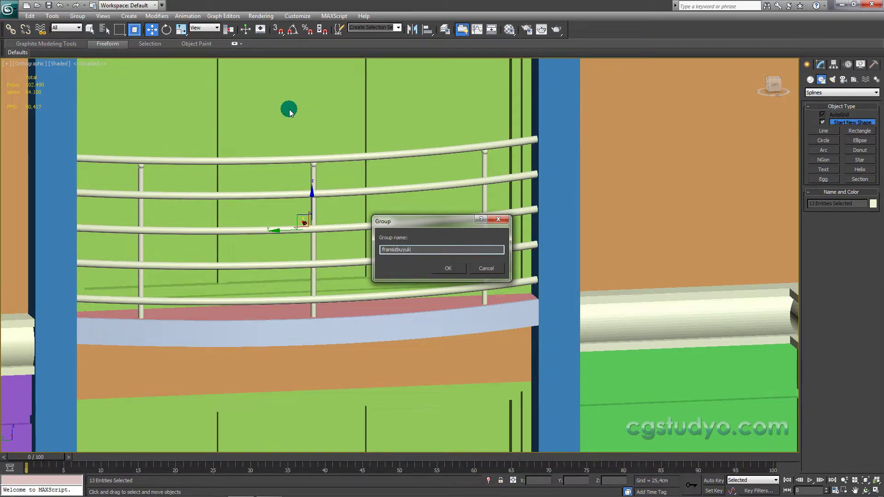
Step: Group the 13 curved railing parts as fransizbuyuk01
{"action": "left_click", "coordinate": [448, 268]}
{"action": "mouse_move", "coordinate": [372, 248]}
{"action": "middle_mouse_down"}
{"action": "mouse_move", "coordinate": [372, 214]}
{"action": "mouse_move", "coordinate": [345, 217]}
{"action": "middle_mouse_up"}
{"action": "scroll", "coordinate": [372, 214], "scroll_direction": "down", "scroll_amount": 5}
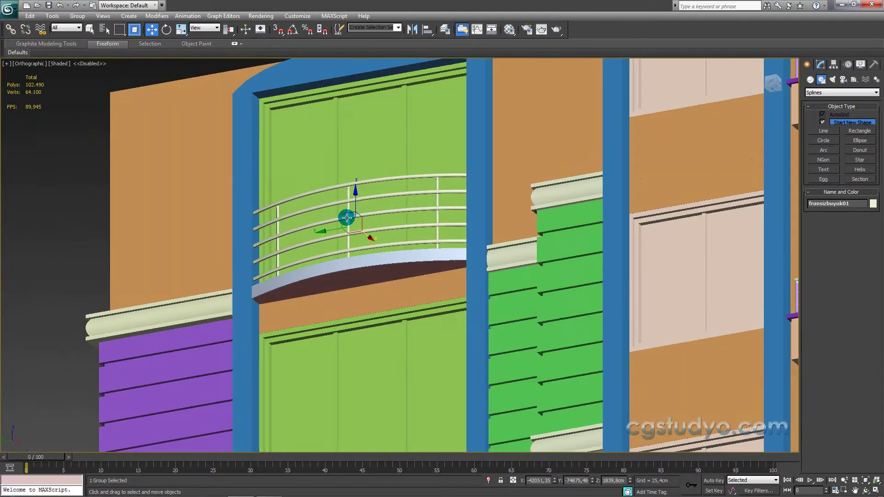
Step: Inspect the grouped railing from the front view in wireframe and shaded display
{"action": "key", "text": "f"}
{"action": "scroll", "coordinate": [366, 231], "scroll_direction": "up", "scroll_amount": 8}
{"action": "scroll", "coordinate": [366, 217], "scroll_direction": "down", "scroll_amount": 4}
{"action": "scroll", "coordinate": [366, 217], "scroll_direction": "down", "scroll_amount": 2}
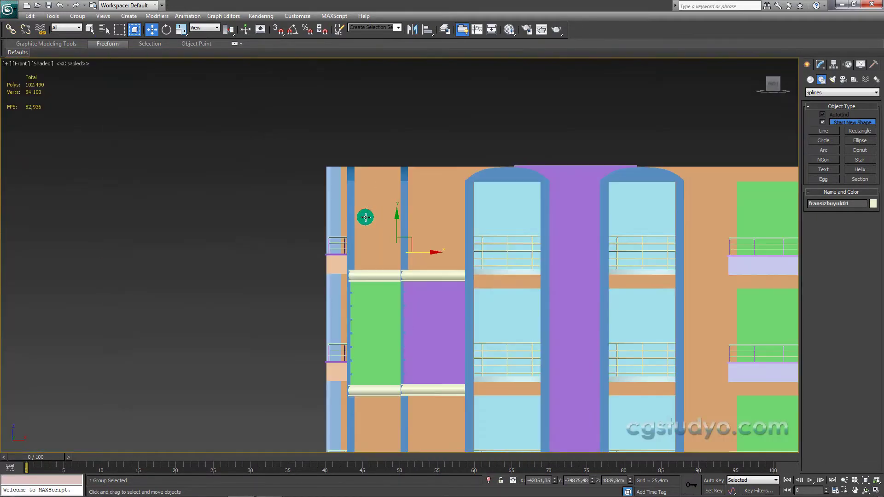
{"action": "middle_click_drag", "start_coordinate": [373, 169], "coordinate": [385, 123]}
{"action": "scroll", "coordinate": [391, 153], "scroll_direction": "up", "scroll_amount": 2}
{"action": "key", "text": "F3"}
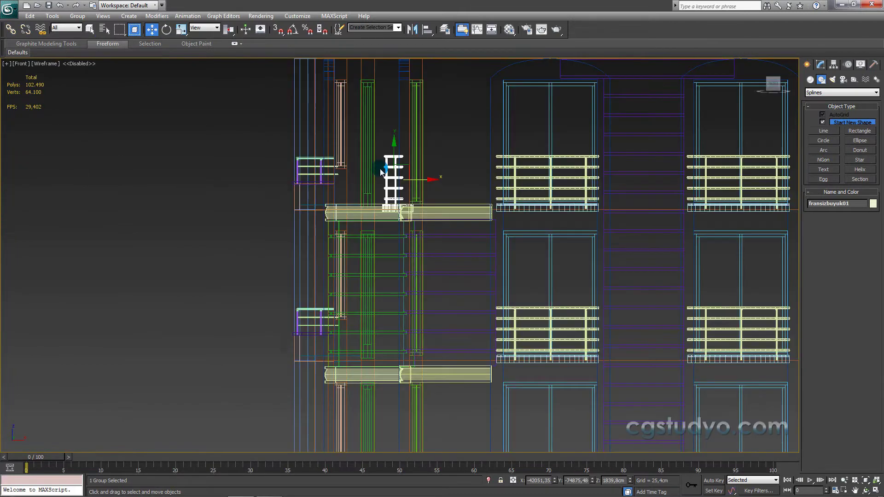
{"action": "scroll", "coordinate": [378, 155], "scroll_direction": "up", "scroll_amount": 2}
{"action": "mouse_move", "coordinate": [377, 138]}
{"action": "middle_mouse_down"}
{"action": "mouse_move", "coordinate": [376, 120]}
{"action": "mouse_move", "coordinate": [408, 170]}
{"action": "mouse_move", "coordinate": [448, 176]}
{"action": "middle_mouse_up"}
{"action": "key", "text": "F3"}
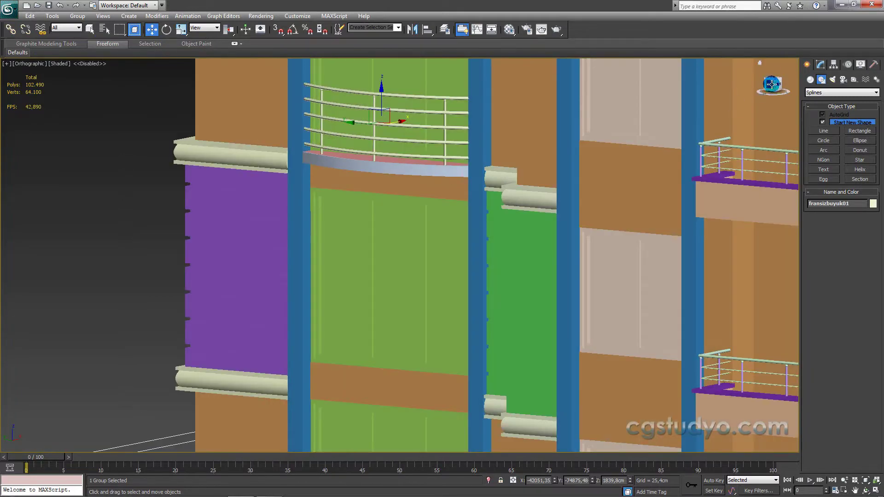
Step: Frame the railing in the Left view with wireframe display
{"action": "left_click", "coordinate": [771, 85]}
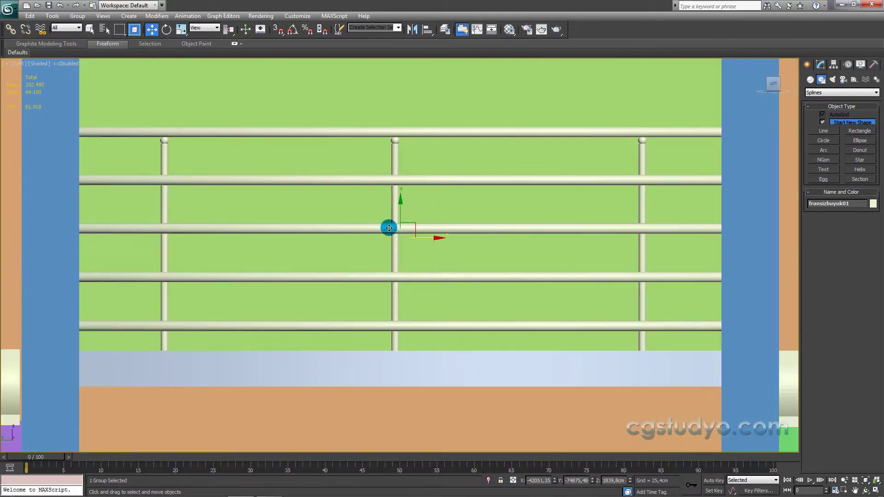
{"action": "scroll", "coordinate": [416, 166], "scroll_direction": "down", "scroll_amount": 5}
{"action": "scroll", "coordinate": [420, 111], "scroll_direction": "down", "scroll_amount": 2}
{"action": "scroll", "coordinate": [416, 136], "scroll_direction": "up", "scroll_amount": 2}
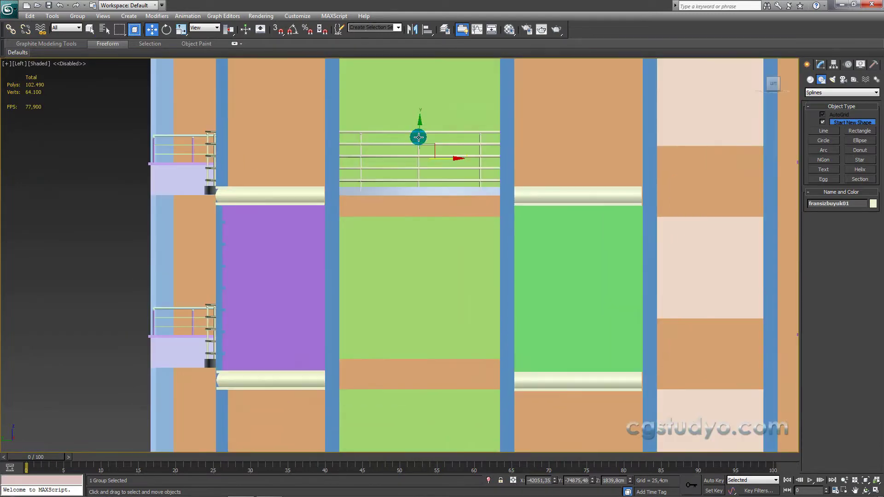
{"action": "key", "text": "F3"}
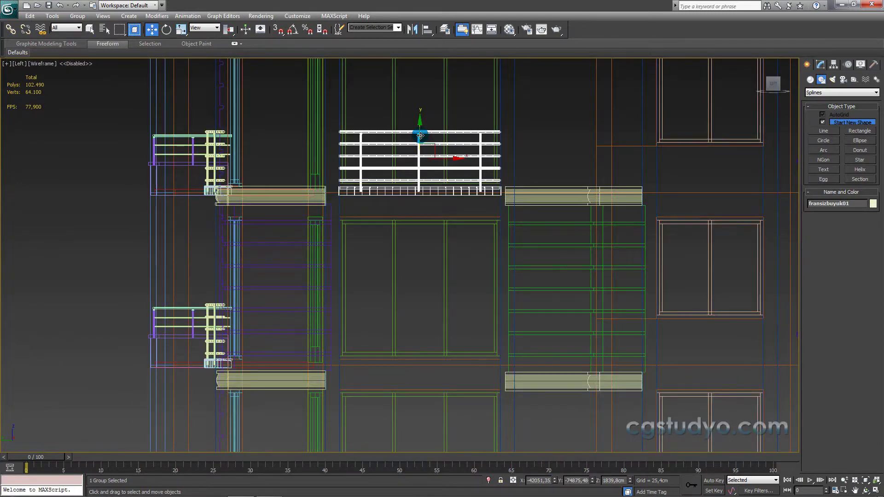
{"action": "middle_click_drag", "start_coordinate": [420, 136], "coordinate": [420, 106]}
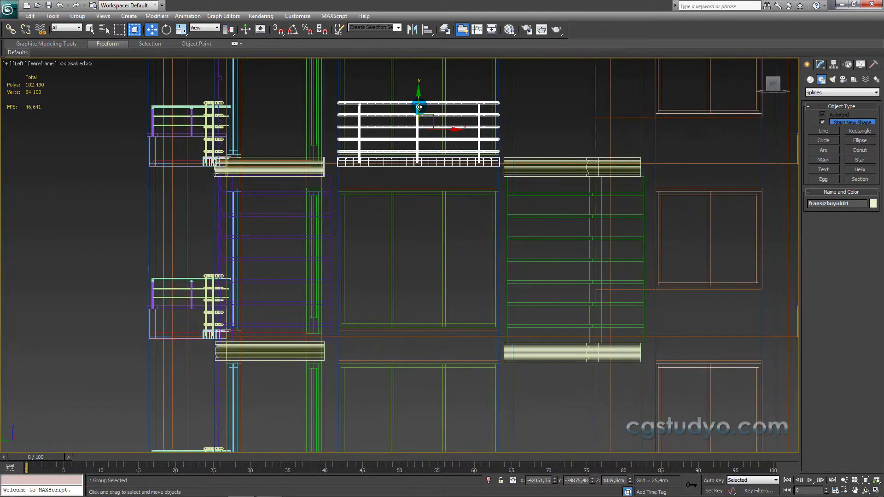
{"action": "scroll", "coordinate": [405, 297], "scroll_direction": "down", "scroll_amount": 2}
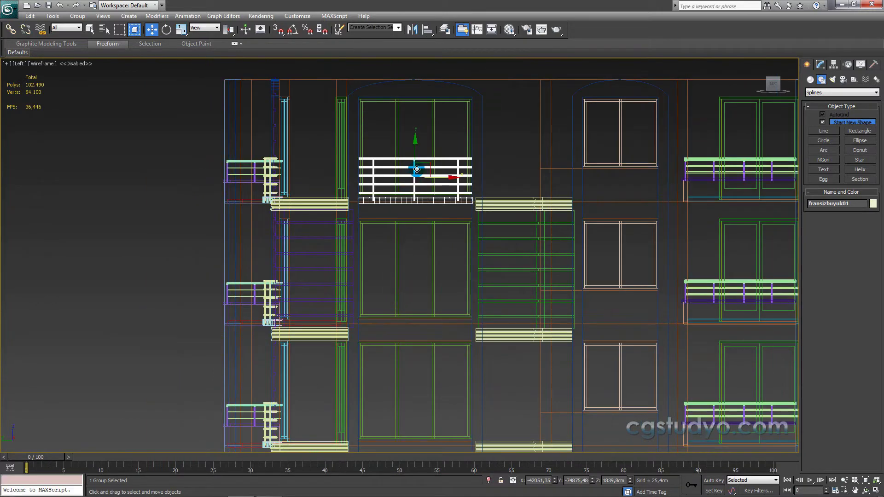
Step: Instance the railing as fransizbuyuk002 one floor down and align it to the lower balcony
{"action": "left_click_drag", "start_coordinate": [417, 149], "coordinate": [417, 234], "text": "shift"}
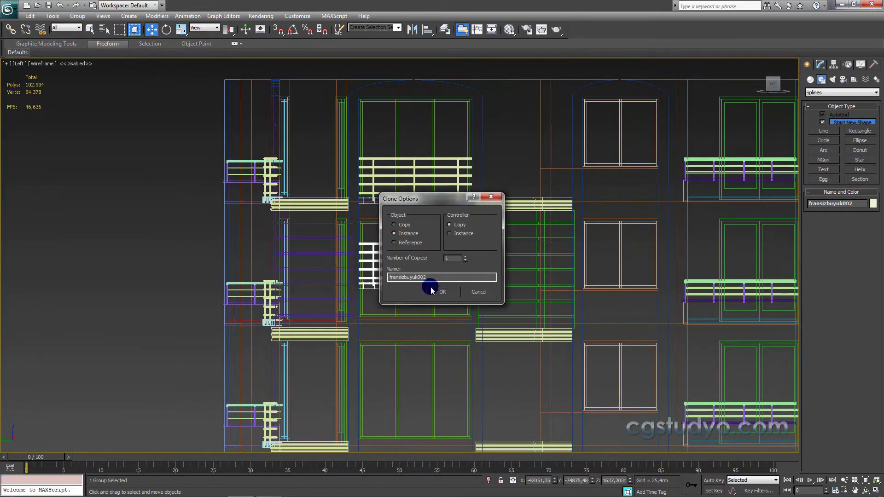
{"action": "left_click", "coordinate": [433, 294]}
{"action": "scroll", "coordinate": [405, 341], "scroll_direction": "up", "scroll_amount": 2}
{"action": "left_click", "coordinate": [427, 29]}
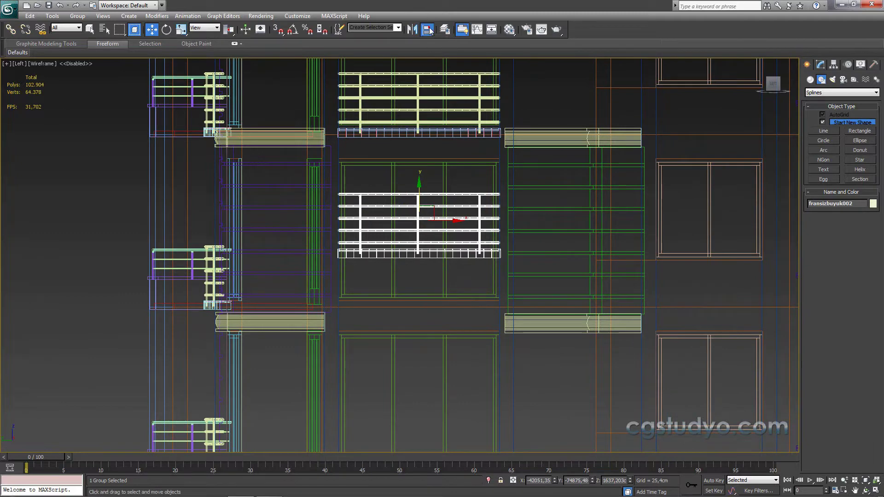
{"action": "left_click", "coordinate": [209, 305]}
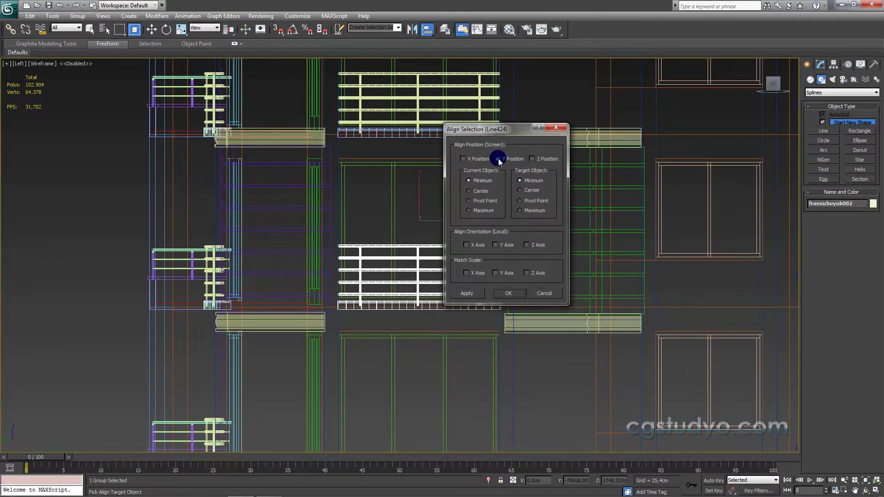
Step: Apply the Y Position minimum alignment to fransizbuyuk002 and return to shaded view
{"action": "left_click", "coordinate": [506, 293]}
{"action": "key", "text": "F3"}
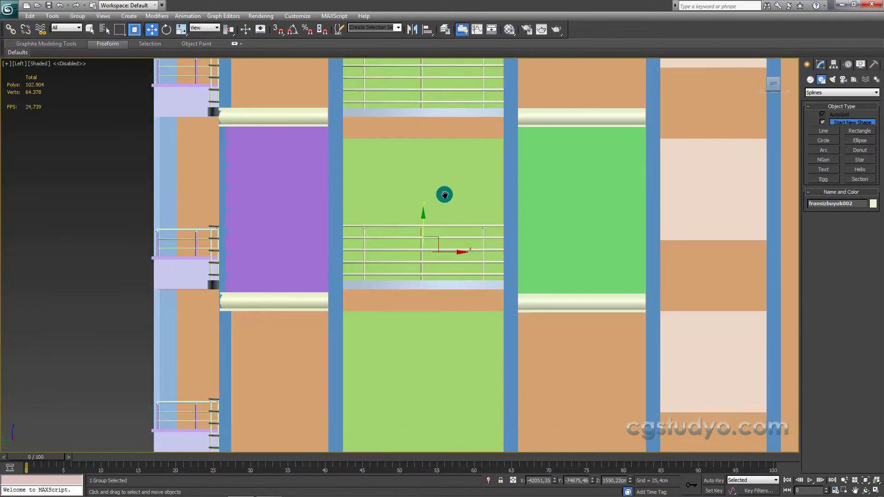
{"action": "scroll", "coordinate": [437, 193], "scroll_direction": "up", "scroll_amount": 3}
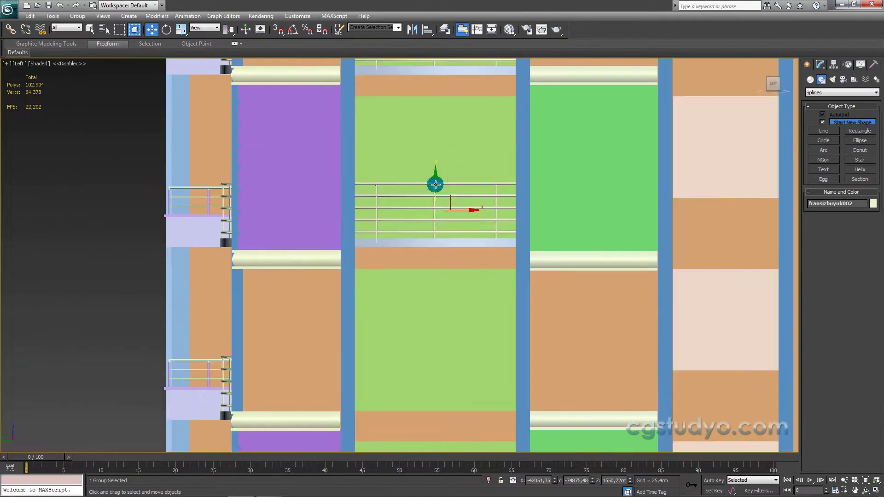
{"action": "middle_click_drag", "start_coordinate": [435, 184], "coordinate": [425, 121]}
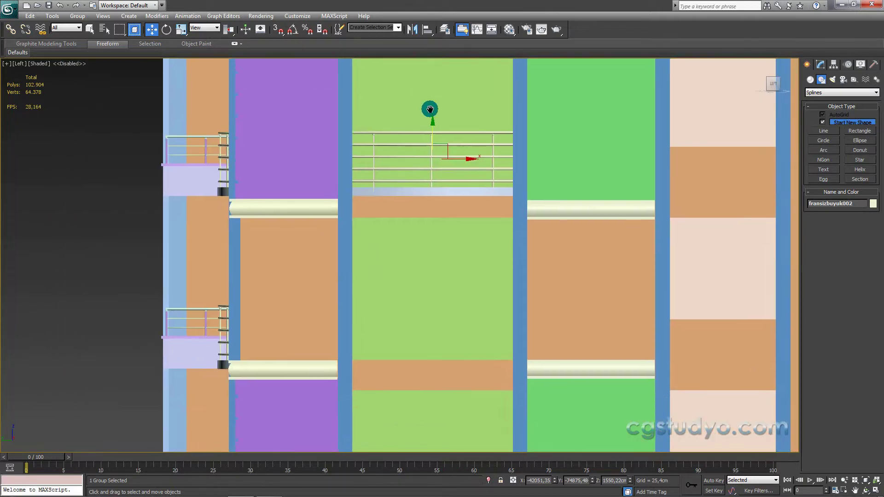
Step: Instance the railing as fransizbuyuk003 onto the next balcony down
{"action": "left_click_drag", "start_coordinate": [431, 115], "coordinate": [426, 293], "text": "shift"}
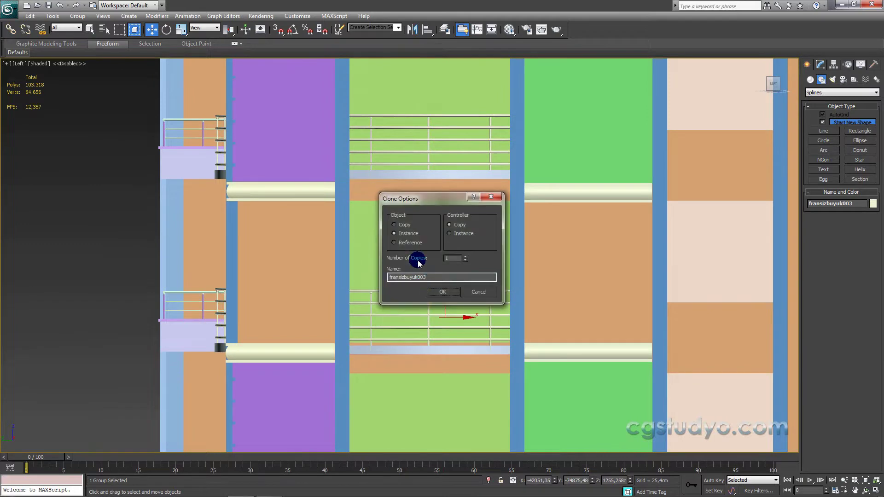
{"action": "left_click", "coordinate": [443, 293]}
{"action": "scroll", "coordinate": [414, 176], "scroll_direction": "up", "scroll_amount": 3}
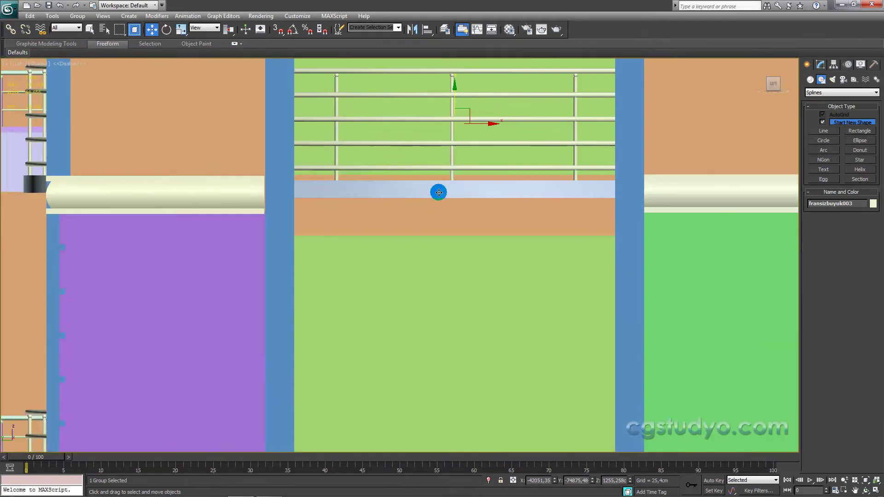
{"action": "scroll", "coordinate": [438, 192], "scroll_direction": "up", "scroll_amount": 2}
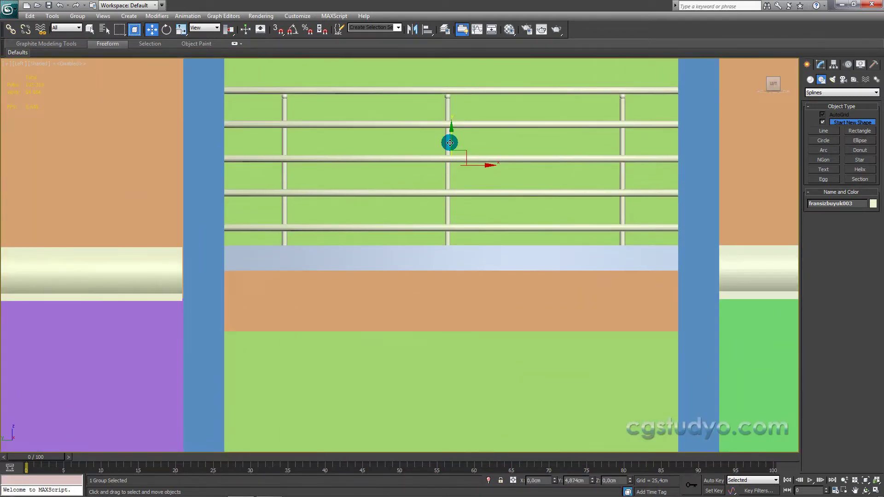
{"action": "scroll", "coordinate": [427, 175], "scroll_direction": "down", "scroll_amount": 4}
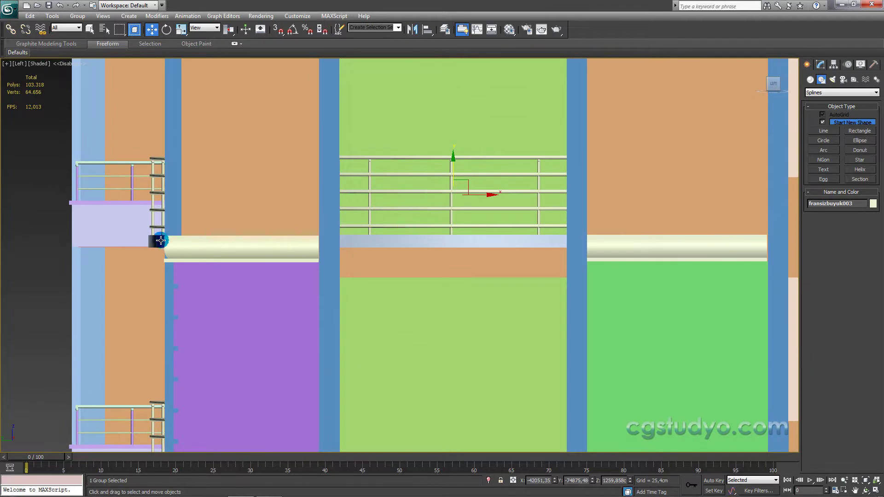
{"action": "scroll", "coordinate": [335, 195], "scroll_direction": "down", "scroll_amount": 2}
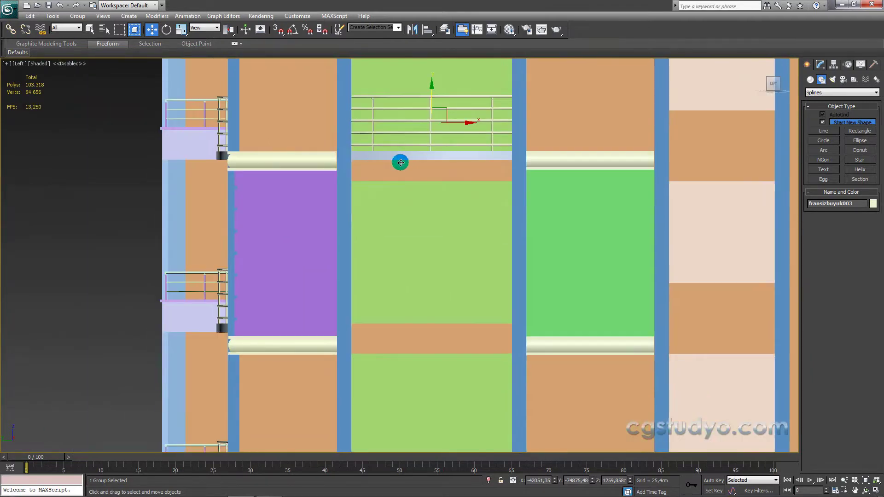
Step: Instance fransizbuyuk004 onto the lower balcony and raise it slightly onto the slab
{"action": "left_click_drag", "start_coordinate": [431, 100], "coordinate": [419, 272], "text": "shift"}
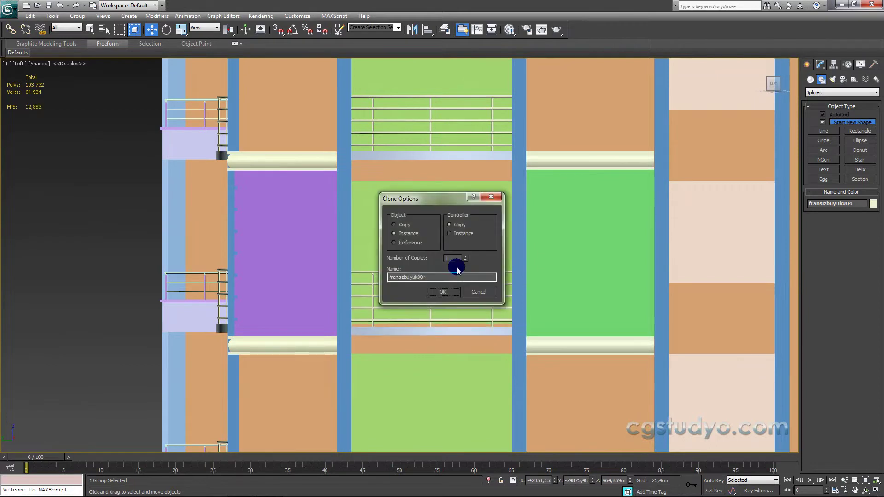
{"action": "left_click", "coordinate": [437, 292]}
{"action": "scroll", "coordinate": [431, 233], "scroll_direction": "up", "scroll_amount": 4}
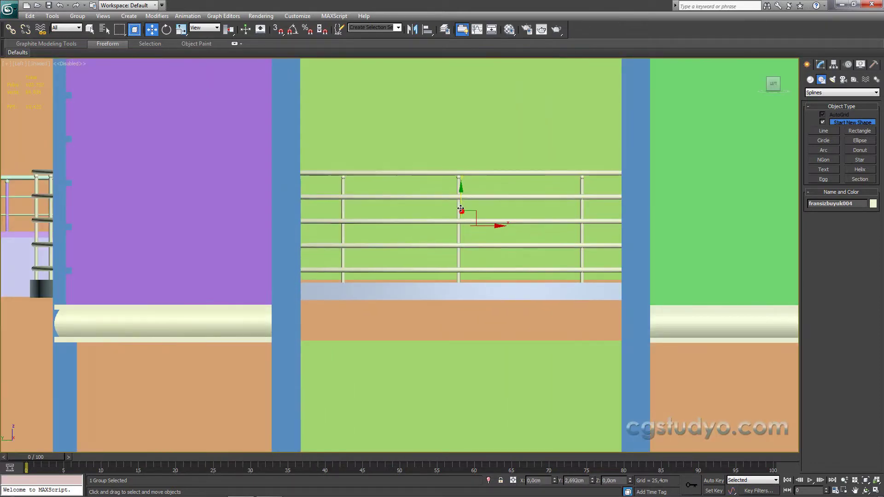
{"action": "left_click_drag", "start_coordinate": [460, 208], "coordinate": [417, 262]}
{"action": "scroll", "coordinate": [457, 206], "scroll_direction": "down", "scroll_amount": 4}
Step: Confirm fransizbuyuk005 as another instanced railing copy
{"action": "scroll", "coordinate": [446, 179], "scroll_direction": "down", "scroll_amount": 2}
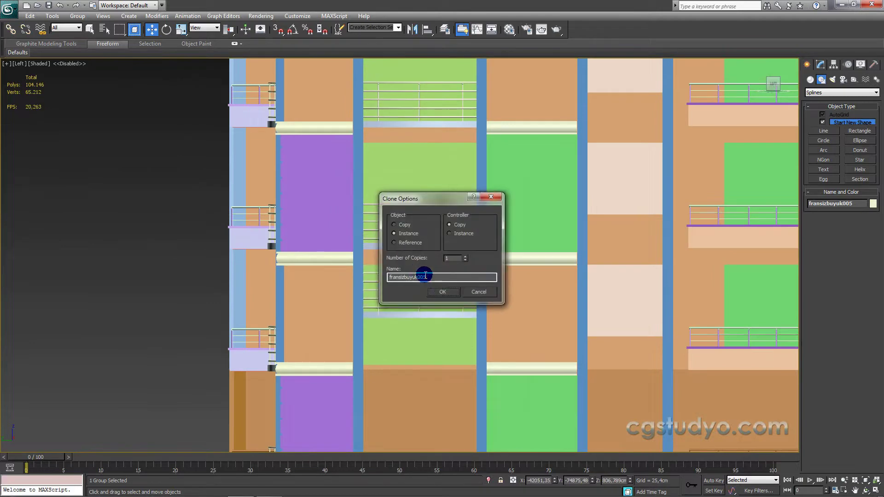
{"action": "left_click", "coordinate": [441, 295]}
{"action": "scroll", "coordinate": [432, 276], "scroll_direction": "down", "scroll_amount": 2}
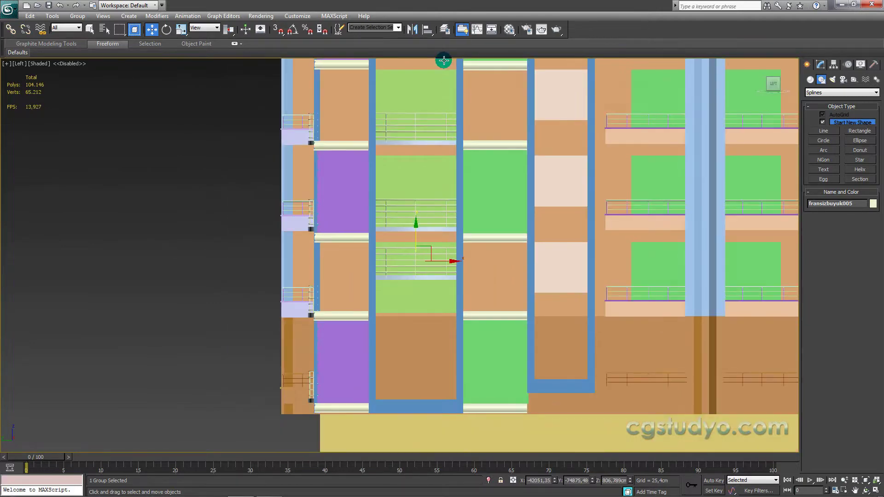
Step: Align fransizbuyuk005's bottom edge to the existing railing along Y
{"action": "left_click", "coordinate": [422, 31]}
{"action": "scroll", "coordinate": [359, 150], "scroll_direction": "up", "scroll_amount": 2}
{"action": "scroll", "coordinate": [282, 200], "scroll_direction": "up", "scroll_amount": 2}
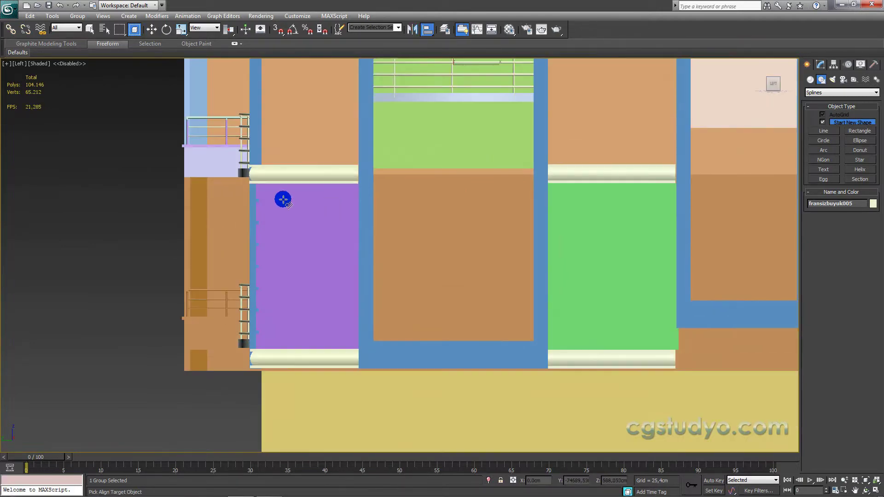
{"action": "left_click", "coordinate": [243, 173]}
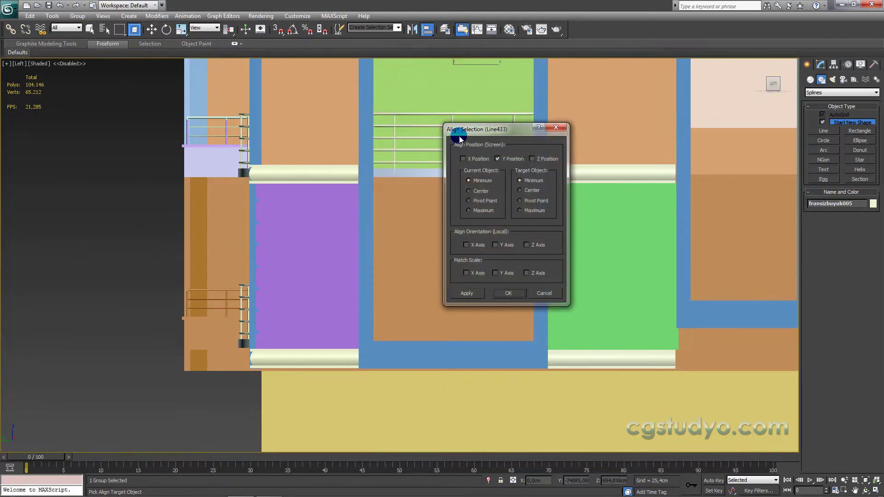
{"action": "left_click", "coordinate": [482, 184]}
{"action": "left_click", "coordinate": [468, 190]}
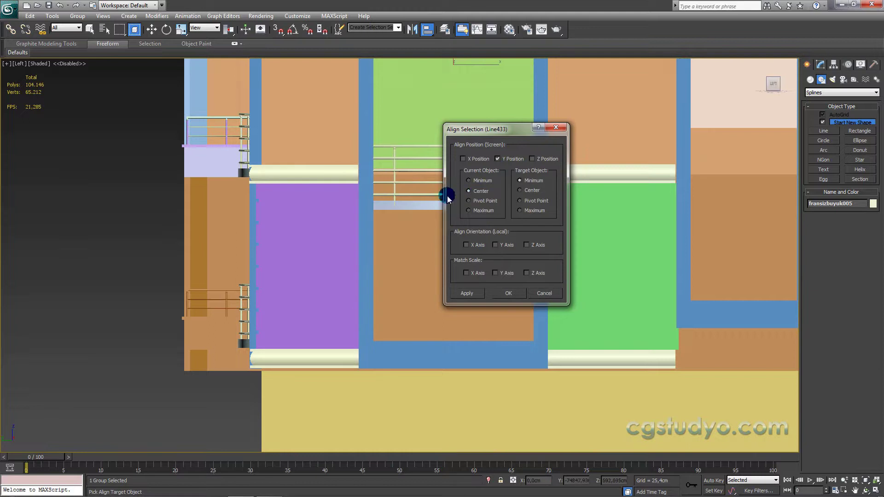
{"action": "left_click", "coordinate": [481, 180]}
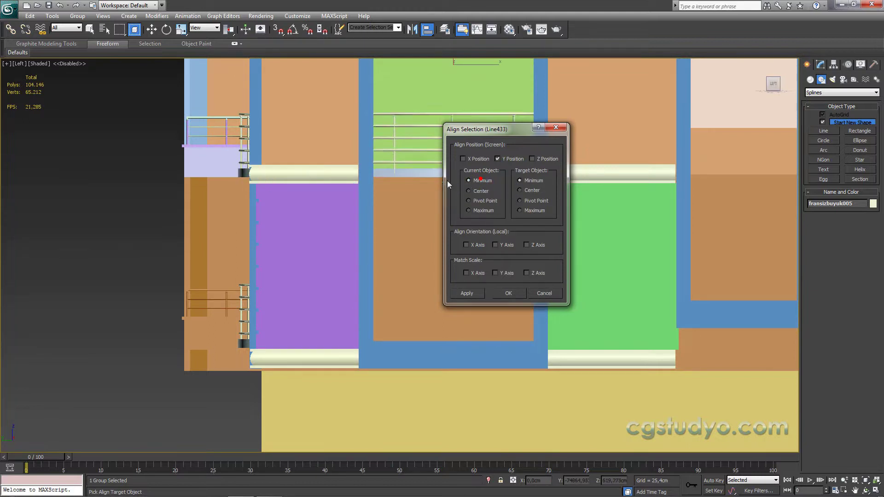
{"action": "left_click", "coordinate": [508, 293]}
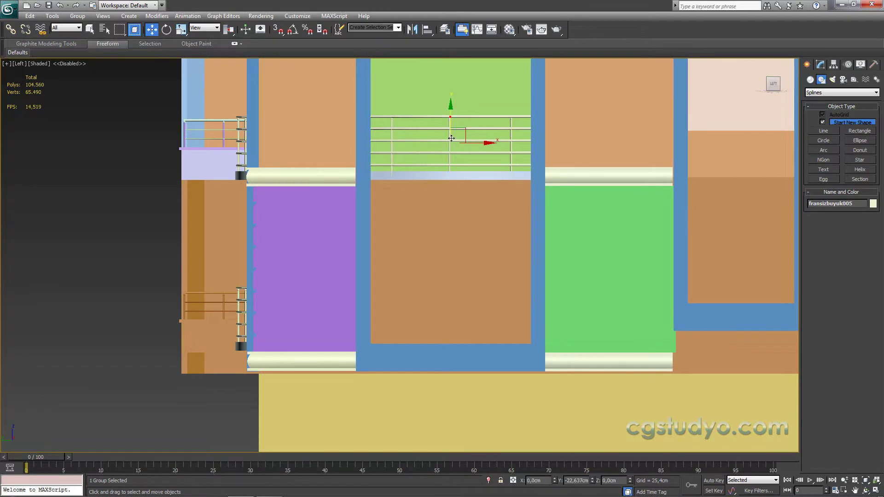
Step: Instance fransizbuyuk006 on the lowest balcony and fine-tune its height just above the sill
{"action": "left_click_drag", "start_coordinate": [453, 113], "coordinate": [453, 287], "text": "shift"}
{"action": "left_click", "coordinate": [440, 293]}
{"action": "middle_click_drag", "start_coordinate": [444, 258], "coordinate": [448, 209]}
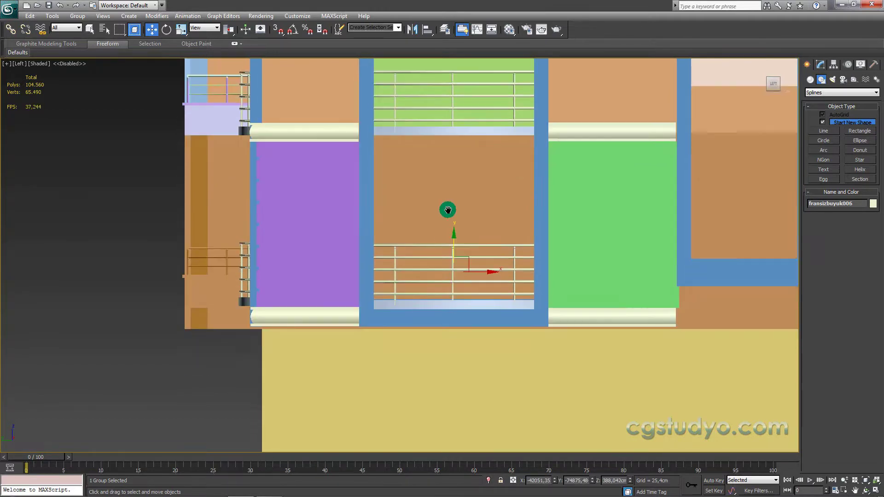
{"action": "scroll", "coordinate": [465, 239], "scroll_direction": "up", "scroll_amount": 2}
{"action": "left_click_drag", "start_coordinate": [476, 249], "coordinate": [475, 215]}
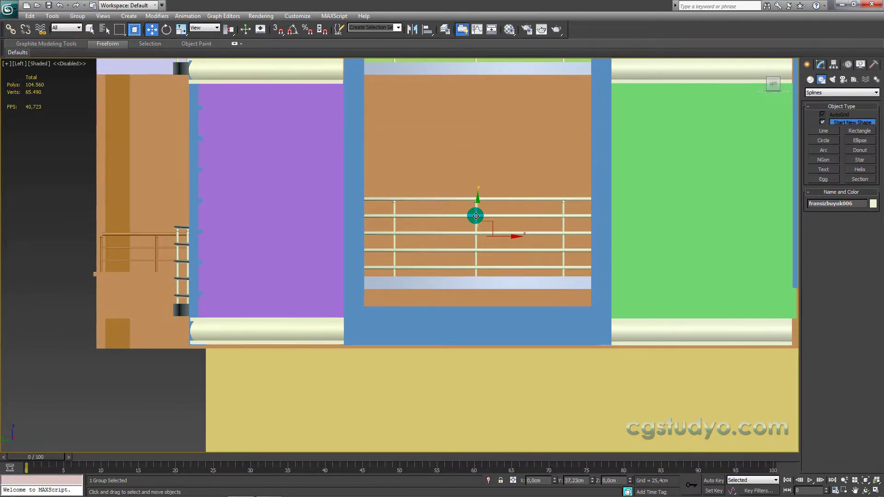
{"action": "left_click_drag", "start_coordinate": [476, 216], "coordinate": [467, 261]}
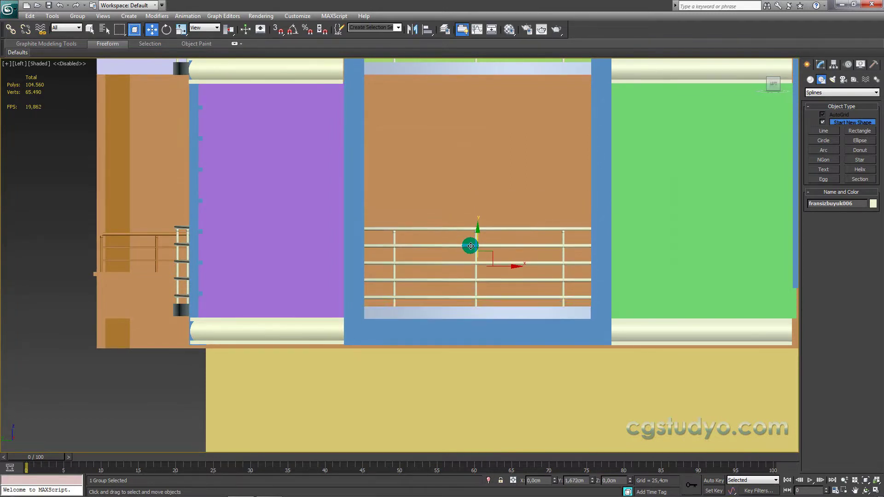
{"action": "key", "text": "F3"}
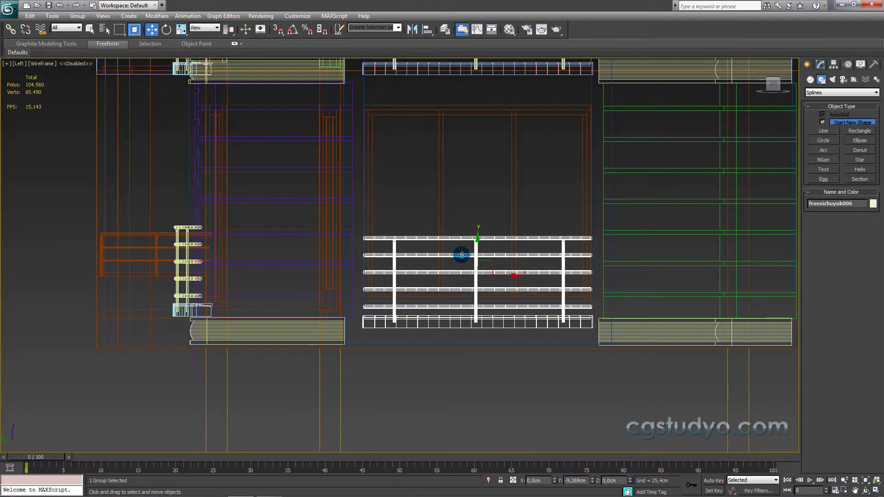
{"action": "left_click_drag", "start_coordinate": [467, 262], "coordinate": [461, 254]}
{"action": "key", "text": "F3"}
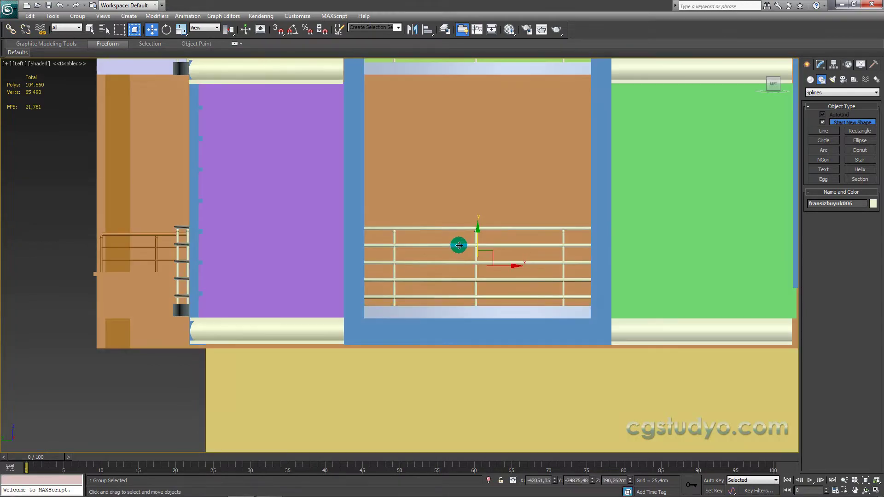
{"action": "key", "text": "F3"}
Step: Orbit the perspective view to inspect the facade corner
{"action": "mouse_move", "coordinate": [458, 243]}
{"action": "middle_mouse_down"}
{"action": "mouse_move", "coordinate": [449, 211]}
{"action": "mouse_move", "coordinate": [466, 193]}
{"action": "mouse_move", "coordinate": [470, 206]}
{"action": "middle_mouse_up"}
{"action": "key", "text": "F3"}
{"action": "scroll", "coordinate": [470, 205], "scroll_direction": "down", "scroll_amount": 5}
{"action": "middle_click_drag", "start_coordinate": [478, 253], "coordinate": [464, 234], "text": "alt"}
{"action": "scroll", "coordinate": [465, 235], "scroll_direction": "down", "scroll_amount": 5}
{"action": "mouse_move", "coordinate": [449, 191]}
{"action": "middle_mouse_down", "text": "alt"}
{"action": "mouse_move", "coordinate": [410, 282]}
{"action": "mouse_move", "coordinate": [386, 229]}
{"action": "mouse_move", "coordinate": [418, 213]}
{"action": "middle_mouse_up", "text": "alt"}
{"action": "mouse_move", "coordinate": [405, 248]}
{"action": "middle_mouse_down", "text": "alt"}
{"action": "mouse_move", "coordinate": [360, 300]}
{"action": "mouse_move", "coordinate": [338, 300]}
{"action": "mouse_move", "coordinate": [345, 296]}
{"action": "mouse_move", "coordinate": [351, 320]}
{"action": "middle_mouse_up", "text": "alt"}
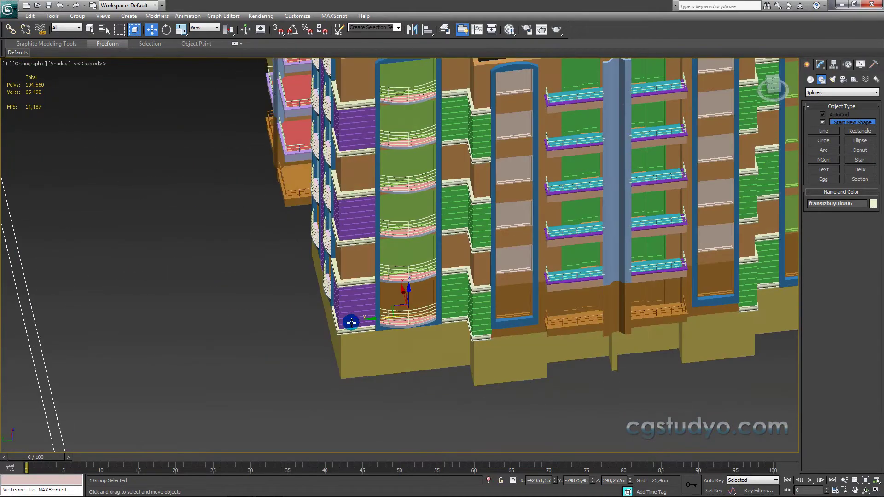
Step: Window-select the six curved railing groups in the wireframe Top view
{"action": "key", "text": "t"}
{"action": "middle_click_drag", "start_coordinate": [322, 286], "coordinate": [311, 297]}
{"action": "key", "text": "F3"}
{"action": "scroll", "coordinate": [377, 197], "scroll_direction": "down", "scroll_amount": 4}
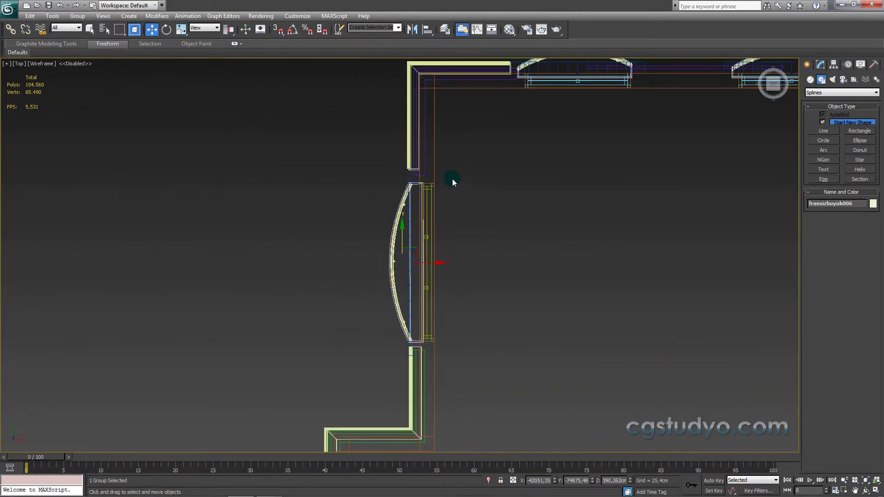
{"action": "left_click", "coordinate": [363, 234]}
{"action": "left_click_drag", "start_coordinate": [376, 173], "coordinate": [421, 288]}
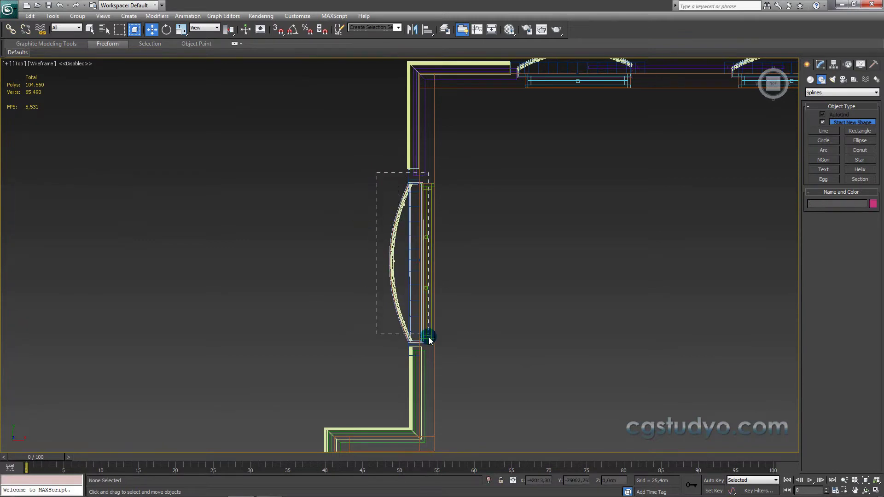
{"action": "left_click_drag", "start_coordinate": [429, 346], "coordinate": [429, 347]}
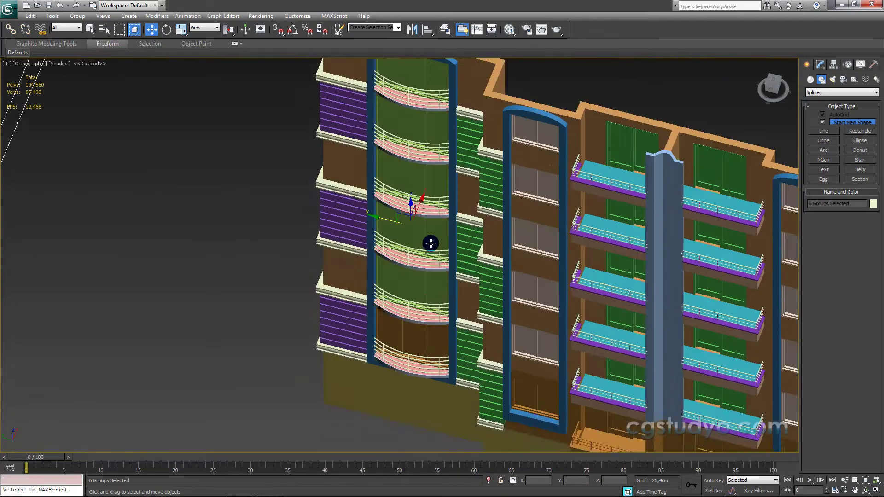
Step: Shift-drag the six railing groups over to the right window column
{"action": "mouse_move", "coordinate": [428, 242]}
{"action": "middle_mouse_down", "text": "alt"}
{"action": "mouse_move", "coordinate": [262, 296]}
{"action": "mouse_move", "coordinate": [405, 290]}
{"action": "middle_mouse_up", "text": "alt"}
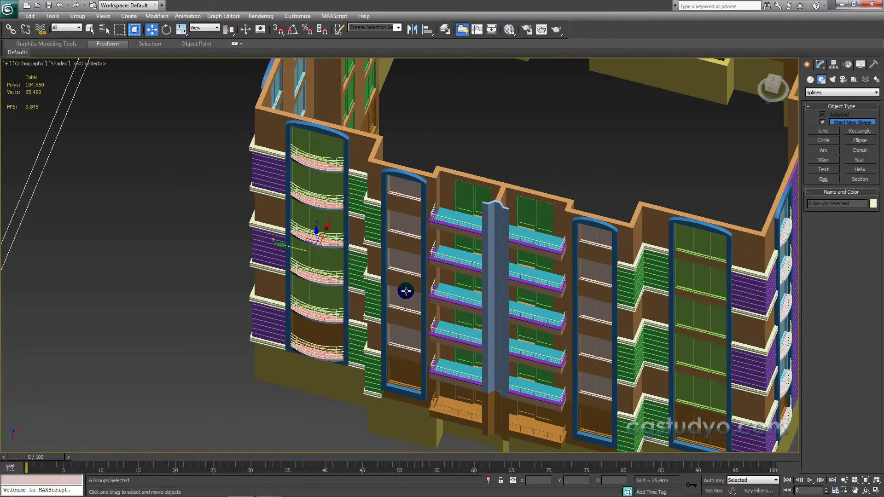
{"action": "scroll", "coordinate": [445, 281], "scroll_direction": "up", "scroll_amount": 3}
{"action": "scroll", "coordinate": [445, 281], "scroll_direction": "down", "scroll_amount": 2}
{"action": "scroll", "coordinate": [267, 262], "scroll_direction": "up", "scroll_amount": 2}
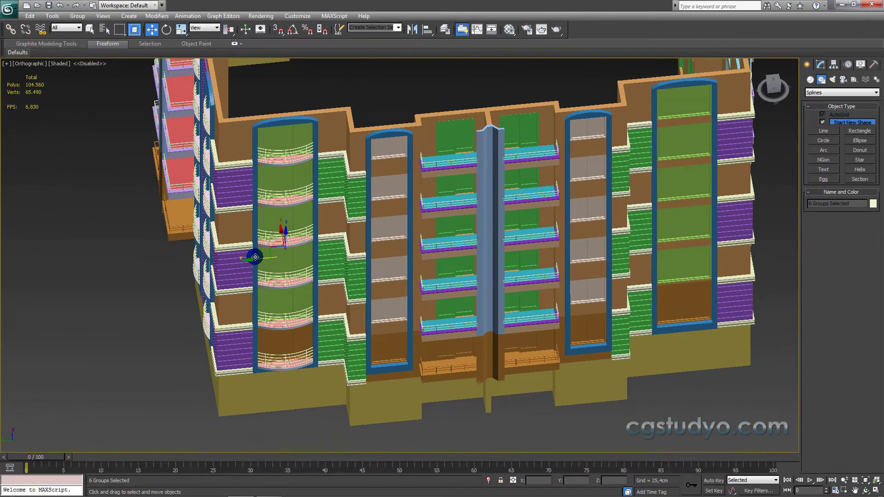
{"action": "left_click_drag", "start_coordinate": [255, 258], "coordinate": [651, 227], "text": "shift"}
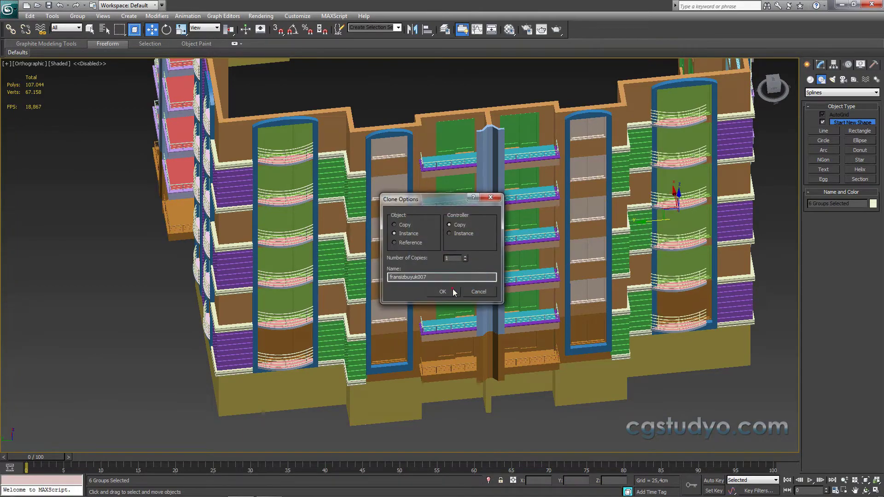
Step: Confirm the six copied railing groups as instances (fransizbuyuk007)
{"action": "left_click", "coordinate": [442, 291]}
{"action": "mouse_move", "coordinate": [376, 271]}
{"action": "middle_mouse_down"}
{"action": "mouse_move", "coordinate": [391, 281]}
{"action": "mouse_move", "coordinate": [487, 276]}
{"action": "mouse_move", "coordinate": [396, 148]}
{"action": "middle_mouse_up"}
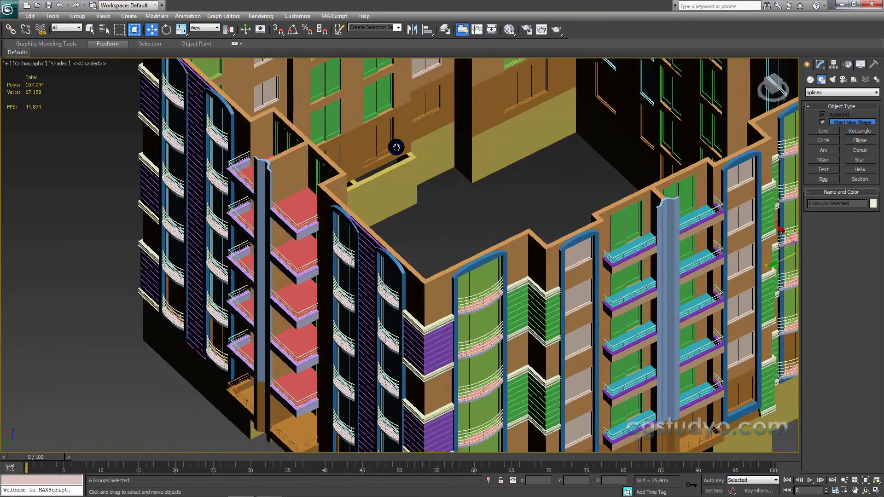
{"action": "scroll", "coordinate": [546, 266], "scroll_direction": "up", "scroll_amount": 5}
{"action": "middle_click_drag", "start_coordinate": [545, 266], "coordinate": [417, 201]}
{"action": "scroll", "coordinate": [383, 310], "scroll_direction": "up", "scroll_amount": 3}
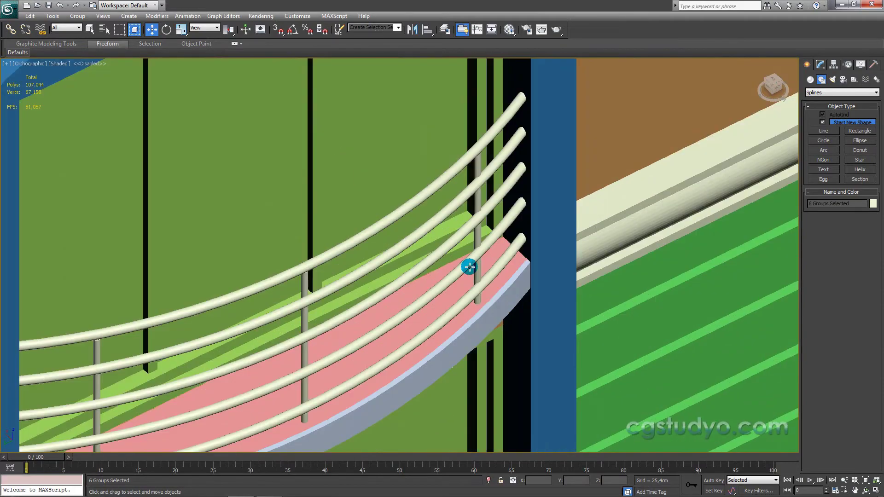
{"action": "scroll", "coordinate": [467, 264], "scroll_direction": "up", "scroll_amount": 2}
{"action": "scroll", "coordinate": [424, 228], "scroll_direction": "up", "scroll_amount": 3}
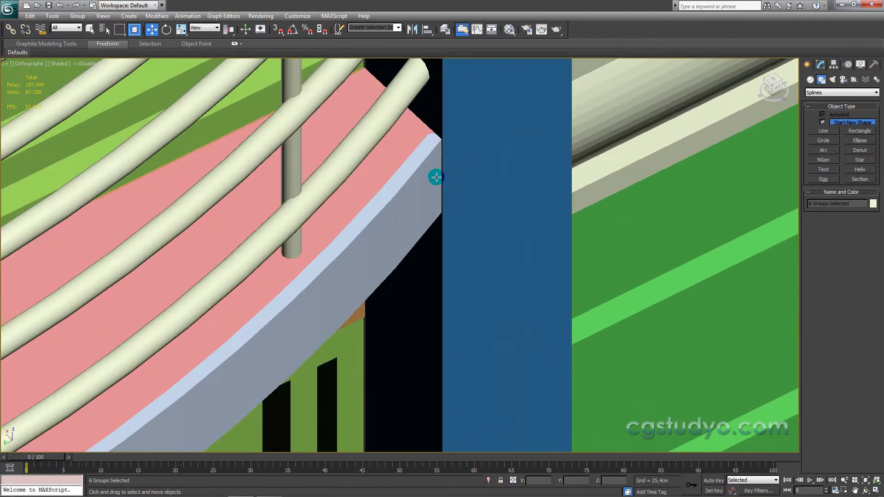
{"action": "scroll", "coordinate": [436, 177], "scroll_direction": "down", "scroll_amount": 3}
{"action": "scroll", "coordinate": [405, 205], "scroll_direction": "down", "scroll_amount": 3}
{"action": "scroll", "coordinate": [460, 213], "scroll_direction": "down", "scroll_amount": 3}
{"action": "middle_click_drag", "start_coordinate": [460, 213], "coordinate": [422, 251]}
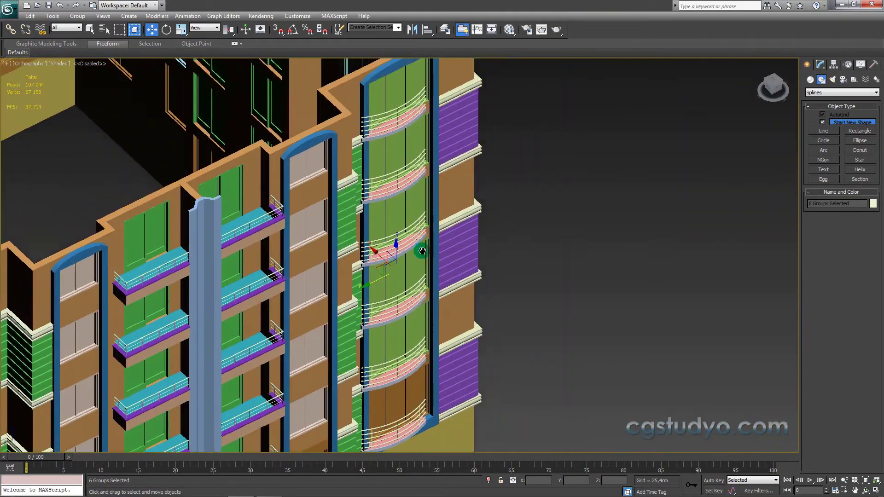
Step: Nudge the copied railings right and up so their ends meet the blue column
{"action": "scroll", "coordinate": [404, 233], "scroll_direction": "up", "scroll_amount": 2}
{"action": "scroll", "coordinate": [351, 147], "scroll_direction": "up", "scroll_amount": 2}
{"action": "scroll", "coordinate": [338, 243], "scroll_direction": "up", "scroll_amount": 3}
{"action": "scroll", "coordinate": [311, 328], "scroll_direction": "up", "scroll_amount": 2}
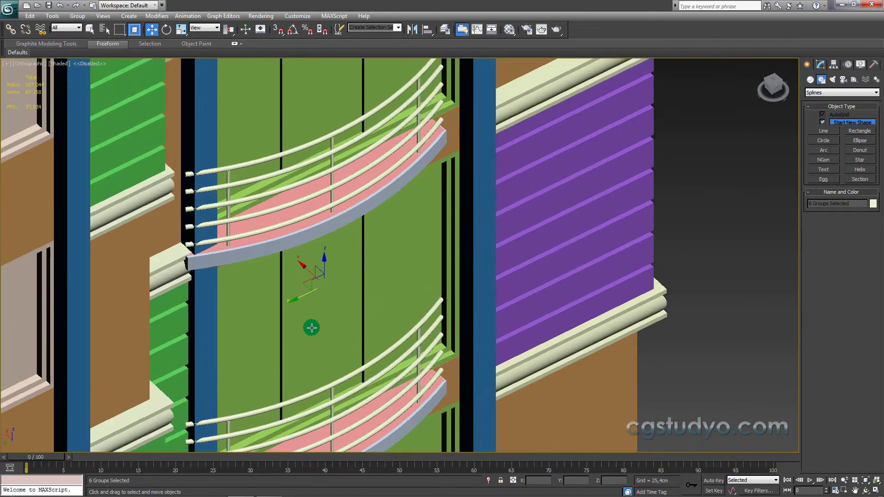
{"action": "mouse_move", "coordinate": [298, 297]}
{"action": "middle_mouse_down"}
{"action": "mouse_move", "coordinate": [316, 282]}
{"action": "mouse_move", "coordinate": [330, 378]}
{"action": "middle_mouse_up"}
{"action": "scroll", "coordinate": [316, 282], "scroll_direction": "up", "scroll_amount": 3}
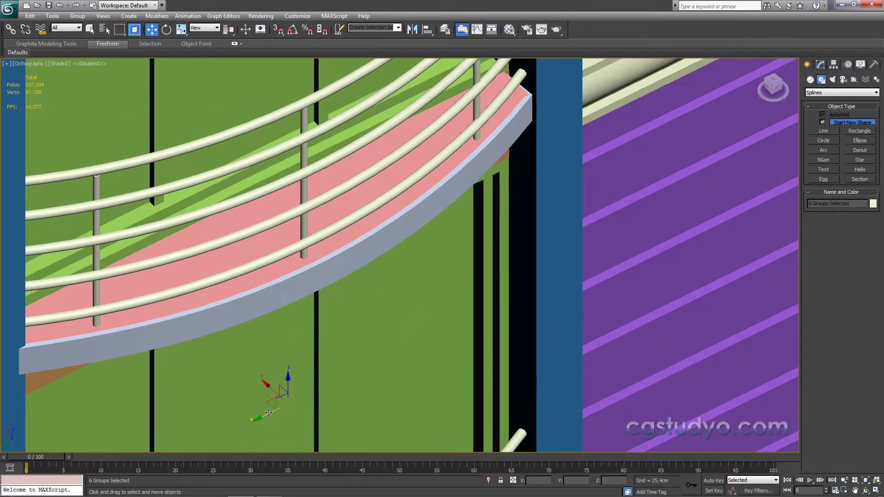
{"action": "left_click_drag", "start_coordinate": [268, 413], "coordinate": [272, 409]}
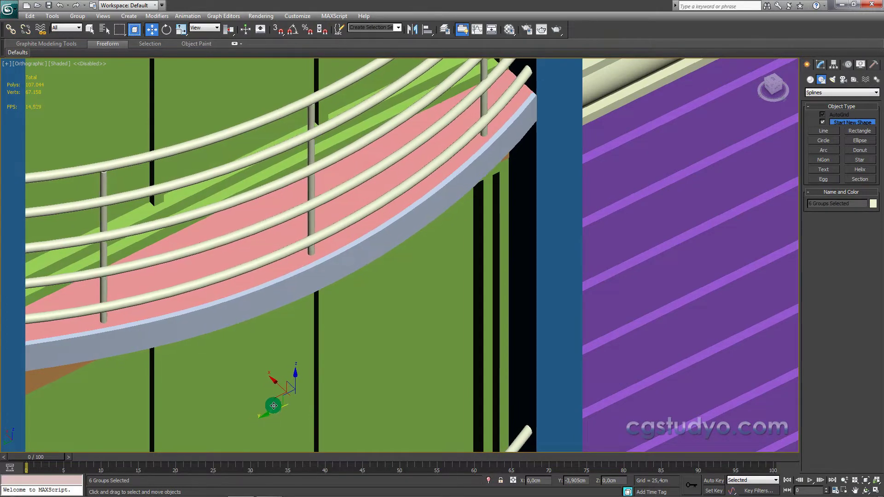
{"action": "left_click_drag", "start_coordinate": [272, 408], "coordinate": [279, 401]}
Step: Zoom in and out to check the railing ends against the column
{"action": "scroll", "coordinate": [430, 213], "scroll_direction": "up", "scroll_amount": 1}
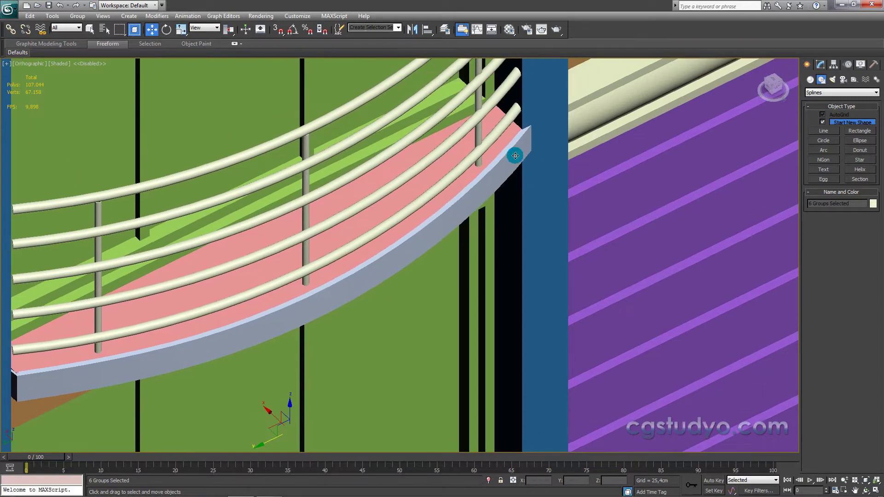
{"action": "scroll", "coordinate": [484, 209], "scroll_direction": "up", "scroll_amount": 1}
{"action": "scroll", "coordinate": [483, 202], "scroll_direction": "up", "scroll_amount": 1}
{"action": "scroll", "coordinate": [420, 237], "scroll_direction": "down", "scroll_amount": 1}
{"action": "scroll", "coordinate": [418, 233], "scroll_direction": "down", "scroll_amount": 2}
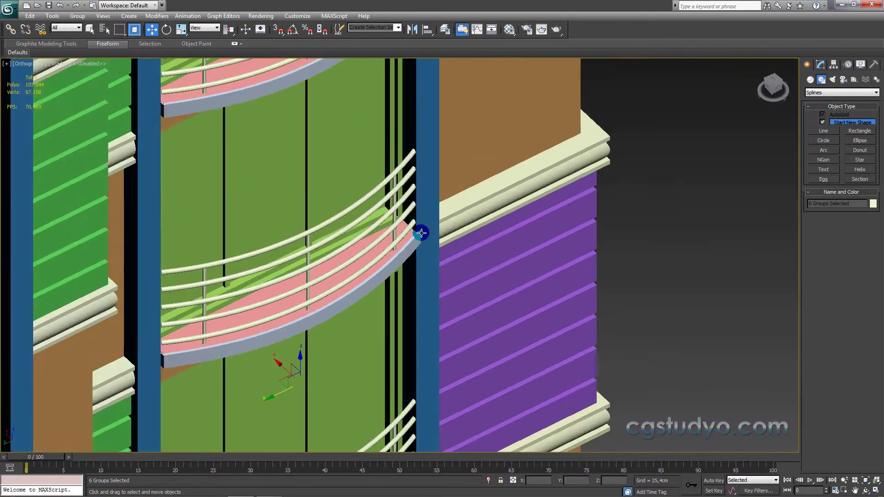
{"action": "scroll", "coordinate": [408, 237], "scroll_direction": "down", "scroll_amount": 1}
{"action": "scroll", "coordinate": [432, 221], "scroll_direction": "up", "scroll_amount": 4}
{"action": "scroll", "coordinate": [435, 221], "scroll_direction": "down", "scroll_amount": 1}
{"action": "scroll", "coordinate": [375, 285], "scroll_direction": "up", "scroll_amount": 2}
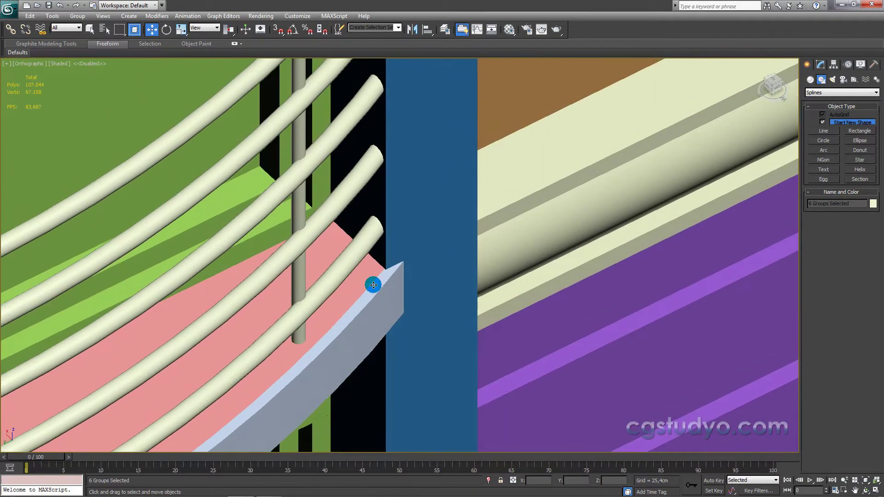
{"action": "scroll", "coordinate": [368, 281], "scroll_direction": "up", "scroll_amount": 2}
Step: Shift the railing groups by a -1 Offset Y in Move Transform Type-In
{"action": "key", "text": "F12"}
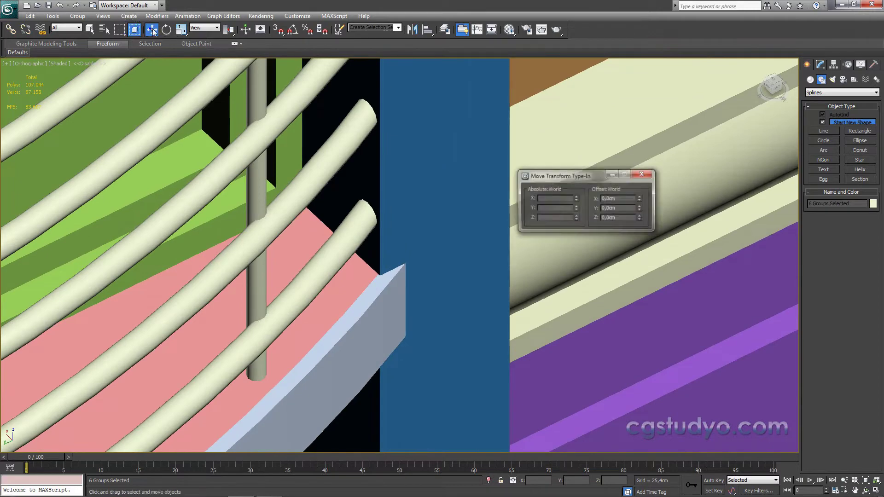
{"action": "left_click", "coordinate": [641, 172]}
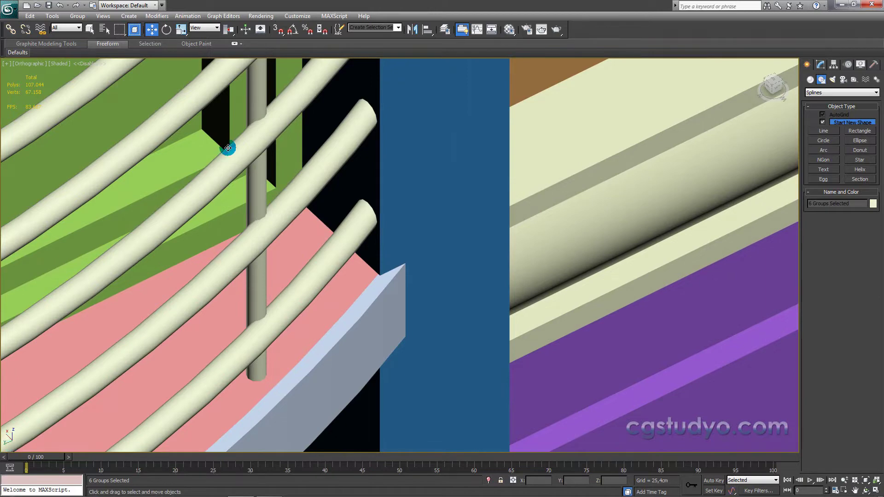
{"action": "right_click", "coordinate": [152, 30]}
{"action": "left_click", "coordinate": [623, 208]}
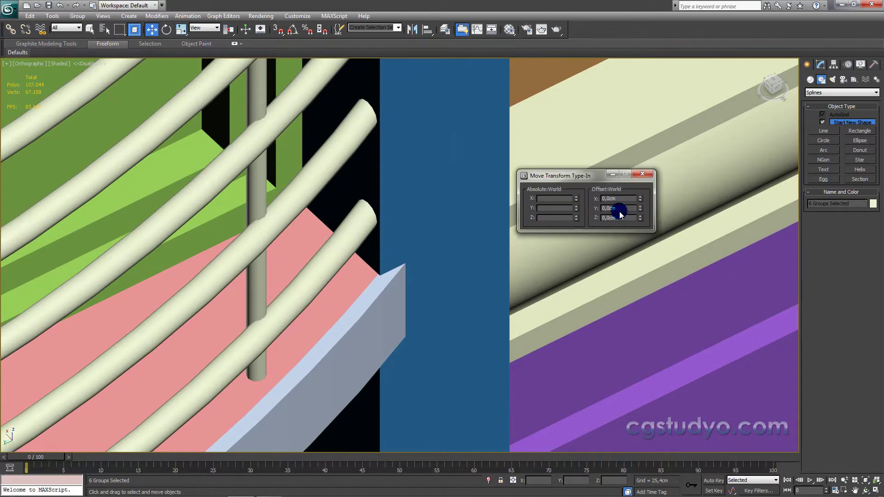
{"action": "type", "text": "1"}
{"action": "key", "text": "Return"}
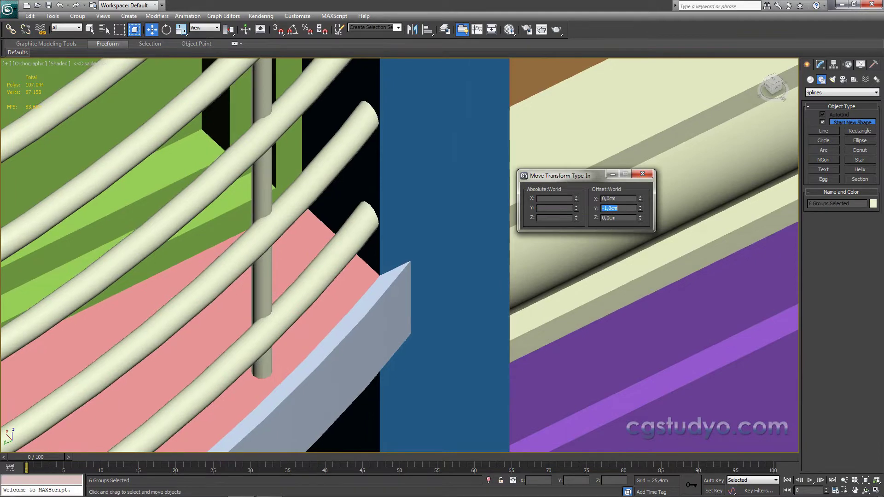
{"action": "key", "text": "Return"}
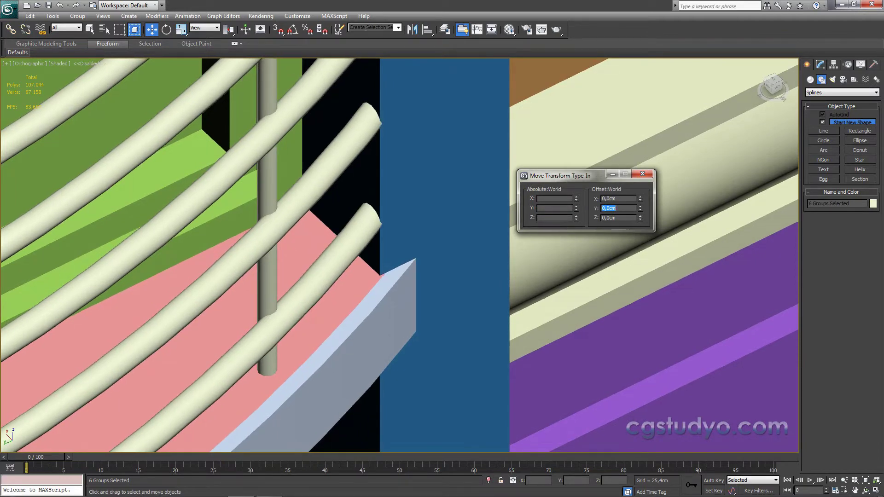
{"action": "key", "text": "Return"}
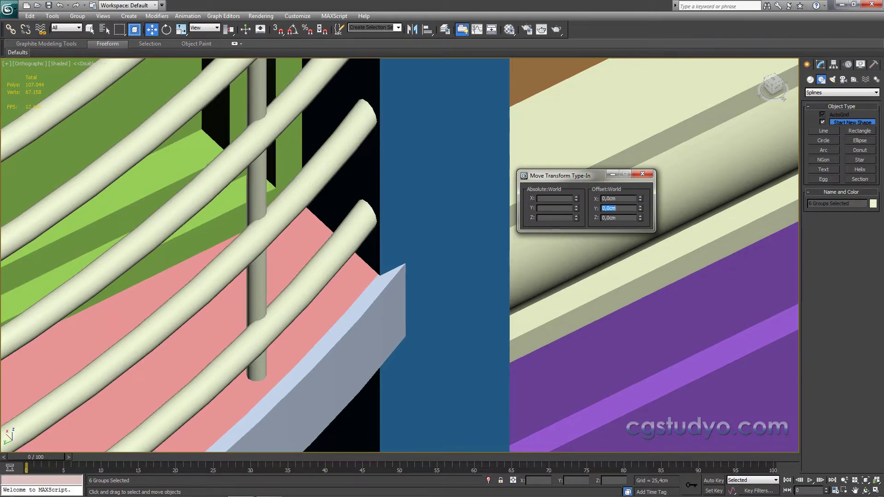
Step: Apply further Offset Y shifts of 2 to the railings to match the slab rim
{"action": "type", "text": "2"}
{"action": "key", "text": "Return"}
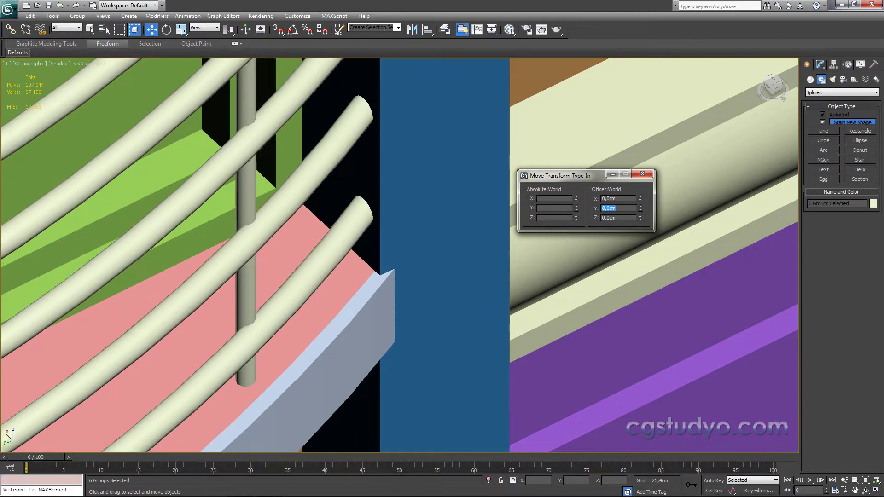
{"action": "type", "text": "2"}
{"action": "key", "text": "Return"}
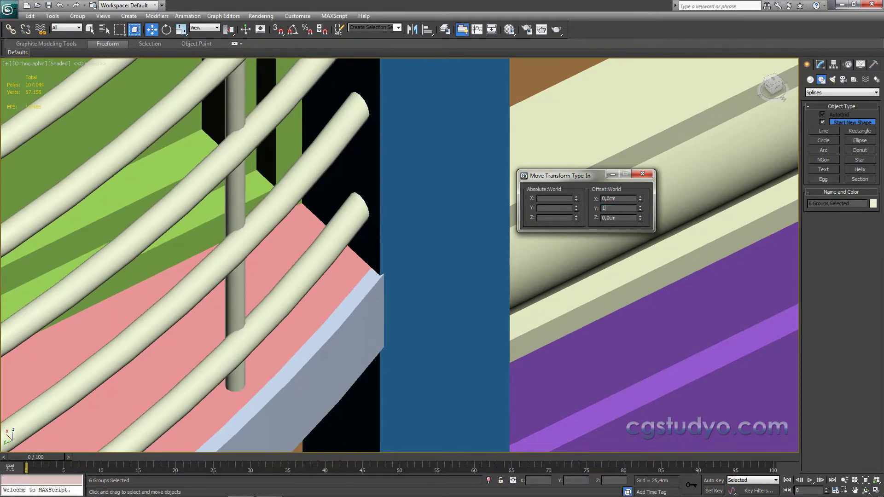
{"action": "key", "text": "Return"}
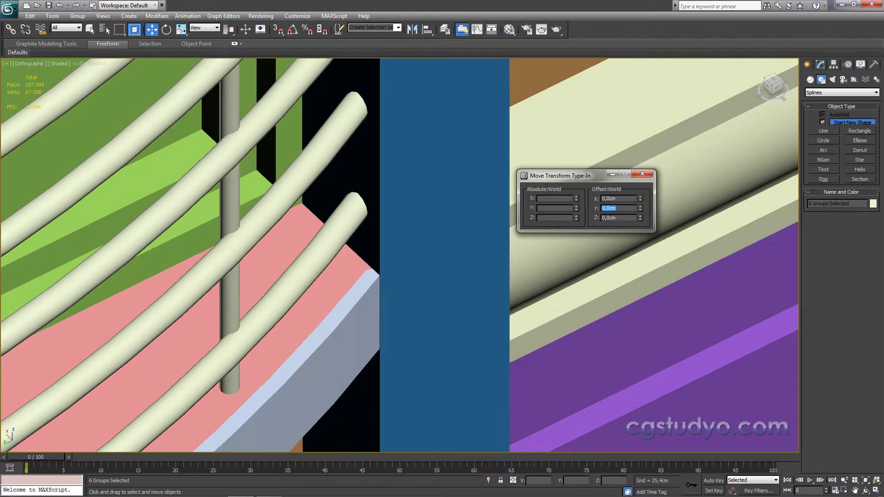
{"action": "key", "text": "Return"}
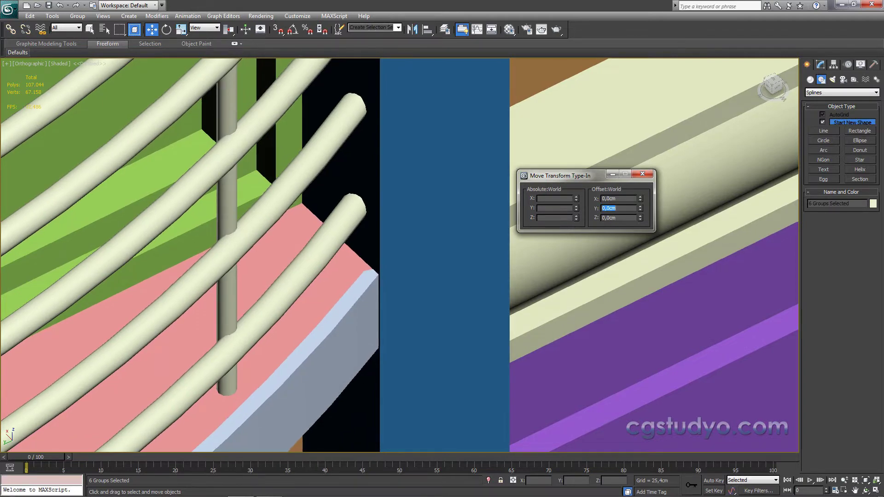
{"action": "left_click", "coordinate": [641, 173]}
Step: Zoom to the railings and wall, then nudge them back along Offset Y
{"action": "scroll", "coordinate": [639, 169], "scroll_direction": "down", "scroll_amount": 5}
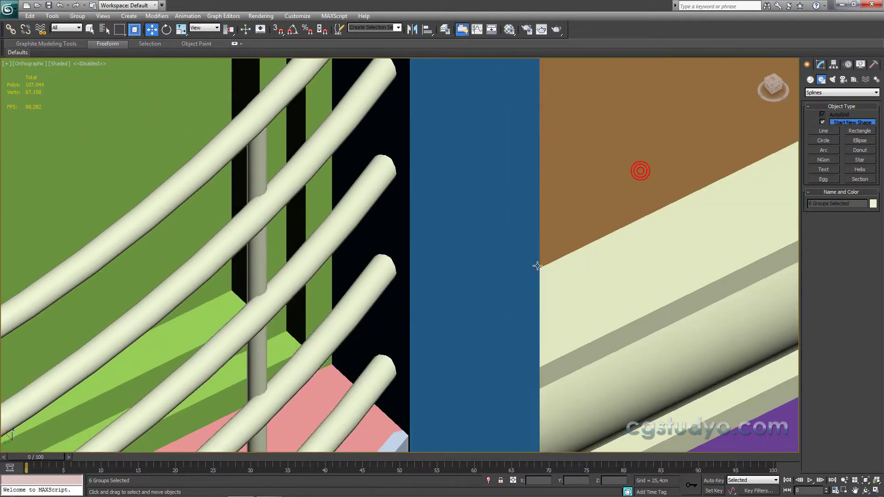
{"action": "mouse_move", "coordinate": [507, 345]}
{"action": "middle_mouse_down"}
{"action": "mouse_move", "coordinate": [473, 205]}
{"action": "mouse_move", "coordinate": [428, 144]}
{"action": "mouse_move", "coordinate": [428, 233]}
{"action": "mouse_move", "coordinate": [338, 269]}
{"action": "mouse_move", "coordinate": [187, 227]}
{"action": "middle_mouse_up"}
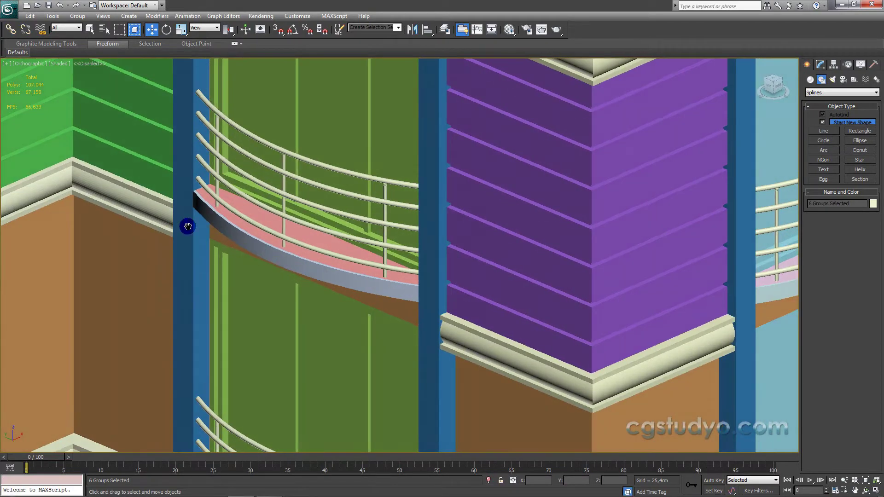
{"action": "scroll", "coordinate": [188, 226], "scroll_direction": "up", "scroll_amount": 5}
{"action": "scroll", "coordinate": [432, 268], "scroll_direction": "up", "scroll_amount": 3}
{"action": "scroll", "coordinate": [274, 179], "scroll_direction": "up", "scroll_amount": 2}
{"action": "scroll", "coordinate": [305, 223], "scroll_direction": "up", "scroll_amount": 2}
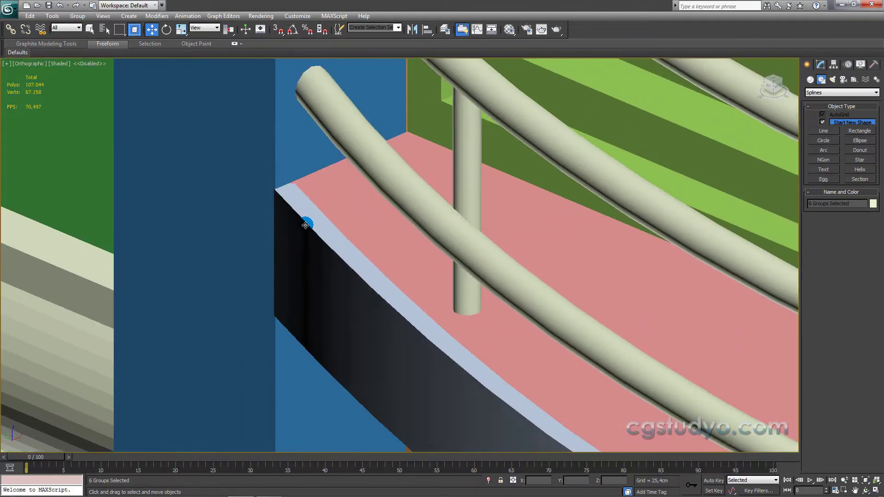
{"action": "scroll", "coordinate": [272, 206], "scroll_direction": "up", "scroll_amount": 2}
{"action": "scroll", "coordinate": [226, 175], "scroll_direction": "up", "scroll_amount": 2}
{"action": "scroll", "coordinate": [290, 213], "scroll_direction": "up", "scroll_amount": 2}
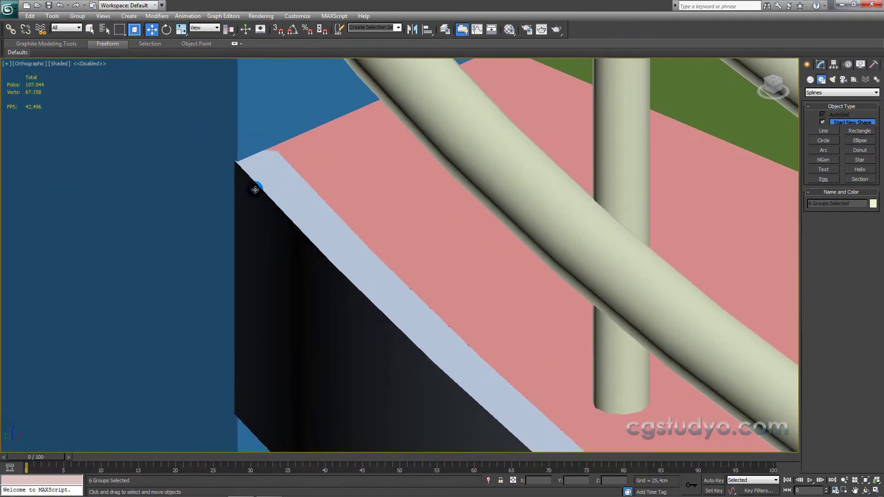
{"action": "right_click", "coordinate": [152, 29]}
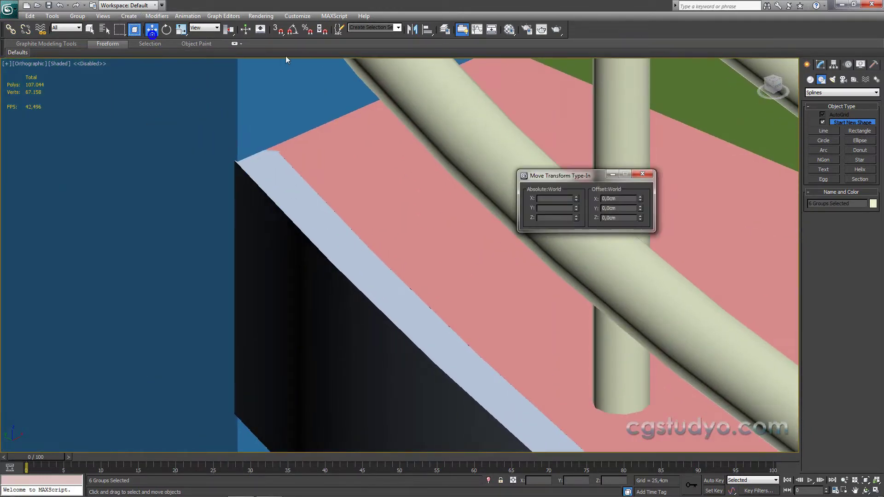
{"action": "double_click", "coordinate": [611, 207]}
{"action": "key", "text": "Return"}
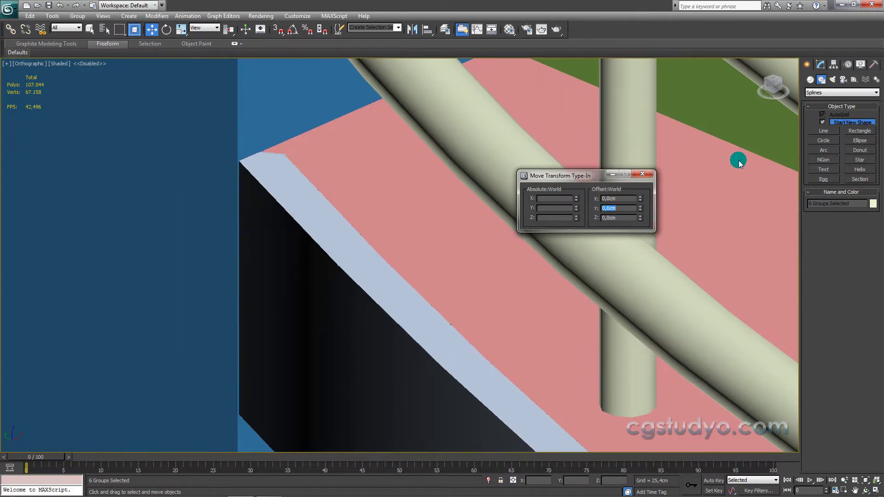
Step: Close the move type-in and zoom in on the curved balcony railing
{"action": "left_click", "coordinate": [640, 175]}
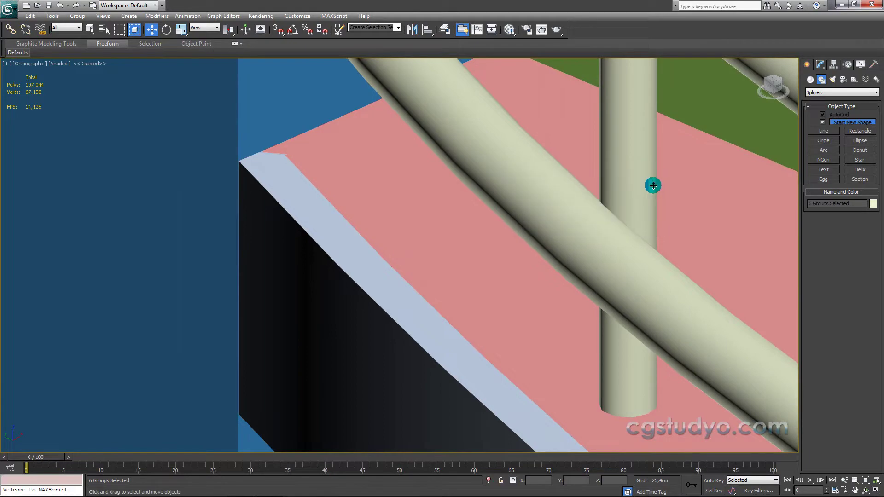
{"action": "middle_click_drag", "start_coordinate": [653, 184], "coordinate": [385, 223]}
{"action": "scroll", "coordinate": [385, 223], "scroll_direction": "down", "scroll_amount": 5}
{"action": "middle_click_drag", "start_coordinate": [482, 284], "coordinate": [640, 340]}
{"action": "scroll", "coordinate": [640, 340], "scroll_direction": "down", "scroll_amount": 2}
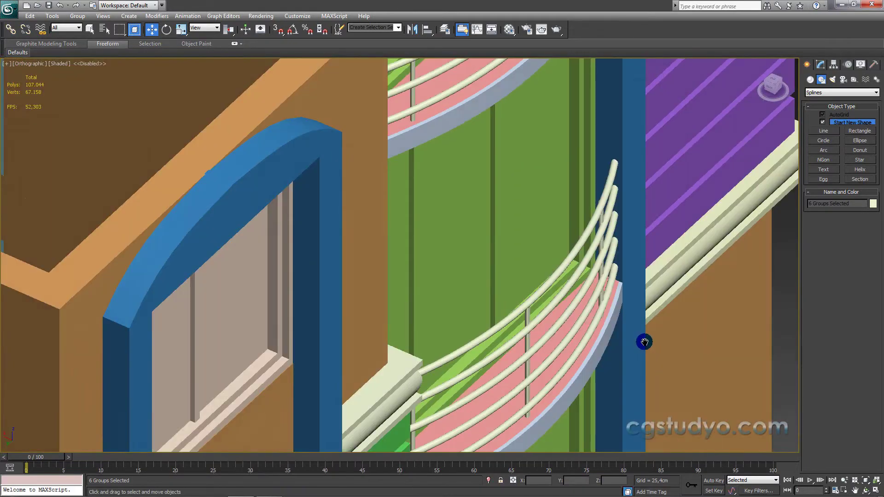
{"action": "scroll", "coordinate": [597, 275], "scroll_direction": "up", "scroll_amount": 5}
{"action": "scroll", "coordinate": [585, 272], "scroll_direction": "up", "scroll_amount": 2}
{"action": "scroll", "coordinate": [584, 272], "scroll_direction": "up", "scroll_amount": 1}
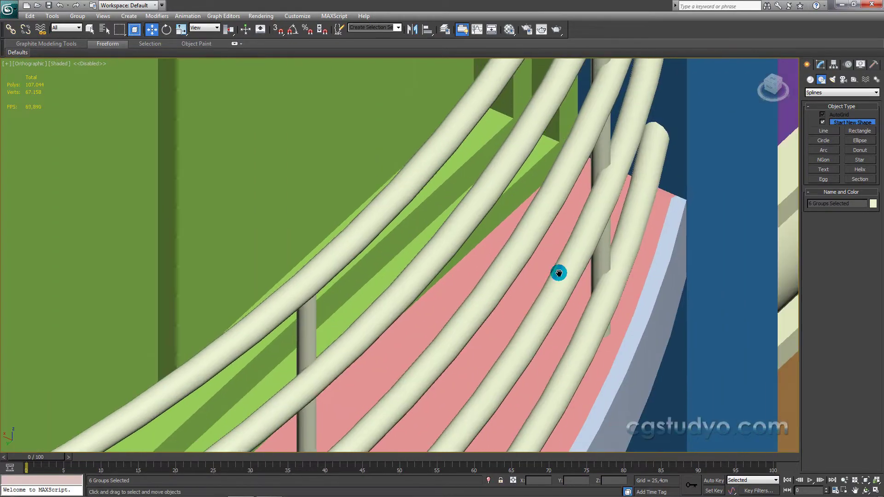
{"action": "scroll", "coordinate": [643, 231], "scroll_direction": "up", "scroll_amount": 4}
{"action": "scroll", "coordinate": [523, 249], "scroll_direction": "down", "scroll_amount": 5}
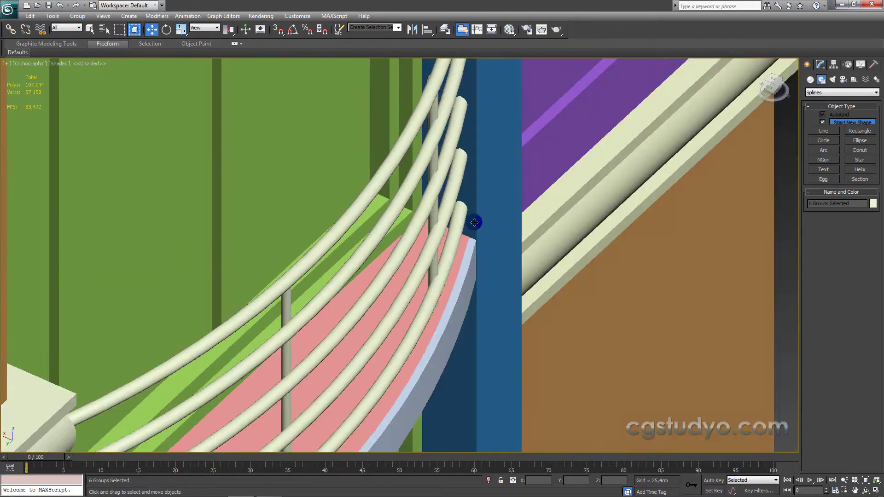
Step: Orbit around the whole building to check the railings on each facade
{"action": "mouse_move", "coordinate": [474, 220]}
{"action": "middle_mouse_down", "text": "alt"}
{"action": "mouse_move", "coordinate": [432, 235]}
{"action": "mouse_move", "coordinate": [365, 188]}
{"action": "mouse_move", "coordinate": [347, 160]}
{"action": "middle_mouse_up", "text": "alt"}
{"action": "scroll", "coordinate": [347, 160], "scroll_direction": "down", "scroll_amount": 2}
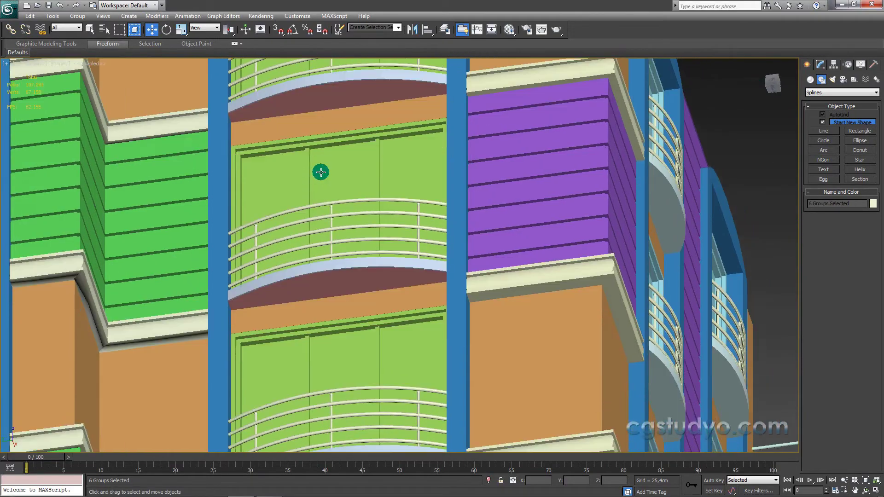
{"action": "scroll", "coordinate": [317, 172], "scroll_direction": "down", "scroll_amount": 3}
{"action": "mouse_move", "coordinate": [334, 242]}
{"action": "middle_mouse_down", "text": "alt"}
{"action": "mouse_move", "coordinate": [303, 206]}
{"action": "mouse_move", "coordinate": [303, 257]}
{"action": "mouse_move", "coordinate": [297, 144]}
{"action": "mouse_move", "coordinate": [297, 239]}
{"action": "middle_mouse_up", "text": "alt"}
{"action": "scroll", "coordinate": [303, 257], "scroll_direction": "up", "scroll_amount": 3}
{"action": "scroll", "coordinate": [304, 257], "scroll_direction": "down", "scroll_amount": 2}
{"action": "scroll", "coordinate": [312, 287], "scroll_direction": "down", "scroll_amount": 1}
{"action": "scroll", "coordinate": [286, 236], "scroll_direction": "up", "scroll_amount": 2}
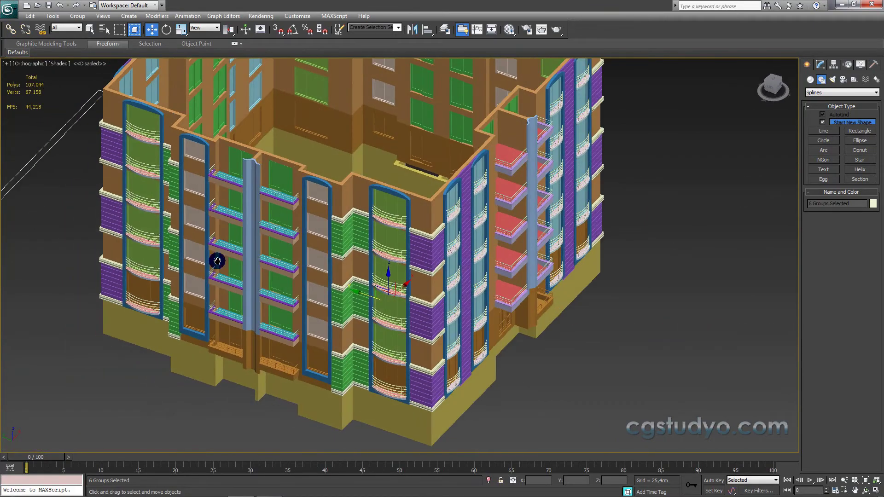
Step: Zoom to one balcony bay and select the group fransizbuyuk007
{"action": "middle_click_drag", "start_coordinate": [217, 261], "coordinate": [316, 248]}
{"action": "scroll", "coordinate": [278, 250], "scroll_direction": "up", "scroll_amount": 1}
{"action": "scroll", "coordinate": [587, 248], "scroll_direction": "up", "scroll_amount": 3}
{"action": "scroll", "coordinate": [466, 241], "scroll_direction": "up", "scroll_amount": 2}
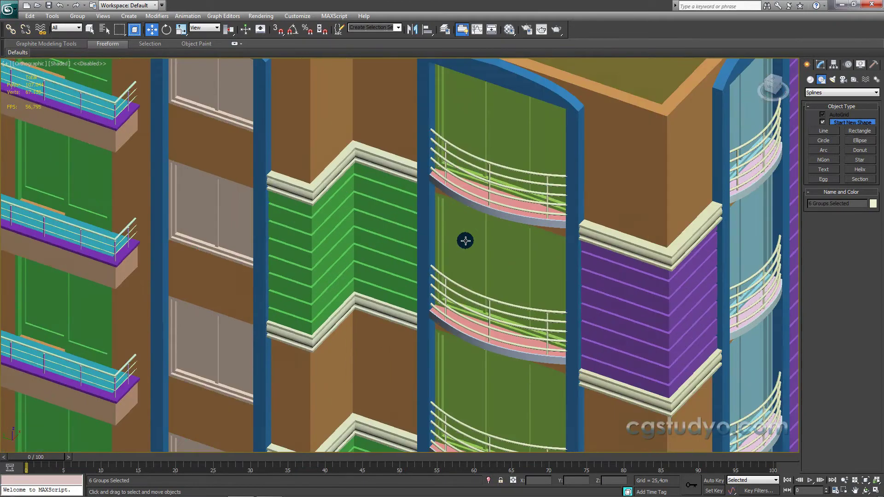
{"action": "scroll", "coordinate": [405, 258], "scroll_direction": "up", "scroll_amount": 1}
{"action": "scroll", "coordinate": [426, 241], "scroll_direction": "up", "scroll_amount": 2}
{"action": "scroll", "coordinate": [351, 259], "scroll_direction": "up", "scroll_amount": 1}
{"action": "scroll", "coordinate": [346, 239], "scroll_direction": "up", "scroll_amount": 2}
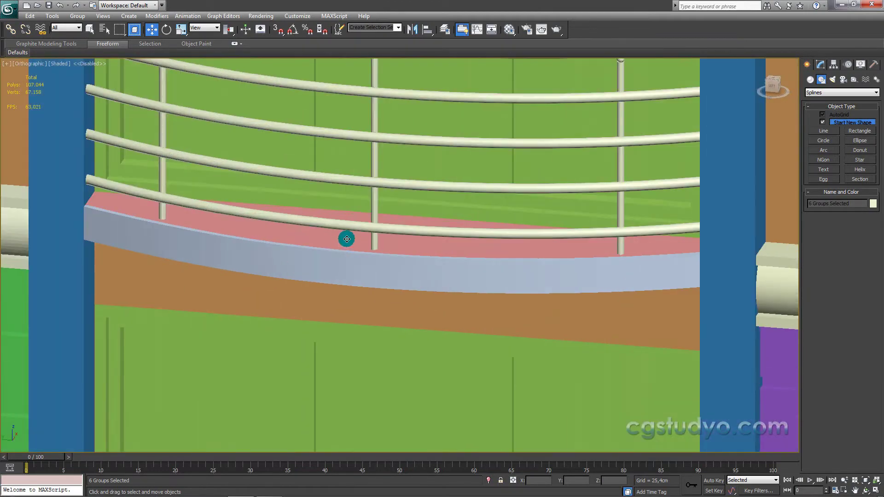
{"action": "left_click", "coordinate": [347, 239]}
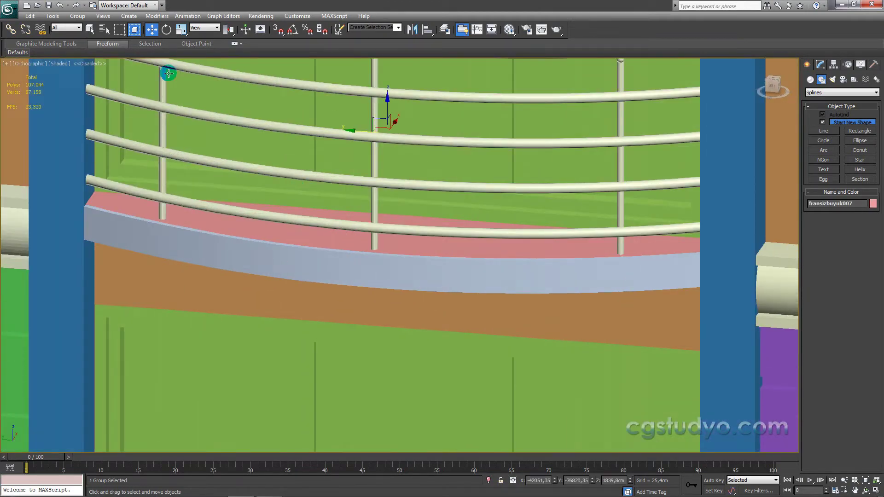
Step: In Top view, Shift-drag a copy of the balcony group along X beside the building
{"action": "scroll", "coordinate": [148, 95], "scroll_direction": "down", "scroll_amount": 3}
{"action": "scroll", "coordinate": [249, 290], "scroll_direction": "down", "scroll_amount": 3}
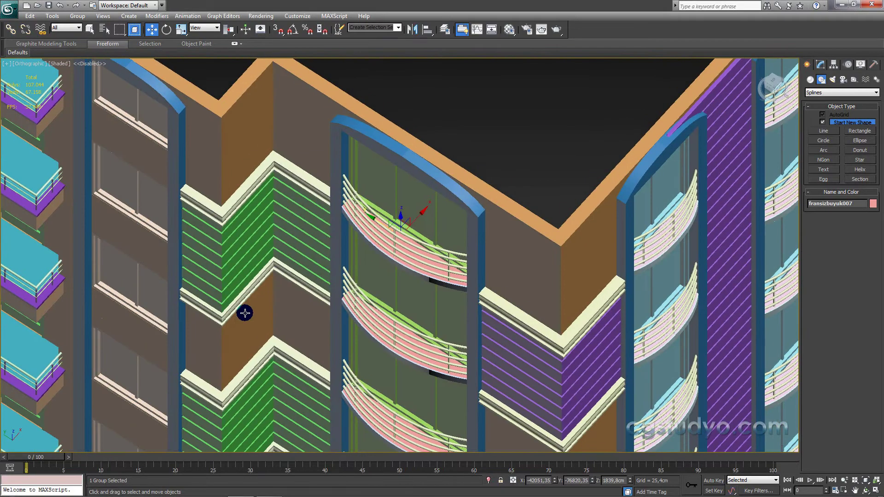
{"action": "key", "text": "t"}
{"action": "left_click_drag", "start_coordinate": [433, 276], "coordinate": [250, 239], "text": "shift"}
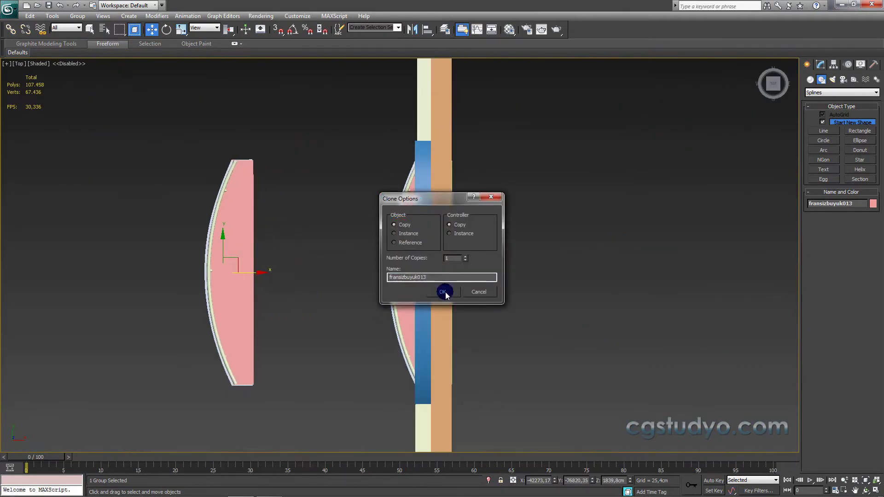
{"action": "left_click", "coordinate": [444, 293]}
{"action": "mouse_move", "coordinate": [302, 298]}
{"action": "middle_mouse_down", "text": "alt"}
{"action": "mouse_move", "coordinate": [353, 238]}
{"action": "mouse_move", "coordinate": [384, 147]}
{"action": "mouse_move", "coordinate": [345, 275]}
{"action": "mouse_move", "coordinate": [226, 123]}
{"action": "middle_mouse_up", "text": "alt"}
Step: Ungroup the copied balcony and select its pink slab
{"action": "left_click", "coordinate": [92, 20]}
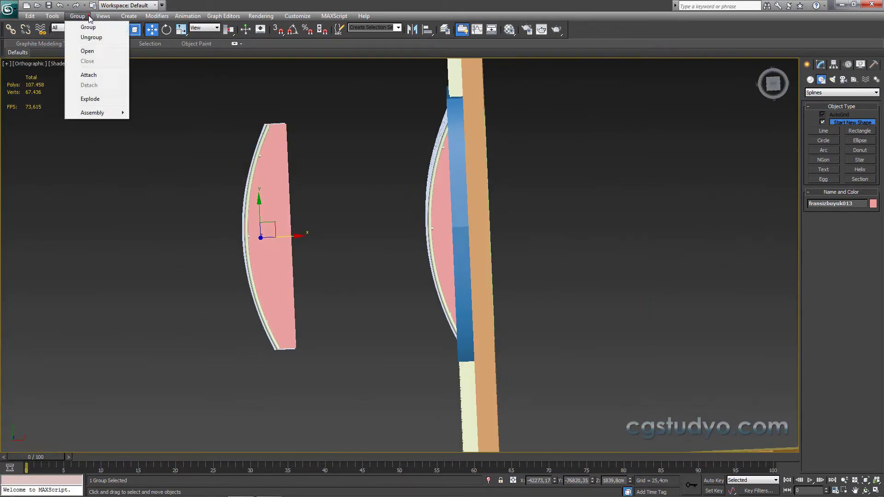
{"action": "left_click", "coordinate": [94, 39]}
{"action": "left_click", "coordinate": [266, 178]}
{"action": "mouse_move", "coordinate": [266, 178]}
{"action": "middle_mouse_down", "text": "alt"}
{"action": "mouse_move", "coordinate": [331, 190]}
{"action": "mouse_move", "coordinate": [331, 213]}
{"action": "mouse_move", "coordinate": [309, 231]}
{"action": "mouse_move", "coordinate": [269, 208]}
{"action": "middle_mouse_up", "text": "alt"}
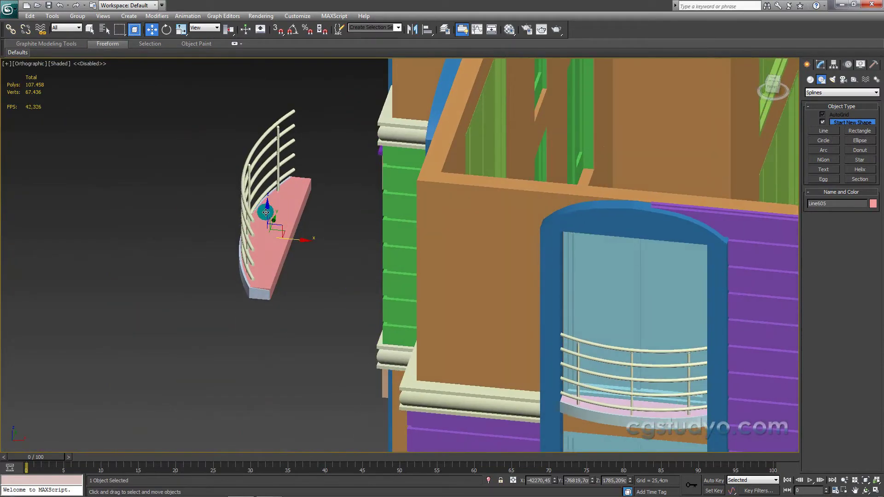
Step: Lift the pink slab along Z and flatten it to about 73% with Non-uniform Scale
{"action": "left_click_drag", "start_coordinate": [266, 212], "coordinate": [260, 189]}
{"action": "key", "text": "ctrl+z"}
{"action": "mouse_move", "coordinate": [260, 189]}
{"action": "middle_mouse_down", "text": "alt"}
{"action": "mouse_move", "coordinate": [292, 154]}
{"action": "mouse_move", "coordinate": [283, 228]}
{"action": "mouse_move", "coordinate": [263, 198]}
{"action": "mouse_move", "coordinate": [272, 197]}
{"action": "mouse_move", "coordinate": [266, 241]}
{"action": "mouse_move", "coordinate": [267, 220]}
{"action": "middle_mouse_up", "text": "alt"}
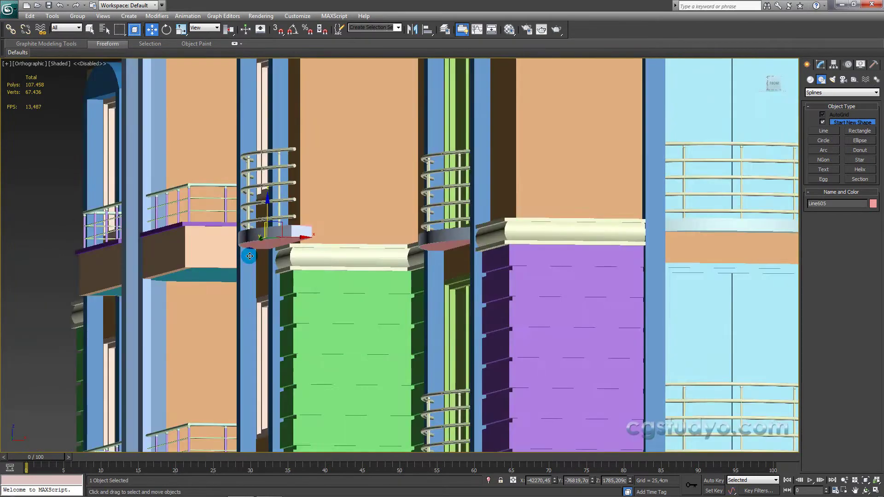
{"action": "left_click_drag", "start_coordinate": [267, 220], "coordinate": [254, 175]}
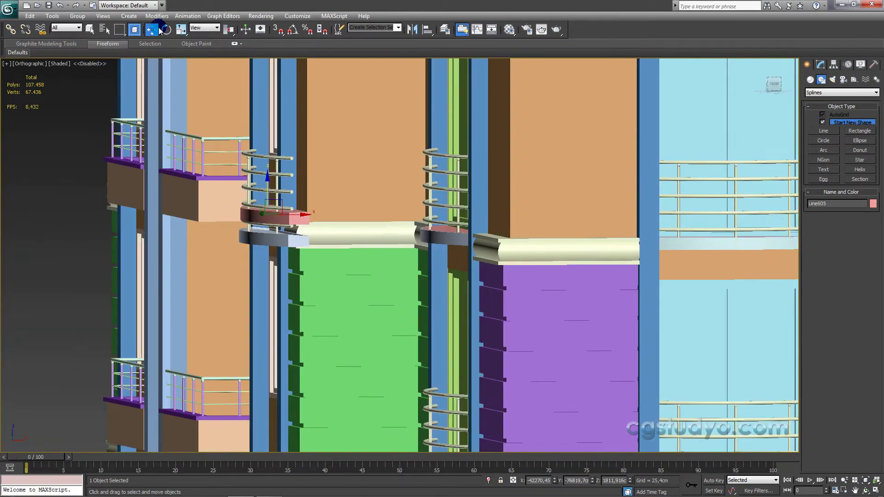
{"action": "key", "text": "r"}
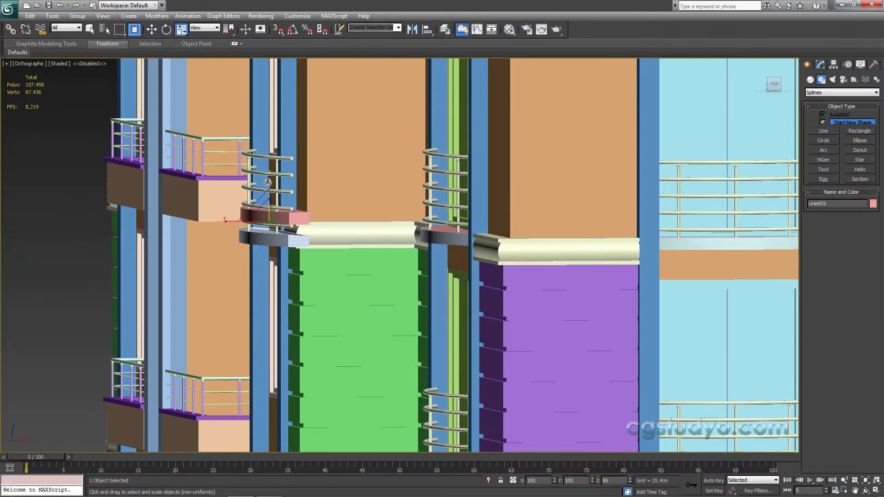
{"action": "left_click_drag", "start_coordinate": [268, 182], "coordinate": [271, 195]}
Step: In Front view, lower the flattened slab to sit under the railing posts
{"action": "key", "text": "w"}
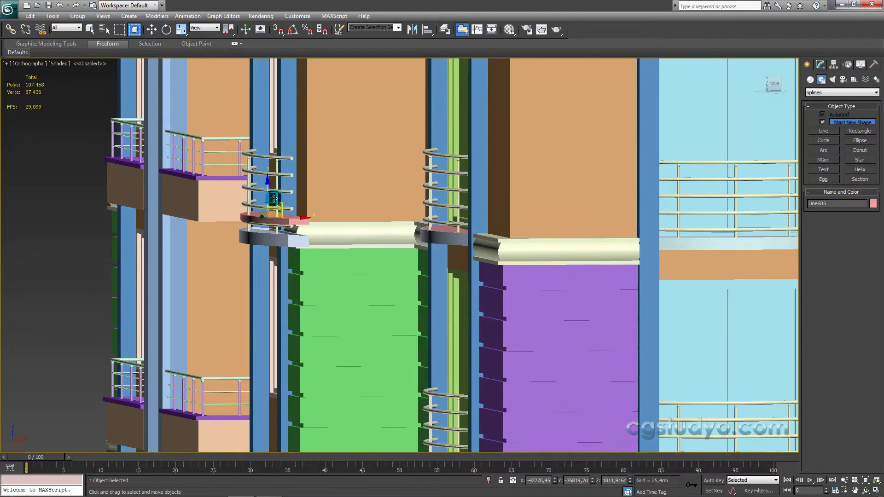
{"action": "key", "text": "f"}
{"action": "key", "text": "z"}
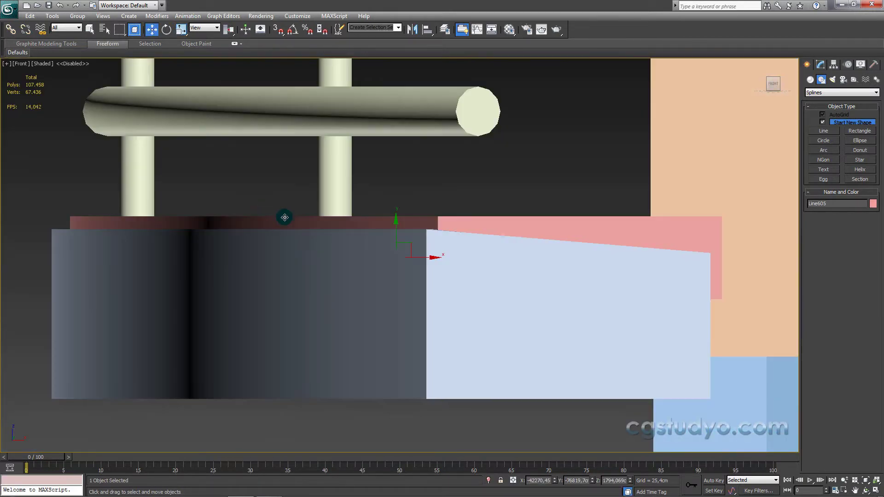
{"action": "middle_click_drag", "start_coordinate": [329, 248], "coordinate": [335, 265]}
{"action": "left_click_drag", "start_coordinate": [400, 249], "coordinate": [407, 263]}
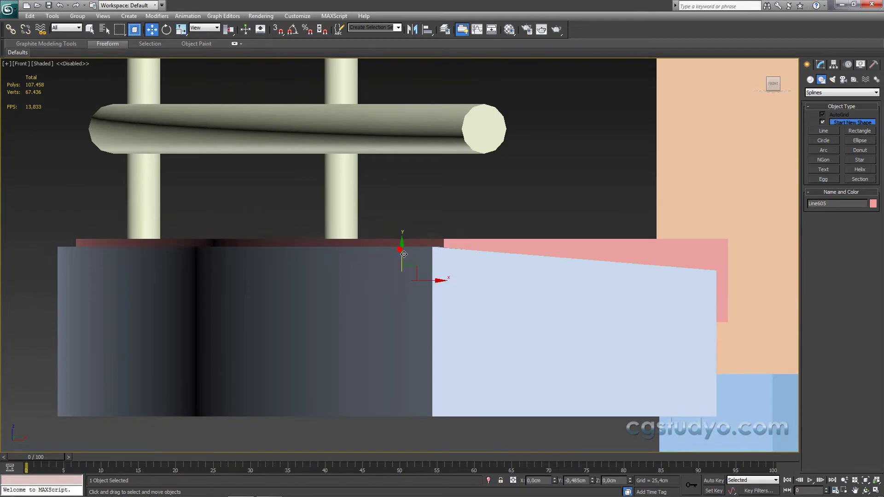
{"action": "key", "text": "shift+z"}
{"action": "key", "text": "shift+z"}
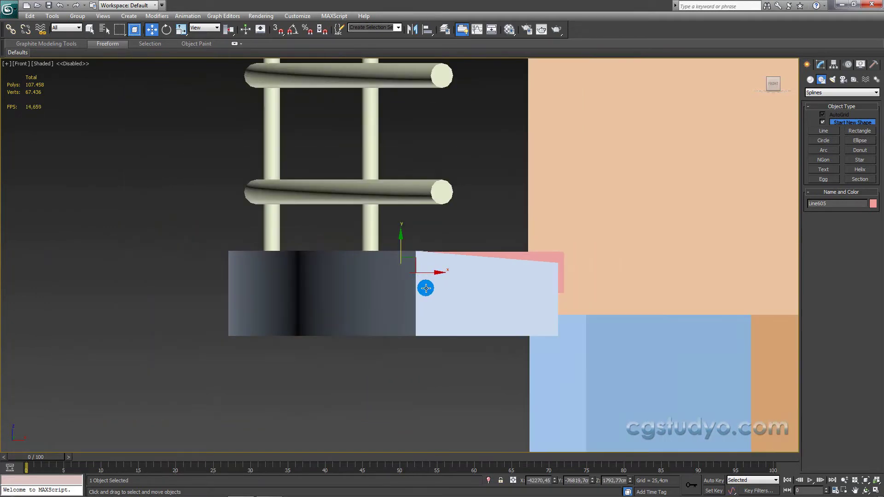
{"action": "key", "text": "shift+z"}
{"action": "mouse_move", "coordinate": [442, 283]}
{"action": "middle_mouse_down", "text": "alt"}
{"action": "mouse_move", "coordinate": [434, 242]}
{"action": "mouse_move", "coordinate": [392, 174]}
{"action": "mouse_move", "coordinate": [416, 232]}
{"action": "mouse_move", "coordinate": [460, 170]}
{"action": "mouse_move", "coordinate": [380, 278]}
{"action": "mouse_move", "coordinate": [444, 307]}
{"action": "middle_mouse_up", "text": "alt"}
{"action": "scroll", "coordinate": [445, 307], "scroll_direction": "down", "scroll_amount": 5}
{"action": "middle_click_drag", "start_coordinate": [352, 222], "coordinate": [399, 193]}
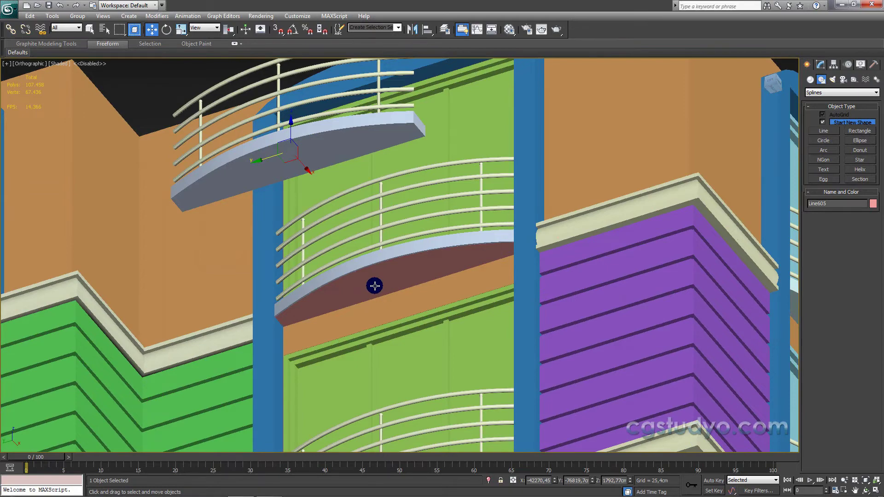
Step: In Top view, select and hide the pink slab pieces, then switch to wireframe
{"action": "middle_click_drag", "start_coordinate": [374, 286], "coordinate": [343, 354], "text": "alt"}
{"action": "middle_click_drag", "start_coordinate": [333, 300], "coordinate": [296, 406]}
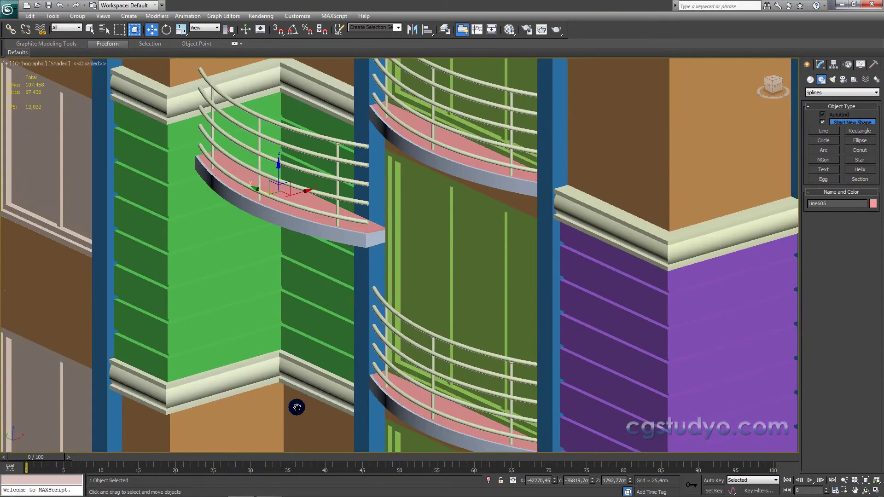
{"action": "scroll", "coordinate": [296, 407], "scroll_direction": "down", "scroll_amount": 2}
{"action": "middle_click_drag", "start_coordinate": [282, 321], "coordinate": [264, 384], "text": "alt"}
{"action": "key", "text": "t"}
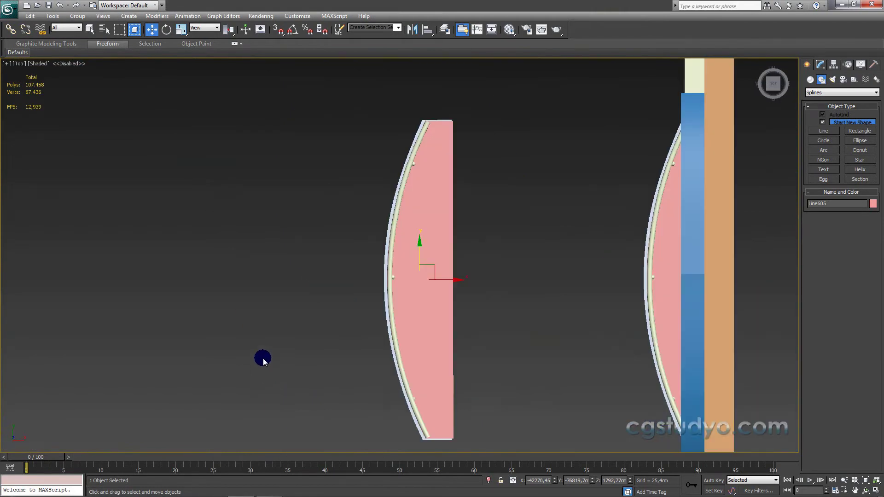
{"action": "scroll", "coordinate": [437, 192], "scroll_direction": "down", "scroll_amount": 2}
{"action": "left_click_drag", "start_coordinate": [377, 317], "coordinate": [364, 352]}
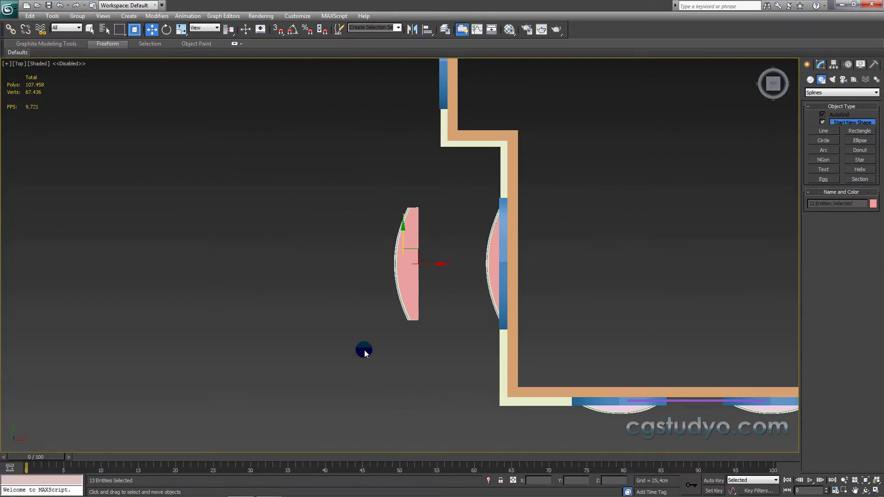
{"action": "key", "text": "Delete"}
{"action": "key", "text": "F3"}
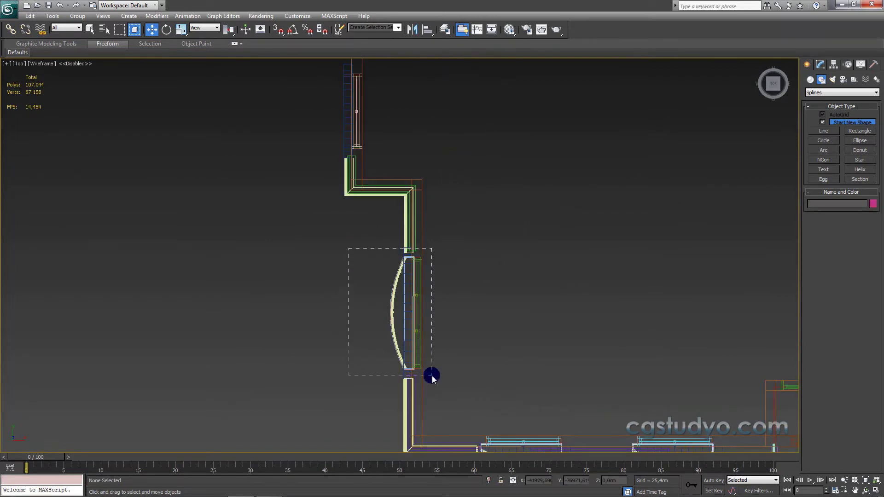
Step: Box-select the six stacked curved balcony groups and move them left off the facade
{"action": "left_click_drag", "start_coordinate": [348, 248], "coordinate": [432, 376]}
{"action": "scroll", "coordinate": [506, 414], "scroll_direction": "up", "scroll_amount": 3}
{"action": "middle_click_drag", "start_coordinate": [469, 290], "coordinate": [473, 241]}
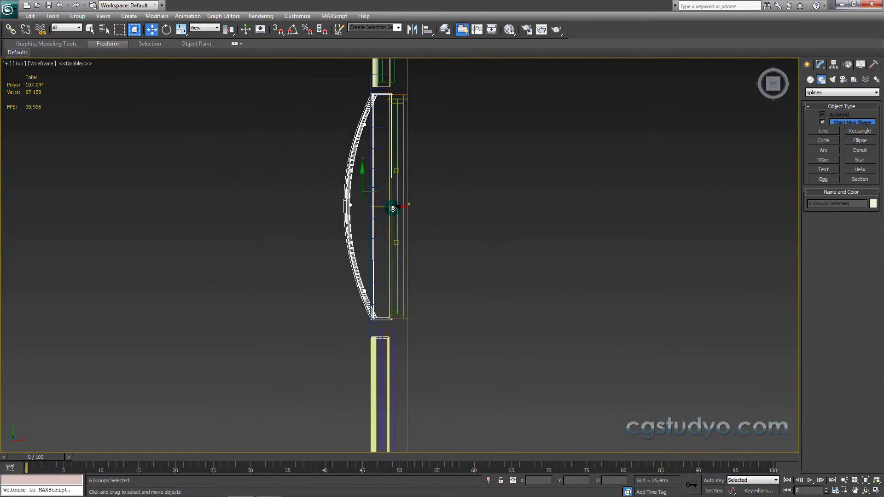
{"action": "left_click_drag", "start_coordinate": [392, 208], "coordinate": [205, 208]}
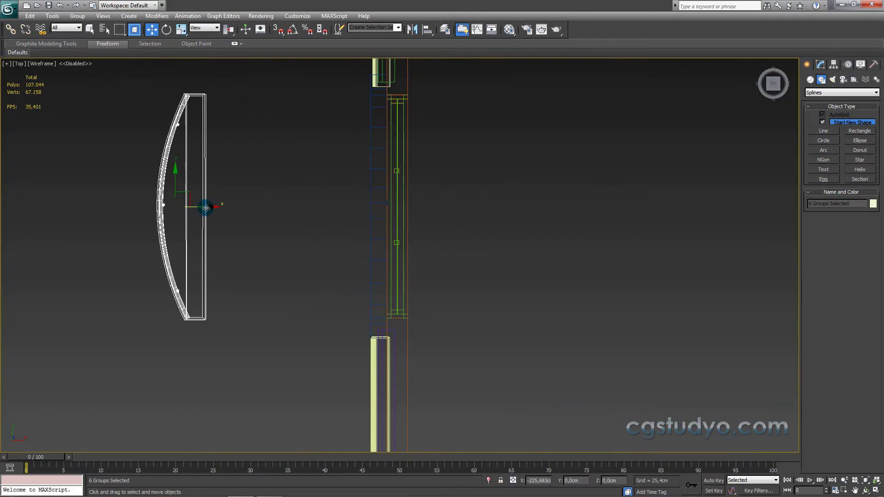
{"action": "scroll", "coordinate": [206, 208], "scroll_direction": "down", "scroll_amount": 3}
Step: Explode the six balcony groups into 78 separate objects
{"action": "middle_click_drag", "start_coordinate": [205, 208], "coordinate": [324, 202], "text": "alt"}
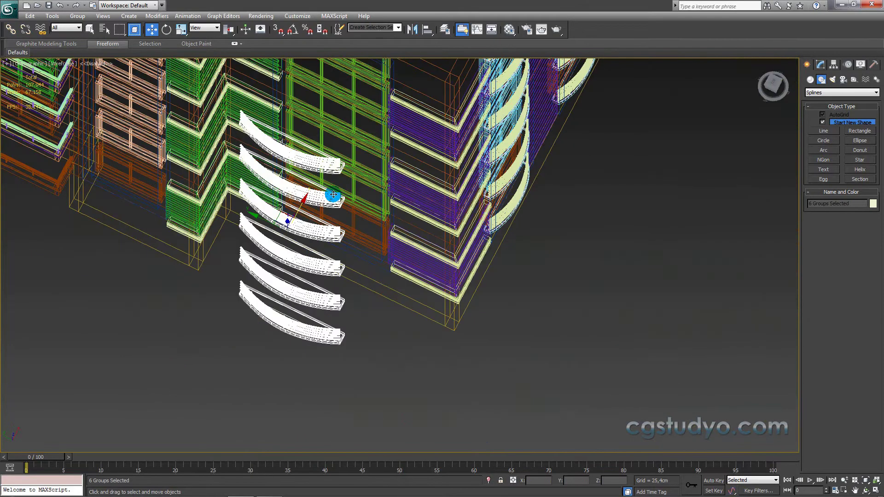
{"action": "key", "text": "shift+z"}
{"action": "key", "text": "shift+z"}
{"action": "key", "text": "shift+z"}
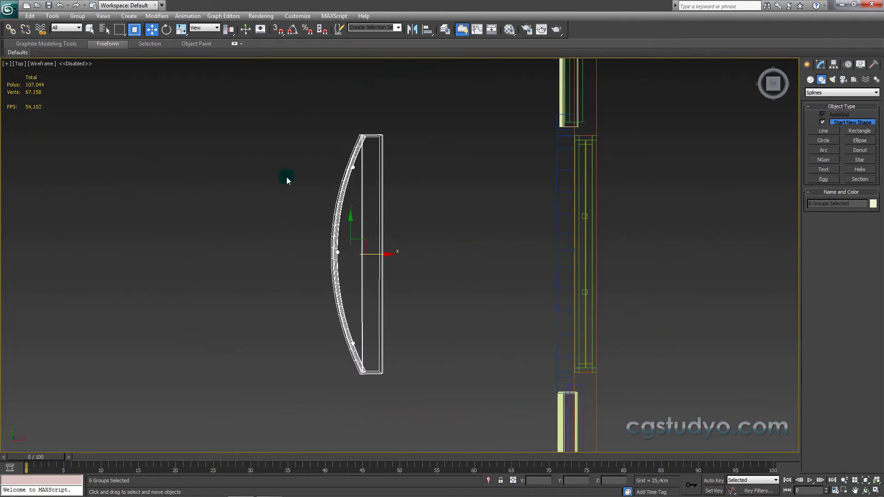
{"action": "left_click", "coordinate": [81, 18]}
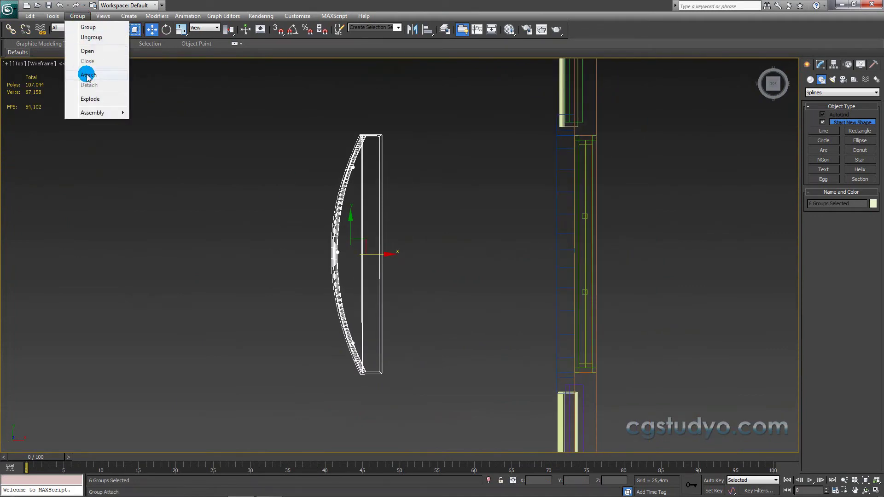
{"action": "left_click", "coordinate": [87, 101]}
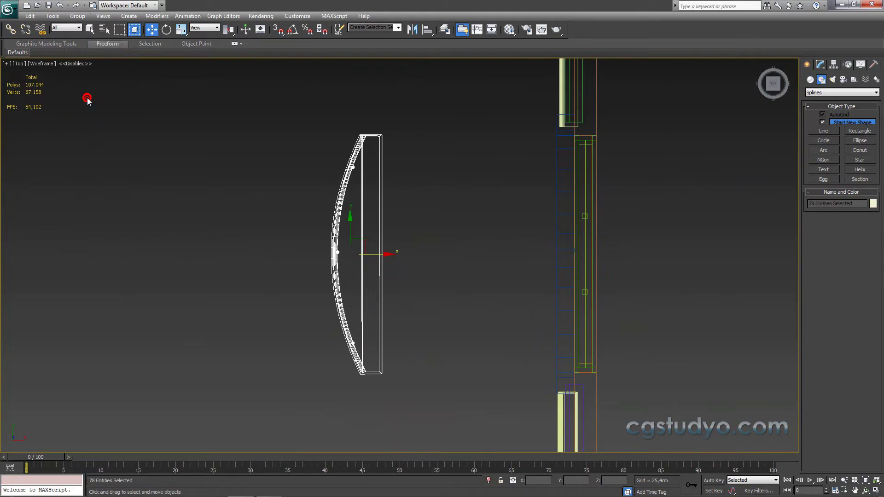
Step: In Top view, box-select the moved balcony parts
{"action": "left_click", "coordinate": [424, 180]}
{"action": "mouse_move", "coordinate": [424, 180]}
{"action": "middle_mouse_down", "text": "alt"}
{"action": "mouse_move", "coordinate": [398, 193]}
{"action": "mouse_move", "coordinate": [416, 164]}
{"action": "mouse_move", "coordinate": [395, 296]}
{"action": "middle_mouse_up", "text": "alt"}
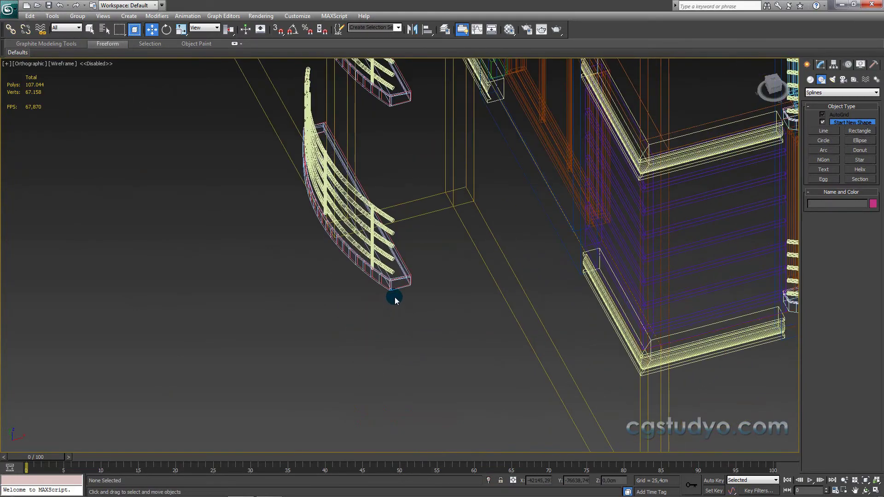
{"action": "key", "text": "f"}
{"action": "key", "text": "z"}
{"action": "key", "text": "t"}
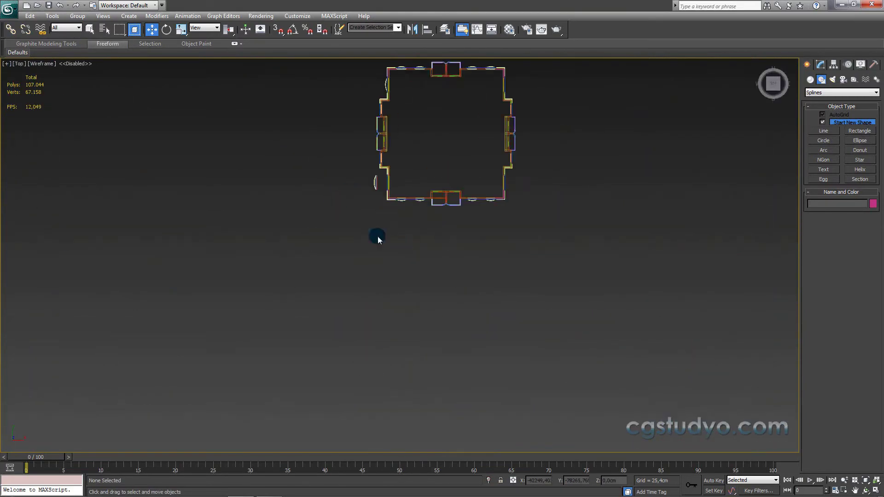
{"action": "scroll", "coordinate": [372, 418], "scroll_direction": "up", "scroll_amount": 2}
{"action": "scroll", "coordinate": [359, 152], "scroll_direction": "up", "scroll_amount": 1}
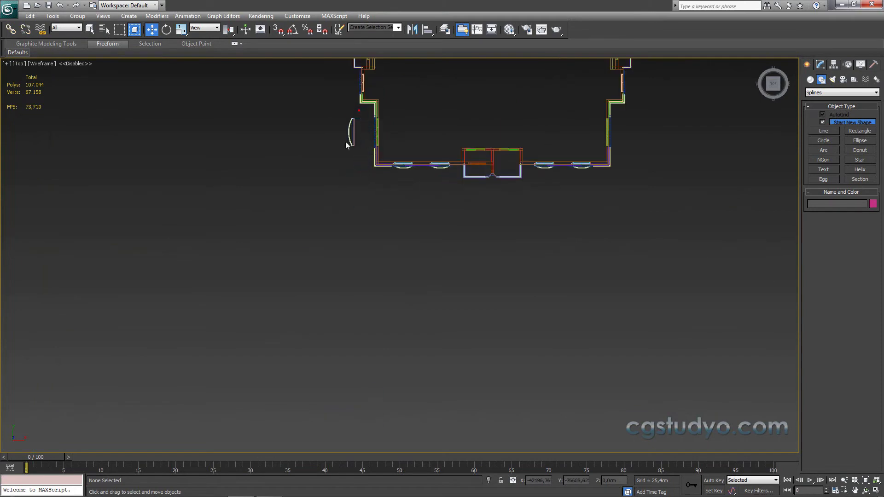
{"action": "left_click_drag", "start_coordinate": [362, 108], "coordinate": [336, 159]}
Step: Select the base Line603 and reduce its Extrude Amount from 15 cm to 5 cm
{"action": "key", "text": "z"}
{"action": "middle_click_drag", "start_coordinate": [336, 160], "coordinate": [391, 142], "text": "alt"}
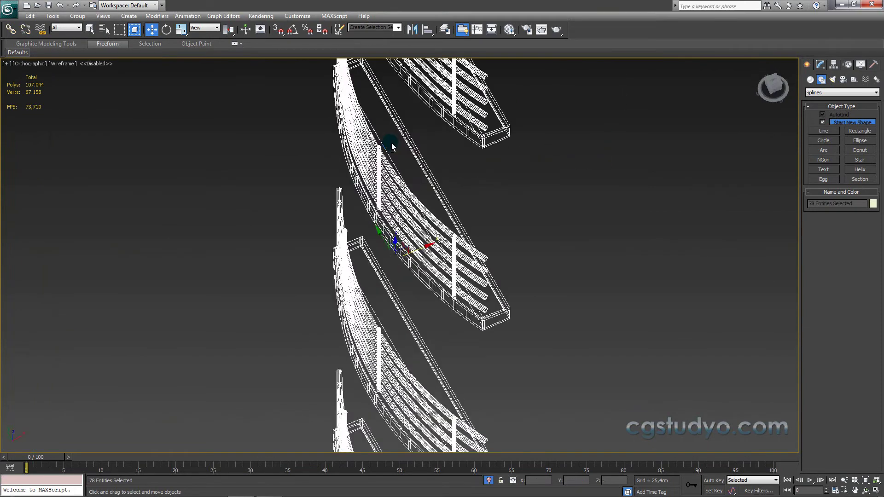
{"action": "key", "text": "F3"}
{"action": "scroll", "coordinate": [379, 259], "scroll_direction": "up", "scroll_amount": 2}
{"action": "left_click", "coordinate": [390, 312]}
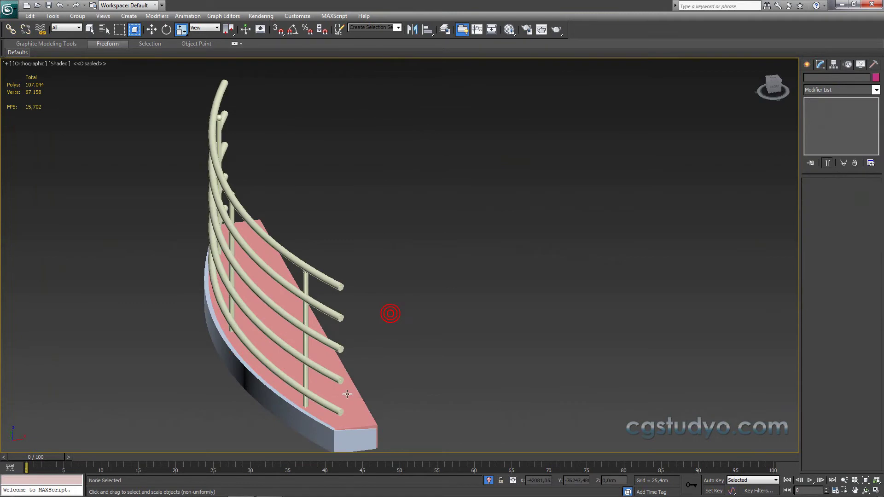
{"action": "left_click", "coordinate": [346, 393]}
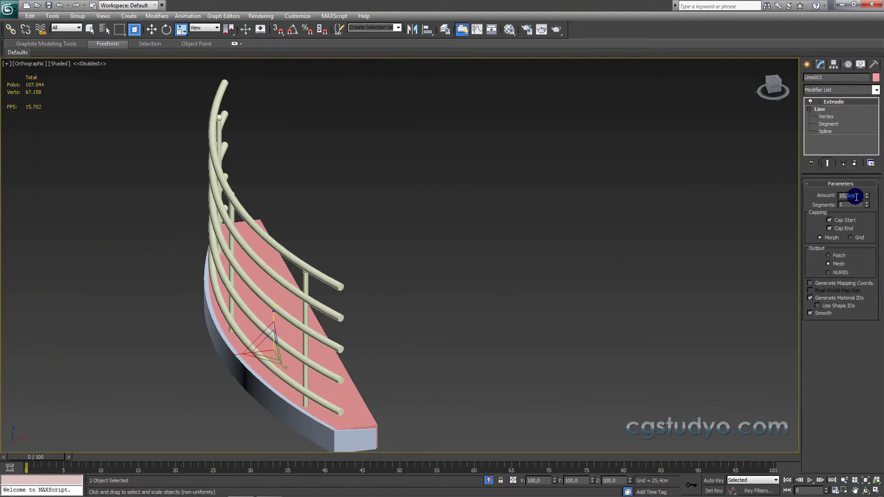
{"action": "type", "text": "5"}
{"action": "key", "text": "Return"}
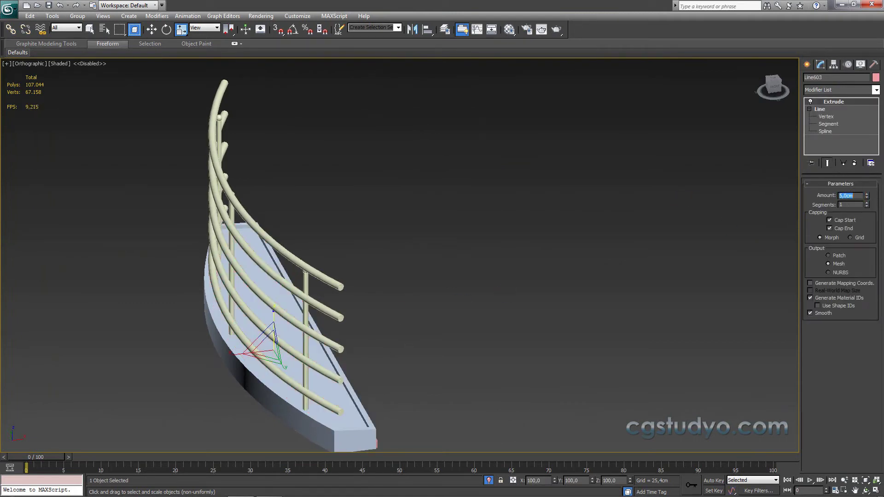
{"action": "left_click", "coordinate": [806, 65]}
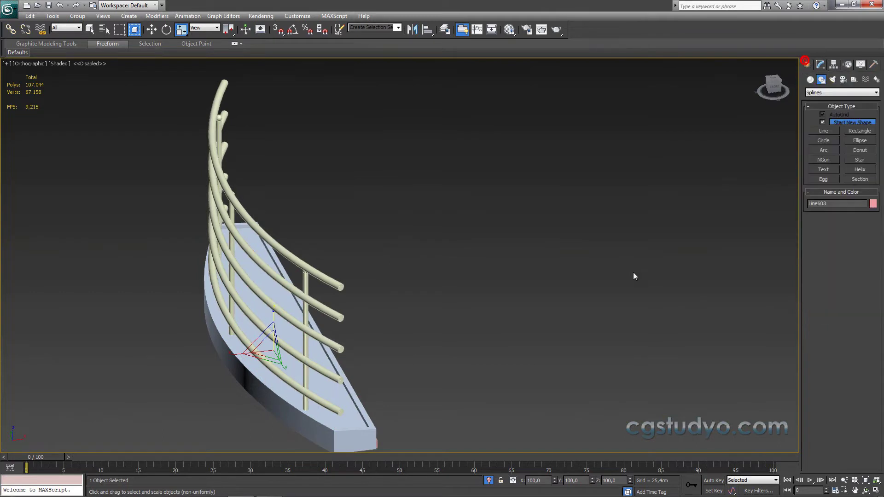
{"action": "scroll", "coordinate": [534, 359], "scroll_direction": "down", "scroll_amount": 3}
{"action": "scroll", "coordinate": [474, 272], "scroll_direction": "down", "scroll_amount": 2}
{"action": "middle_click_drag", "start_coordinate": [474, 272], "coordinate": [457, 332]}
Step: Switch to wireframe and pan along the stacked railing copies in Left view
{"action": "scroll", "coordinate": [420, 248], "scroll_direction": "down", "scroll_amount": 2}
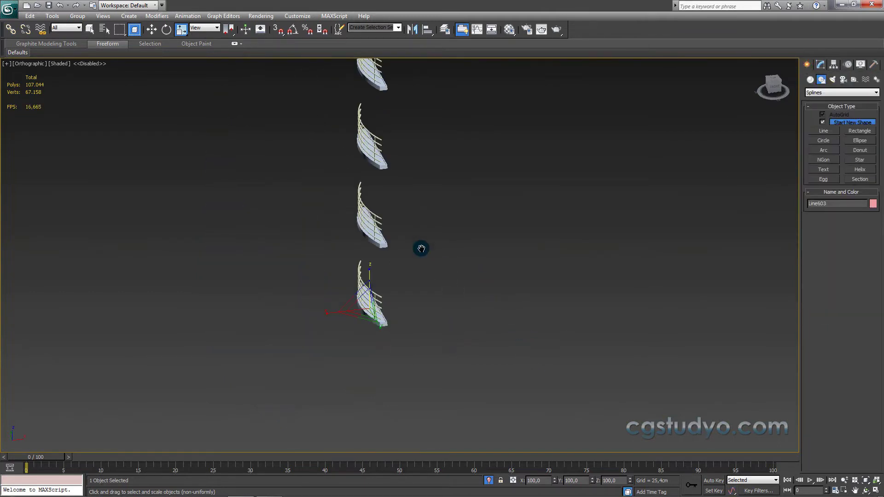
{"action": "scroll", "coordinate": [404, 251], "scroll_direction": "down", "scroll_amount": 2}
{"action": "scroll", "coordinate": [369, 170], "scroll_direction": "up", "scroll_amount": 2}
{"action": "middle_click_drag", "start_coordinate": [369, 170], "coordinate": [357, 209], "text": "alt"}
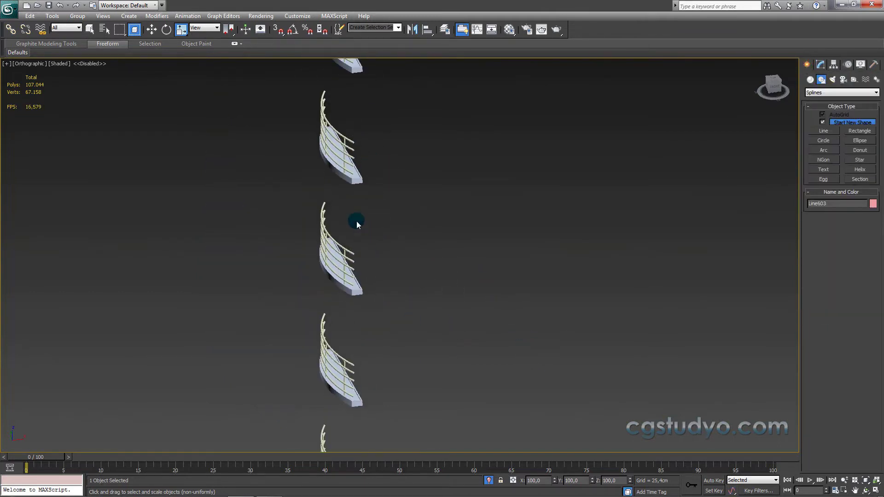
{"action": "key", "text": "F3"}
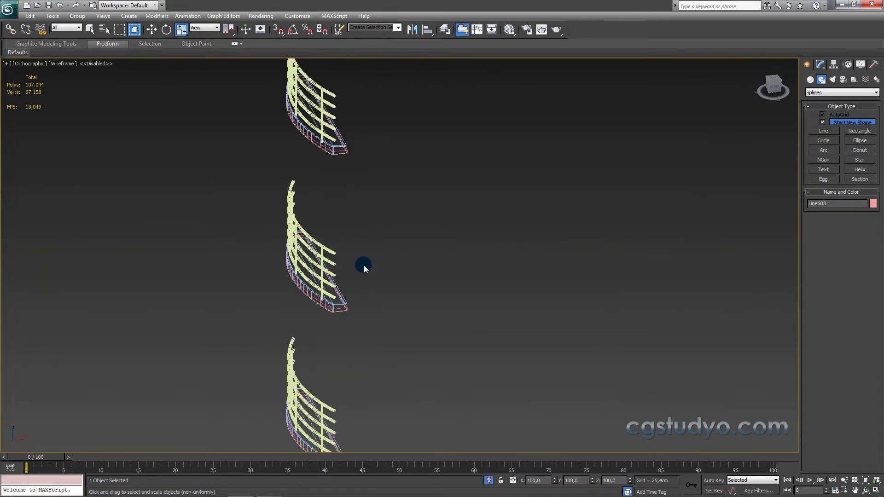
{"action": "scroll", "coordinate": [363, 264], "scroll_direction": "up", "scroll_amount": 2}
{"action": "middle_click_drag", "start_coordinate": [329, 263], "coordinate": [351, 154]}
{"action": "mouse_move", "coordinate": [376, 257]}
{"action": "middle_mouse_down"}
{"action": "mouse_move", "coordinate": [369, 359]}
{"action": "mouse_move", "coordinate": [376, 219]}
{"action": "mouse_move", "coordinate": [362, 242]}
{"action": "mouse_move", "coordinate": [318, 128]}
{"action": "middle_mouse_up"}
{"action": "key", "text": "l"}
{"action": "scroll", "coordinate": [361, 282], "scroll_direction": "down", "scroll_amount": 5}
Step: With the Move tool, add the railing base and its lower part to the selection
{"action": "left_click", "coordinate": [152, 29]}
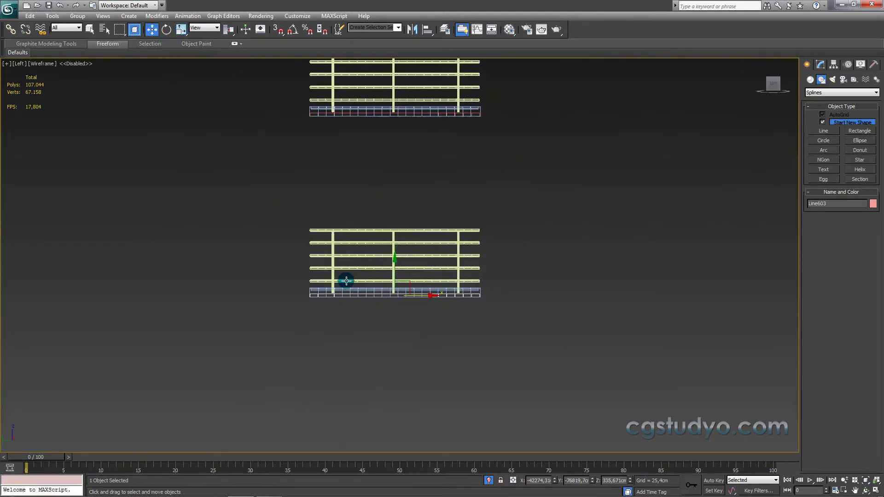
{"action": "middle_click_drag", "start_coordinate": [355, 324], "coordinate": [345, 280]}
{"action": "scroll", "coordinate": [346, 280], "scroll_direction": "up", "scroll_amount": 5}
{"action": "scroll", "coordinate": [404, 293], "scroll_direction": "down", "scroll_amount": 4}
{"action": "scroll", "coordinate": [400, 313], "scroll_direction": "up", "scroll_amount": 3}
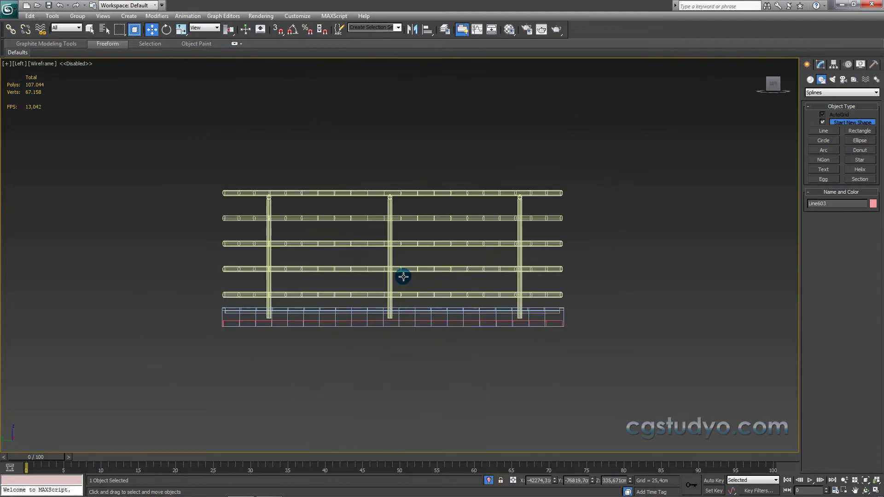
{"action": "scroll", "coordinate": [376, 327], "scroll_direction": "up", "scroll_amount": 2}
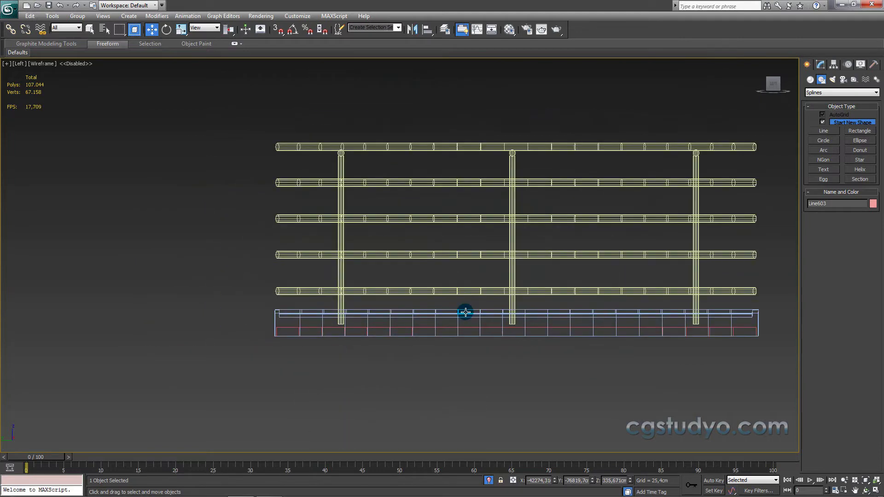
{"action": "scroll", "coordinate": [463, 311], "scroll_direction": "up", "scroll_amount": 2}
{"action": "left_click", "coordinate": [473, 355], "text": "ctrl"}
{"action": "scroll", "coordinate": [476, 254], "scroll_direction": "down", "scroll_amount": 4}
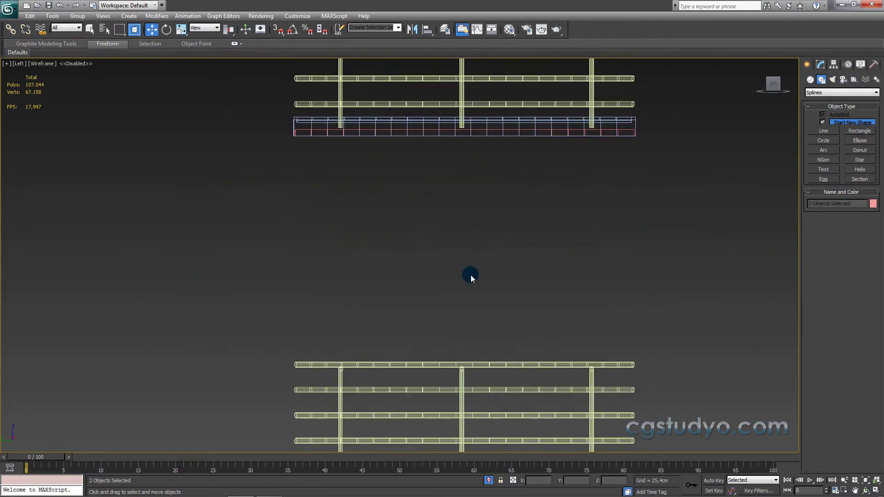
{"action": "scroll", "coordinate": [461, 271], "scroll_direction": "up", "scroll_amount": 3}
{"action": "left_click", "coordinate": [449, 320], "text": "ctrl"}
{"action": "scroll", "coordinate": [449, 251], "scroll_direction": "down", "scroll_amount": 4}
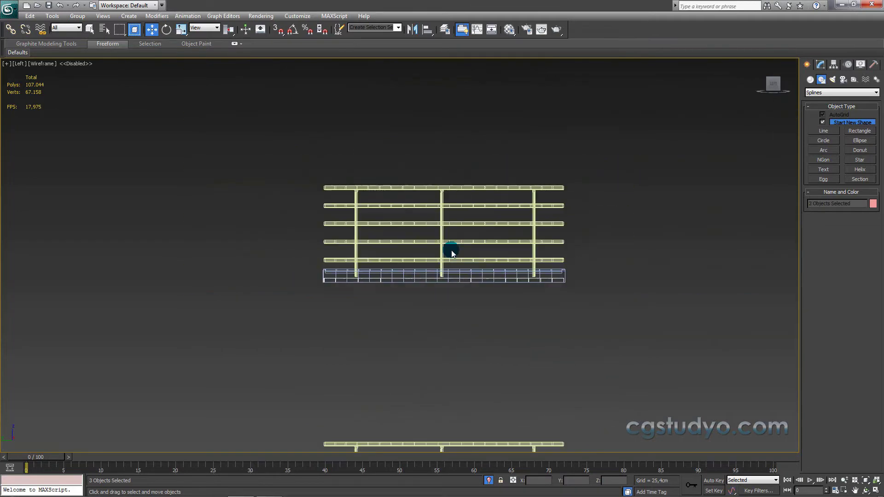
{"action": "scroll", "coordinate": [444, 257], "scroll_direction": "down", "scroll_amount": 2}
{"action": "scroll", "coordinate": [437, 256], "scroll_direction": "up", "scroll_amount": 3}
{"action": "scroll", "coordinate": [437, 232], "scroll_direction": "up", "scroll_amount": 3}
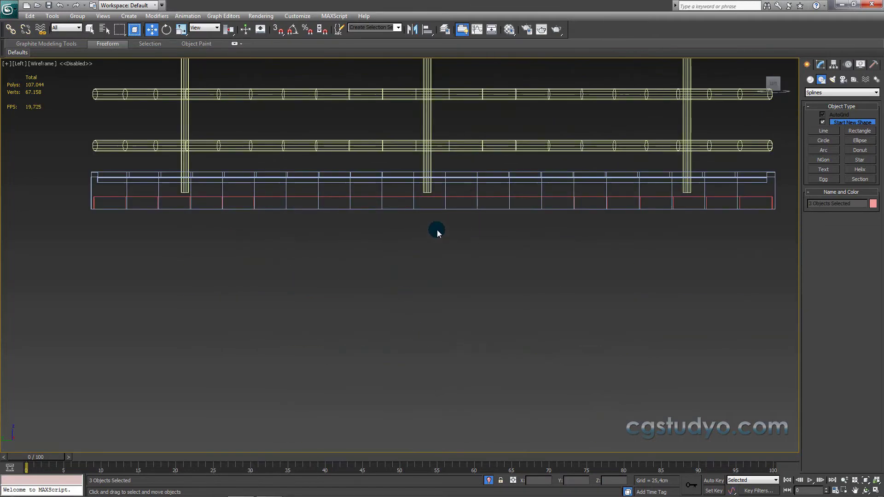
{"action": "scroll", "coordinate": [468, 196], "scroll_direction": "down", "scroll_amount": 2}
Step: Add another railing piece plus the base and bottom rails to the selection
{"action": "left_click", "coordinate": [467, 193], "text": "ctrl"}
{"action": "scroll", "coordinate": [442, 381], "scroll_direction": "down", "scroll_amount": 1}
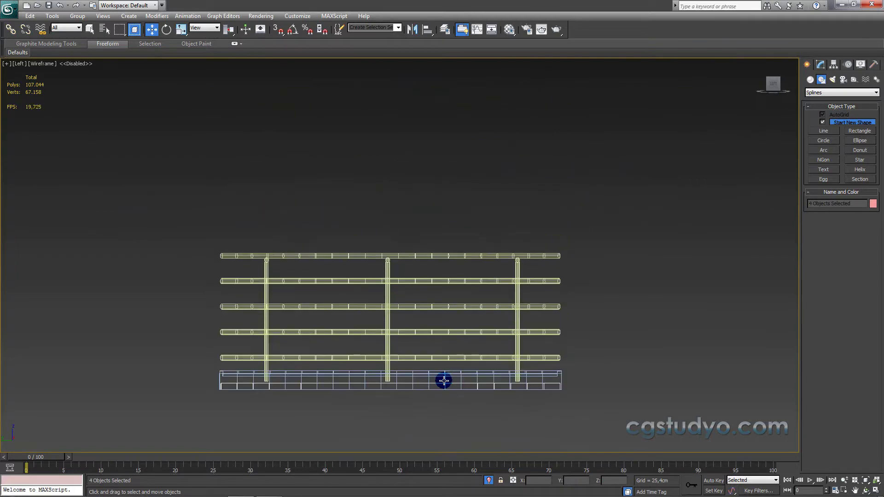
{"action": "scroll", "coordinate": [445, 264], "scroll_direction": "down", "scroll_amount": 2}
{"action": "scroll", "coordinate": [423, 261], "scroll_direction": "up", "scroll_amount": 4}
{"action": "left_click", "coordinate": [405, 288], "text": "ctrl"}
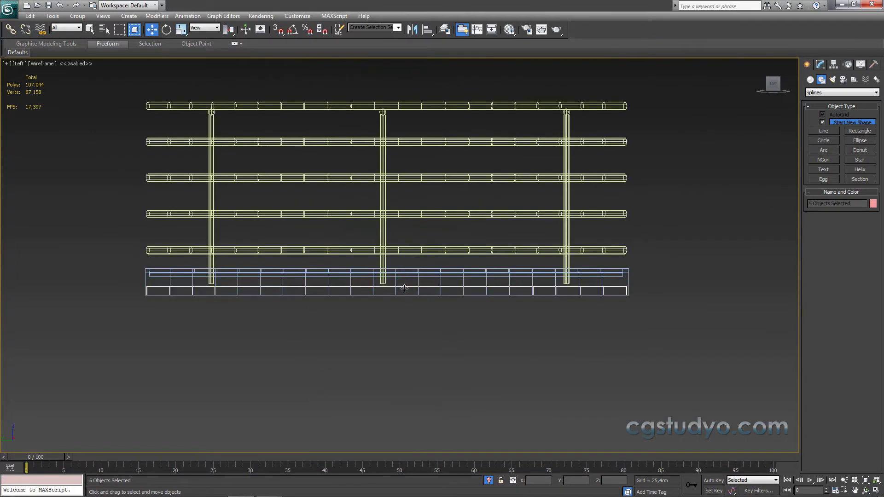
{"action": "scroll", "coordinate": [432, 194], "scroll_direction": "down", "scroll_amount": 3}
{"action": "scroll", "coordinate": [432, 219], "scroll_direction": "up", "scroll_amount": 3}
{"action": "scroll", "coordinate": [425, 364], "scroll_direction": "up", "scroll_amount": 1}
{"action": "middle_click_drag", "start_coordinate": [429, 206], "coordinate": [427, 297]}
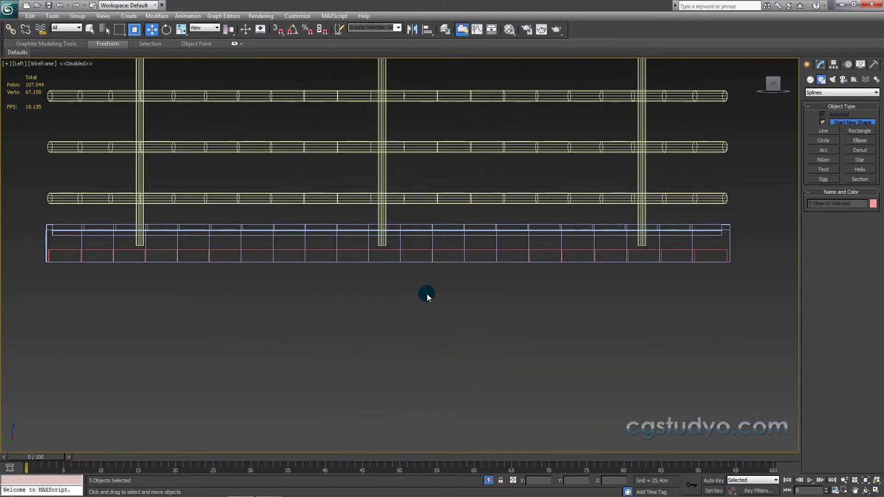
{"action": "left_click", "coordinate": [420, 248], "text": "ctrl"}
{"action": "scroll", "coordinate": [438, 192], "scroll_direction": "down", "scroll_amount": 3}
{"action": "middle_click_drag", "start_coordinate": [437, 191], "coordinate": [438, 308]}
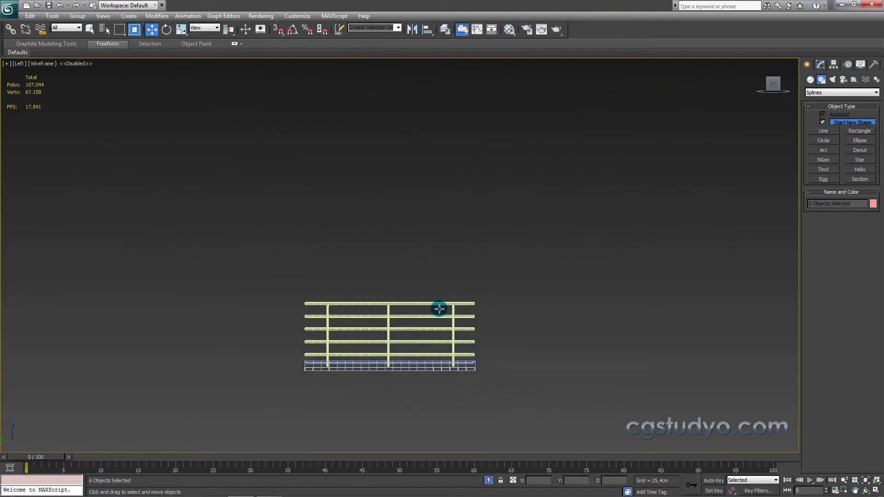
{"action": "scroll", "coordinate": [435, 316], "scroll_direction": "down", "scroll_amount": 3}
{"action": "scroll", "coordinate": [434, 304], "scroll_direction": "up", "scroll_amount": 2}
Step: Frame the curved railing and its slab in the Front view
{"action": "mouse_move", "coordinate": [417, 313]}
{"action": "middle_mouse_down"}
{"action": "mouse_move", "coordinate": [405, 163]}
{"action": "mouse_move", "coordinate": [382, 163]}
{"action": "middle_mouse_up"}
{"action": "key", "text": "f"}
{"action": "scroll", "coordinate": [382, 158], "scroll_direction": "up", "scroll_amount": 1}
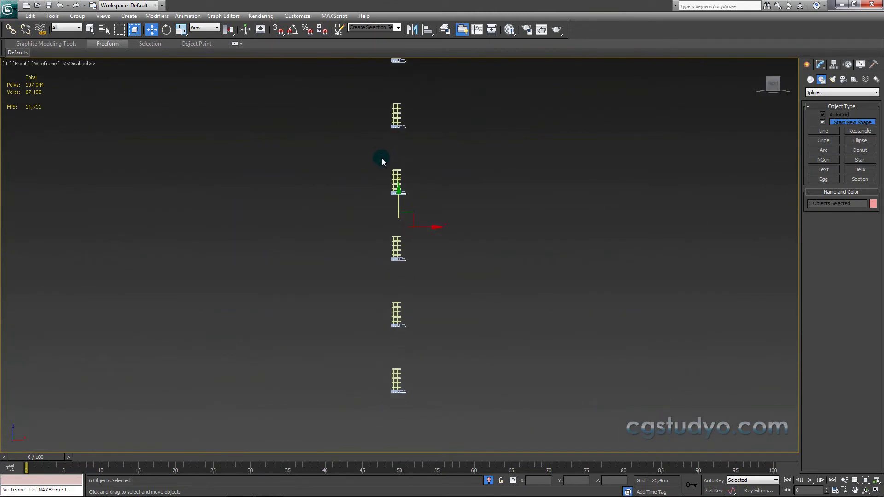
{"action": "scroll", "coordinate": [401, 219], "scroll_direction": "up", "scroll_amount": 3}
{"action": "scroll", "coordinate": [409, 202], "scroll_direction": "up", "scroll_amount": 4}
{"action": "scroll", "coordinate": [401, 198], "scroll_direction": "up", "scroll_amount": 3}
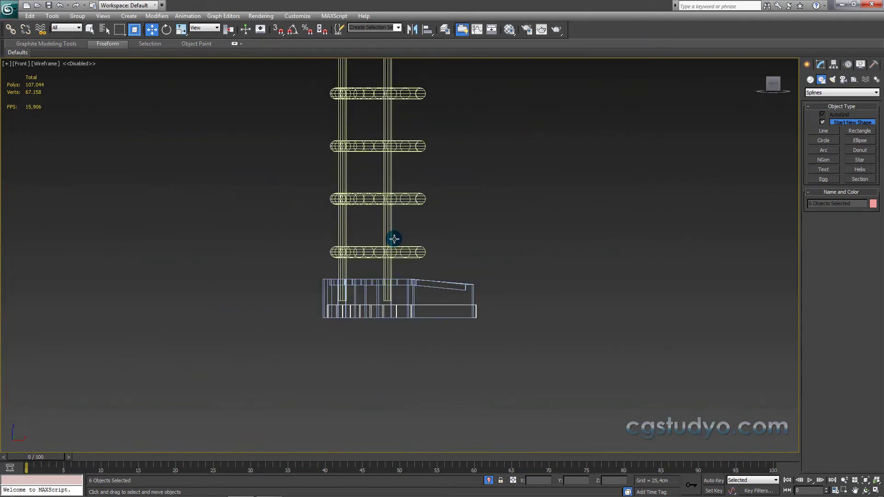
{"action": "mouse_move", "coordinate": [394, 241]}
{"action": "middle_mouse_down"}
{"action": "mouse_move", "coordinate": [369, 404]}
{"action": "mouse_move", "coordinate": [394, 335]}
{"action": "mouse_move", "coordinate": [421, 333]}
{"action": "middle_mouse_up"}
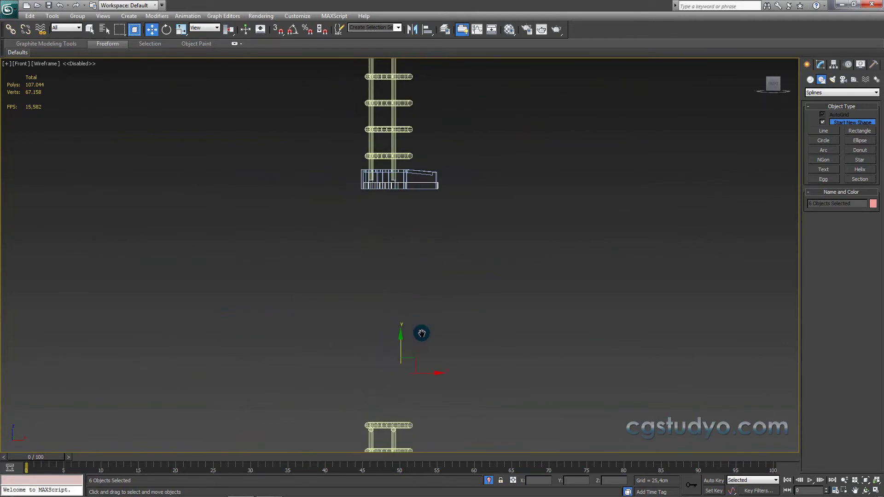
Step: Move the railing set's pivot up to the balcony base with Affect Pivot Only
{"action": "left_click", "coordinate": [833, 64]}
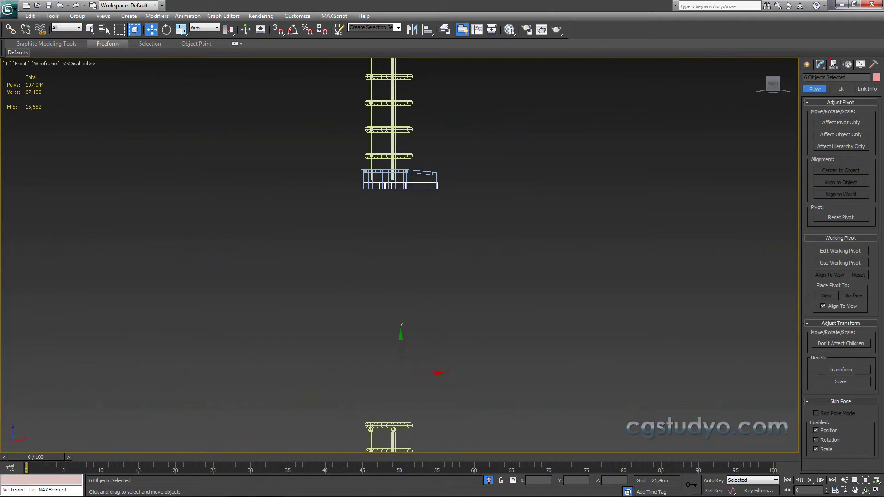
{"action": "left_click", "coordinate": [835, 123]}
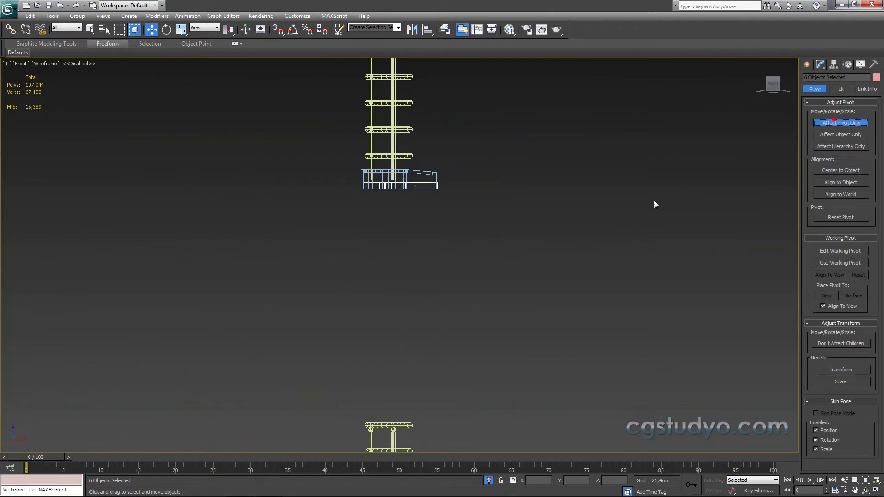
{"action": "scroll", "coordinate": [456, 214], "scroll_direction": "down", "scroll_amount": 2}
{"action": "scroll", "coordinate": [456, 212], "scroll_direction": "down", "scroll_amount": 3}
{"action": "scroll", "coordinate": [422, 291], "scroll_direction": "down", "scroll_amount": 2}
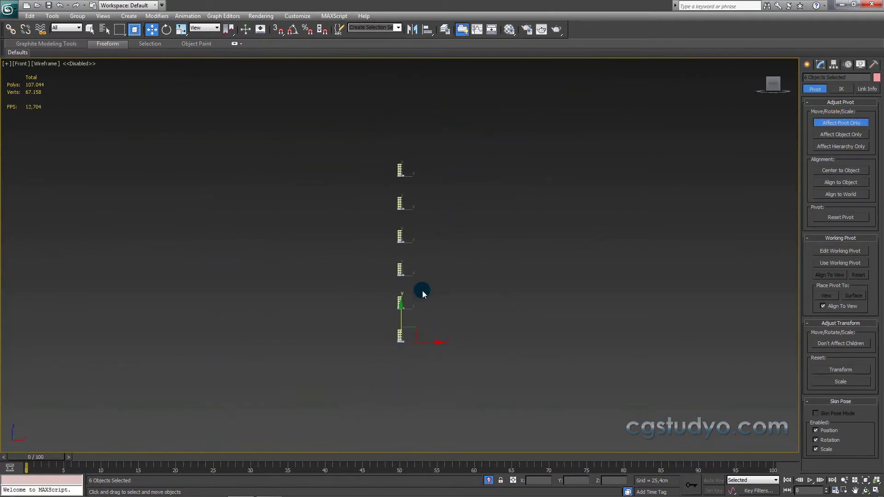
{"action": "scroll", "coordinate": [405, 328], "scroll_direction": "up", "scroll_amount": 2}
{"action": "mouse_move", "coordinate": [405, 328]}
{"action": "middle_mouse_down"}
{"action": "mouse_move", "coordinate": [456, 228]}
{"action": "mouse_move", "coordinate": [367, 307]}
{"action": "middle_mouse_up"}
{"action": "scroll", "coordinate": [455, 229], "scroll_direction": "up", "scroll_amount": 2}
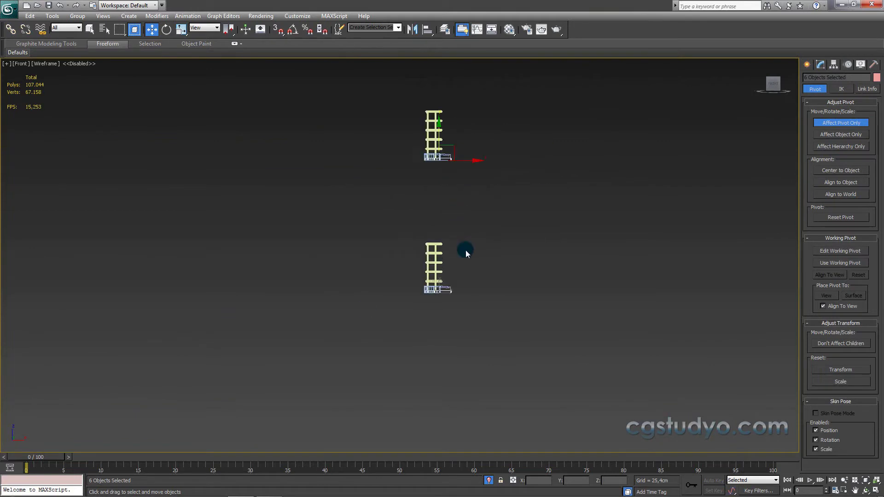
{"action": "scroll", "coordinate": [466, 250], "scroll_direction": "up", "scroll_amount": 2}
{"action": "middle_click_drag", "start_coordinate": [466, 250], "coordinate": [414, 354]}
{"action": "scroll", "coordinate": [483, 276], "scroll_direction": "up", "scroll_amount": 2}
{"action": "mouse_move", "coordinate": [421, 276]}
{"action": "middle_mouse_down"}
{"action": "mouse_move", "coordinate": [483, 277]}
{"action": "mouse_move", "coordinate": [223, 256]}
{"action": "middle_mouse_up"}
{"action": "scroll", "coordinate": [483, 276], "scroll_direction": "up", "scroll_amount": 1}
{"action": "scroll", "coordinate": [380, 280], "scroll_direction": "up", "scroll_amount": 2}
{"action": "left_click_drag", "start_coordinate": [342, 276], "coordinate": [351, 265]}
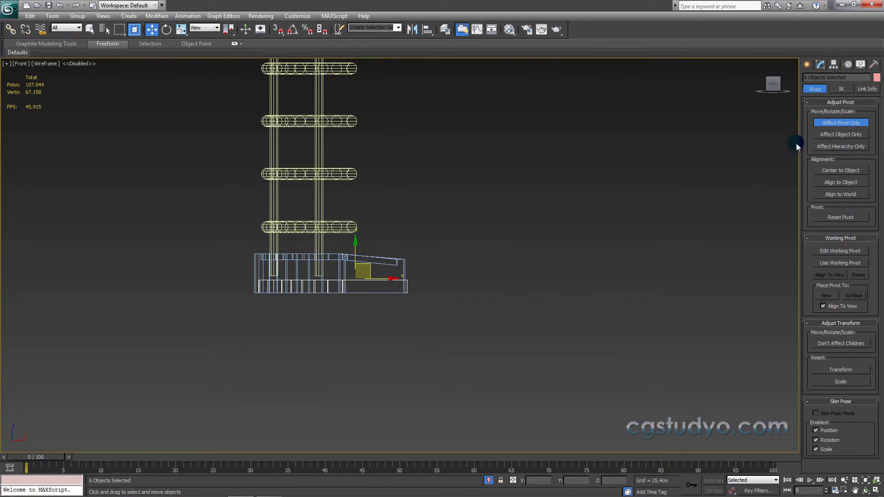
{"action": "left_click", "coordinate": [827, 123]}
Step: Raise the selected railing pieces about 0.506cm onto the slab
{"action": "scroll", "coordinate": [476, 270], "scroll_direction": "up", "scroll_amount": 3}
{"action": "scroll", "coordinate": [400, 240], "scroll_direction": "up", "scroll_amount": 2}
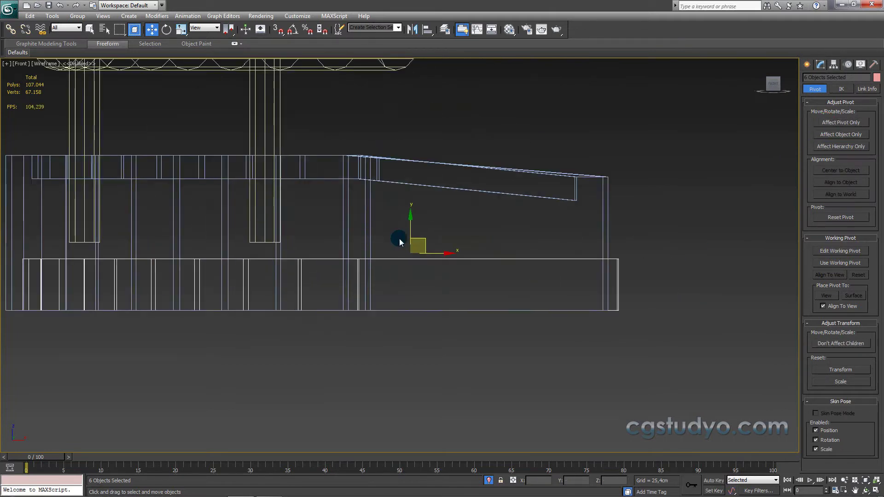
{"action": "middle_click_drag", "start_coordinate": [400, 241], "coordinate": [526, 240]}
{"action": "left_click_drag", "start_coordinate": [527, 241], "coordinate": [513, 114]}
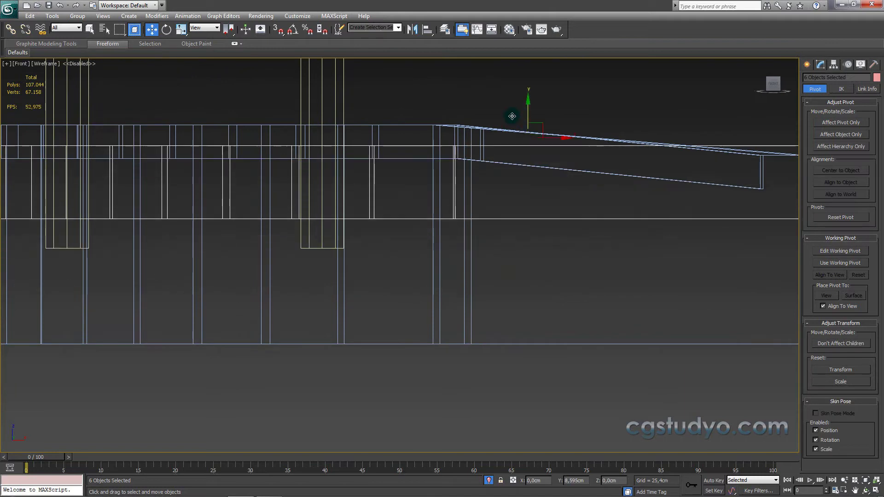
{"action": "mouse_move", "coordinate": [513, 115]}
{"action": "middle_mouse_down"}
{"action": "mouse_move", "coordinate": [446, 233]}
{"action": "mouse_move", "coordinate": [470, 191]}
{"action": "mouse_move", "coordinate": [543, 197]}
{"action": "middle_mouse_up"}
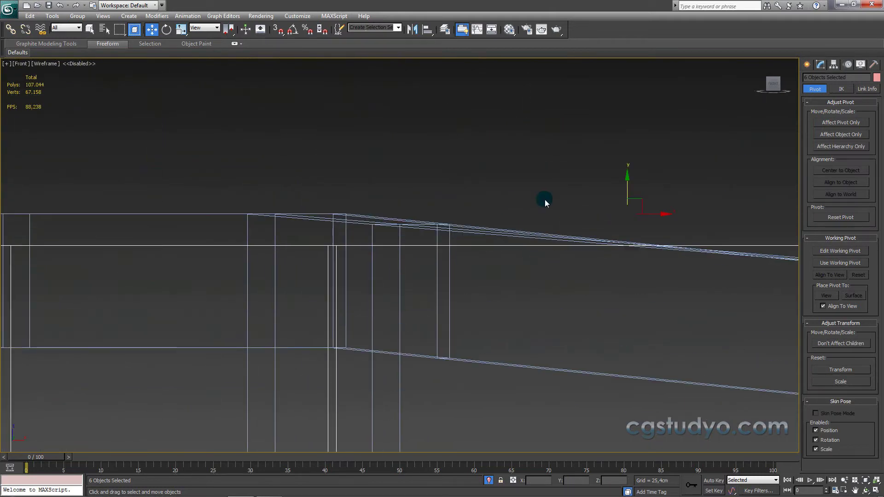
{"action": "scroll", "coordinate": [515, 237], "scroll_direction": "up", "scroll_amount": 2}
{"action": "middle_click_drag", "start_coordinate": [515, 237], "coordinate": [511, 252]}
{"action": "left_click_drag", "start_coordinate": [709, 196], "coordinate": [695, 162]}
Step: Orbit the railings in shaded view to check they sit on the slabs
{"action": "scroll", "coordinate": [695, 162], "scroll_direction": "down", "scroll_amount": 5}
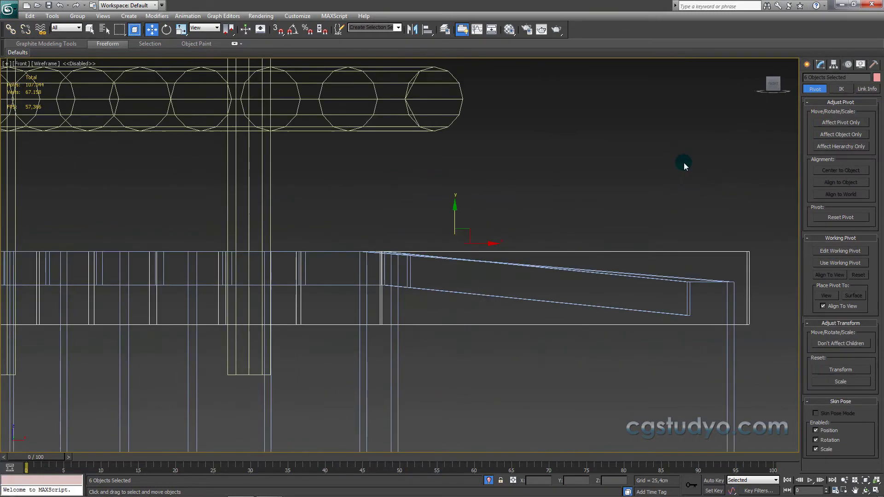
{"action": "scroll", "coordinate": [583, 233], "scroll_direction": "down", "scroll_amount": 5}
{"action": "mouse_move", "coordinate": [583, 233]}
{"action": "middle_mouse_down", "text": "alt"}
{"action": "mouse_move", "coordinate": [565, 289]}
{"action": "mouse_move", "coordinate": [562, 270]}
{"action": "middle_mouse_up", "text": "alt"}
{"action": "key", "text": "F3"}
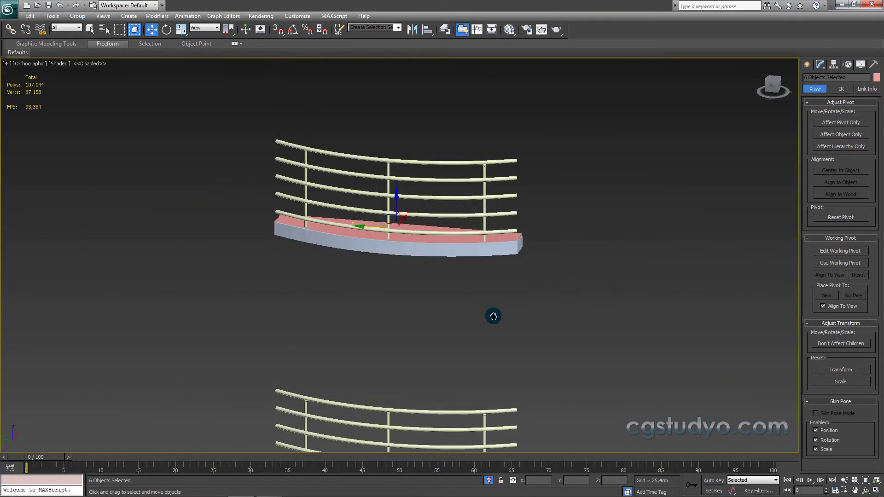
{"action": "scroll", "coordinate": [376, 257], "scroll_direction": "down", "scroll_amount": 4}
{"action": "mouse_move", "coordinate": [376, 258]}
{"action": "middle_mouse_down", "text": "alt"}
{"action": "mouse_move", "coordinate": [342, 307]}
{"action": "mouse_move", "coordinate": [384, 359]}
{"action": "mouse_move", "coordinate": [420, 286]}
{"action": "middle_mouse_up", "text": "alt"}
{"action": "scroll", "coordinate": [383, 359], "scroll_direction": "up", "scroll_amount": 4}
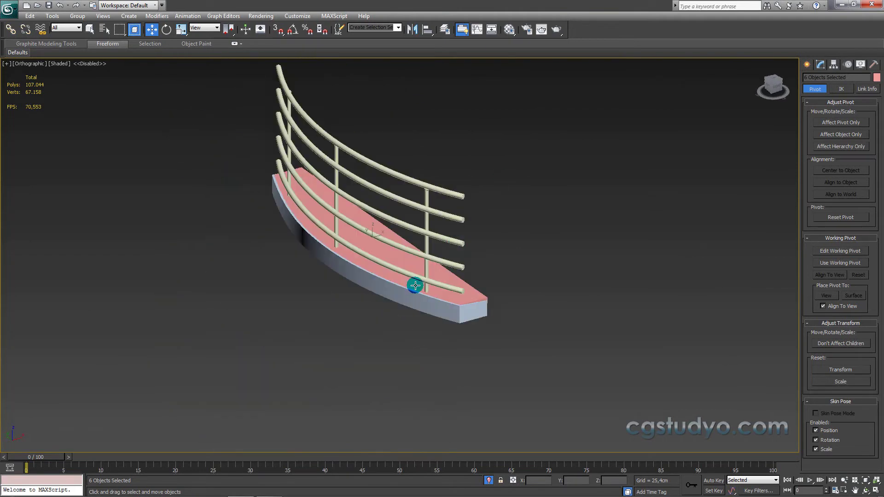
{"action": "scroll", "coordinate": [395, 296], "scroll_direction": "up", "scroll_amount": 4}
{"action": "scroll", "coordinate": [465, 177], "scroll_direction": "down", "scroll_amount": 4}
{"action": "scroll", "coordinate": [480, 173], "scroll_direction": "down", "scroll_amount": 3}
{"action": "mouse_move", "coordinate": [481, 174]}
{"action": "middle_mouse_down"}
{"action": "mouse_move", "coordinate": [405, 296]}
{"action": "mouse_move", "coordinate": [374, 258]}
{"action": "middle_mouse_up"}
{"action": "scroll", "coordinate": [377, 293], "scroll_direction": "up", "scroll_amount": 4}
{"action": "scroll", "coordinate": [376, 293], "scroll_direction": "down", "scroll_amount": 4}
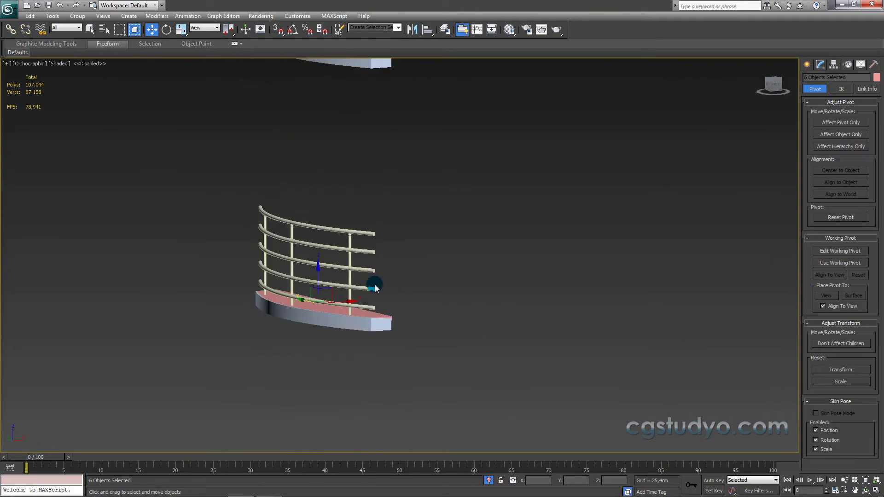
{"action": "scroll", "coordinate": [374, 258], "scroll_direction": "down", "scroll_amount": 3}
Step: In the Front view, group the top two railings' parts as Group001 and Group002
{"action": "key", "text": "f"}
{"action": "left_click", "coordinate": [459, 158]}
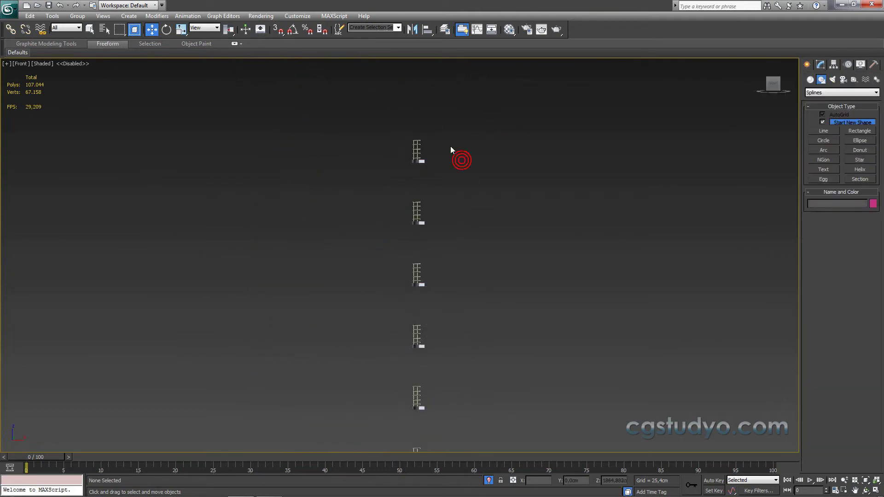
{"action": "scroll", "coordinate": [450, 146], "scroll_direction": "up", "scroll_amount": 2}
{"action": "middle_click_drag", "start_coordinate": [451, 145], "coordinate": [445, 275]}
{"action": "left_click_drag", "start_coordinate": [451, 184], "coordinate": [405, 259]}
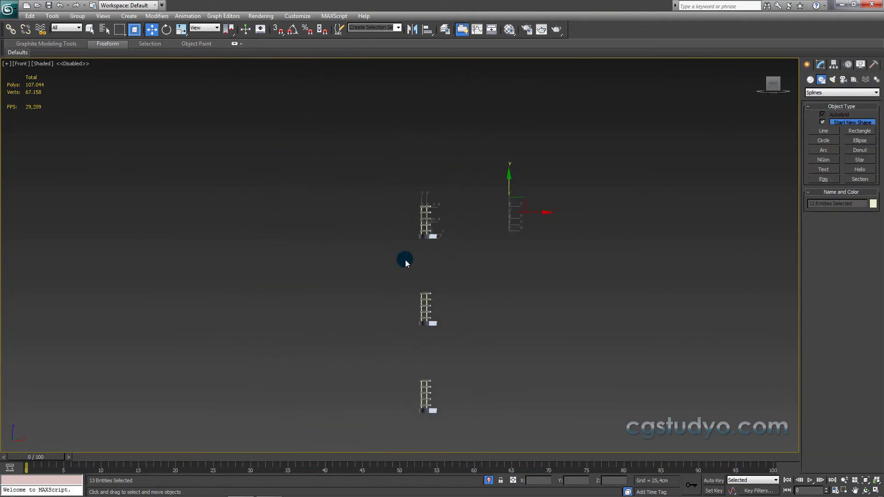
{"action": "left_click", "coordinate": [77, 16]}
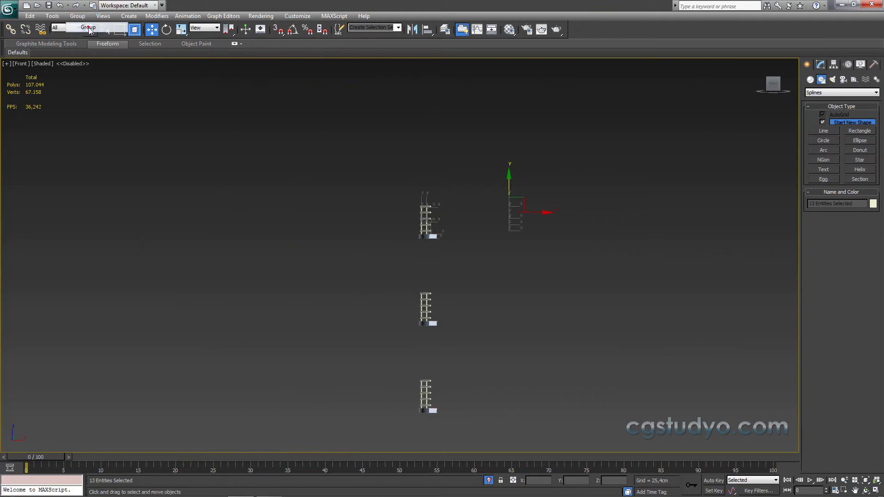
{"action": "left_click", "coordinate": [436, 271]}
{"action": "middle_click_drag", "start_coordinate": [483, 303], "coordinate": [491, 282]}
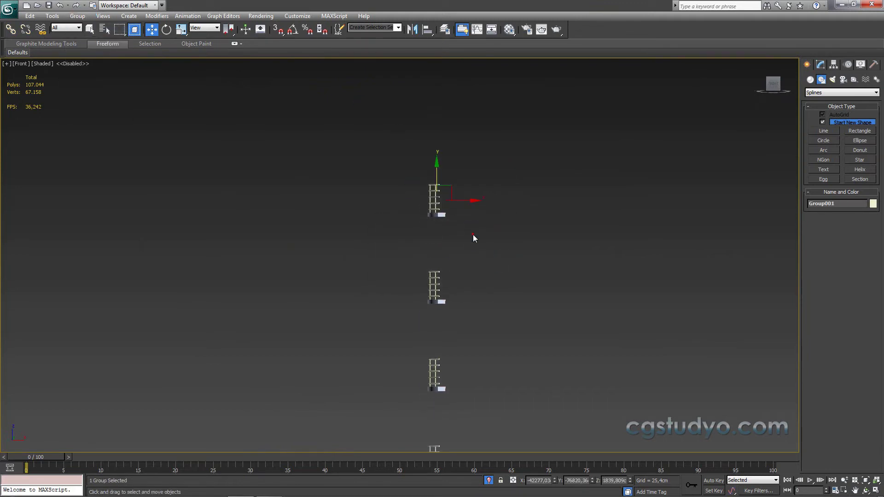
{"action": "left_click_drag", "start_coordinate": [472, 234], "coordinate": [408, 327]}
{"action": "left_click", "coordinate": [88, 19]}
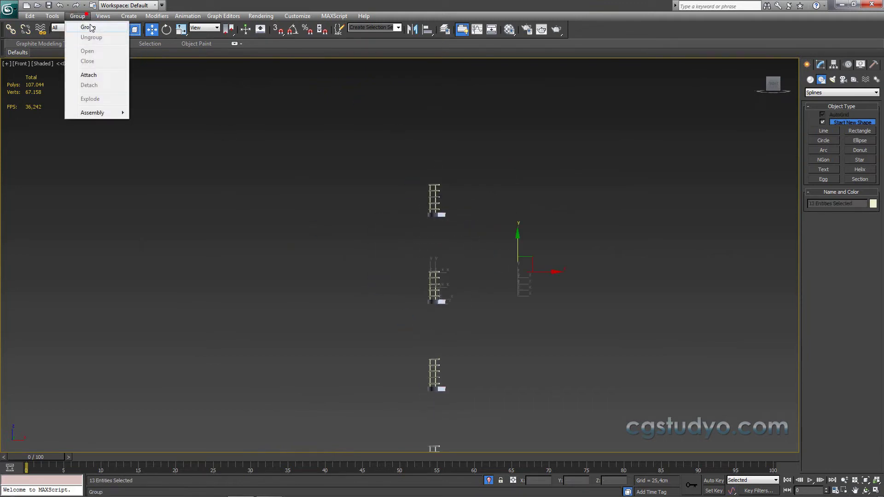
{"action": "left_click", "coordinate": [450, 272]}
Step: Group the next two railings as Group003 and Group004
{"action": "middle_click_drag", "start_coordinate": [496, 335], "coordinate": [542, 230]}
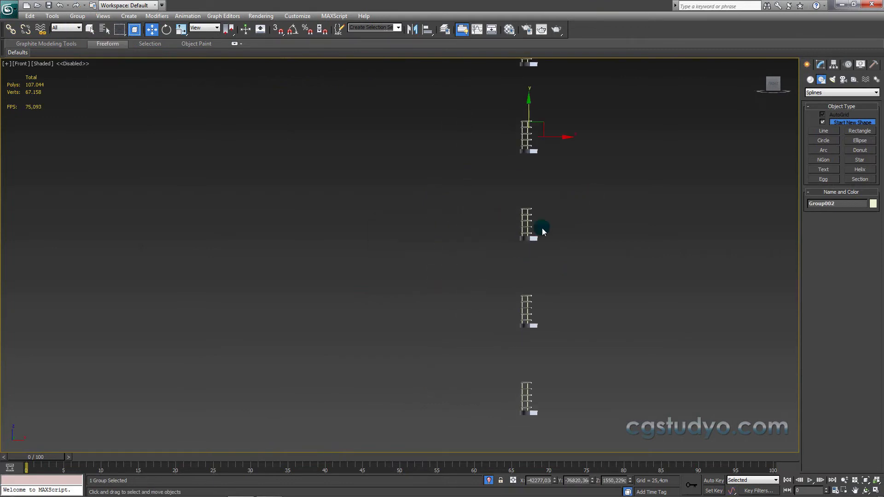
{"action": "key", "text": "ctrl+z"}
{"action": "left_click", "coordinate": [78, 16]}
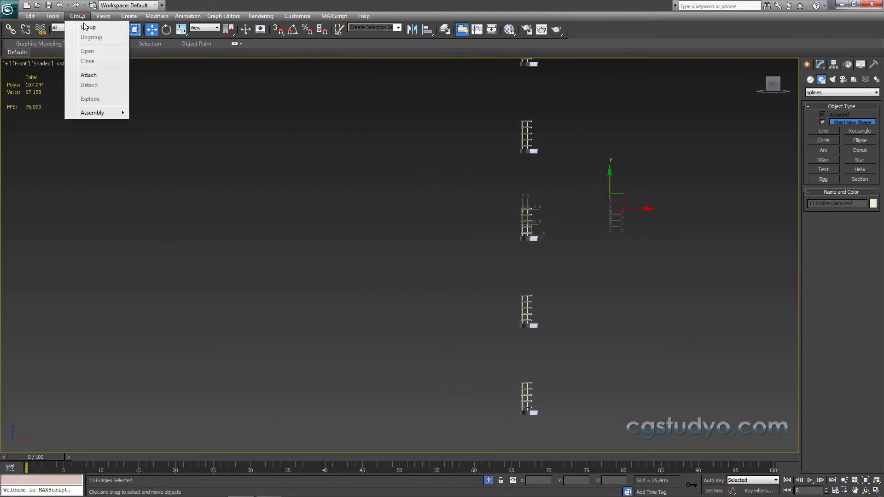
{"action": "left_click", "coordinate": [86, 28]}
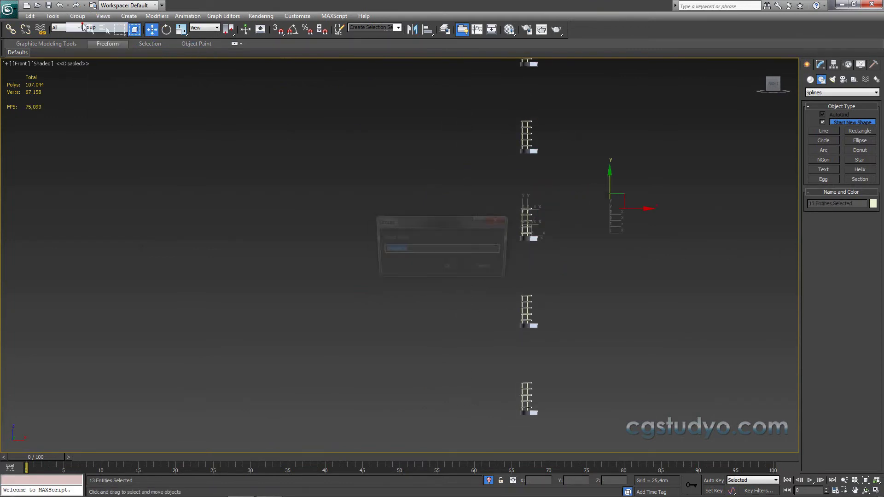
{"action": "left_click", "coordinate": [441, 269]}
{"action": "middle_click_drag", "start_coordinate": [529, 248], "coordinate": [522, 261]}
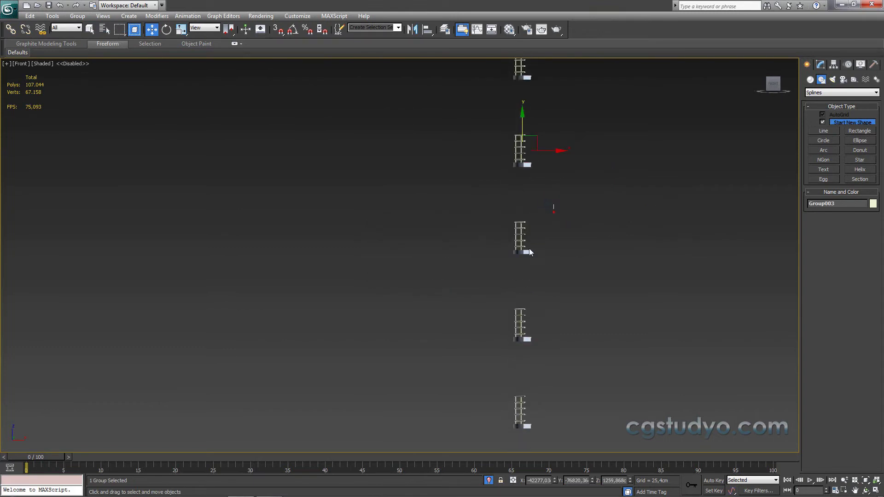
{"action": "left_click", "coordinate": [87, 16]}
{"action": "left_click", "coordinate": [448, 269]}
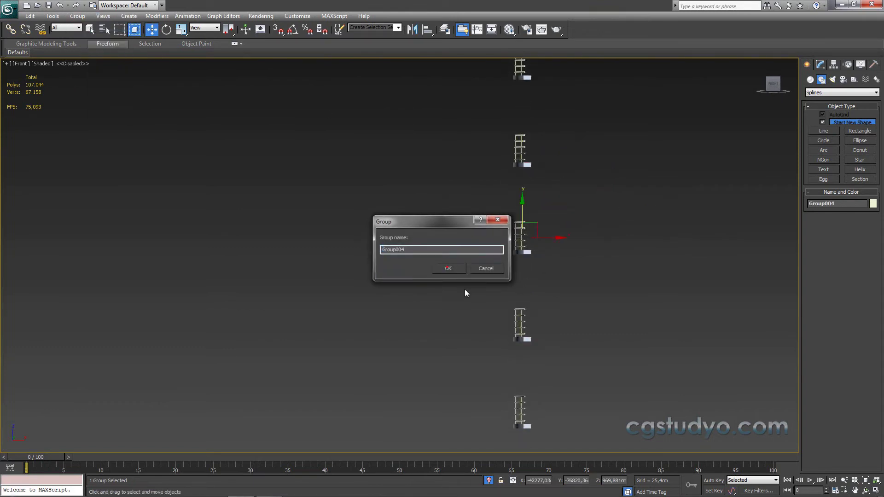
Step: Group the last two railings as Group005 and Group006
{"action": "middle_click_drag", "start_coordinate": [540, 312], "coordinate": [547, 220]}
{"action": "left_click_drag", "start_coordinate": [503, 270], "coordinate": [504, 271]}
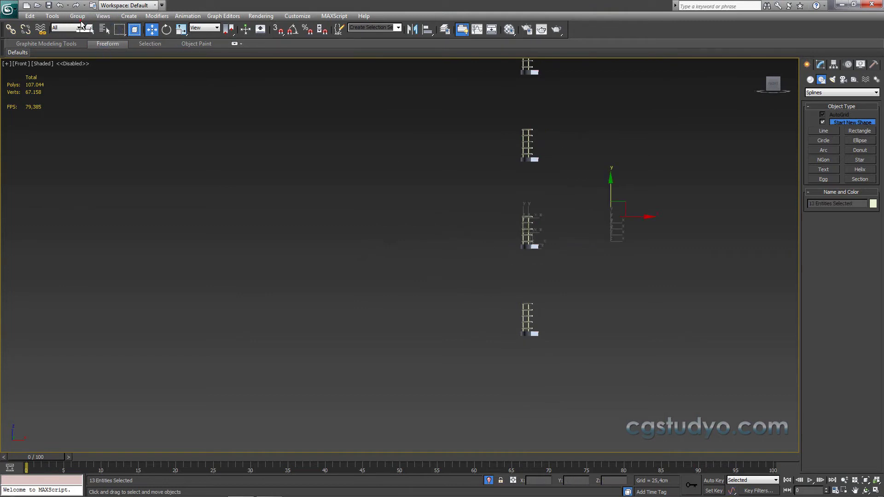
{"action": "left_click", "coordinate": [78, 17]}
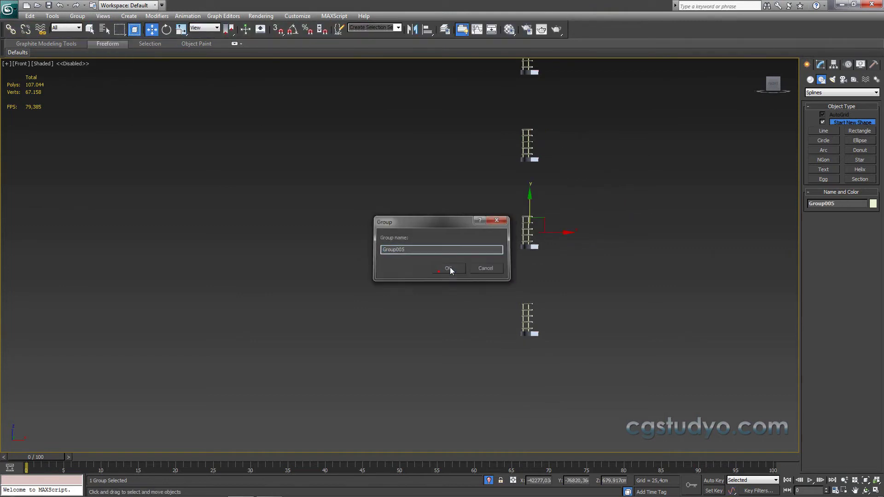
{"action": "left_click", "coordinate": [449, 268]}
{"action": "key", "text": "ctrl+z"}
{"action": "left_click", "coordinate": [77, 16]}
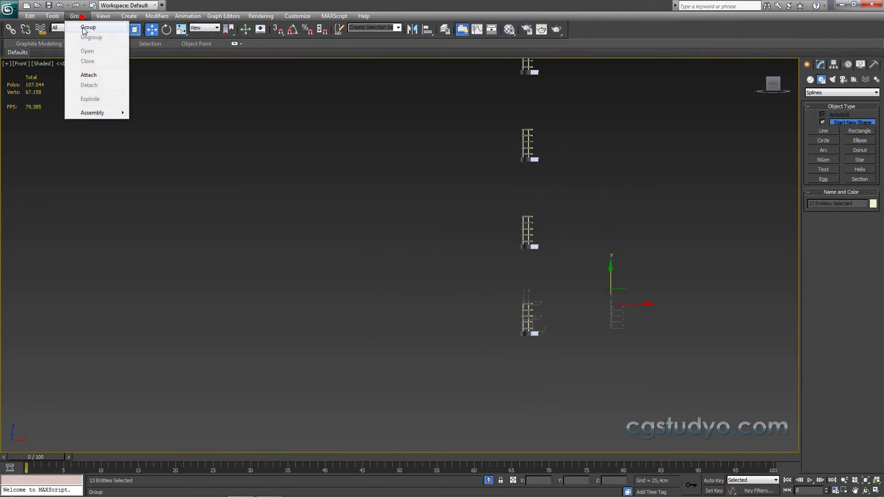
{"action": "left_click", "coordinate": [445, 272]}
{"action": "mouse_move", "coordinate": [551, 225]}
{"action": "middle_mouse_down", "text": "alt"}
{"action": "mouse_move", "coordinate": [491, 250]}
{"action": "mouse_move", "coordinate": [526, 263]}
{"action": "mouse_move", "coordinate": [490, 363]}
{"action": "middle_mouse_up", "text": "alt"}
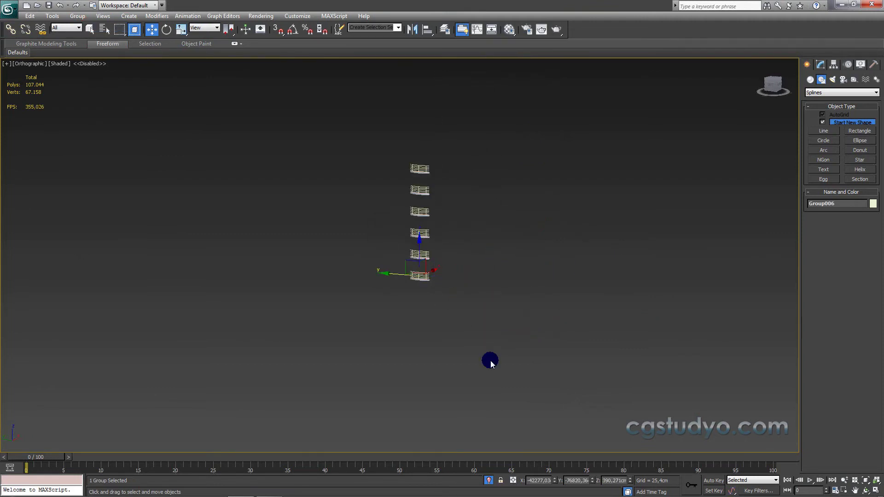
Step: Show the whole scene, select all six railing groups and move them right along X
{"action": "left_click", "coordinate": [489, 482]}
{"action": "mouse_move", "coordinate": [395, 75]}
{"action": "left_mouse_down"}
{"action": "mouse_move", "coordinate": [323, 301]}
{"action": "mouse_move", "coordinate": [250, 428]}
{"action": "mouse_move", "coordinate": [252, 442]}
{"action": "left_mouse_up"}
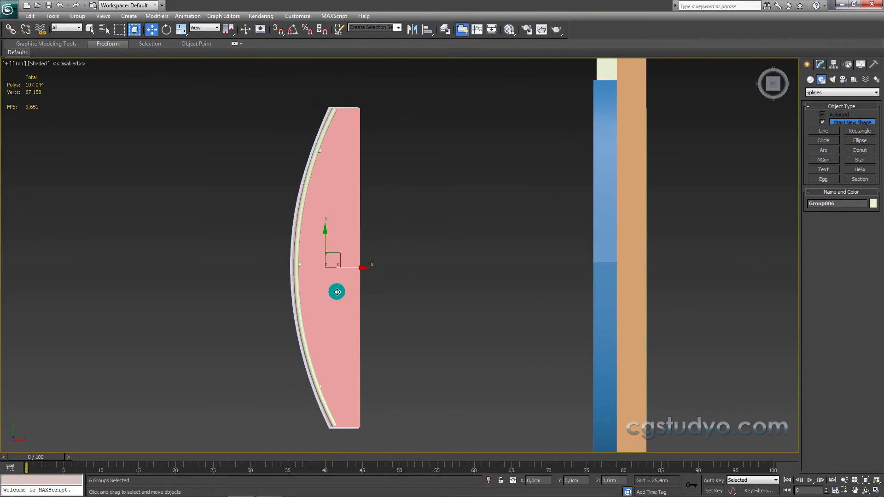
{"action": "mouse_move", "coordinate": [347, 269]}
{"action": "middle_mouse_down"}
{"action": "mouse_move", "coordinate": [562, 262]}
{"action": "mouse_move", "coordinate": [413, 271]}
{"action": "mouse_move", "coordinate": [458, 353]}
{"action": "middle_mouse_up"}
{"action": "key", "text": "F3"}
{"action": "scroll", "coordinate": [412, 270], "scroll_direction": "up", "scroll_amount": 2}
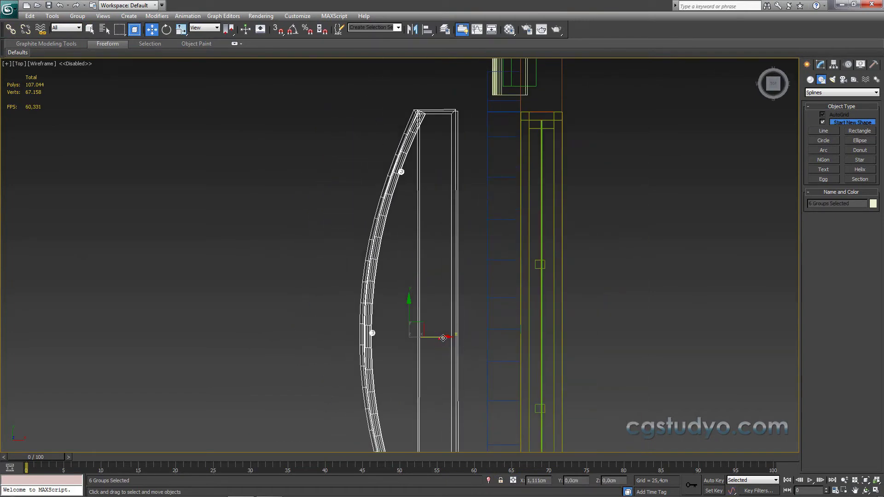
{"action": "left_click_drag", "start_coordinate": [442, 338], "coordinate": [513, 342]}
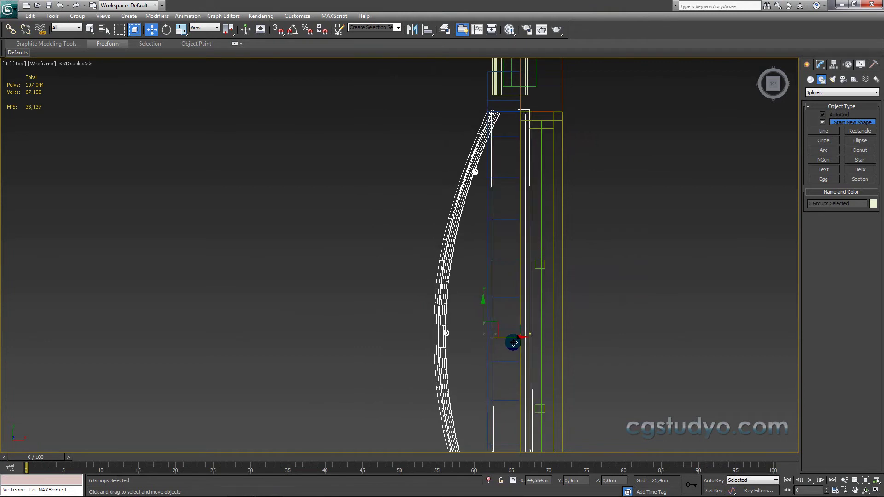
Step: Orbit in shaded view along the balcony to where the railing meets the column
{"action": "key", "text": "F3"}
{"action": "scroll", "coordinate": [469, 183], "scroll_direction": "up", "scroll_amount": 4}
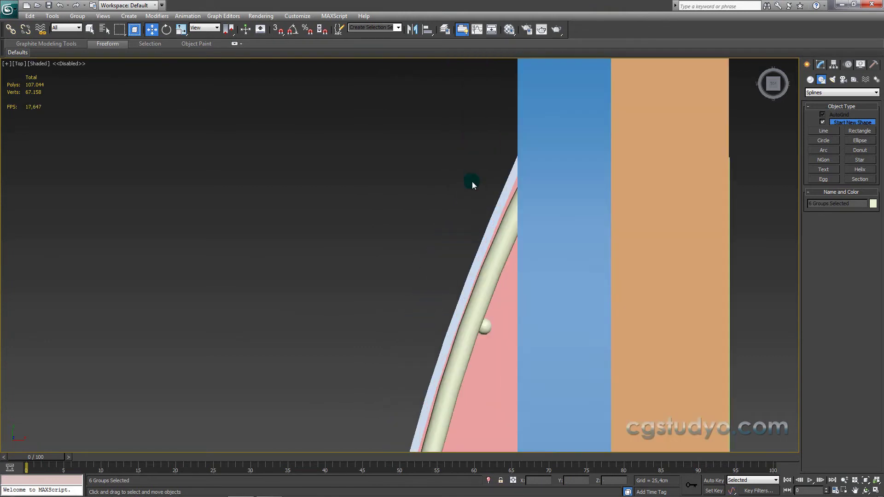
{"action": "key", "text": "F3"}
{"action": "scroll", "coordinate": [537, 159], "scroll_direction": "down", "scroll_amount": 2}
{"action": "key", "text": "F3"}
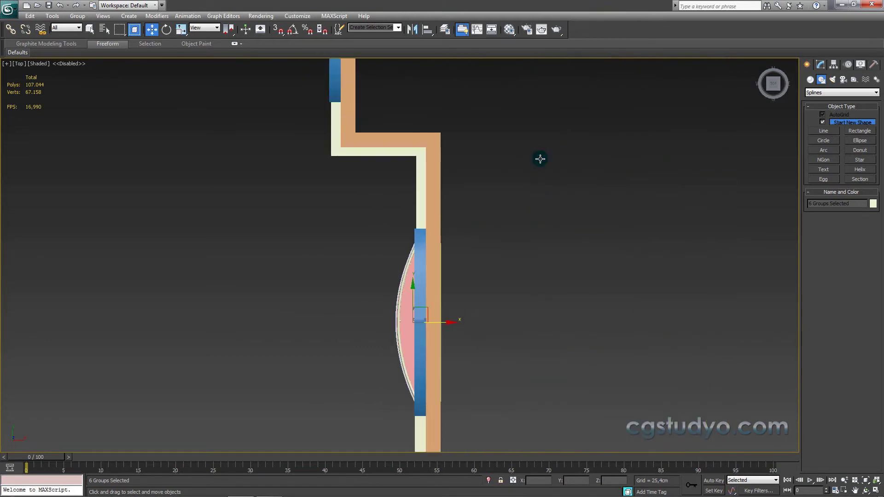
{"action": "mouse_move", "coordinate": [539, 158]}
{"action": "middle_mouse_down", "text": "alt"}
{"action": "mouse_move", "coordinate": [543, 233]}
{"action": "mouse_move", "coordinate": [398, 211]}
{"action": "middle_mouse_up", "text": "alt"}
{"action": "scroll", "coordinate": [371, 272], "scroll_direction": "up", "scroll_amount": 2}
{"action": "scroll", "coordinate": [303, 282], "scroll_direction": "up", "scroll_amount": 2}
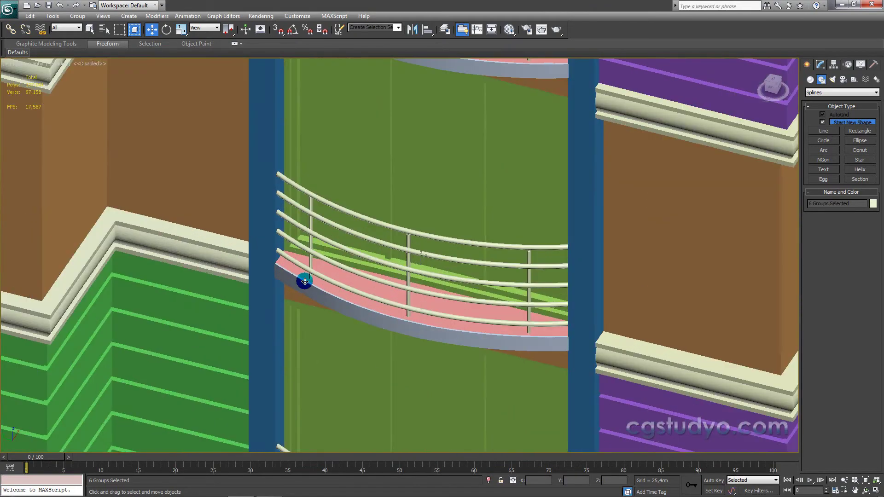
{"action": "scroll", "coordinate": [298, 276], "scroll_direction": "up", "scroll_amount": 2}
{"action": "middle_click_drag", "start_coordinate": [298, 276], "coordinate": [583, 190]}
{"action": "scroll", "coordinate": [395, 148], "scroll_direction": "down", "scroll_amount": 2}
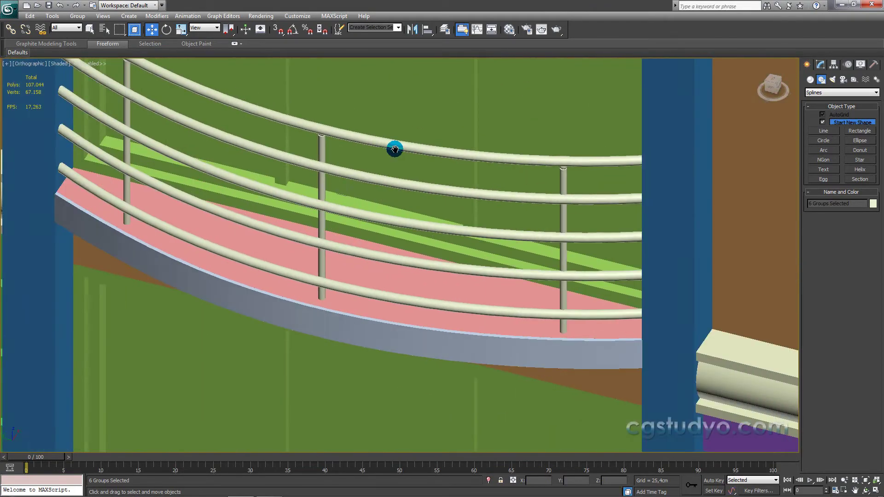
{"action": "middle_click_drag", "start_coordinate": [394, 147], "coordinate": [371, 144]}
{"action": "scroll", "coordinate": [533, 122], "scroll_direction": "down", "scroll_amount": 2}
{"action": "scroll", "coordinate": [395, 256], "scroll_direction": "down", "scroll_amount": 2}
{"action": "middle_click_drag", "start_coordinate": [395, 255], "coordinate": [382, 336]}
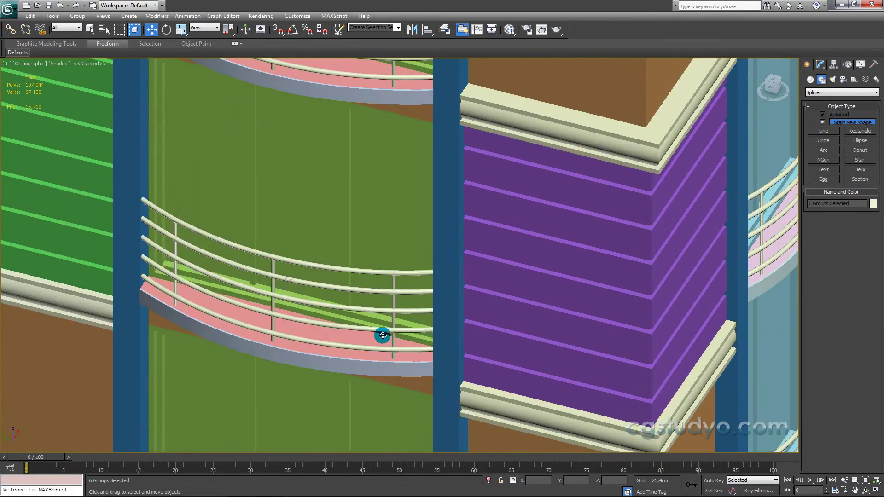
{"action": "scroll", "coordinate": [345, 150], "scroll_direction": "down", "scroll_amount": 2}
{"action": "scroll", "coordinate": [321, 272], "scroll_direction": "down", "scroll_amount": 2}
{"action": "scroll", "coordinate": [322, 271], "scroll_direction": "up", "scroll_amount": 5}
{"action": "scroll", "coordinate": [321, 271], "scroll_direction": "up", "scroll_amount": 2}
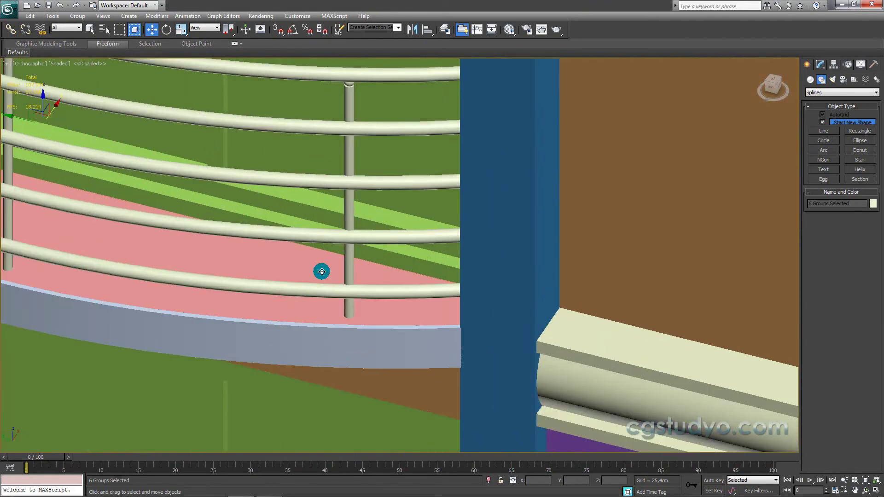
{"action": "middle_click_drag", "start_coordinate": [305, 269], "coordinate": [404, 295]}
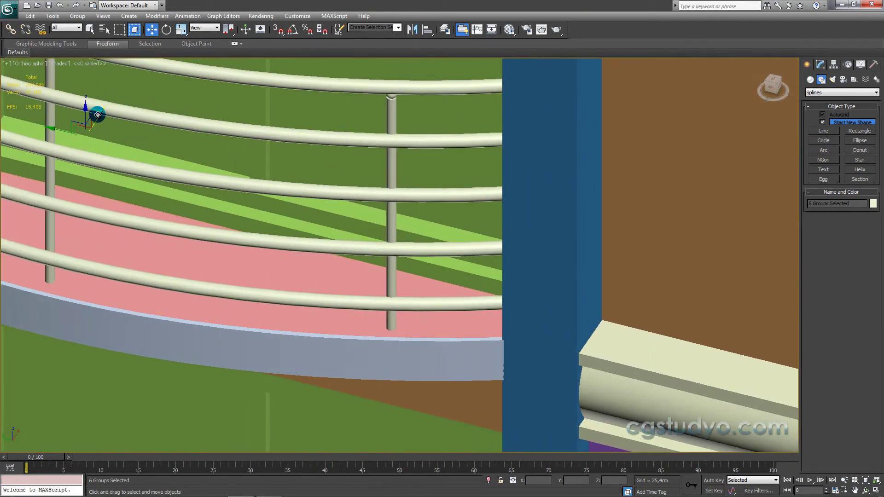
Step: Offset the railing groups by 5 along X in Move Transform Type-In
{"action": "right_click", "coordinate": [156, 30]}
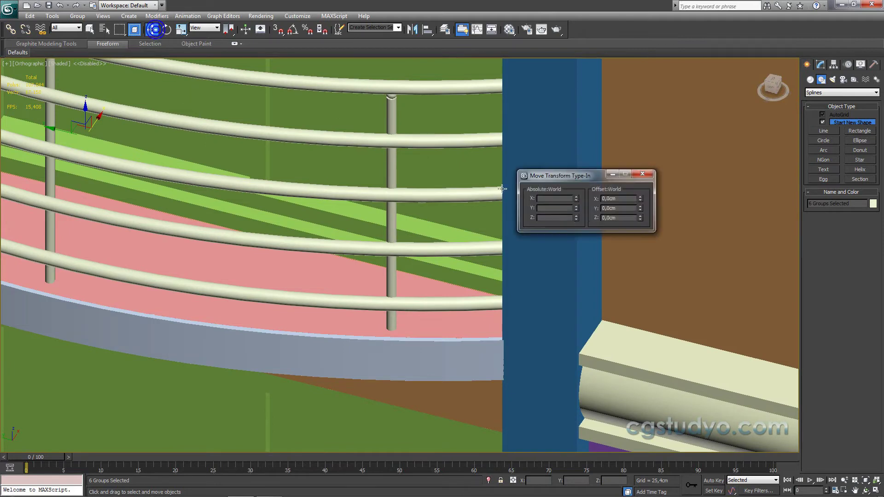
{"action": "type", "text": "5"}
{"action": "key", "text": "Return"}
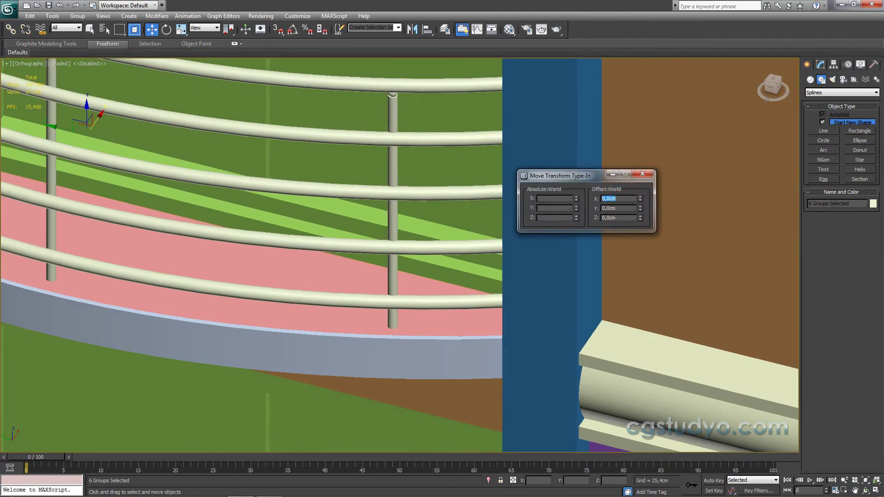
{"action": "left_click", "coordinate": [652, 174]}
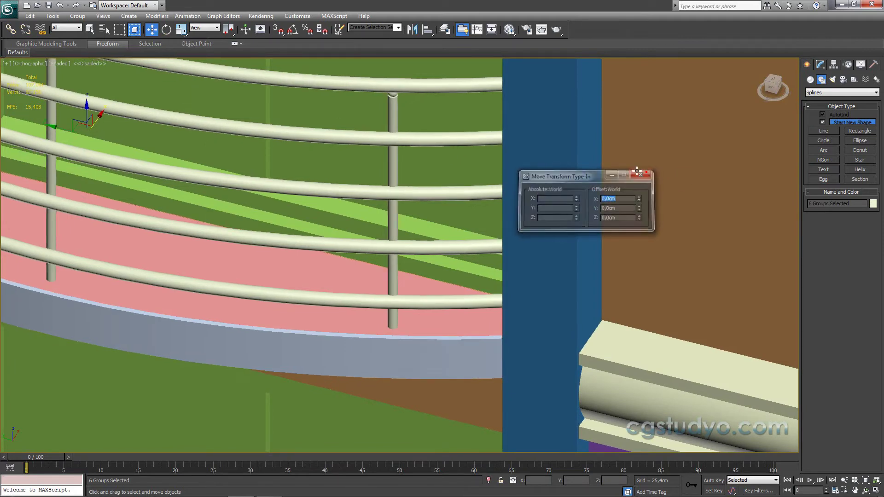
{"action": "mouse_move", "coordinate": [652, 173]}
{"action": "middle_mouse_down", "text": "alt"}
{"action": "mouse_move", "coordinate": [383, 250]}
{"action": "mouse_move", "coordinate": [303, 259]}
{"action": "middle_mouse_up", "text": "alt"}
{"action": "scroll", "coordinate": [382, 250], "scroll_direction": "up", "scroll_amount": 3}
Step: Nudge the railing groups a further -0,5cm along X and close the dialog
{"action": "right_click", "coordinate": [151, 30]}
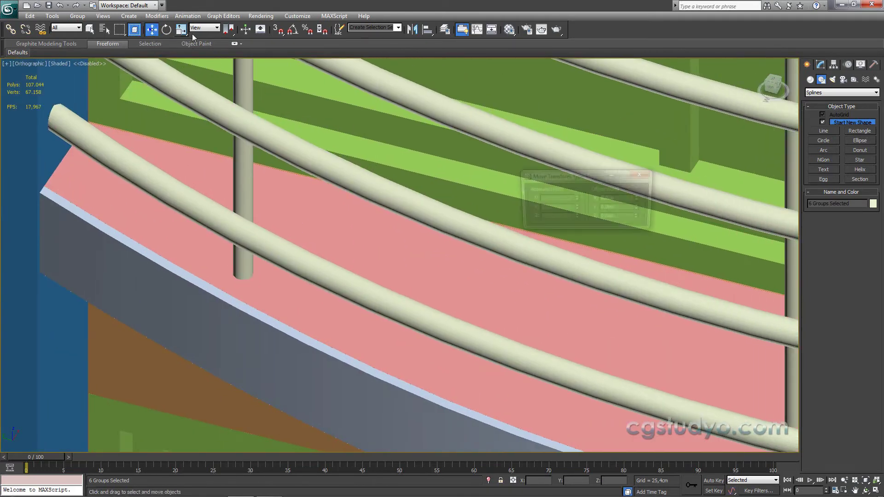
{"action": "type", "text": "-0,5cm"}
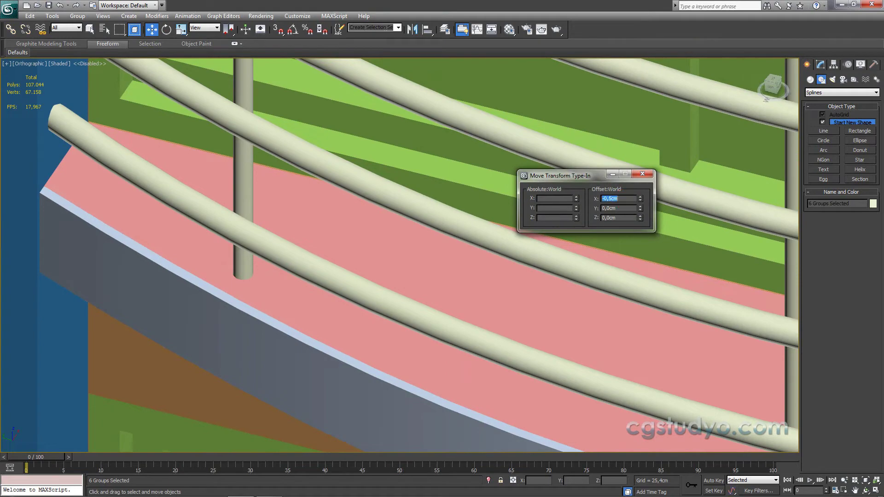
{"action": "key", "text": "Return"}
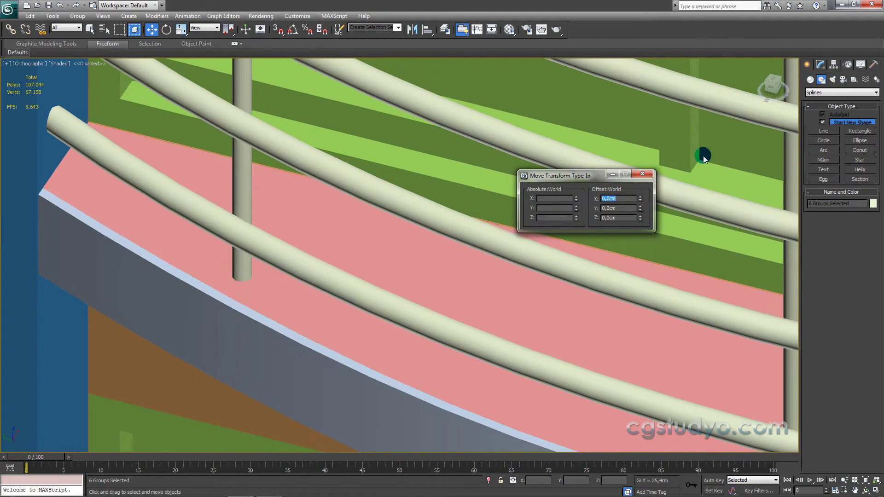
{"action": "left_click", "coordinate": [635, 175]}
{"action": "mouse_move", "coordinate": [635, 175]}
{"action": "middle_mouse_down"}
{"action": "mouse_move", "coordinate": [397, 239]}
{"action": "mouse_move", "coordinate": [578, 320]}
{"action": "mouse_move", "coordinate": [466, 389]}
{"action": "middle_mouse_up"}
{"action": "scroll", "coordinate": [506, 249], "scroll_direction": "up", "scroll_amount": 3}
Step: Orbit and zoom around the building to inspect the railings on both curved balcony stacks
{"action": "scroll", "coordinate": [525, 209], "scroll_direction": "down", "scroll_amount": 2}
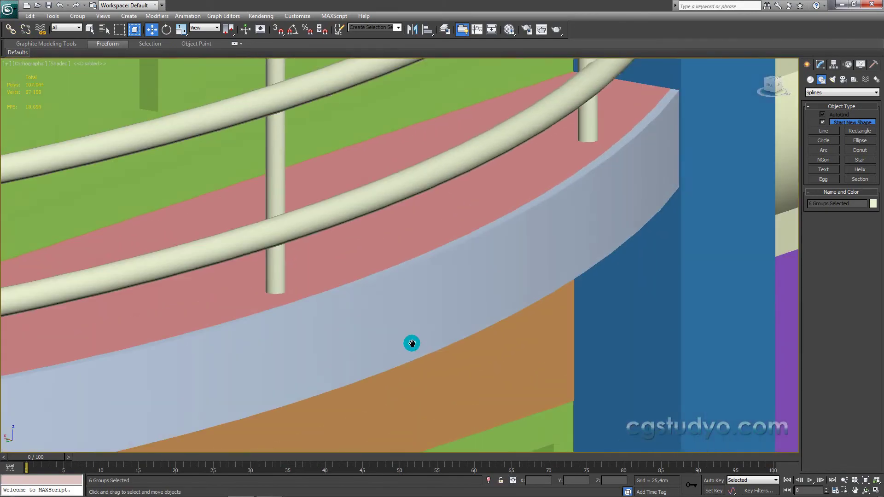
{"action": "scroll", "coordinate": [410, 343], "scroll_direction": "down", "scroll_amount": 2}
{"action": "scroll", "coordinate": [420, 290], "scroll_direction": "down", "scroll_amount": 4}
{"action": "scroll", "coordinate": [432, 276], "scroll_direction": "down", "scroll_amount": 5}
{"action": "mouse_move", "coordinate": [390, 304]}
{"action": "middle_mouse_down", "text": "alt"}
{"action": "mouse_move", "coordinate": [286, 360]}
{"action": "mouse_move", "coordinate": [363, 282]}
{"action": "middle_mouse_up", "text": "alt"}
{"action": "scroll", "coordinate": [363, 282], "scroll_direction": "up", "scroll_amount": 3}
{"action": "scroll", "coordinate": [416, 252], "scroll_direction": "down", "scroll_amount": 3}
{"action": "middle_click_drag", "start_coordinate": [387, 189], "coordinate": [385, 138], "text": "alt"}
{"action": "scroll", "coordinate": [386, 183], "scroll_direction": "up", "scroll_amount": 4}
{"action": "mouse_move", "coordinate": [386, 183]}
{"action": "middle_mouse_down", "text": "alt"}
{"action": "mouse_move", "coordinate": [369, 223]}
{"action": "mouse_move", "coordinate": [332, 211]}
{"action": "middle_mouse_up", "text": "alt"}
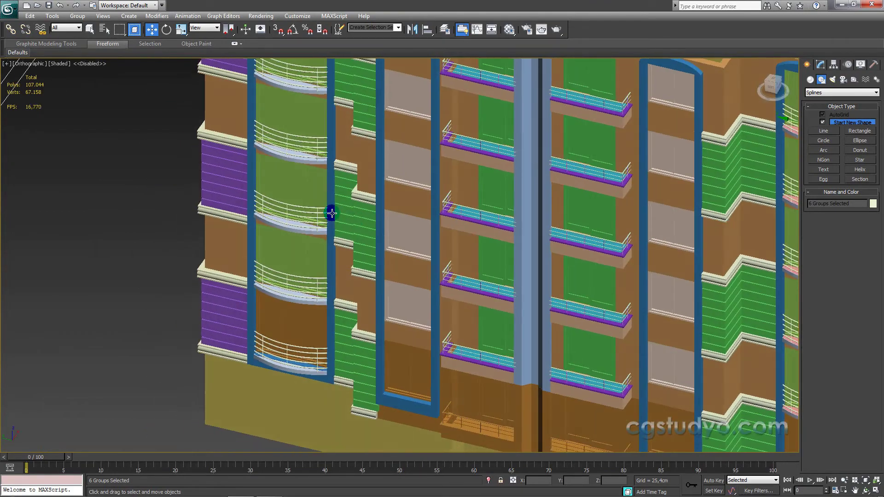
{"action": "scroll", "coordinate": [349, 209], "scroll_direction": "down", "scroll_amount": 2}
{"action": "scroll", "coordinate": [333, 299], "scroll_direction": "up", "scroll_amount": 5}
{"action": "scroll", "coordinate": [299, 312], "scroll_direction": "down", "scroll_amount": 1}
{"action": "scroll", "coordinate": [336, 308], "scroll_direction": "down", "scroll_amount": 2}
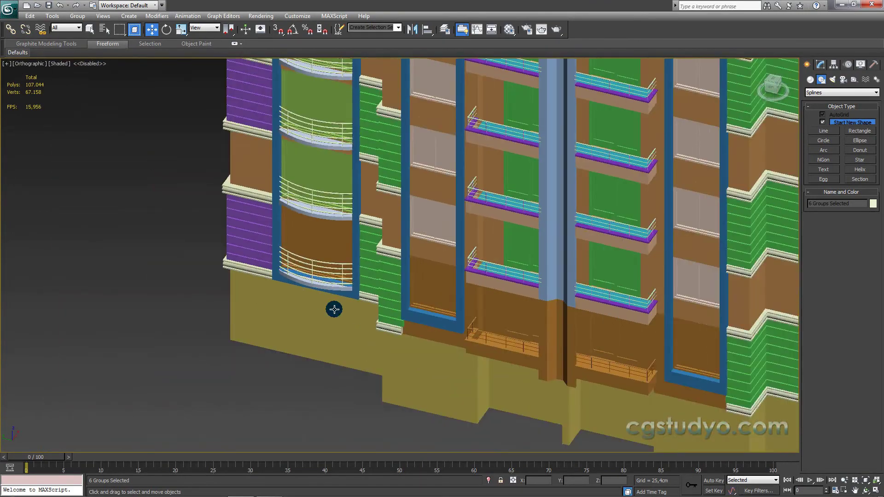
{"action": "scroll", "coordinate": [470, 377], "scroll_direction": "down", "scroll_amount": 3}
{"action": "scroll", "coordinate": [560, 311], "scroll_direction": "up", "scroll_amount": 3}
{"action": "scroll", "coordinate": [561, 312], "scroll_direction": "up", "scroll_amount": 1}
{"action": "mouse_move", "coordinate": [560, 311]}
{"action": "middle_mouse_down", "text": "alt"}
{"action": "mouse_move", "coordinate": [430, 286]}
{"action": "mouse_move", "coordinate": [581, 315]}
{"action": "middle_mouse_up", "text": "alt"}
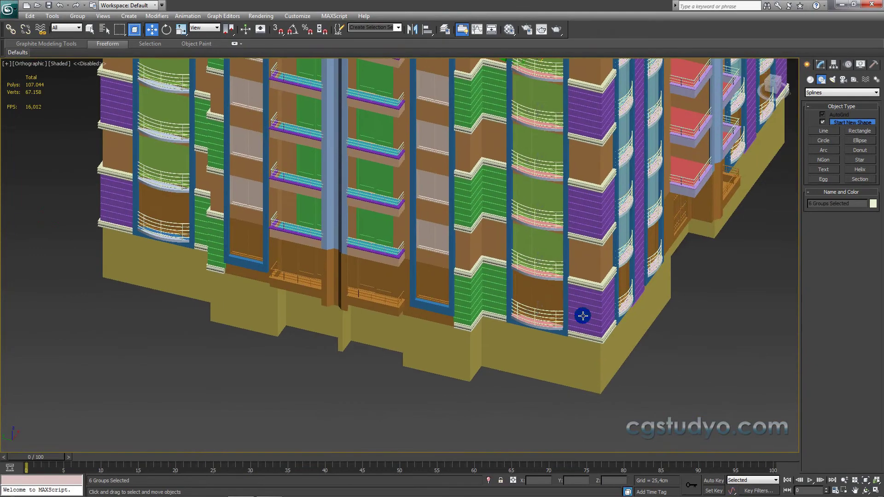
{"action": "scroll", "coordinate": [581, 316], "scroll_direction": "up", "scroll_amount": 2}
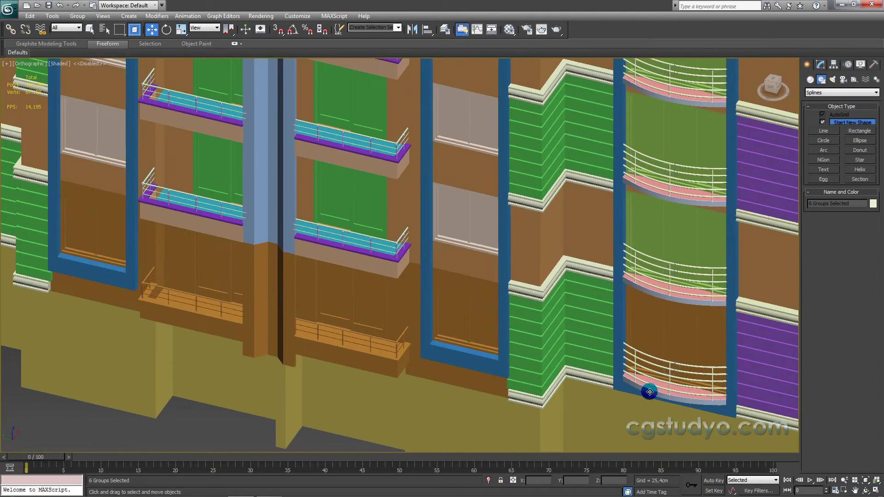
{"action": "mouse_move", "coordinate": [625, 366]}
{"action": "middle_mouse_down", "text": "alt"}
{"action": "mouse_move", "coordinate": [734, 361]}
{"action": "mouse_move", "coordinate": [424, 251]}
{"action": "mouse_move", "coordinate": [377, 367]}
{"action": "mouse_move", "coordinate": [329, 310]}
{"action": "mouse_move", "coordinate": [319, 344]}
{"action": "middle_mouse_up", "text": "alt"}
Step: Select the lower curved railing group fransizbuyuk006 in wireframe display
{"action": "key", "text": "F3"}
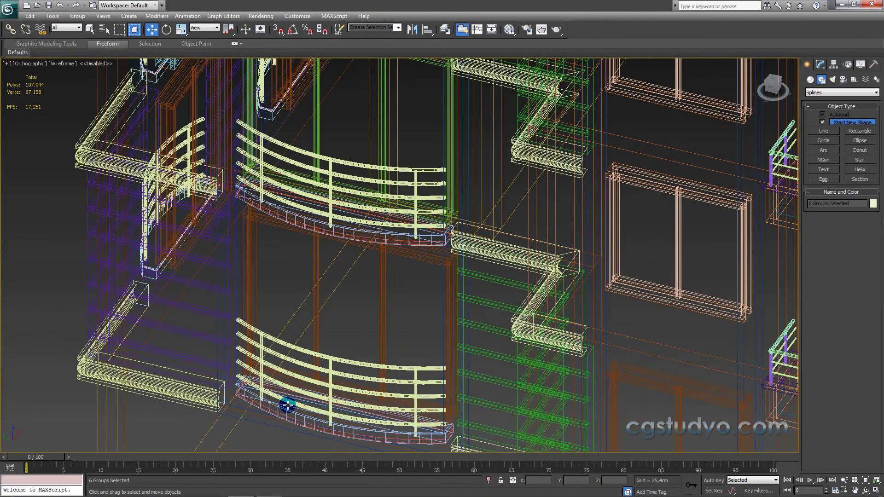
{"action": "key", "text": "F3"}
{"action": "left_click", "coordinate": [312, 355]}
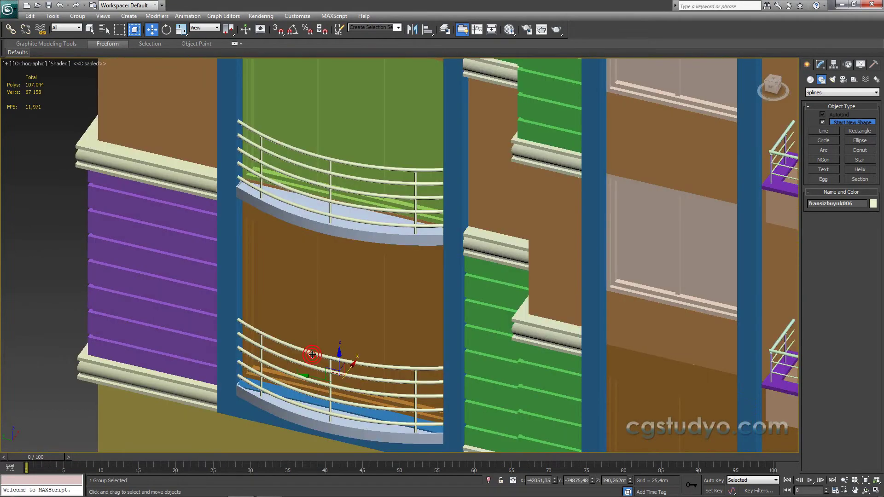
{"action": "key", "text": "F3"}
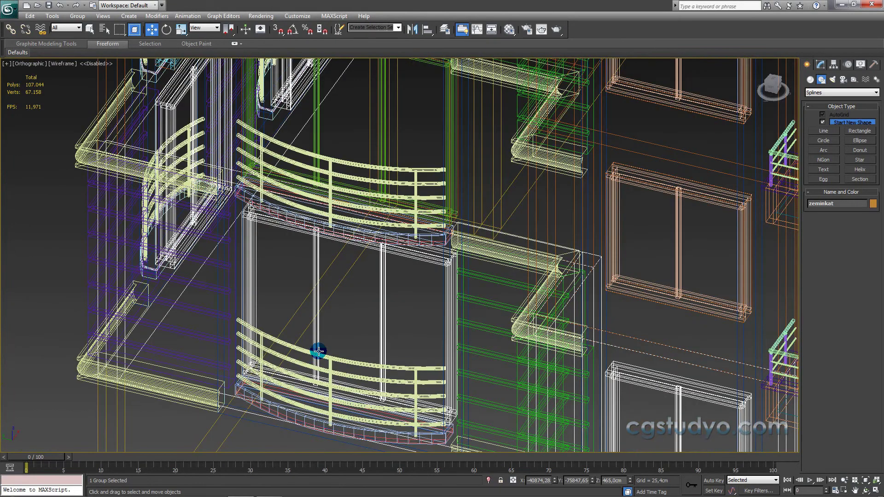
{"action": "left_click", "coordinate": [323, 360]}
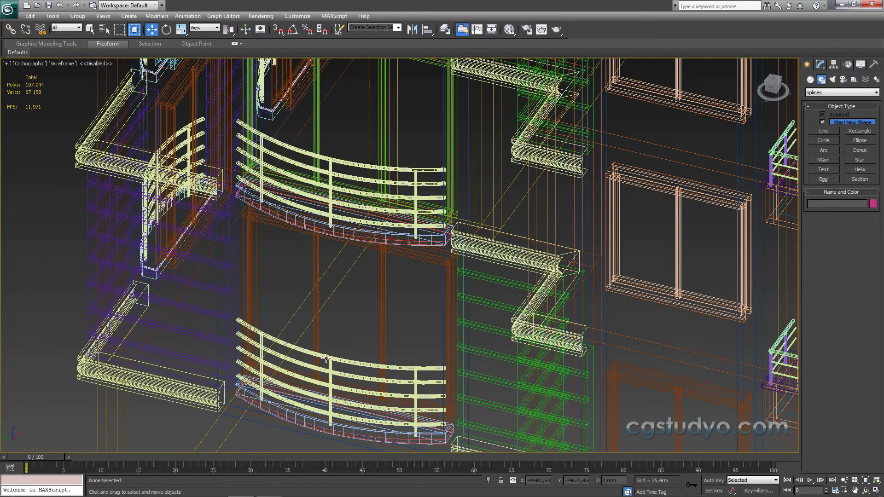
{"action": "left_click", "coordinate": [326, 358]}
{"action": "scroll", "coordinate": [329, 358], "scroll_direction": "up", "scroll_amount": 2}
{"action": "scroll", "coordinate": [363, 353], "scroll_direction": "up", "scroll_amount": 3}
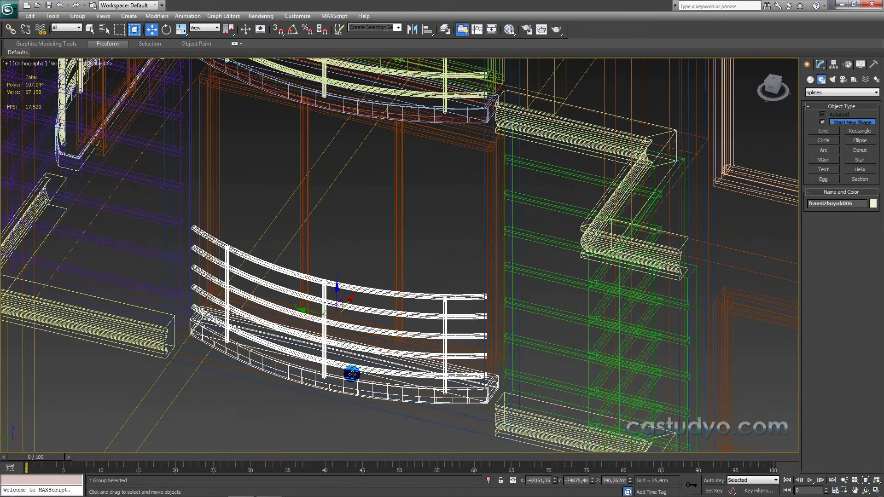
Step: Frame the selected railing in the Top view
{"action": "middle_click_drag", "start_coordinate": [352, 374], "coordinate": [367, 311]}
{"action": "scroll", "coordinate": [365, 305], "scroll_direction": "down", "scroll_amount": 5}
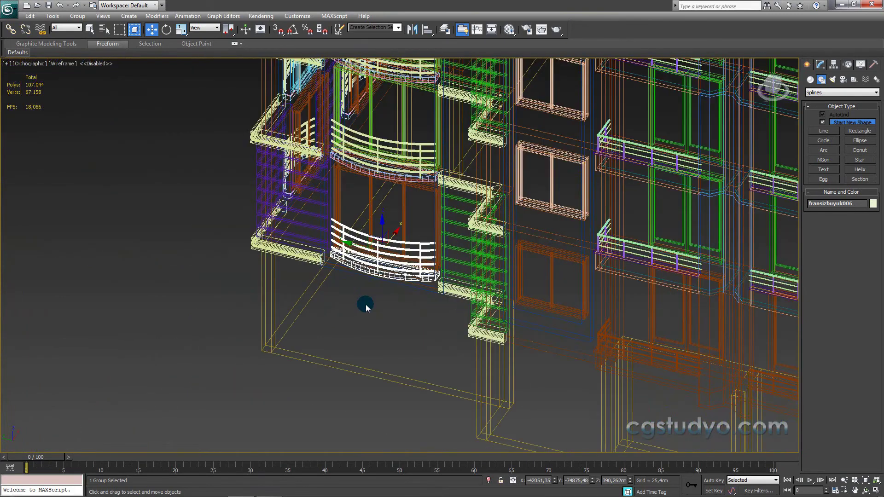
{"action": "scroll", "coordinate": [378, 276], "scroll_direction": "down", "scroll_amount": 4}
{"action": "key", "text": "t"}
{"action": "key", "text": "z"}
{"action": "scroll", "coordinate": [398, 224], "scroll_direction": "down", "scroll_amount": 2}
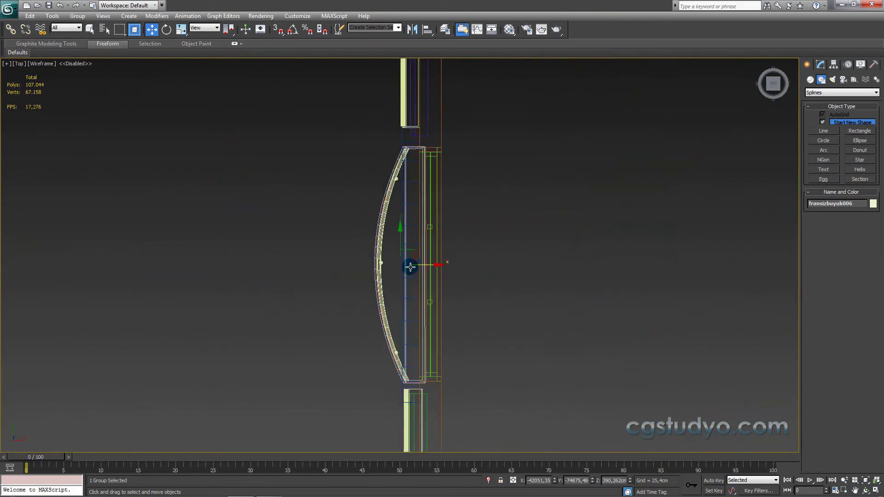
{"action": "scroll", "coordinate": [407, 267], "scroll_direction": "down", "scroll_amount": 5}
{"action": "scroll", "coordinate": [425, 247], "scroll_direction": "up", "scroll_amount": 3}
{"action": "scroll", "coordinate": [411, 224], "scroll_direction": "up", "scroll_amount": 3}
Step: Box-select the six balcony railing groups, drag them left, and delete them
{"action": "left_click_drag", "start_coordinate": [434, 390], "coordinate": [431, 346]}
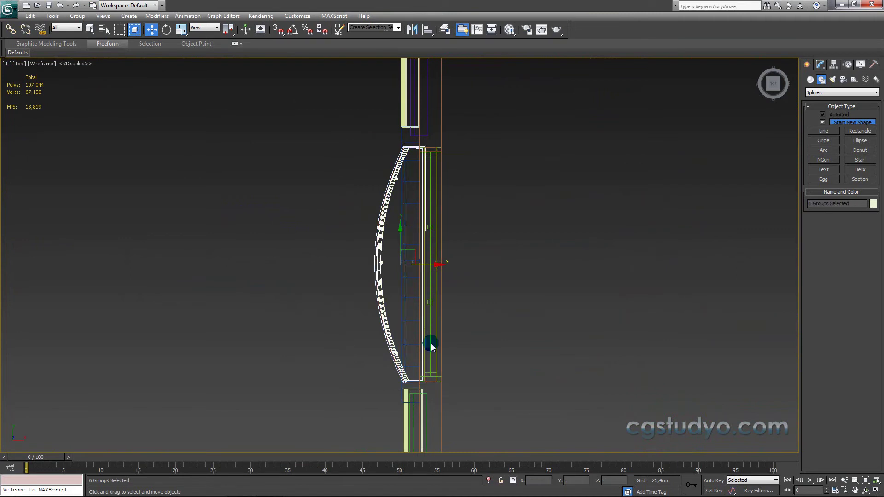
{"action": "left_click_drag", "start_coordinate": [426, 267], "coordinate": [280, 272]}
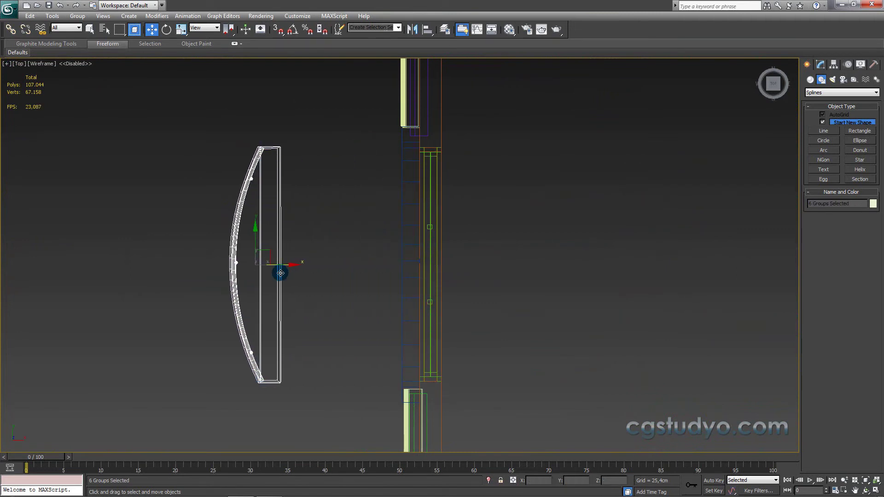
{"action": "key", "text": "Delete"}
{"action": "scroll", "coordinate": [290, 266], "scroll_direction": "down", "scroll_amount": 3}
{"action": "scroll", "coordinate": [294, 267], "scroll_direction": "down", "scroll_amount": 2}
{"action": "mouse_move", "coordinate": [391, 347]}
{"action": "middle_mouse_down"}
{"action": "mouse_move", "coordinate": [377, 242]}
{"action": "mouse_move", "coordinate": [463, 145]}
{"action": "mouse_move", "coordinate": [437, 159]}
{"action": "mouse_move", "coordinate": [409, 203]}
{"action": "middle_mouse_up"}
{"action": "scroll", "coordinate": [426, 231], "scroll_direction": "up", "scroll_amount": 3}
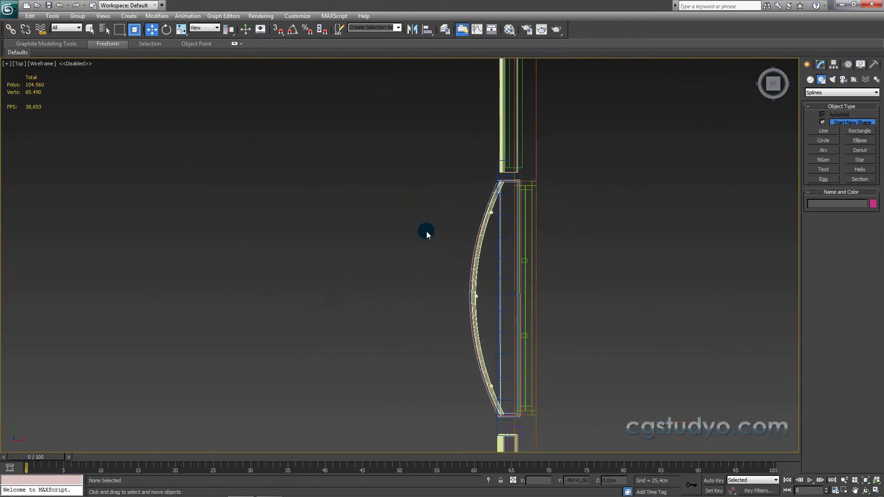
Step: Enable crossing area selection and select the six balcony railing groups
{"action": "left_click", "coordinate": [133, 29]}
{"action": "left_click_drag", "start_coordinate": [487, 333], "coordinate": [507, 317]}
{"action": "scroll", "coordinate": [560, 269], "scroll_direction": "down", "scroll_amount": 3}
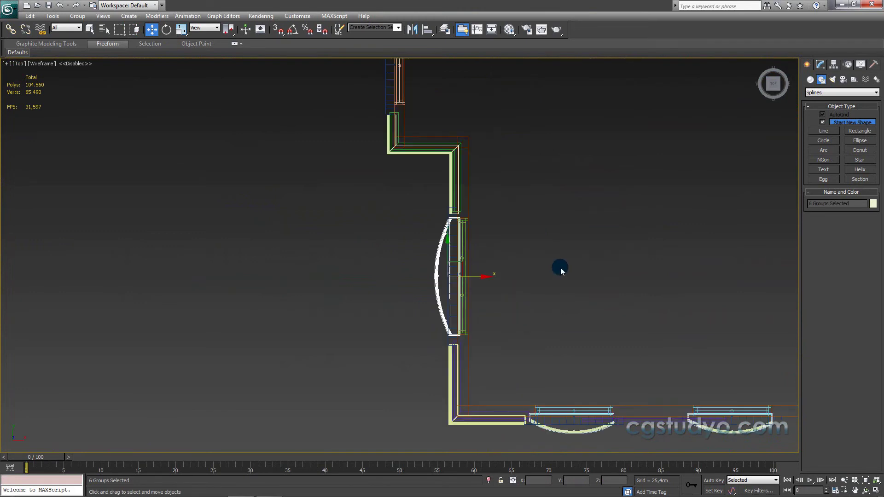
{"action": "middle_click_drag", "start_coordinate": [560, 268], "coordinate": [438, 347]}
{"action": "scroll", "coordinate": [484, 289], "scroll_direction": "down", "scroll_amount": 4}
{"action": "scroll", "coordinate": [484, 288], "scroll_direction": "down", "scroll_amount": 2}
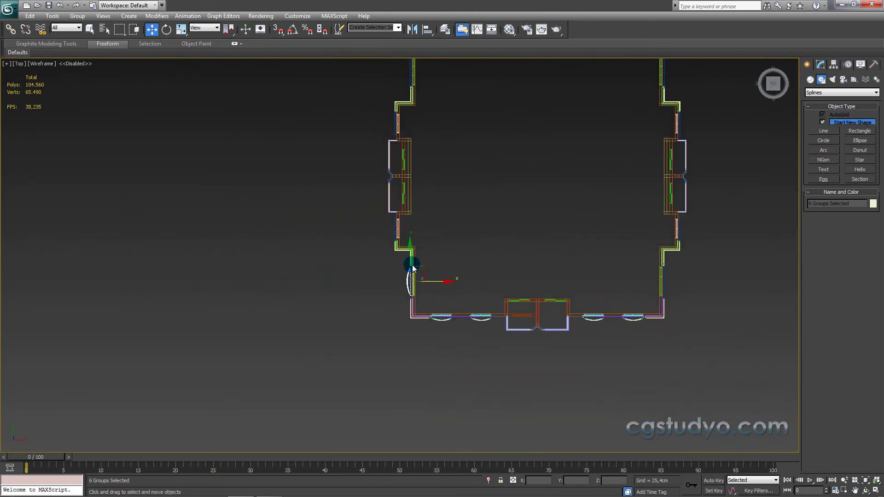
Step: Copy the railing groups upward as an instance and align it to the upper-left curved window
{"action": "left_click_drag", "start_coordinate": [410, 258], "coordinate": [391, 64], "text": "shift"}
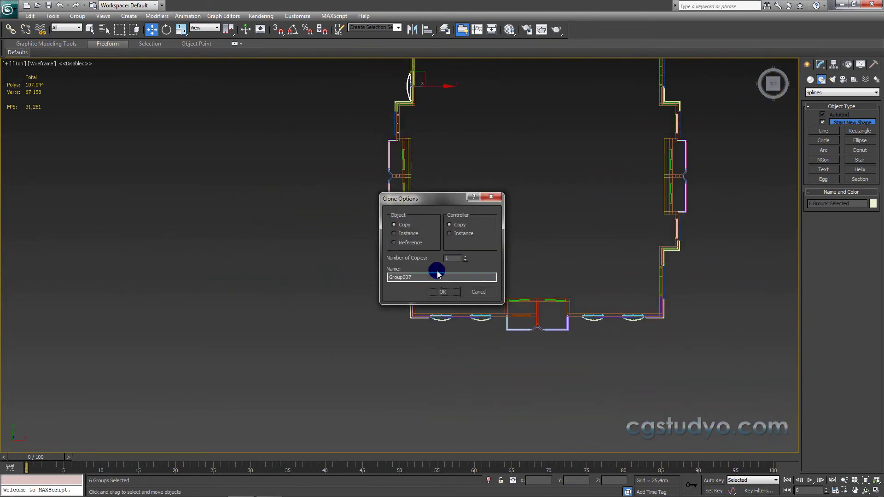
{"action": "left_click", "coordinate": [442, 292]}
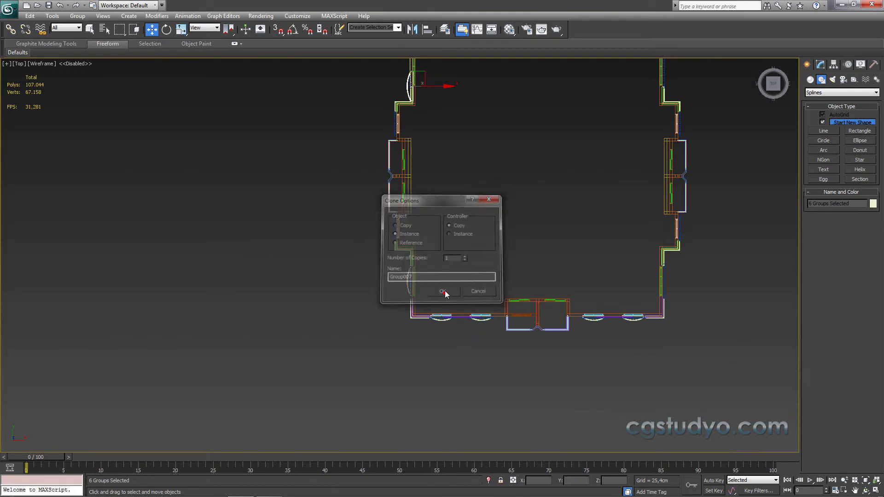
{"action": "middle_click_drag", "start_coordinate": [523, 381], "coordinate": [527, 404]}
{"action": "middle_click_drag", "start_coordinate": [445, 73], "coordinate": [455, 115]}
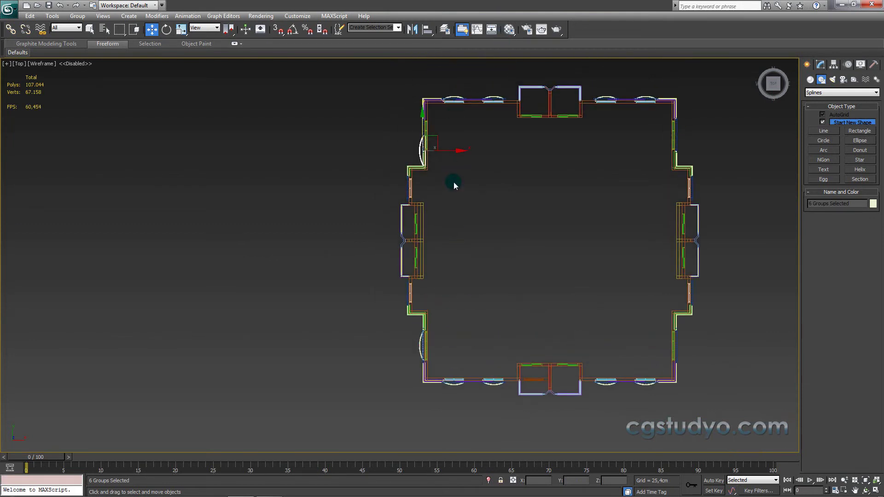
{"action": "scroll", "coordinate": [454, 185], "scroll_direction": "up", "scroll_amount": 6}
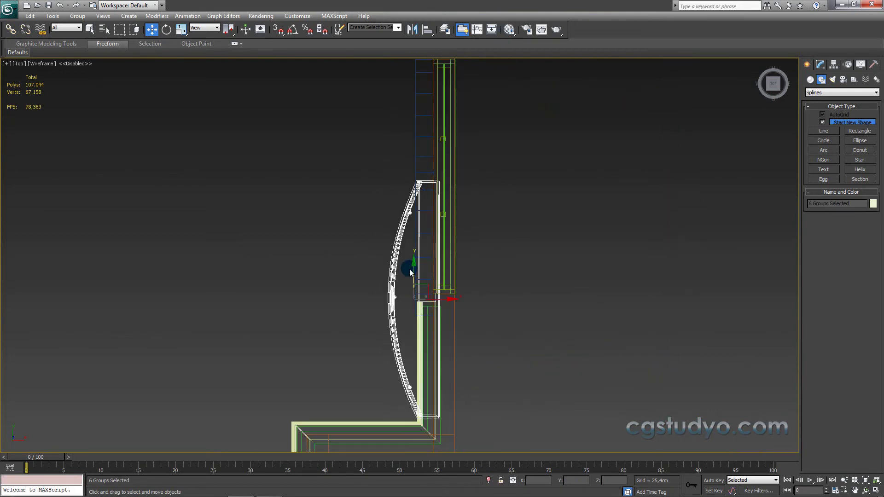
{"action": "left_click_drag", "start_coordinate": [409, 272], "coordinate": [419, 139]}
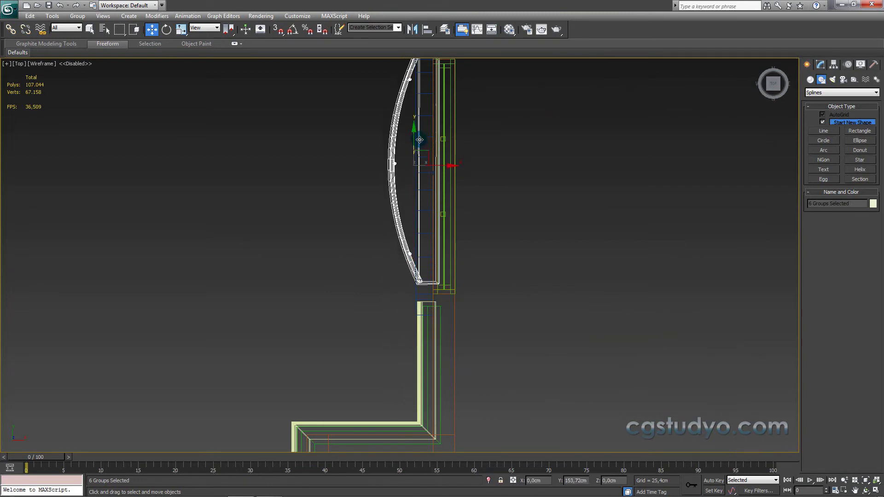
{"action": "scroll", "coordinate": [420, 156], "scroll_direction": "up", "scroll_amount": 2}
{"action": "scroll", "coordinate": [400, 216], "scroll_direction": "up", "scroll_amount": 2}
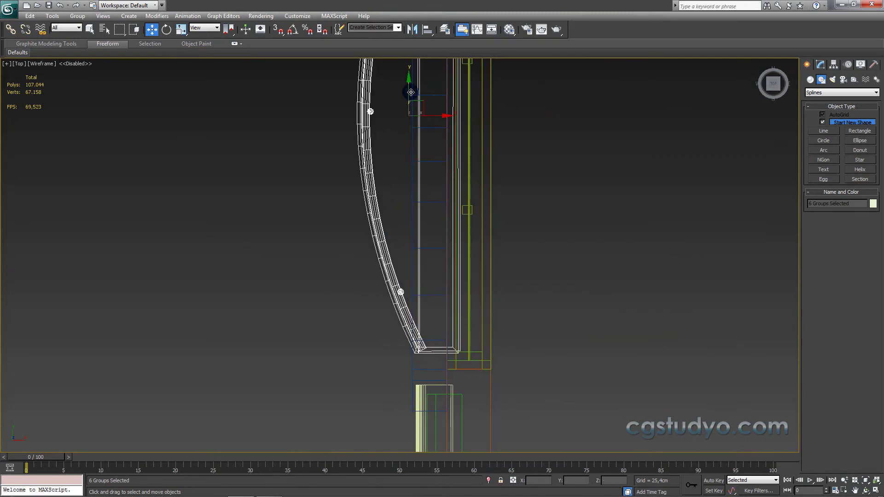
{"action": "left_click_drag", "start_coordinate": [411, 92], "coordinate": [406, 112]}
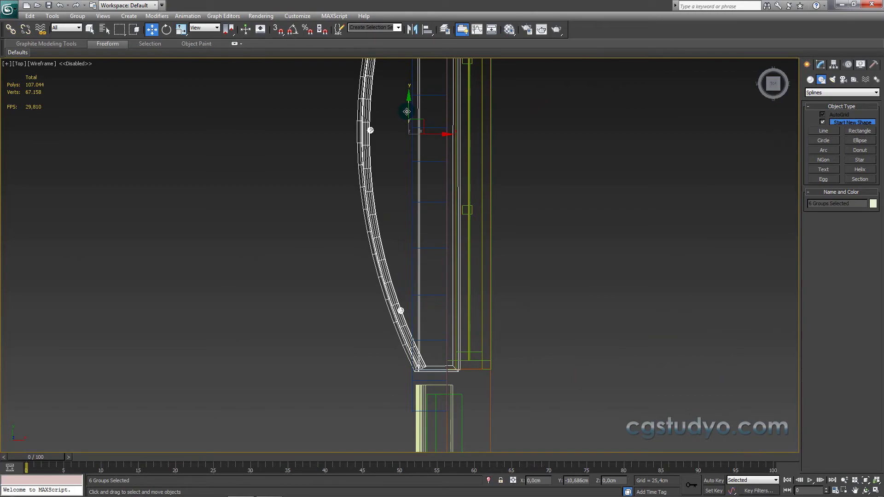
{"action": "middle_click_drag", "start_coordinate": [407, 112], "coordinate": [526, 109], "text": "alt"}
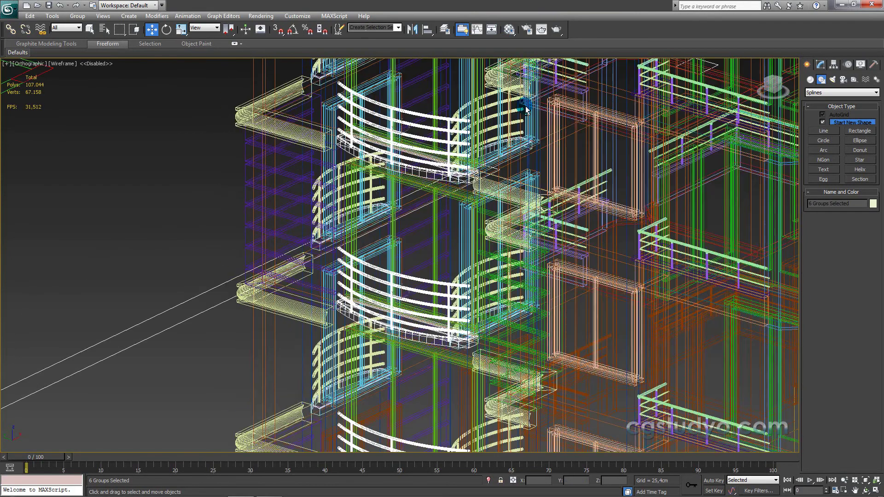
{"action": "key", "text": "F3"}
{"action": "scroll", "coordinate": [465, 148], "scroll_direction": "down", "scroll_amount": 3}
{"action": "scroll", "coordinate": [437, 198], "scroll_direction": "up", "scroll_amount": 3}
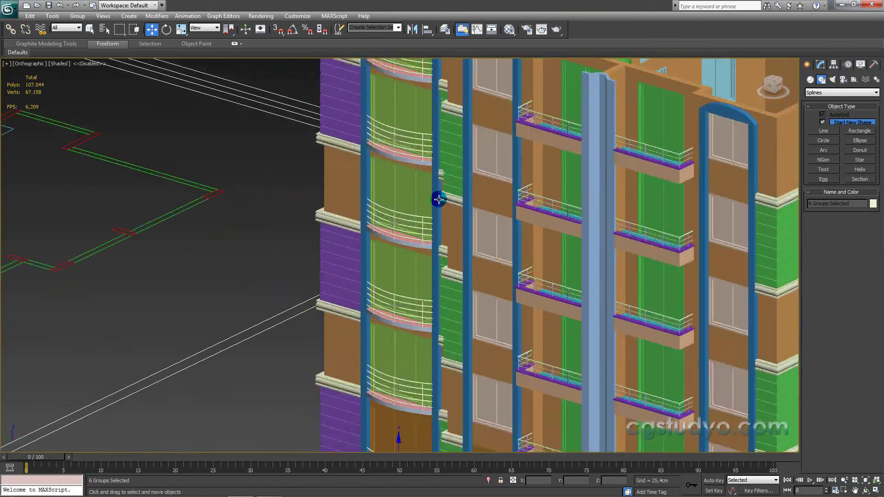
{"action": "scroll", "coordinate": [417, 290], "scroll_direction": "up", "scroll_amount": 5}
{"action": "middle_click_drag", "start_coordinate": [417, 290], "coordinate": [421, 53]}
{"action": "middle_click_drag", "start_coordinate": [424, 203], "coordinate": [473, 410]}
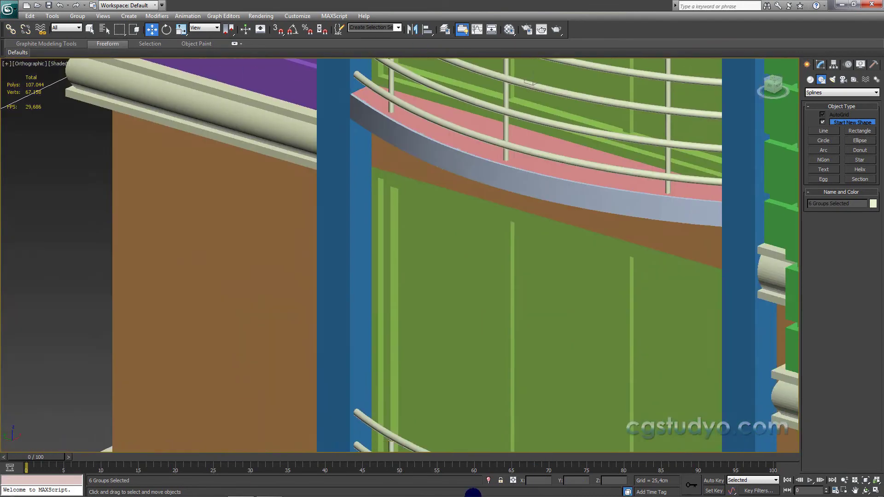
{"action": "scroll", "coordinate": [473, 299], "scroll_direction": "up", "scroll_amount": 5}
{"action": "scroll", "coordinate": [459, 33], "scroll_direction": "down", "scroll_amount": 5}
{"action": "scroll", "coordinate": [278, 174], "scroll_direction": "up", "scroll_amount": 3}
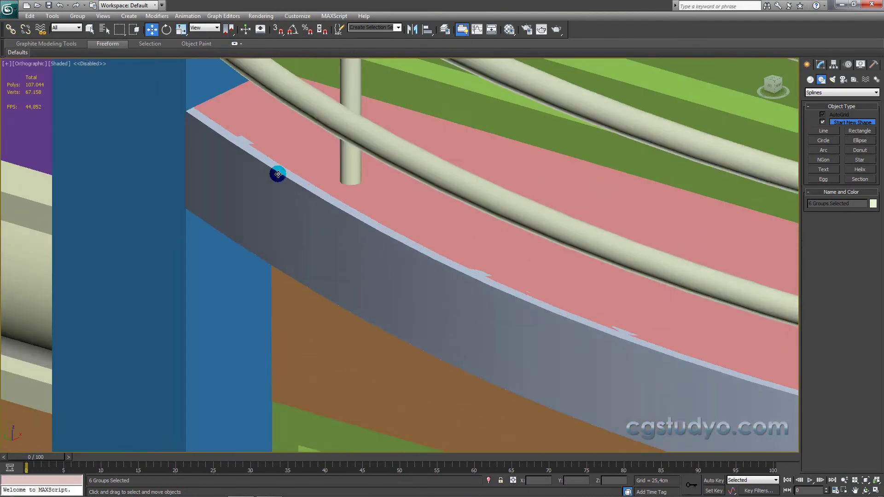
{"action": "middle_click_drag", "start_coordinate": [278, 173], "coordinate": [509, 295]}
{"action": "scroll", "coordinate": [396, 252], "scroll_direction": "up", "scroll_amount": 2}
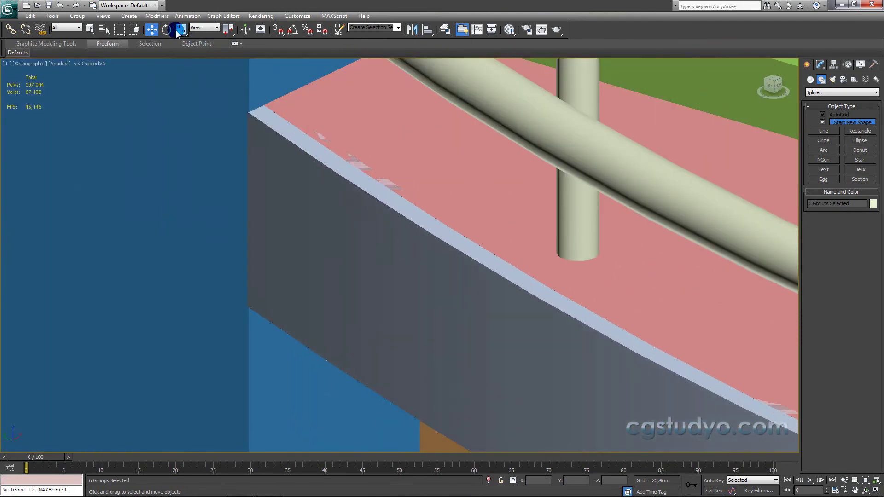
{"action": "scroll", "coordinate": [477, 152], "scroll_direction": "down", "scroll_amount": 5}
{"action": "scroll", "coordinate": [545, 211], "scroll_direction": "up", "scroll_amount": 1}
{"action": "scroll", "coordinate": [614, 229], "scroll_direction": "up", "scroll_amount": 2}
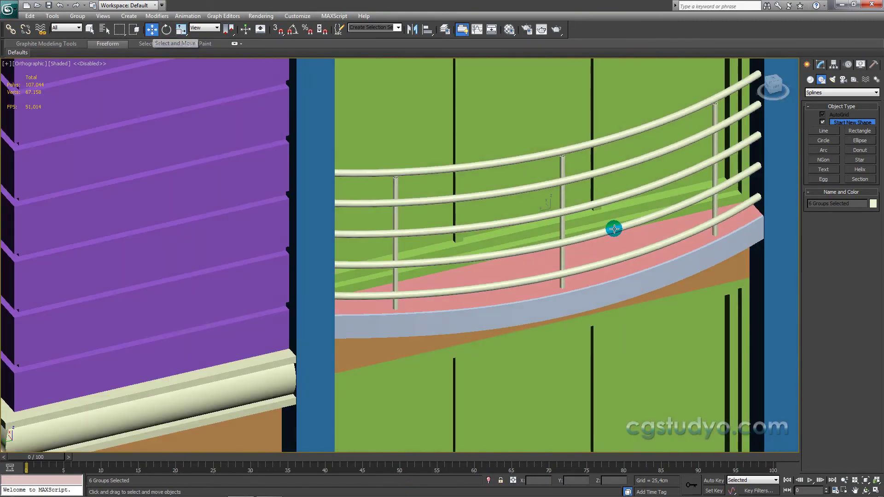
{"action": "scroll", "coordinate": [397, 201], "scroll_direction": "down", "scroll_amount": 2}
{"action": "scroll", "coordinate": [468, 183], "scroll_direction": "down", "scroll_amount": 3}
{"action": "scroll", "coordinate": [422, 249], "scroll_direction": "down", "scroll_amount": 2}
{"action": "scroll", "coordinate": [346, 249], "scroll_direction": "up", "scroll_amount": 2}
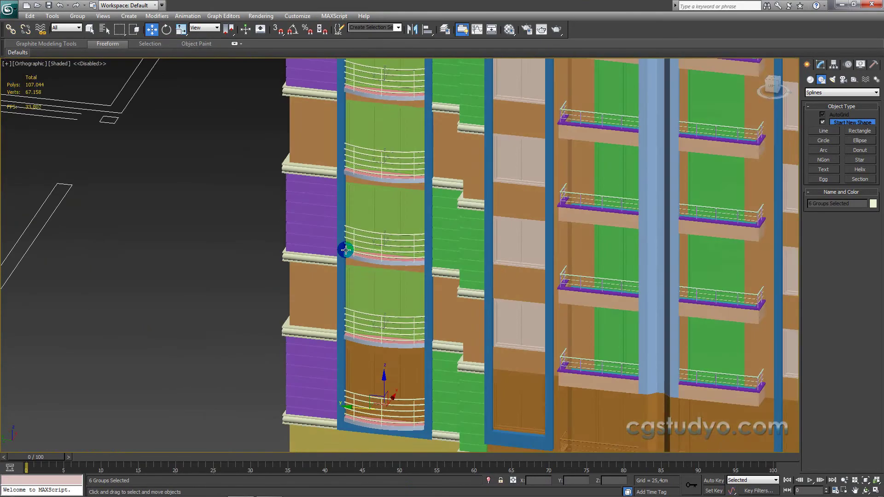
{"action": "scroll", "coordinate": [345, 250], "scroll_direction": "down", "scroll_amount": 1}
{"action": "scroll", "coordinate": [448, 168], "scroll_direction": "up", "scroll_amount": 2}
{"action": "scroll", "coordinate": [310, 229], "scroll_direction": "up", "scroll_amount": 3}
{"action": "scroll", "coordinate": [255, 231], "scroll_direction": "up", "scroll_amount": 1}
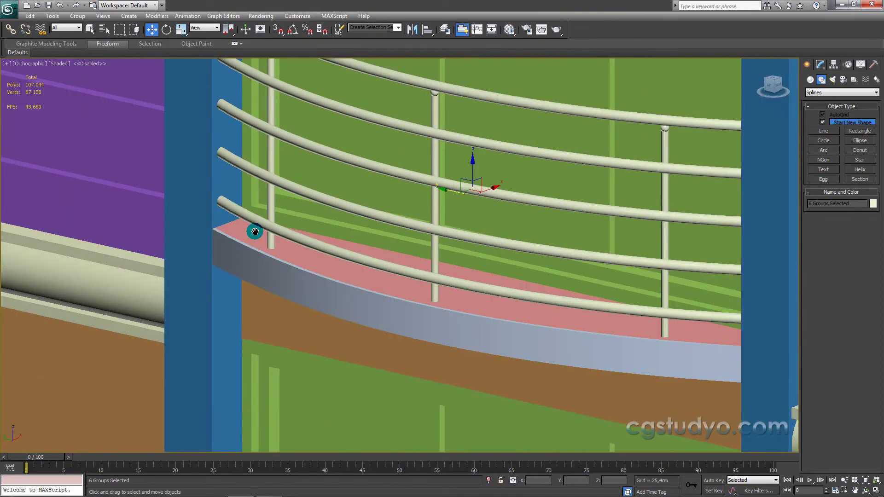
{"action": "scroll", "coordinate": [255, 232], "scroll_direction": "down", "scroll_amount": 2}
{"action": "scroll", "coordinate": [244, 214], "scroll_direction": "down", "scroll_amount": 3}
{"action": "scroll", "coordinate": [387, 203], "scroll_direction": "down", "scroll_amount": 2}
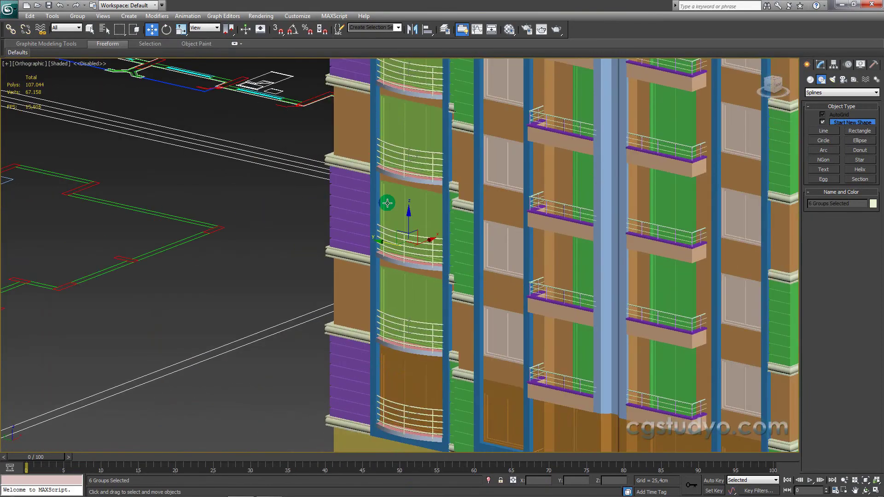
{"action": "key", "text": "t"}
{"action": "middle_click_drag", "start_coordinate": [387, 203], "coordinate": [410, 239]}
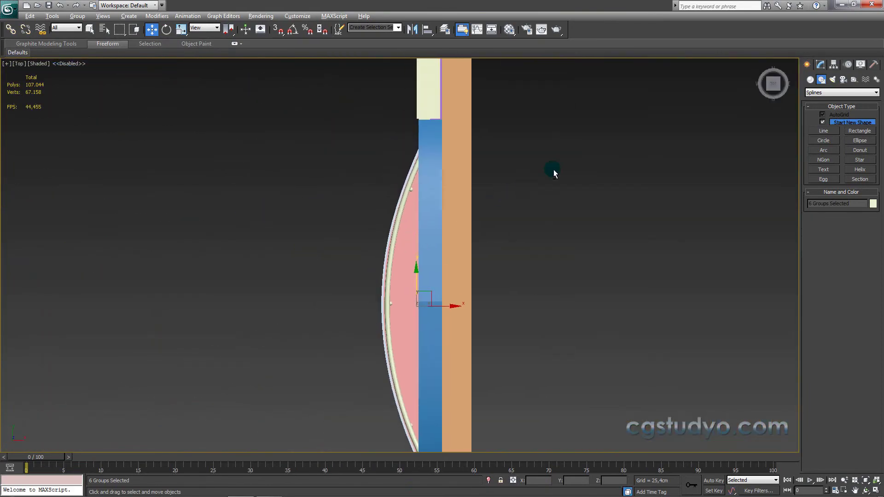
Step: Return to the Top view in wireframe and zoom in on the left wall's bay windows
{"action": "key", "text": "shift+z"}
{"action": "key", "text": "f"}
{"action": "key", "text": "t"}
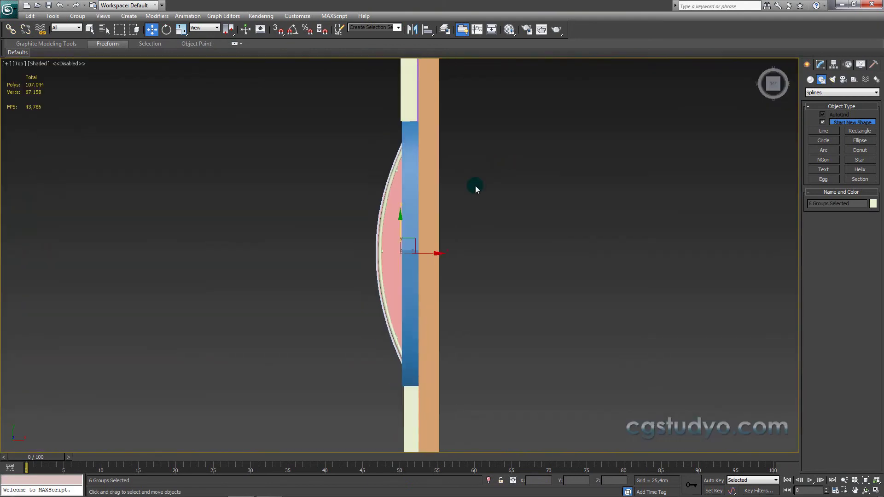
{"action": "scroll", "coordinate": [454, 208], "scroll_direction": "down", "scroll_amount": 3}
{"action": "scroll", "coordinate": [428, 230], "scroll_direction": "down", "scroll_amount": 2}
{"action": "middle_click_drag", "start_coordinate": [428, 230], "coordinate": [430, 169]}
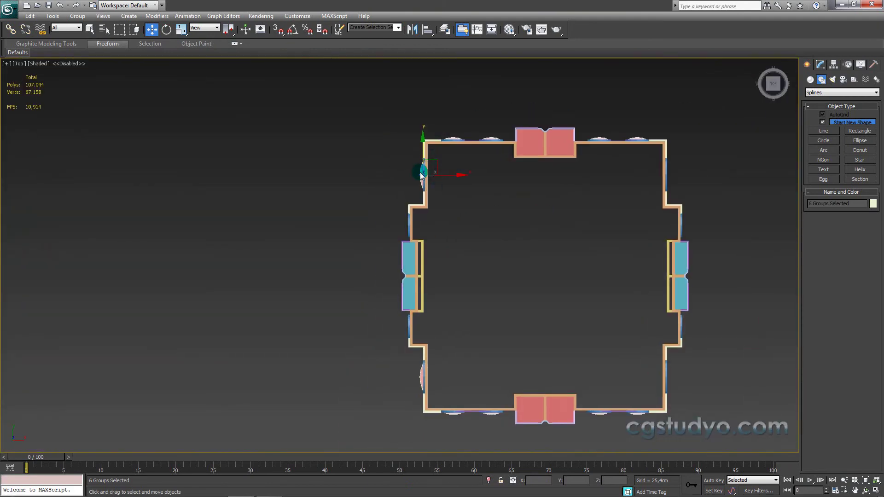
{"action": "middle_click_drag", "start_coordinate": [429, 222], "coordinate": [454, 198]}
{"action": "key", "text": "F3"}
{"action": "scroll", "coordinate": [363, 227], "scroll_direction": "up", "scroll_amount": 8}
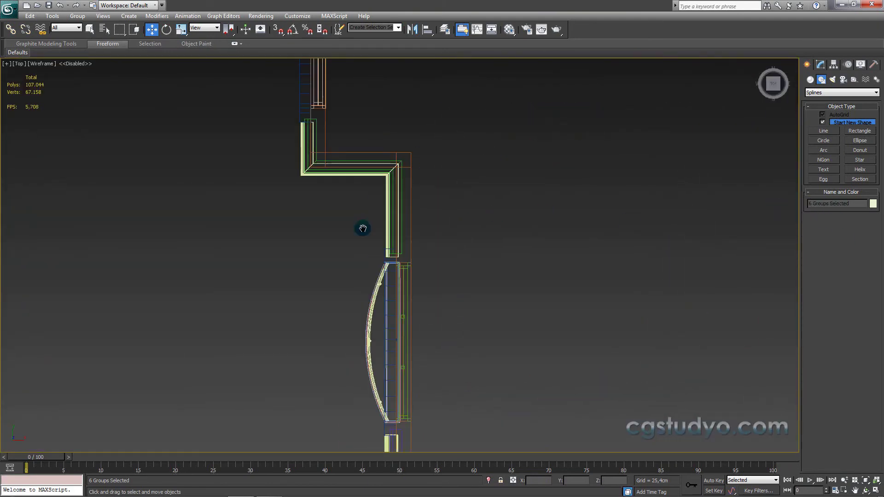
{"action": "middle_click_drag", "start_coordinate": [363, 228], "coordinate": [364, 190]}
{"action": "scroll", "coordinate": [360, 230], "scroll_direction": "up", "scroll_amount": 3}
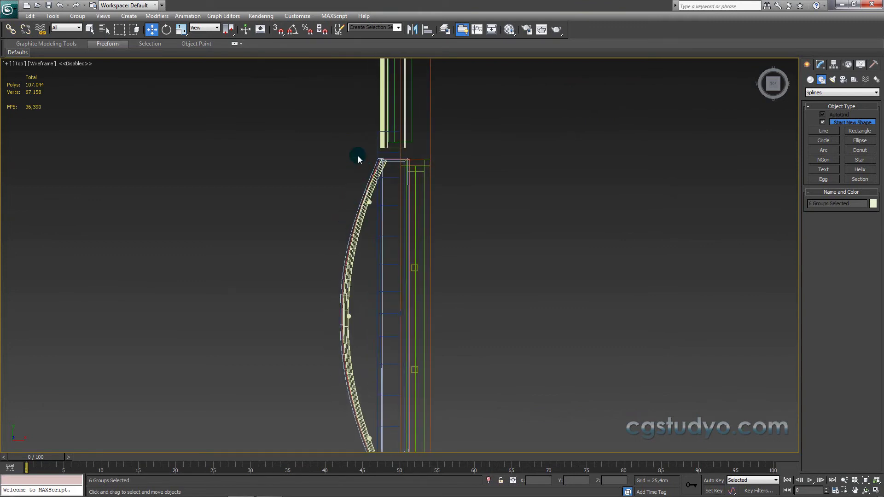
{"action": "scroll", "coordinate": [358, 156], "scroll_direction": "down", "scroll_amount": 2}
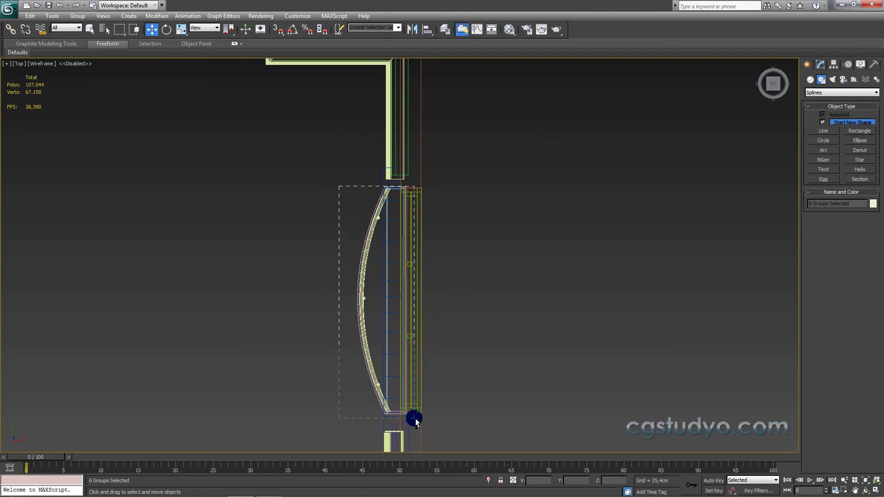
Step: Region-select only the 12 curved railing groups of both left-wall windows
{"action": "left_click_drag", "start_coordinate": [415, 419], "coordinate": [415, 418]}
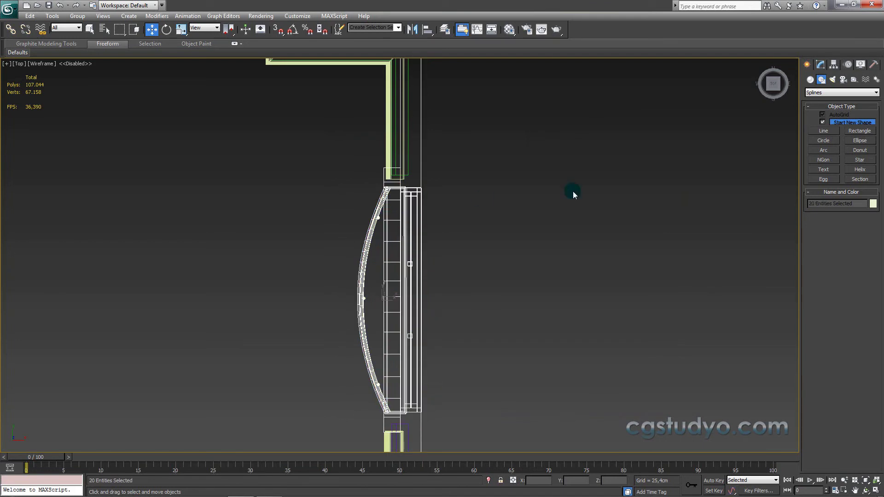
{"action": "left_click", "coordinate": [316, 236]}
{"action": "mouse_move", "coordinate": [344, 247]}
{"action": "left_mouse_down"}
{"action": "mouse_move", "coordinate": [382, 324]}
{"action": "mouse_move", "coordinate": [376, 339]}
{"action": "left_mouse_up"}
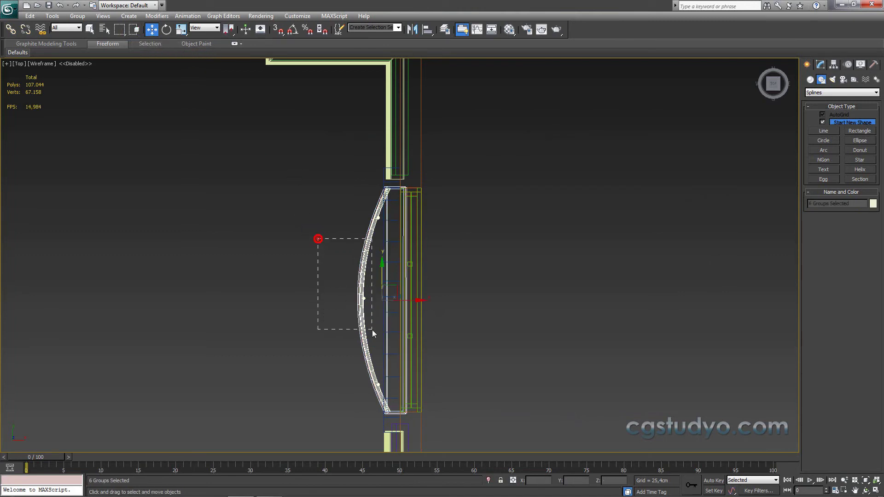
{"action": "scroll", "coordinate": [429, 238], "scroll_direction": "down", "scroll_amount": 2}
{"action": "scroll", "coordinate": [445, 211], "scroll_direction": "down", "scroll_amount": 2}
{"action": "scroll", "coordinate": [426, 252], "scroll_direction": "down", "scroll_amount": 1}
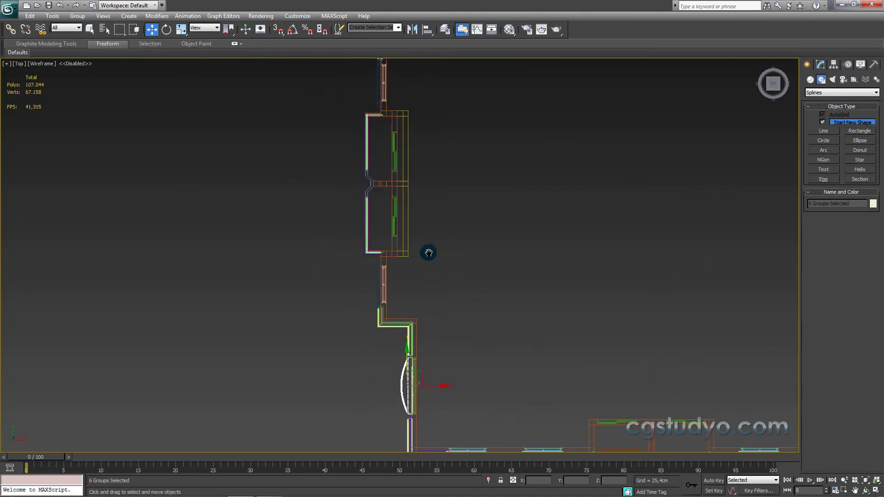
{"action": "scroll", "coordinate": [426, 215], "scroll_direction": "down", "scroll_amount": 1}
{"action": "scroll", "coordinate": [426, 215], "scroll_direction": "up", "scroll_amount": 2}
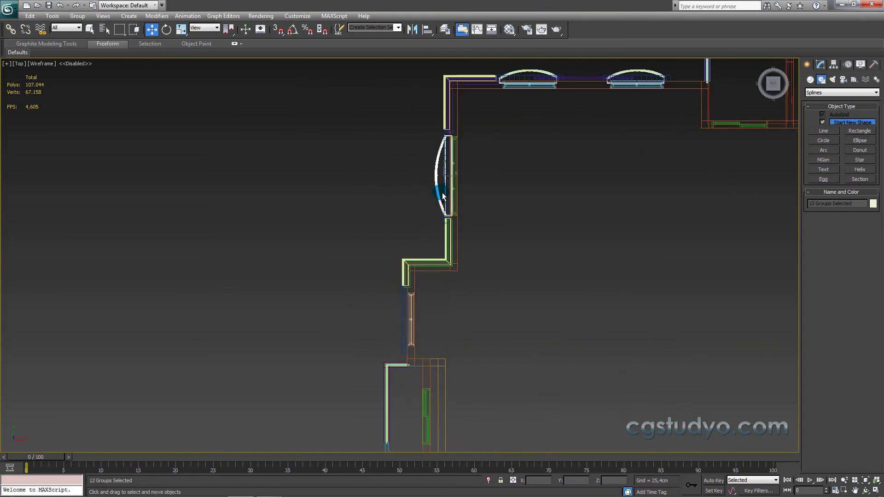
{"action": "scroll", "coordinate": [443, 196], "scroll_direction": "down", "scroll_amount": 4}
{"action": "scroll", "coordinate": [544, 244], "scroll_direction": "down", "scroll_amount": 2}
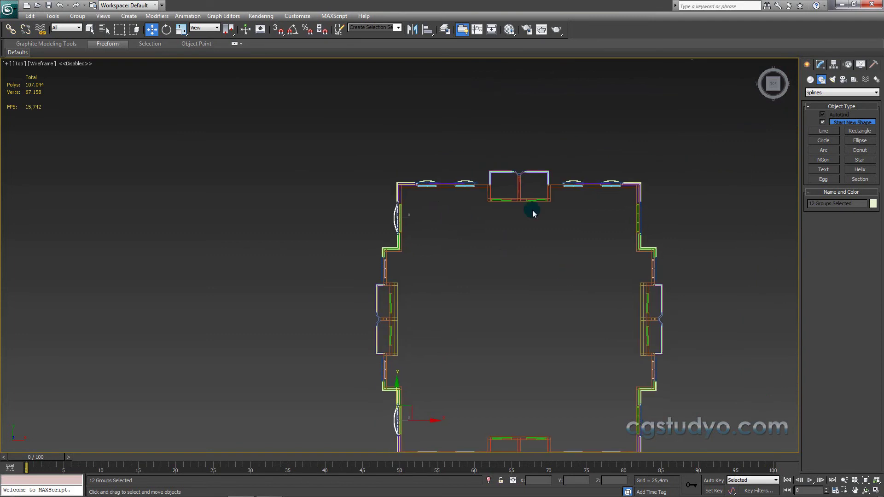
{"action": "middle_click_drag", "start_coordinate": [656, 373], "coordinate": [649, 368]}
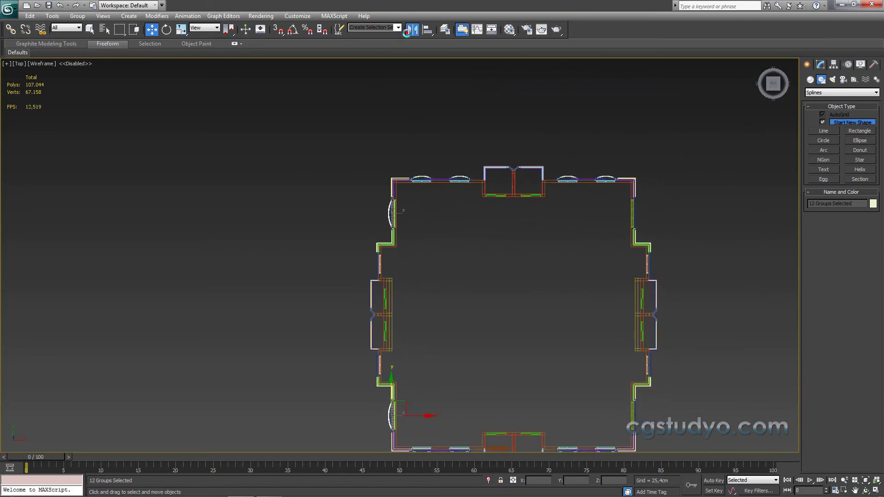
Step: Mirror the selected railings as instances with an X offset of about 457 onto the opposite facade
{"action": "left_click", "coordinate": [407, 31]}
{"action": "left_click_drag", "start_coordinate": [423, 174], "coordinate": [585, 166]}
{"action": "left_click", "coordinate": [614, 220]}
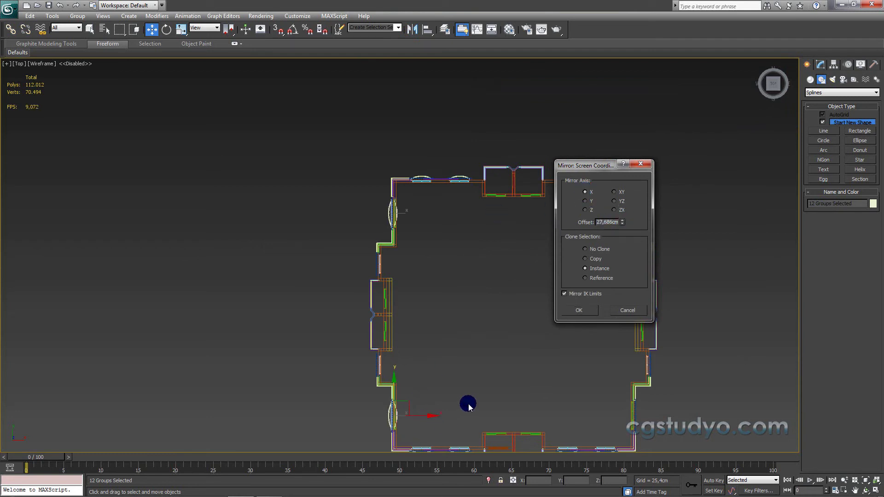
{"action": "left_click_drag", "start_coordinate": [622, 222], "coordinate": [622, 198]}
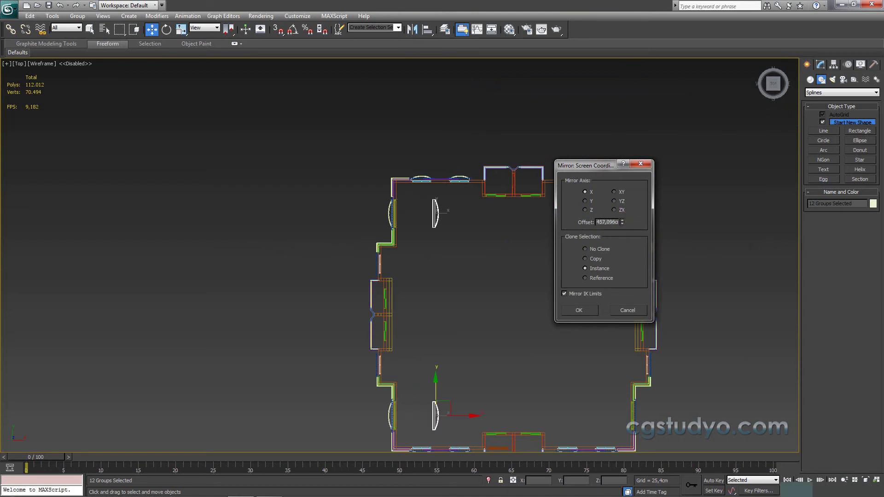
{"action": "left_click", "coordinate": [593, 310]}
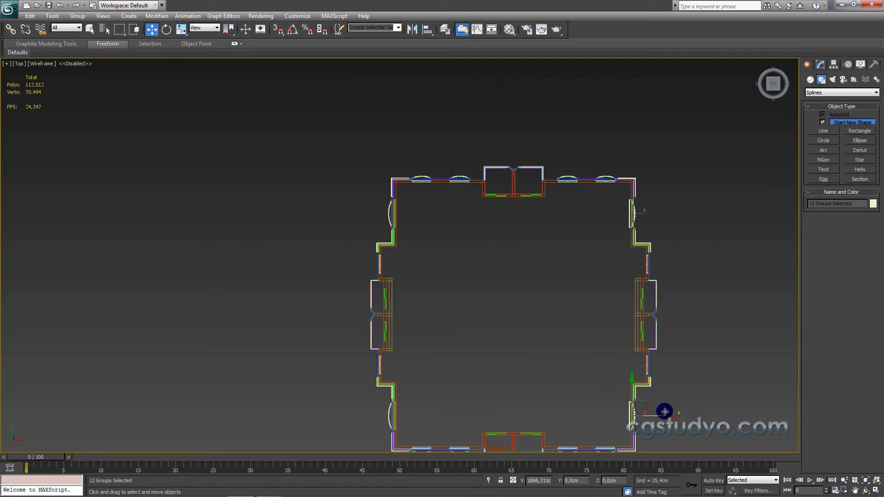
{"action": "middle_click_drag", "start_coordinate": [576, 291], "coordinate": [608, 310]}
{"action": "scroll", "coordinate": [520, 204], "scroll_direction": "up", "scroll_amount": 3}
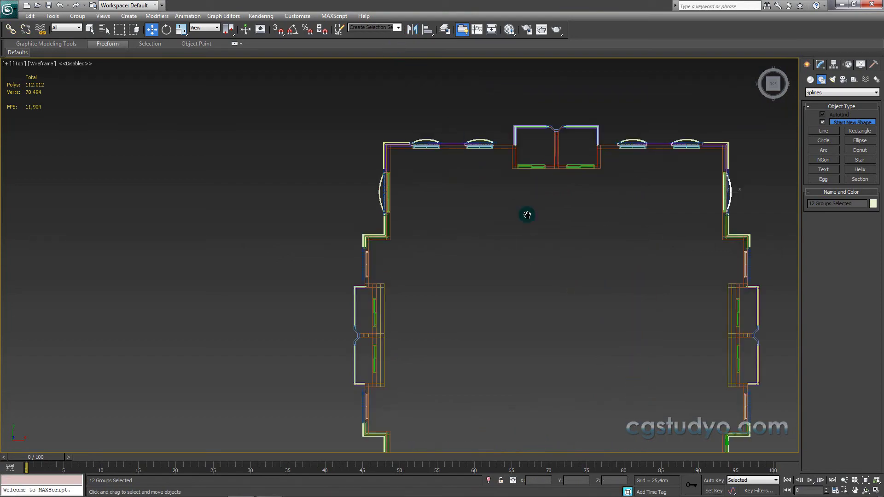
{"action": "scroll", "coordinate": [529, 237], "scroll_direction": "up", "scroll_amount": 5}
{"action": "middle_click_drag", "start_coordinate": [513, 239], "coordinate": [383, 218], "text": "alt"}
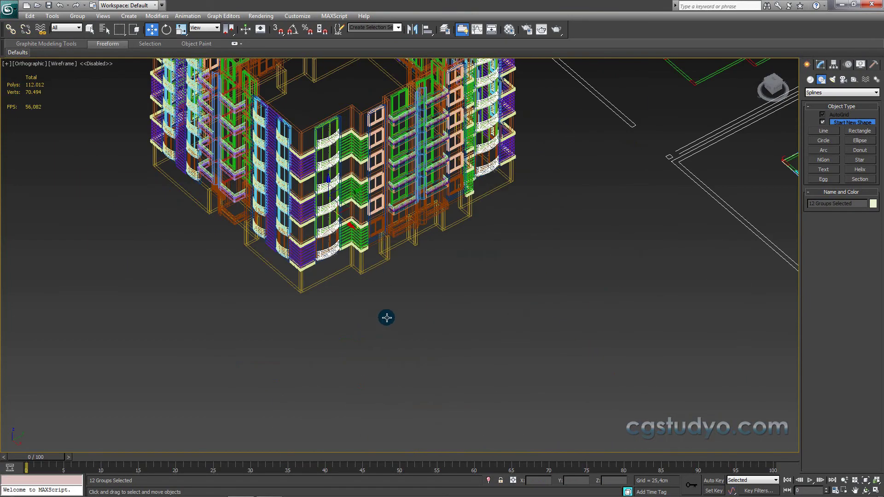
Step: Switch to shaded display and zoom in to inspect one balcony railing from the side
{"action": "mouse_move", "coordinate": [386, 318]}
{"action": "middle_mouse_down", "text": "alt"}
{"action": "mouse_move", "coordinate": [408, 275]}
{"action": "mouse_move", "coordinate": [394, 251]}
{"action": "mouse_move", "coordinate": [368, 242]}
{"action": "middle_mouse_up", "text": "alt"}
{"action": "key", "text": "F3"}
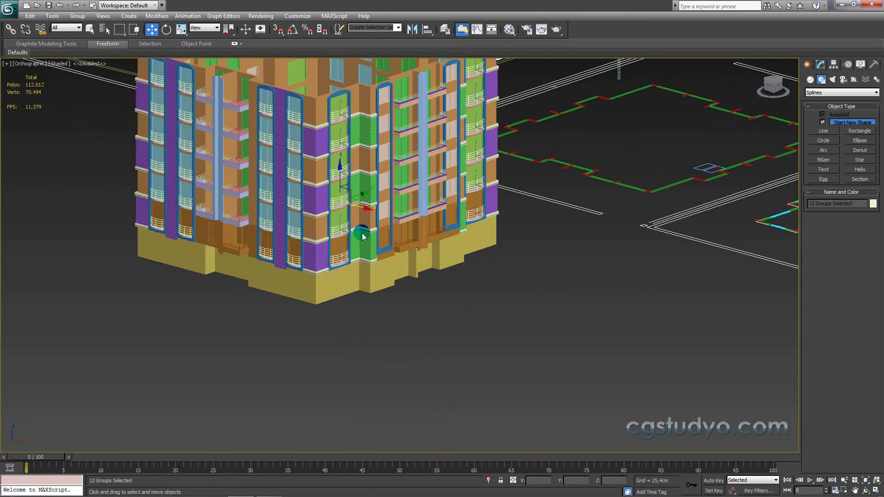
{"action": "scroll", "coordinate": [362, 236], "scroll_direction": "up", "scroll_amount": 3}
{"action": "scroll", "coordinate": [350, 246], "scroll_direction": "up", "scroll_amount": 3}
{"action": "scroll", "coordinate": [539, 416], "scroll_direction": "up", "scroll_amount": 3}
{"action": "middle_click_drag", "start_coordinate": [442, 317], "coordinate": [439, 203]}
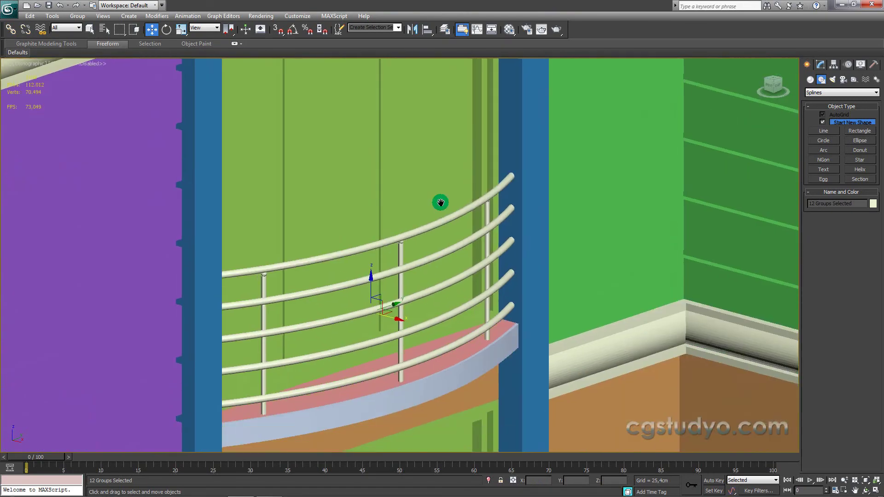
{"action": "scroll", "coordinate": [426, 292], "scroll_direction": "up", "scroll_amount": 3}
{"action": "middle_click_drag", "start_coordinate": [426, 291], "coordinate": [456, 273]}
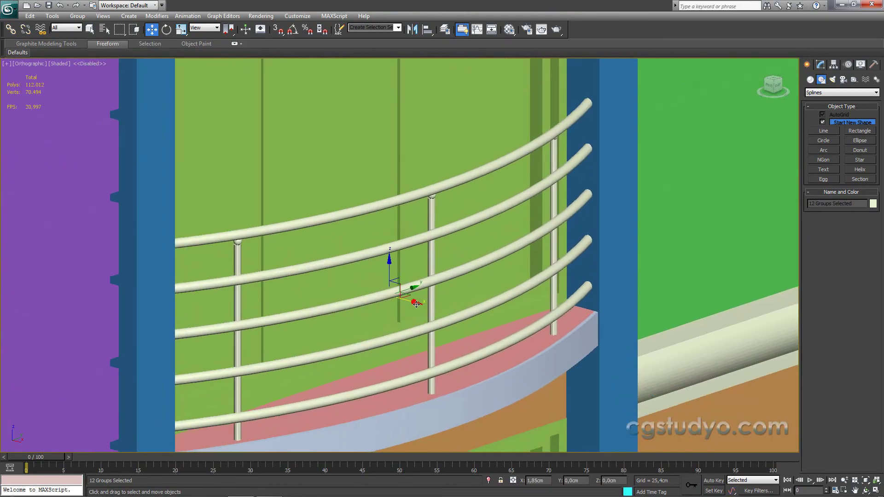
{"action": "scroll", "coordinate": [394, 258], "scroll_direction": "up", "scroll_amount": 2}
{"action": "scroll", "coordinate": [483, 266], "scroll_direction": "up", "scroll_amount": 3}
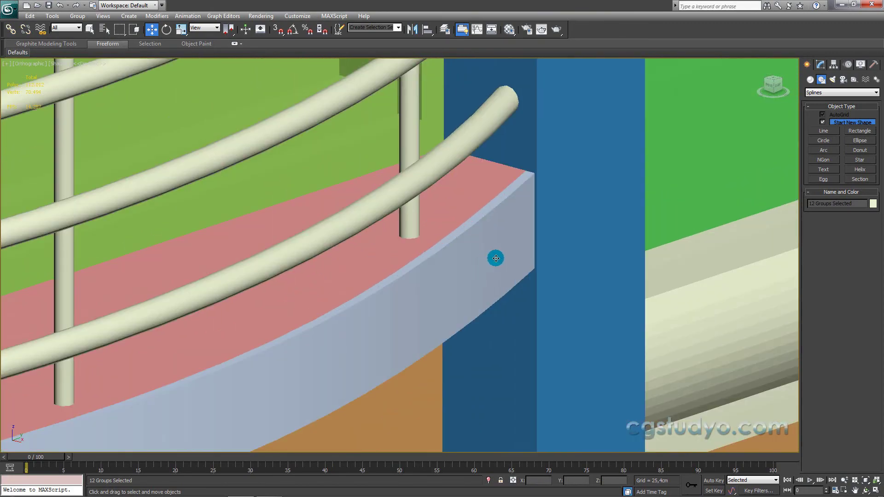
{"action": "mouse_move", "coordinate": [495, 259]}
{"action": "middle_mouse_down", "text": "alt"}
{"action": "mouse_move", "coordinate": [374, 297]}
{"action": "mouse_move", "coordinate": [324, 262]}
{"action": "mouse_move", "coordinate": [564, 258]}
{"action": "mouse_move", "coordinate": [454, 298]}
{"action": "mouse_move", "coordinate": [422, 284]}
{"action": "middle_mouse_up", "text": "alt"}
{"action": "scroll", "coordinate": [325, 261], "scroll_direction": "down", "scroll_amount": 10}
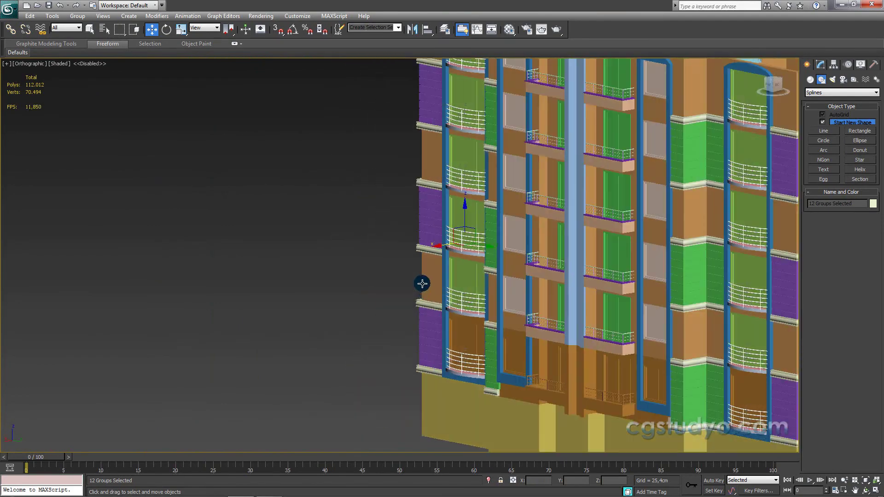
{"action": "scroll", "coordinate": [444, 262], "scroll_direction": "up", "scroll_amount": 4}
{"action": "scroll", "coordinate": [438, 247], "scroll_direction": "up", "scroll_amount": 2}
{"action": "scroll", "coordinate": [446, 269], "scroll_direction": "up", "scroll_amount": 3}
{"action": "scroll", "coordinate": [445, 271], "scroll_direction": "up", "scroll_amount": 3}
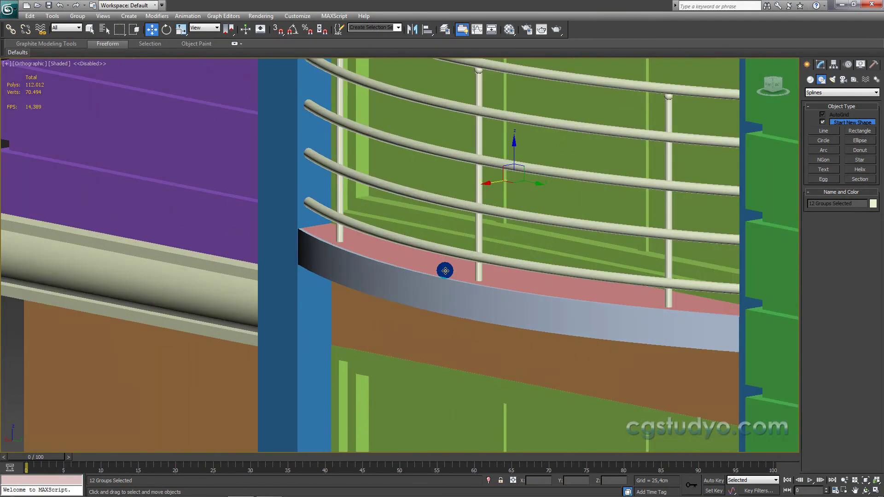
{"action": "scroll", "coordinate": [445, 270], "scroll_direction": "down", "scroll_amount": 2}
Step: Orbit along the facades to check the railings beside the green and orange walls
{"action": "mouse_move", "coordinate": [444, 266]}
{"action": "middle_mouse_down", "text": "alt"}
{"action": "mouse_move", "coordinate": [513, 310]}
{"action": "mouse_move", "coordinate": [601, 319]}
{"action": "middle_mouse_up", "text": "alt"}
{"action": "scroll", "coordinate": [513, 309], "scroll_direction": "up", "scroll_amount": 2}
{"action": "scroll", "coordinate": [515, 310], "scroll_direction": "down", "scroll_amount": 5}
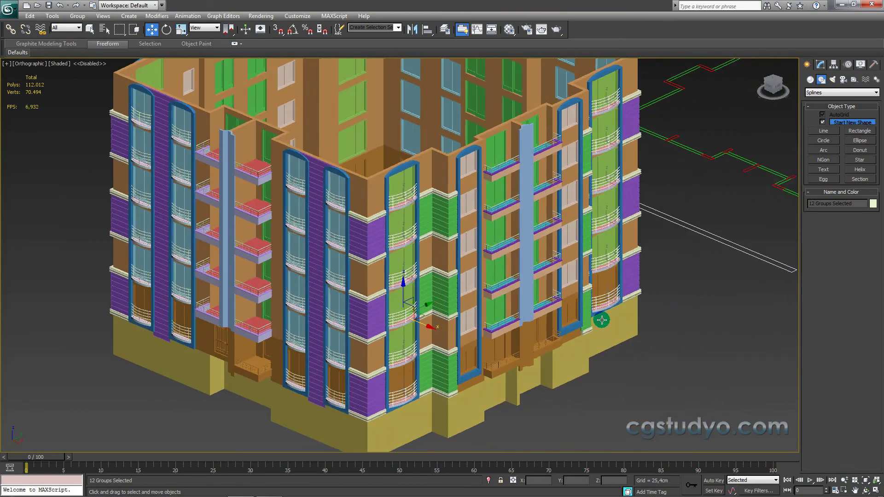
{"action": "scroll", "coordinate": [391, 363], "scroll_direction": "up", "scroll_amount": 3}
{"action": "scroll", "coordinate": [430, 360], "scroll_direction": "up", "scroll_amount": 3}
{"action": "middle_click_drag", "start_coordinate": [430, 361], "coordinate": [389, 227]}
{"action": "scroll", "coordinate": [389, 227], "scroll_direction": "up", "scroll_amount": 4}
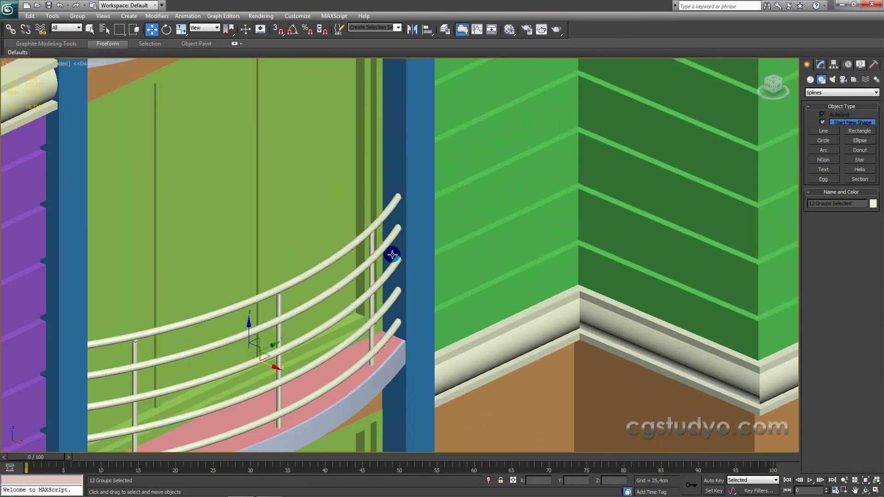
{"action": "scroll", "coordinate": [349, 239], "scroll_direction": "down", "scroll_amount": 2}
{"action": "scroll", "coordinate": [347, 230], "scroll_direction": "down", "scroll_amount": 4}
{"action": "scroll", "coordinate": [495, 239], "scroll_direction": "down", "scroll_amount": 3}
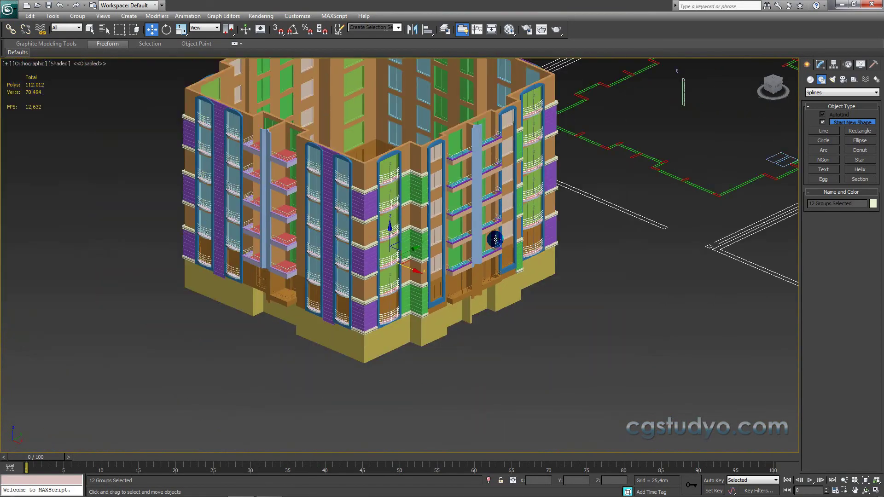
{"action": "middle_click_drag", "start_coordinate": [466, 228], "coordinate": [418, 230], "text": "alt"}
{"action": "scroll", "coordinate": [586, 209], "scroll_direction": "up", "scroll_amount": 3}
{"action": "scroll", "coordinate": [515, 225], "scroll_direction": "up", "scroll_amount": 3}
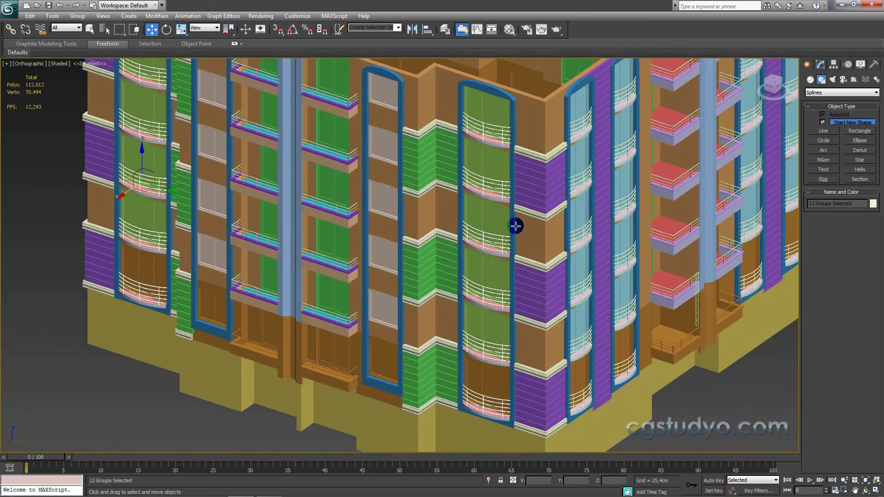
{"action": "scroll", "coordinate": [518, 225], "scroll_direction": "up", "scroll_amount": 3}
{"action": "middle_click_drag", "start_coordinate": [519, 225], "coordinate": [300, 290]}
{"action": "scroll", "coordinate": [408, 275], "scroll_direction": "up", "scroll_amount": 3}
{"action": "scroll", "coordinate": [518, 282], "scroll_direction": "down", "scroll_amount": 5}
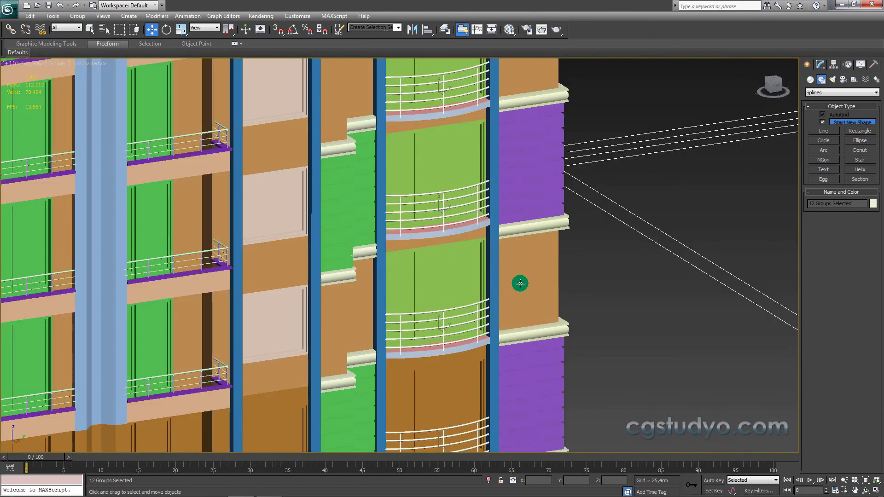
{"action": "middle_click_drag", "start_coordinate": [518, 282], "coordinate": [396, 263]}
{"action": "scroll", "coordinate": [395, 264], "scroll_direction": "up", "scroll_amount": 8}
{"action": "middle_click_drag", "start_coordinate": [286, 203], "coordinate": [628, 273]}
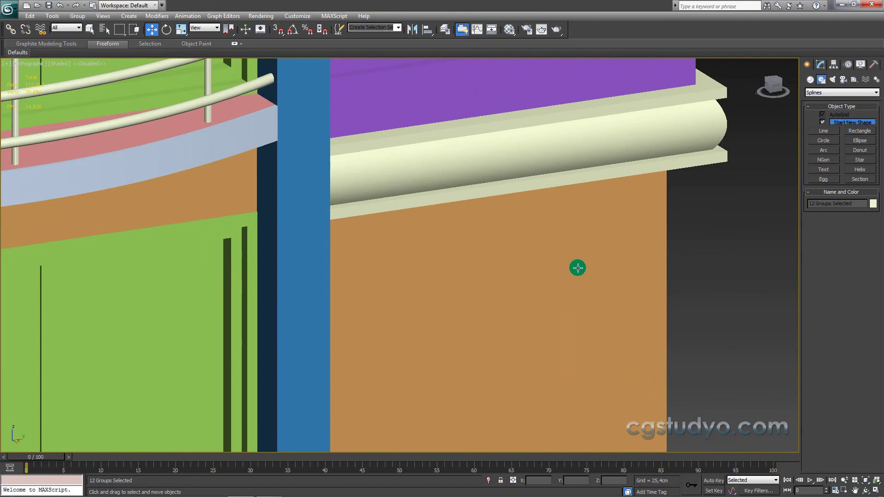
{"action": "scroll", "coordinate": [577, 267], "scroll_direction": "down", "scroll_amount": 10}
{"action": "scroll", "coordinate": [509, 230], "scroll_direction": "down", "scroll_amount": 3}
Step: Orbit to the building's opposite corner and switch to the Perspective view
{"action": "middle_click_drag", "start_coordinate": [450, 276], "coordinate": [576, 134]}
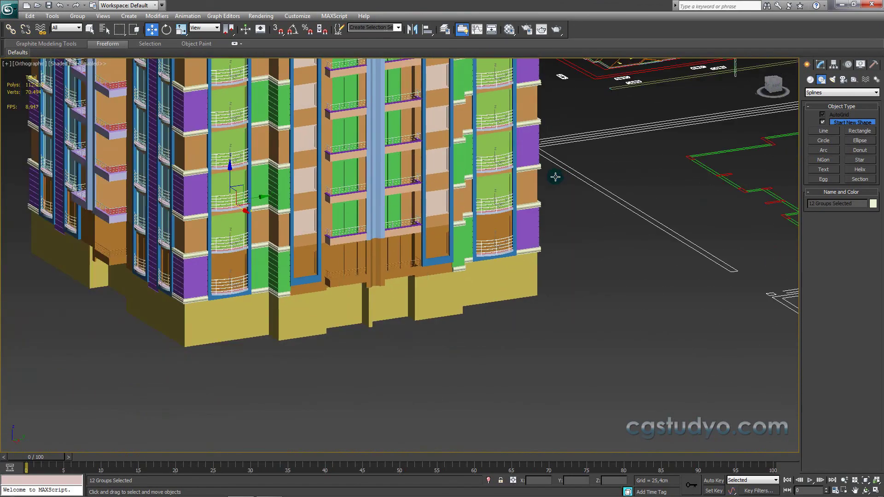
{"action": "mouse_move", "coordinate": [443, 224]}
{"action": "middle_mouse_down", "text": "alt"}
{"action": "mouse_move", "coordinate": [420, 207]}
{"action": "mouse_move", "coordinate": [360, 210]}
{"action": "mouse_move", "coordinate": [410, 231]}
{"action": "mouse_move", "coordinate": [479, 238]}
{"action": "mouse_move", "coordinate": [499, 227]}
{"action": "mouse_move", "coordinate": [393, 223]}
{"action": "mouse_move", "coordinate": [355, 206]}
{"action": "mouse_move", "coordinate": [172, 235]}
{"action": "middle_mouse_up", "text": "alt"}
{"action": "scroll", "coordinate": [320, 226], "scroll_direction": "up", "scroll_amount": 3}
{"action": "key", "text": "p"}
{"action": "scroll", "coordinate": [142, 247], "scroll_direction": "up", "scroll_amount": 3}
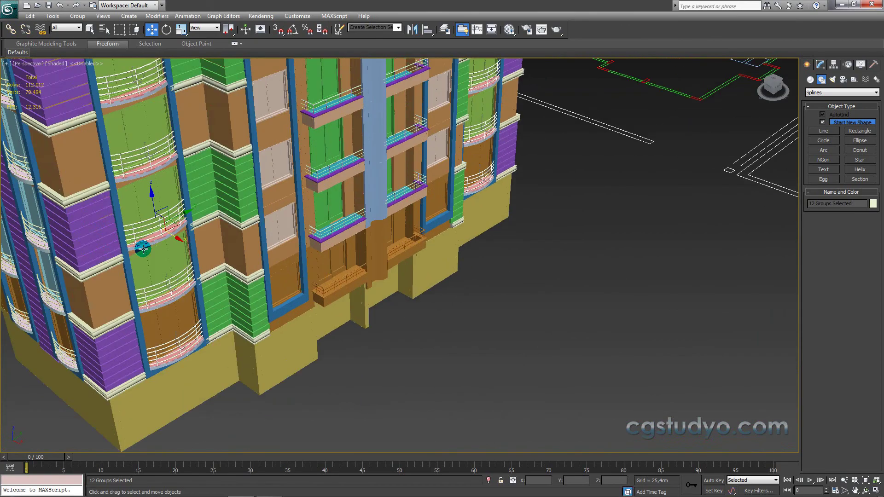
{"action": "scroll", "coordinate": [145, 249], "scroll_direction": "up", "scroll_amount": 3}
{"action": "scroll", "coordinate": [206, 256], "scroll_direction": "down", "scroll_amount": 5}
Step: Use Unhide All to restore the pitched roof, then orbit around the finished building
{"action": "middle_click_drag", "start_coordinate": [193, 245], "coordinate": [178, 231], "text": "alt"}
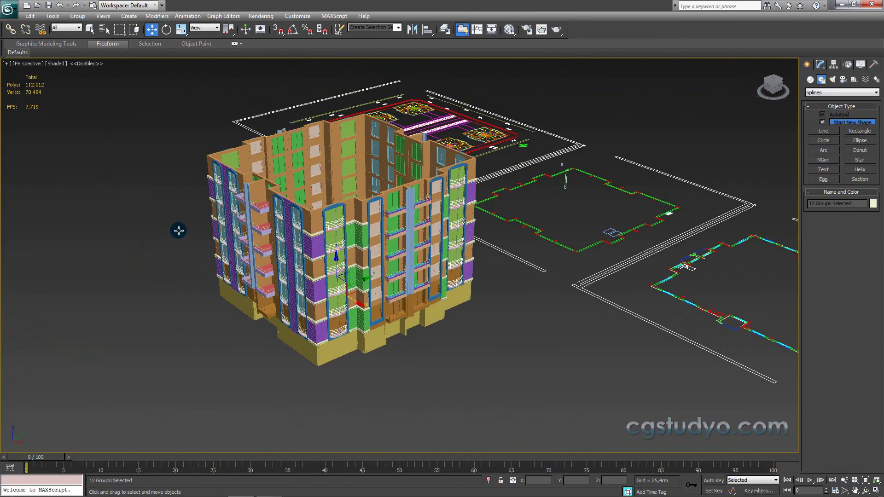
{"action": "right_click", "coordinate": [136, 232]}
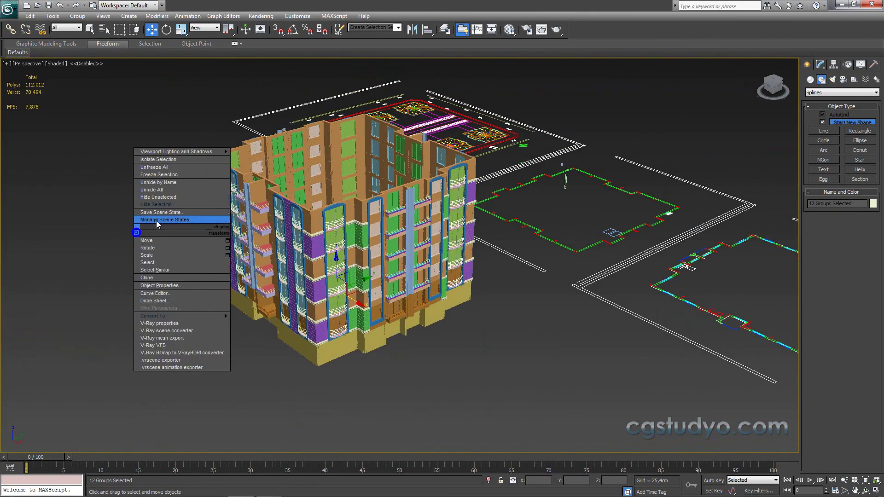
{"action": "left_click", "coordinate": [159, 193]}
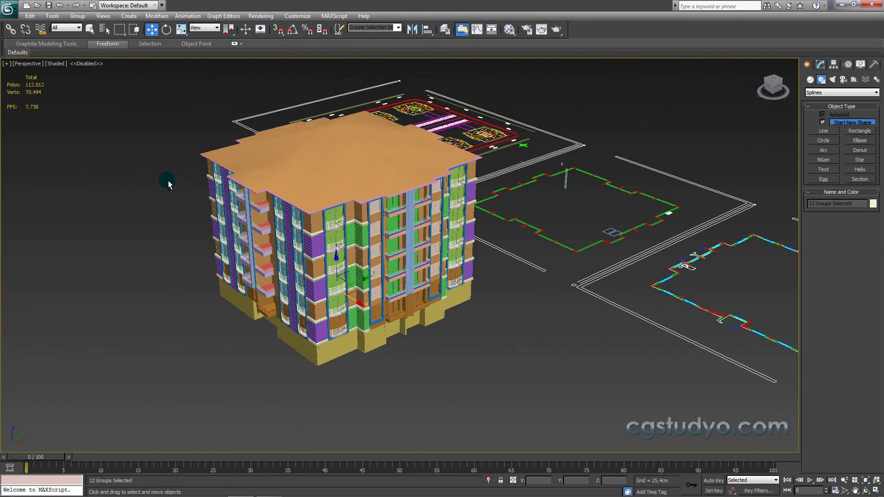
{"action": "mouse_move", "coordinate": [167, 181]}
{"action": "middle_mouse_down", "text": "alt"}
{"action": "mouse_move", "coordinate": [145, 156]}
{"action": "mouse_move", "coordinate": [167, 160]}
{"action": "middle_mouse_up", "text": "alt"}
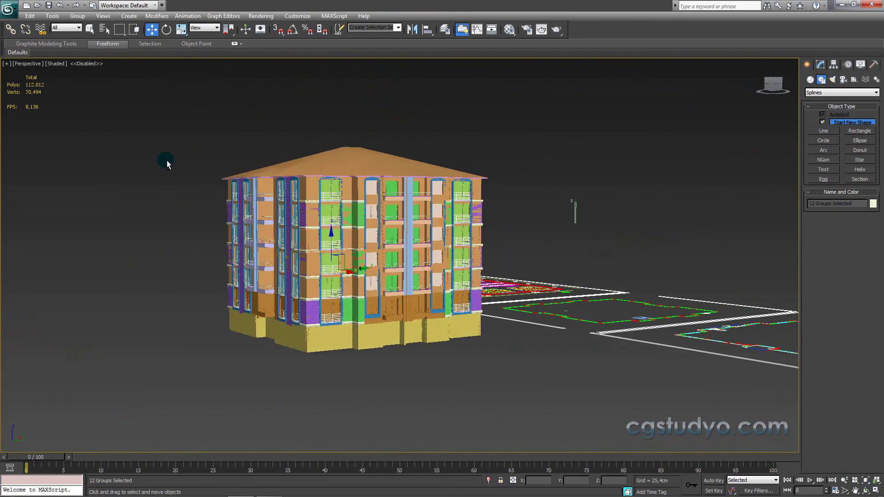
{"action": "scroll", "coordinate": [361, 275], "scroll_direction": "up", "scroll_amount": 5}
{"action": "middle_click_drag", "start_coordinate": [361, 275], "coordinate": [420, 319], "text": "alt"}
{"action": "scroll", "coordinate": [420, 309], "scroll_direction": "up", "scroll_amount": 5}
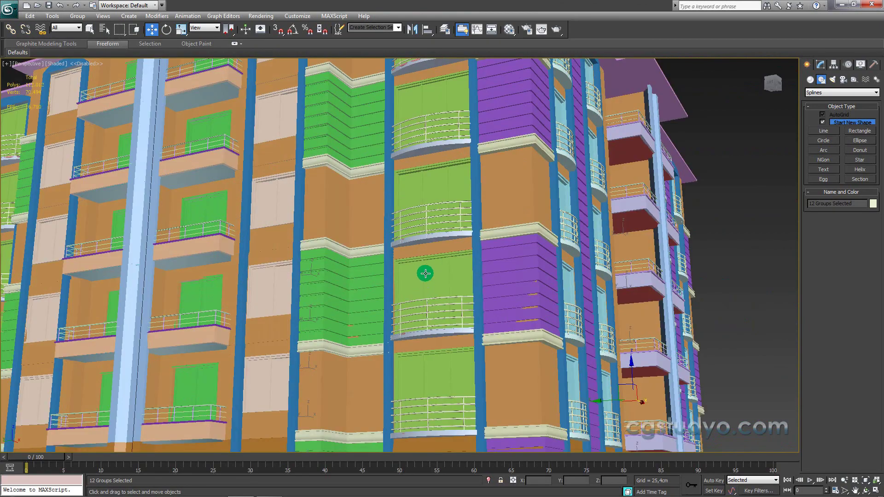
{"action": "scroll", "coordinate": [424, 267], "scroll_direction": "up", "scroll_amount": 3}
{"action": "scroll", "coordinate": [400, 255], "scroll_direction": "down", "scroll_amount": 3}
{"action": "scroll", "coordinate": [399, 255], "scroll_direction": "down", "scroll_amount": 3}
{"action": "scroll", "coordinate": [400, 255], "scroll_direction": "down", "scroll_amount": 3}
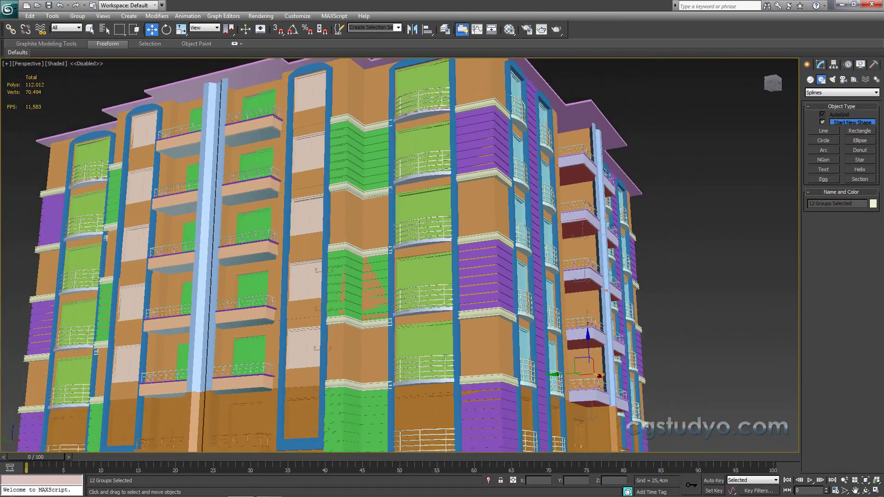